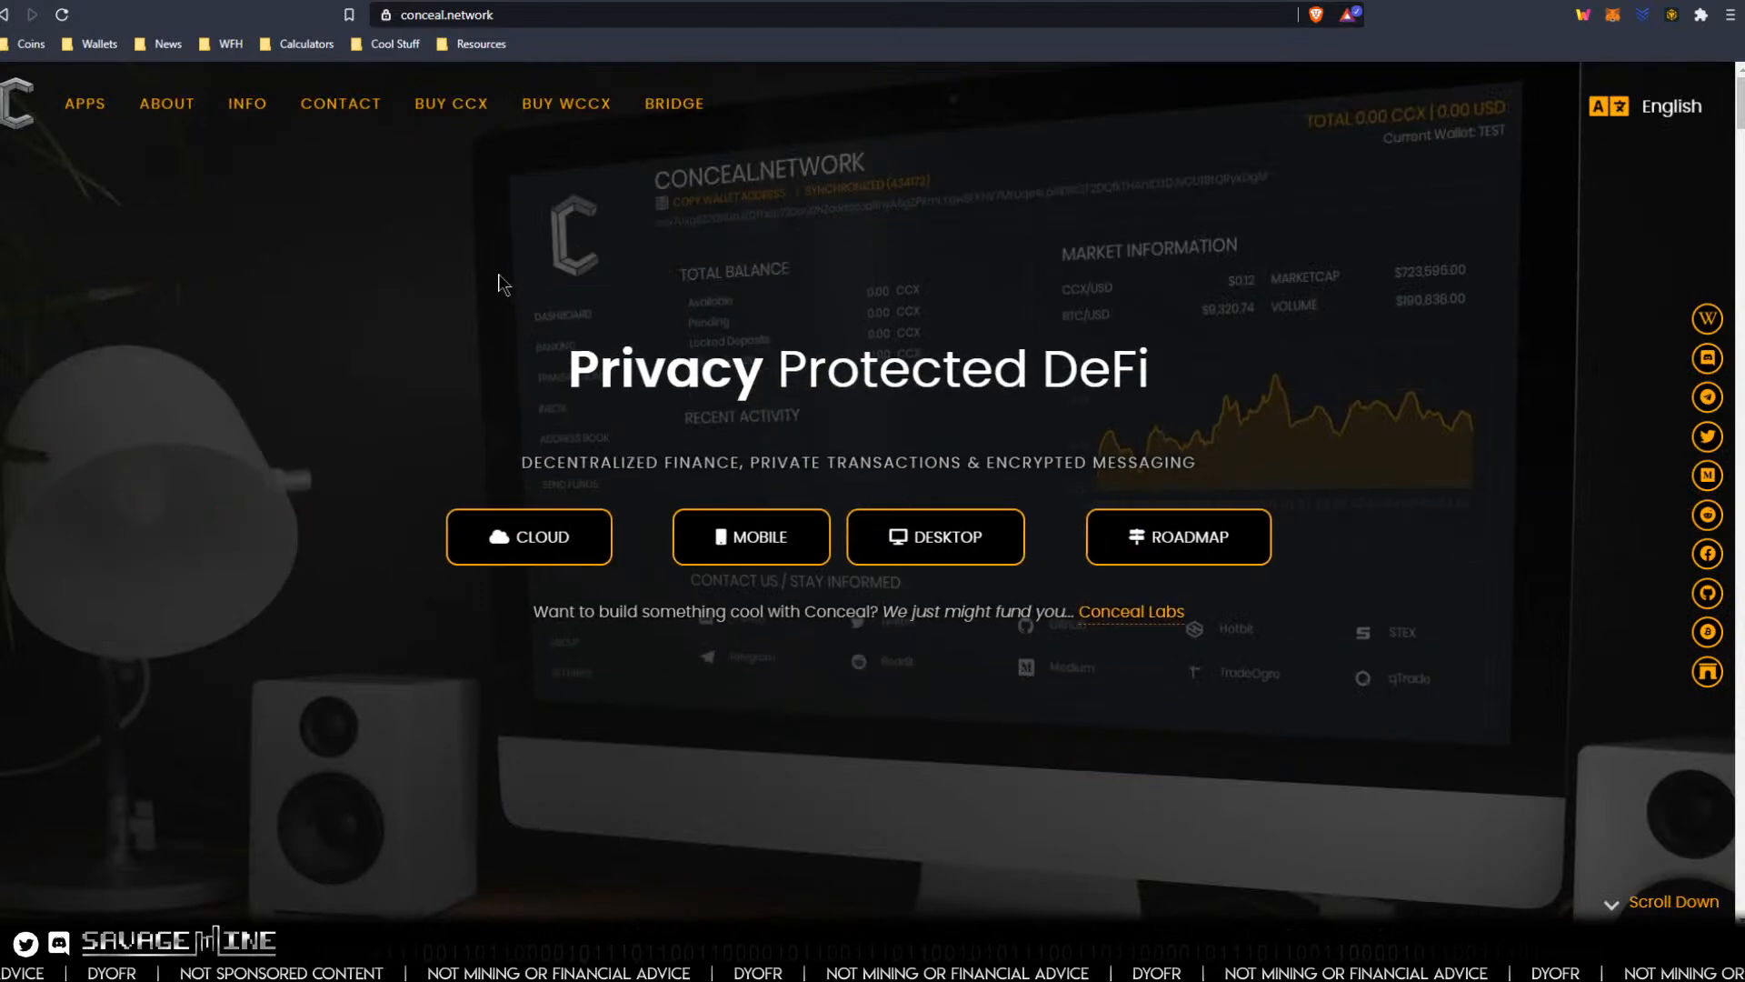
Open the Conceal Bridge from the Conceal Network site and choose Binance Smart Chain (wCCX) as the destination network.
left_click(674, 109)
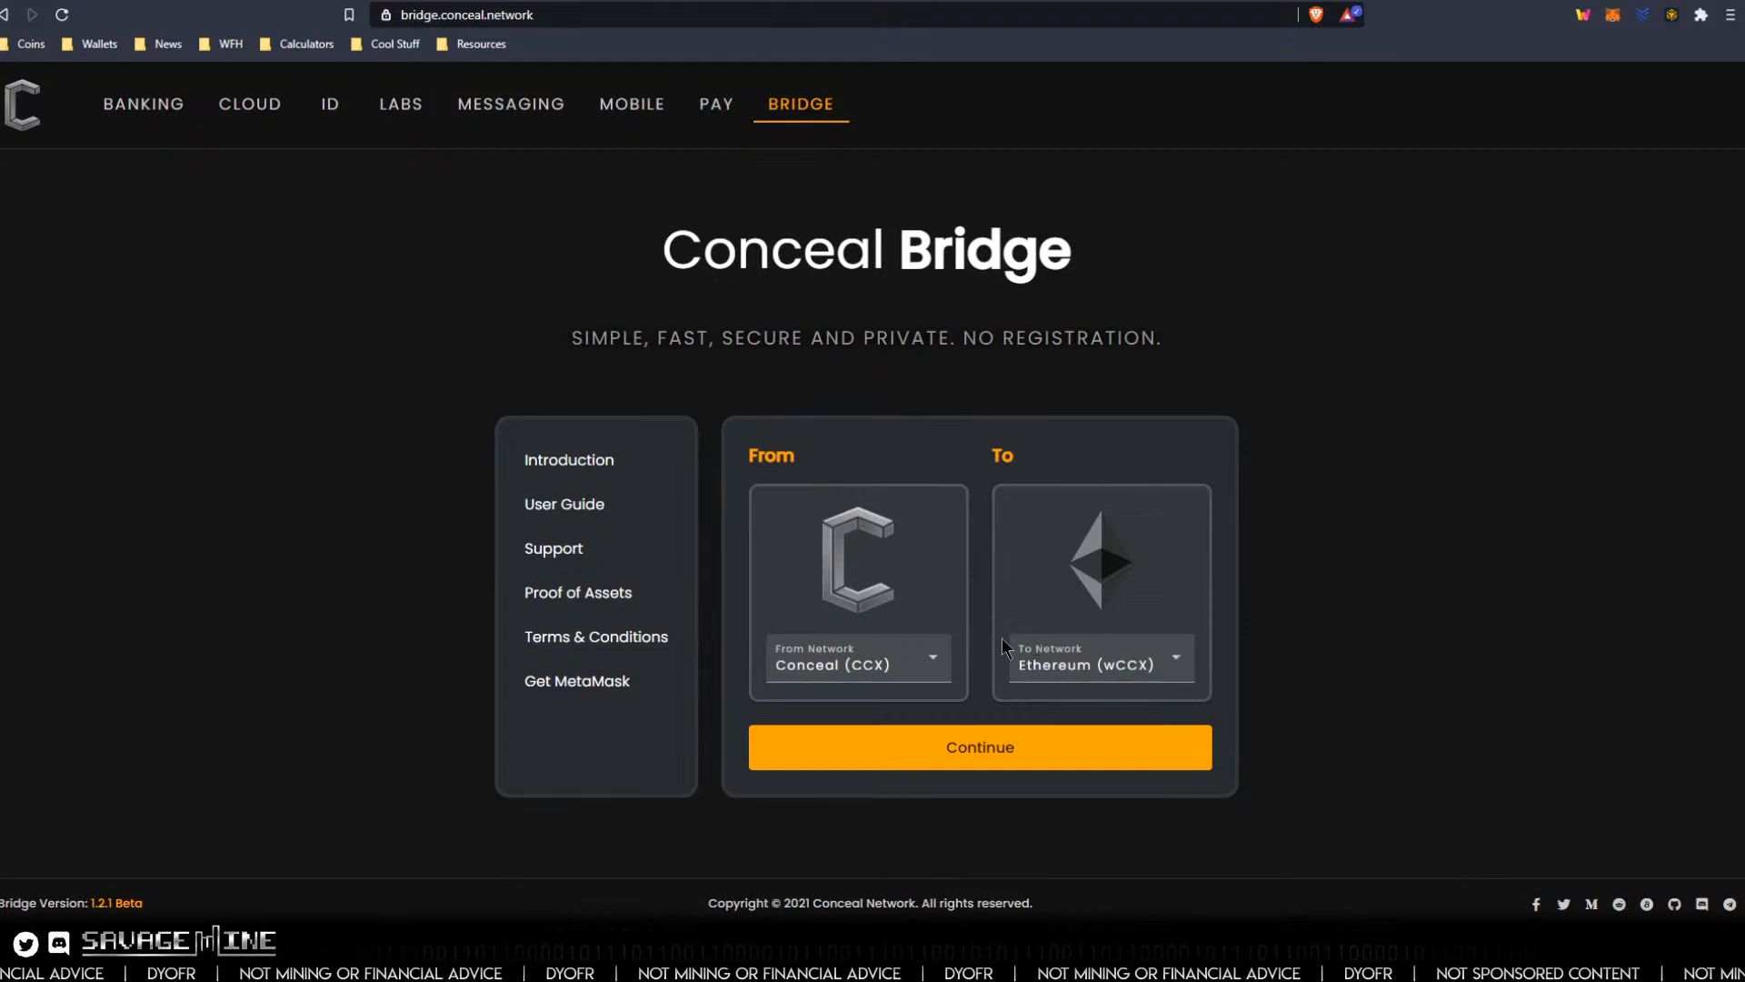
left_click(1076, 672)
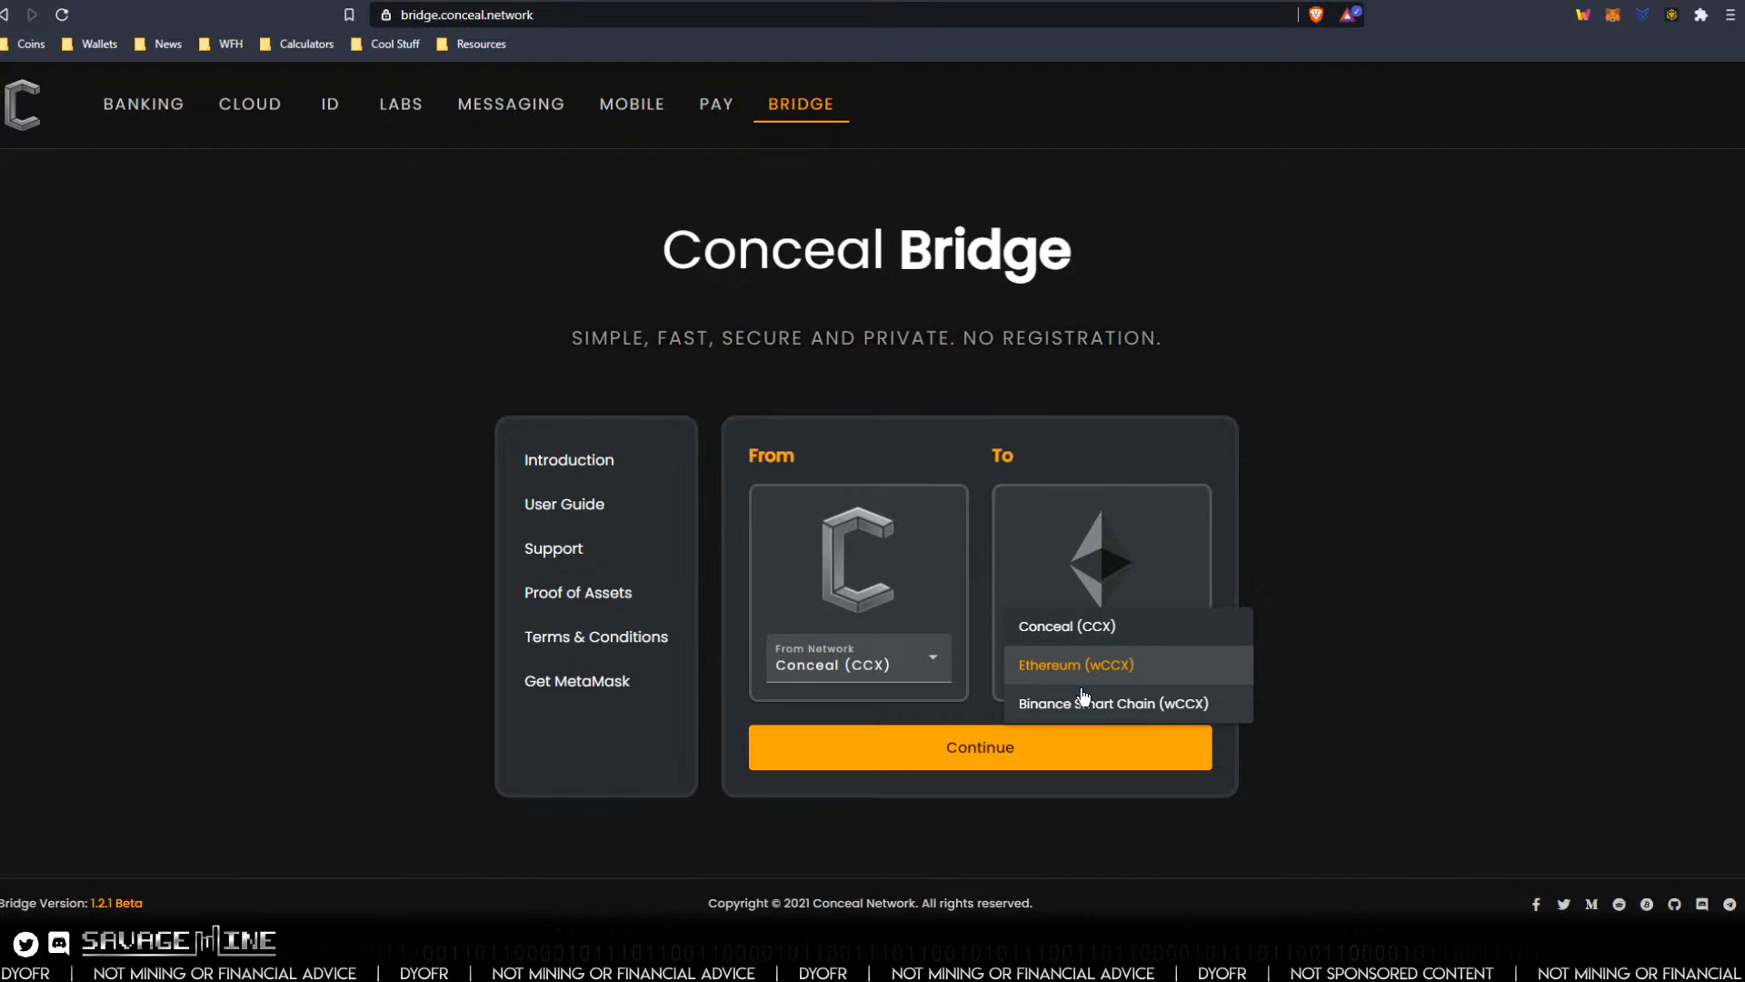
left_click(1094, 706)
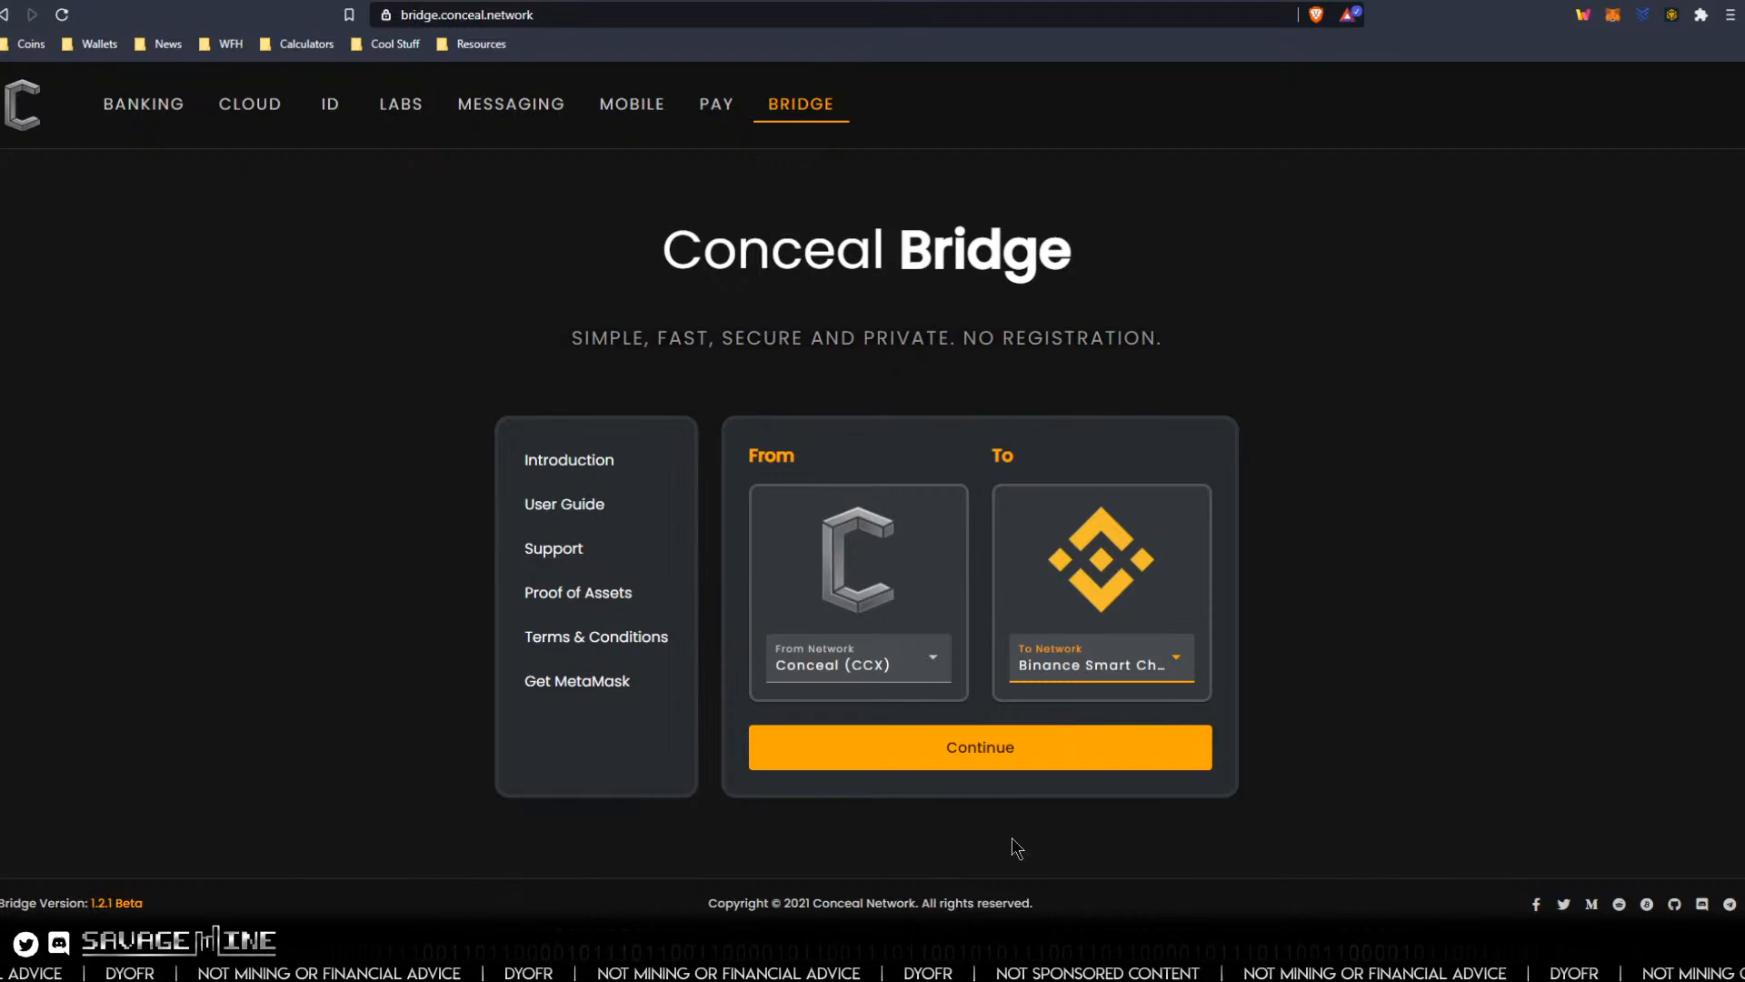
Switch to CoinGecko, reload the market prices to check the current ETH gas price, and return to the Conceal Bridge.
left_click(527, 0)
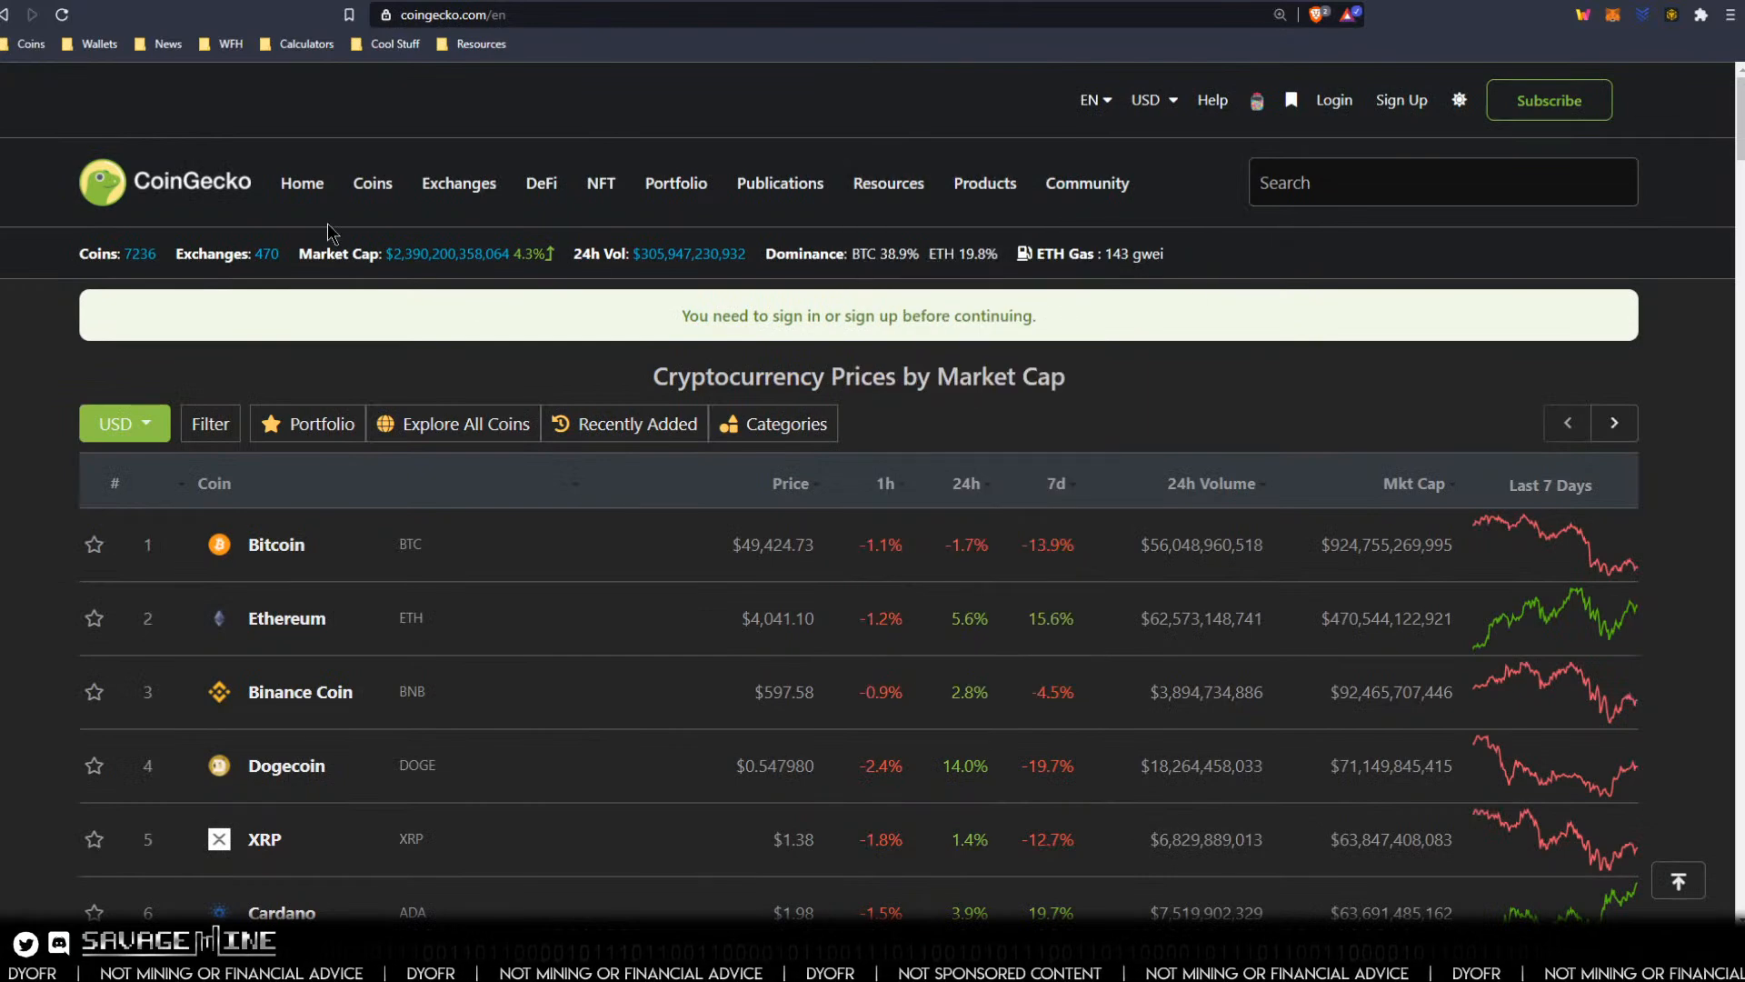
left_click(62, 14)
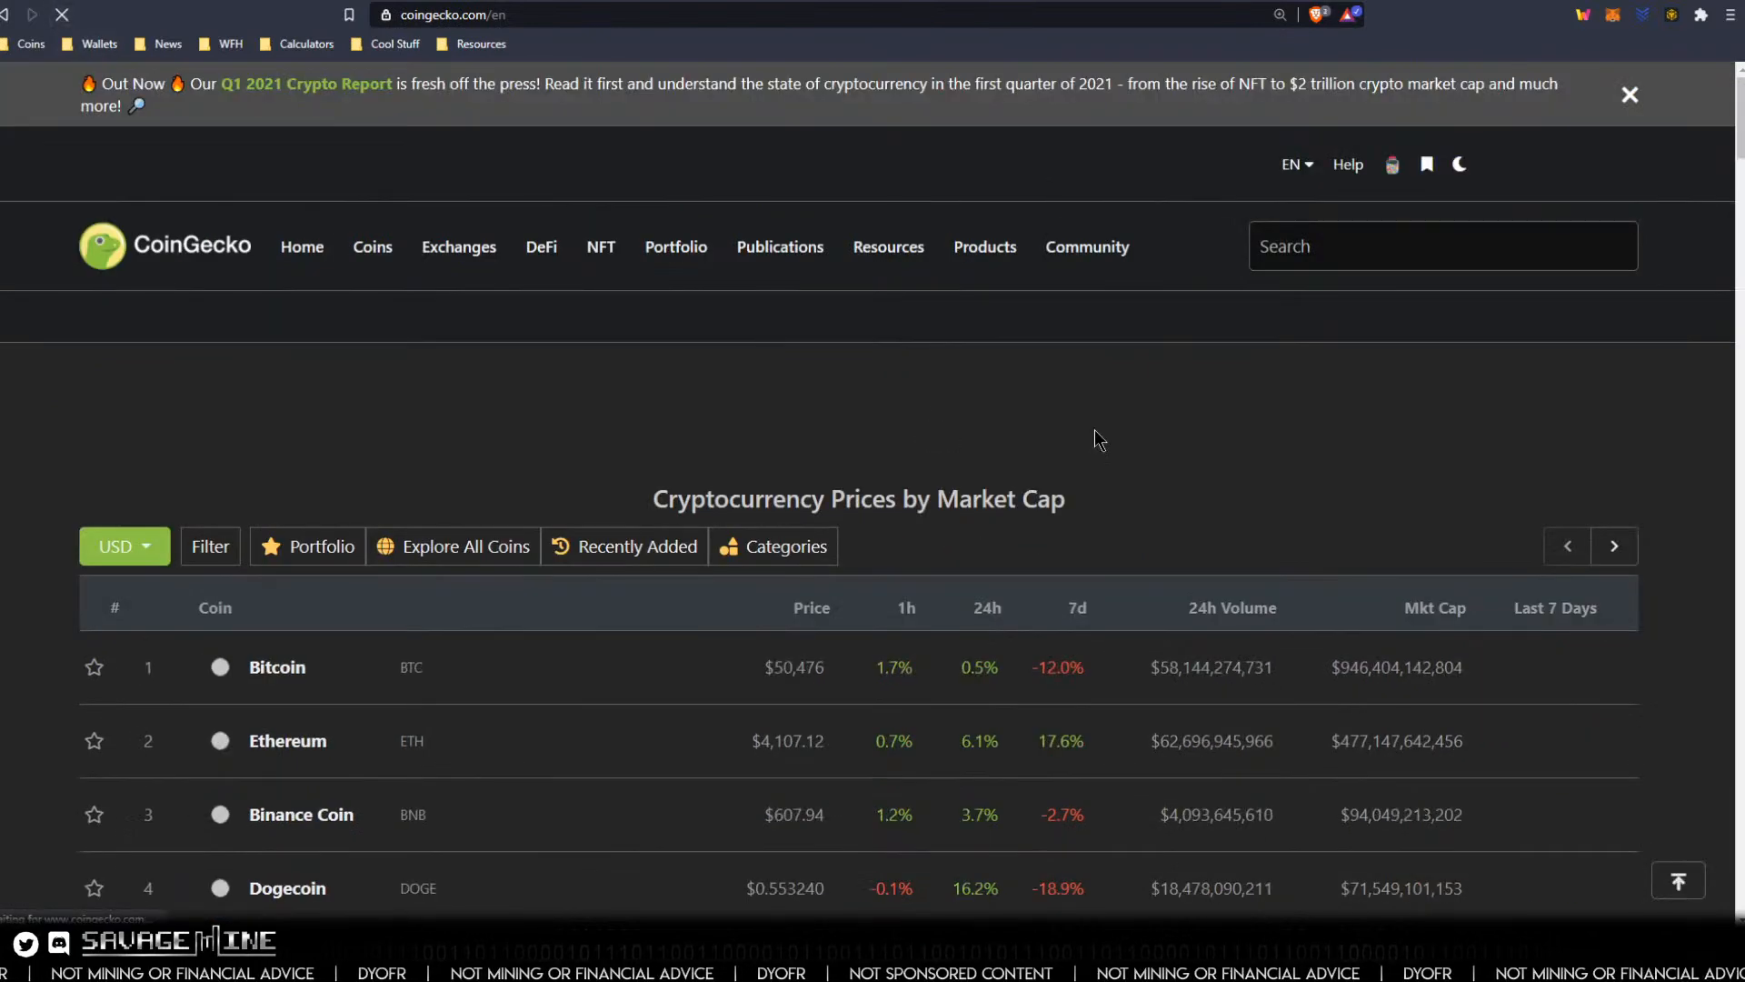
mouse_move(1107, 335)
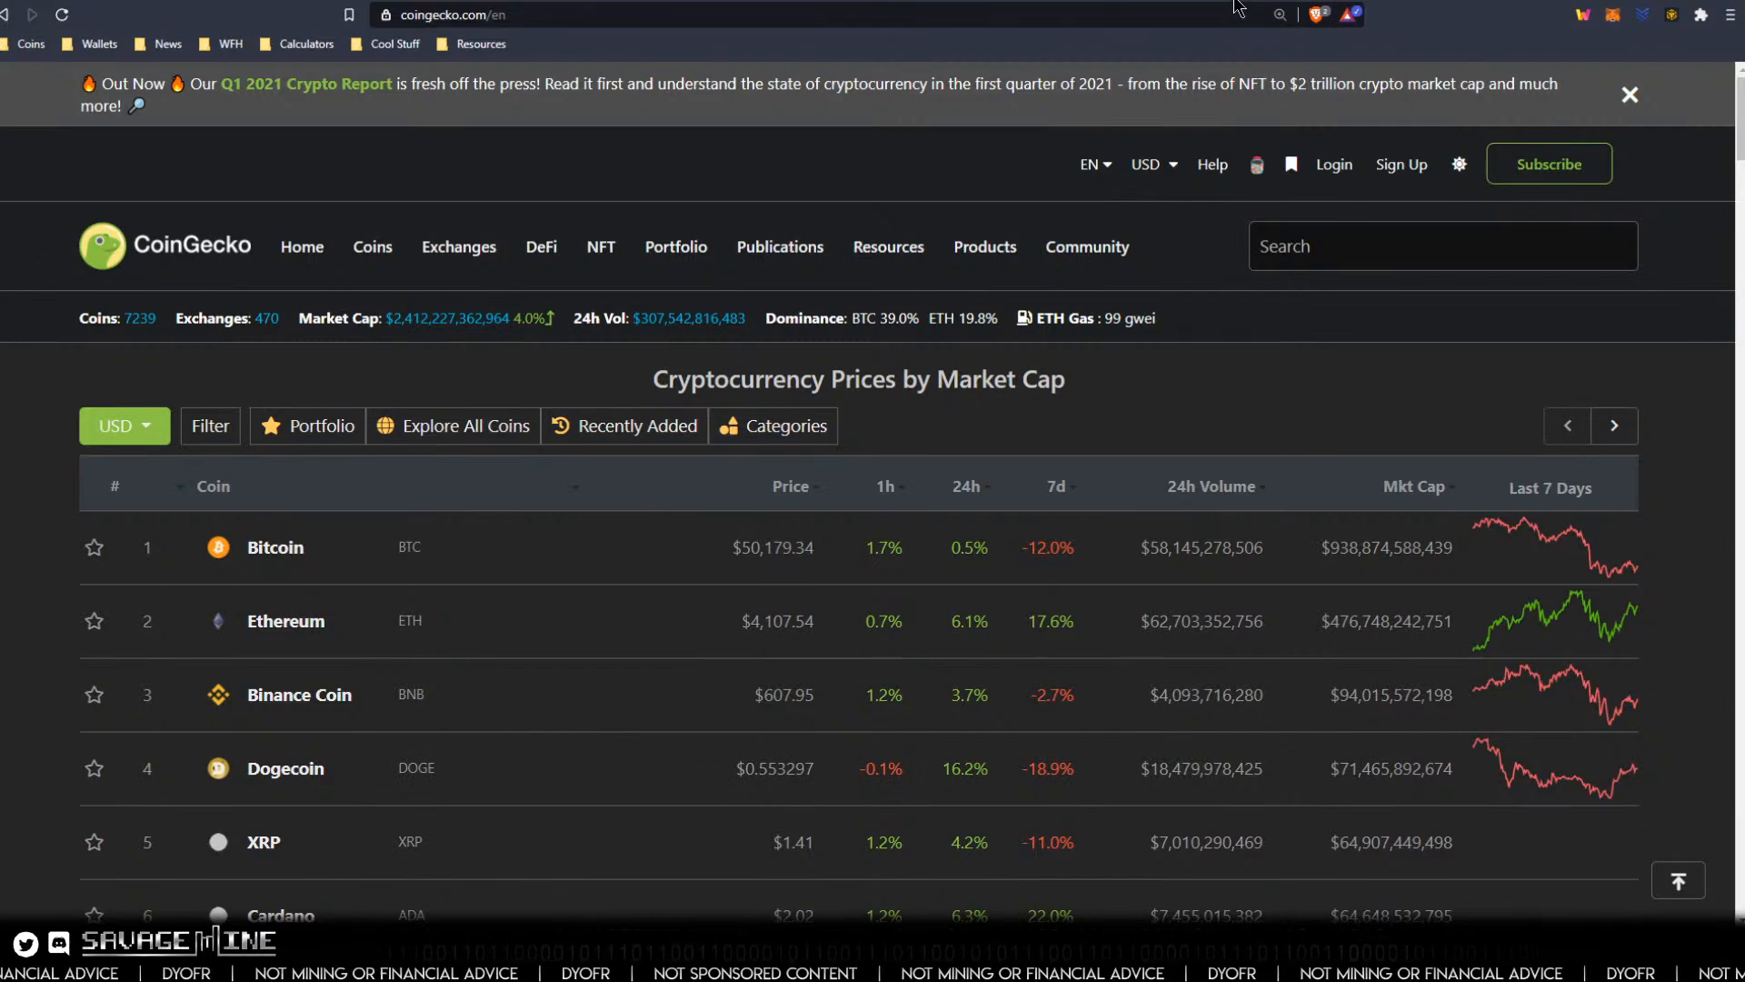
left_click(1216, 1)
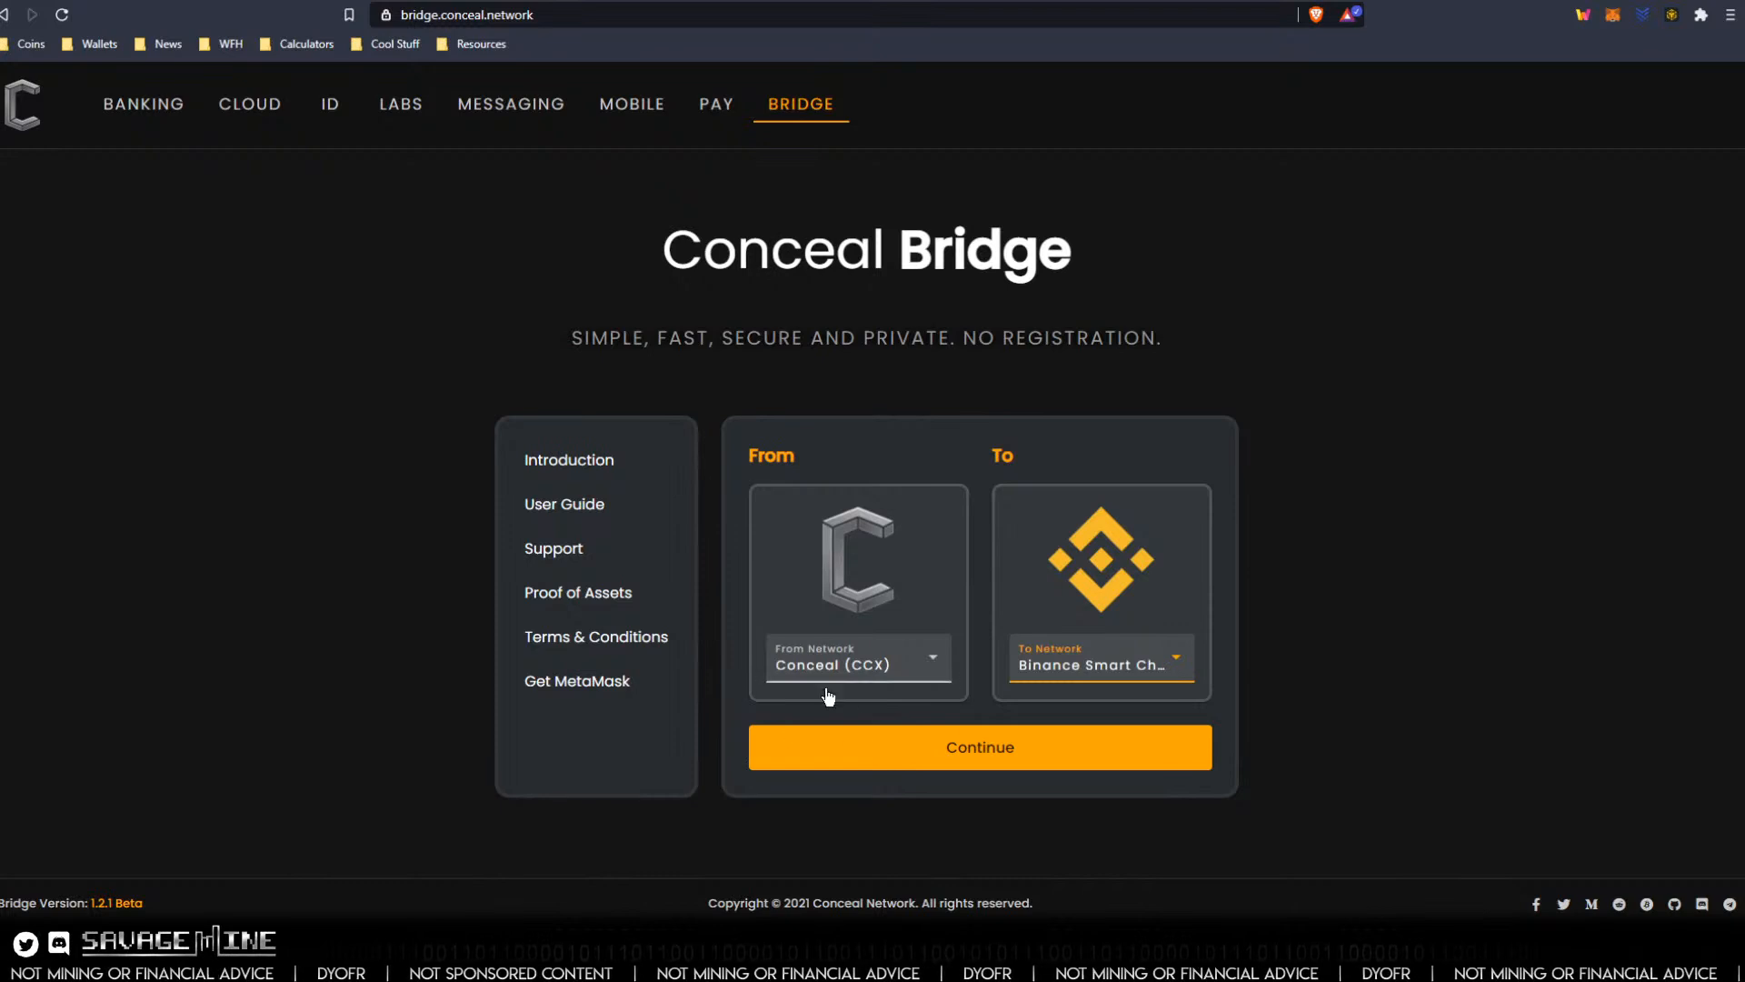
Check the balances in Conceal Wallet and view the mining workers on the Hive OS farm page.
key("alt+Tab")
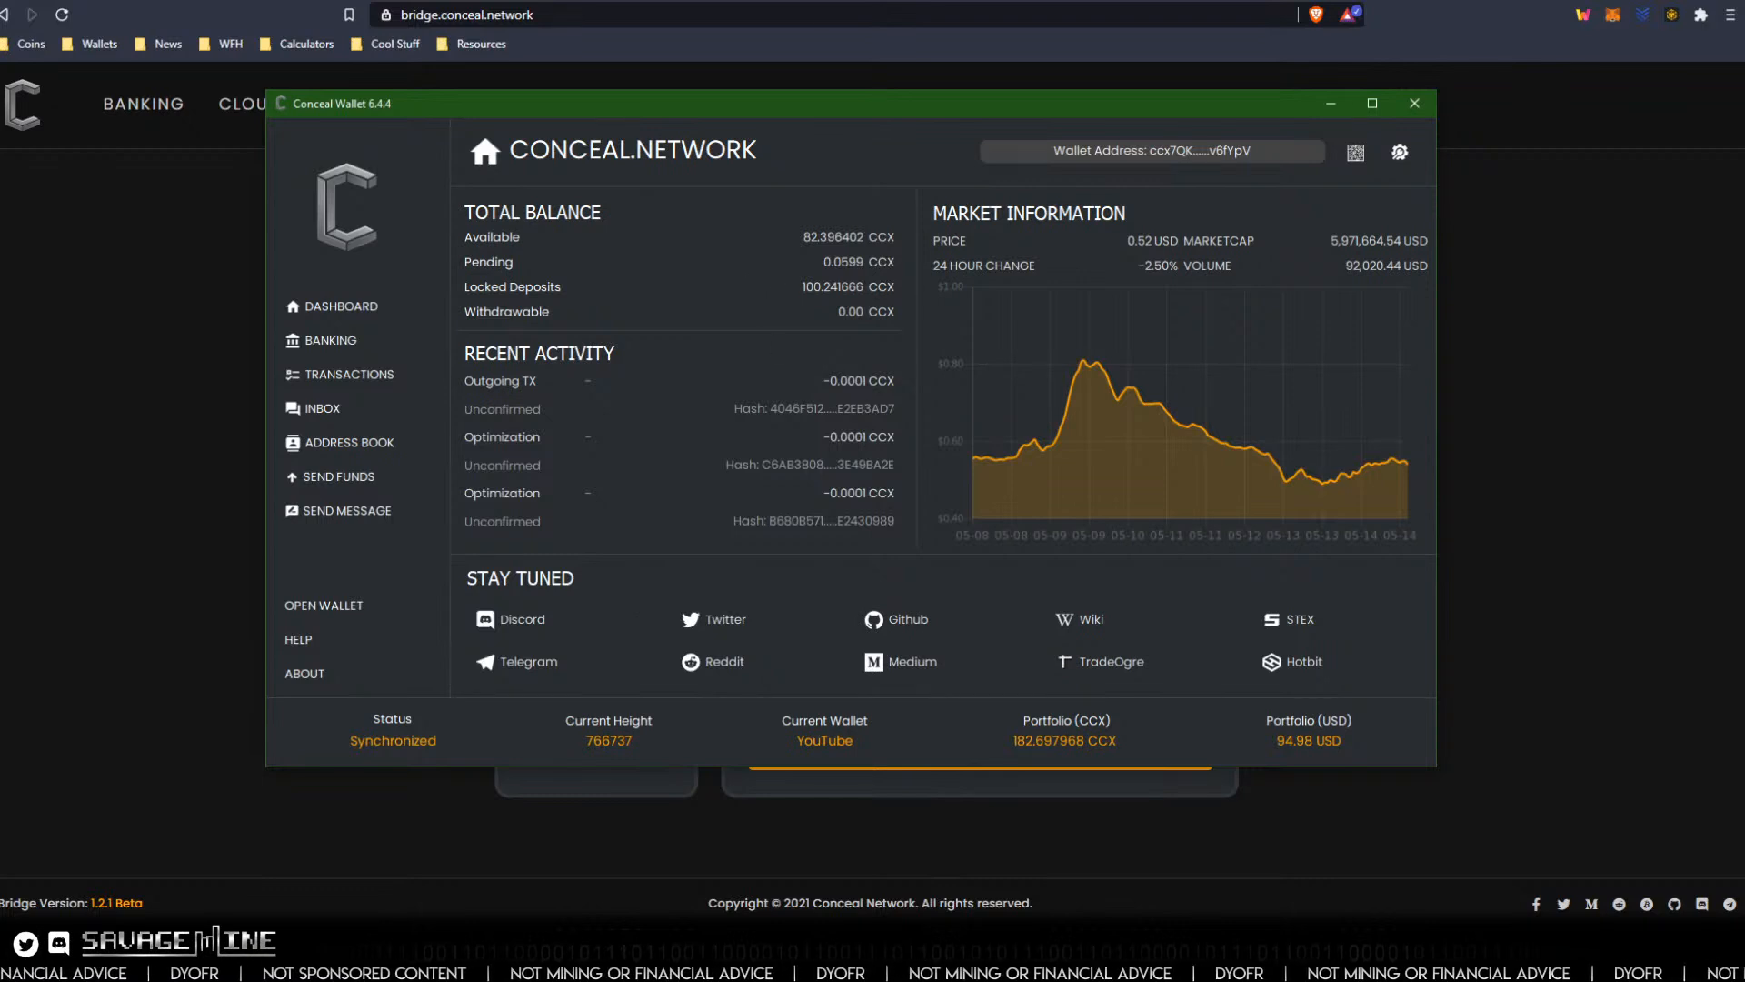
left_click(820, 0)
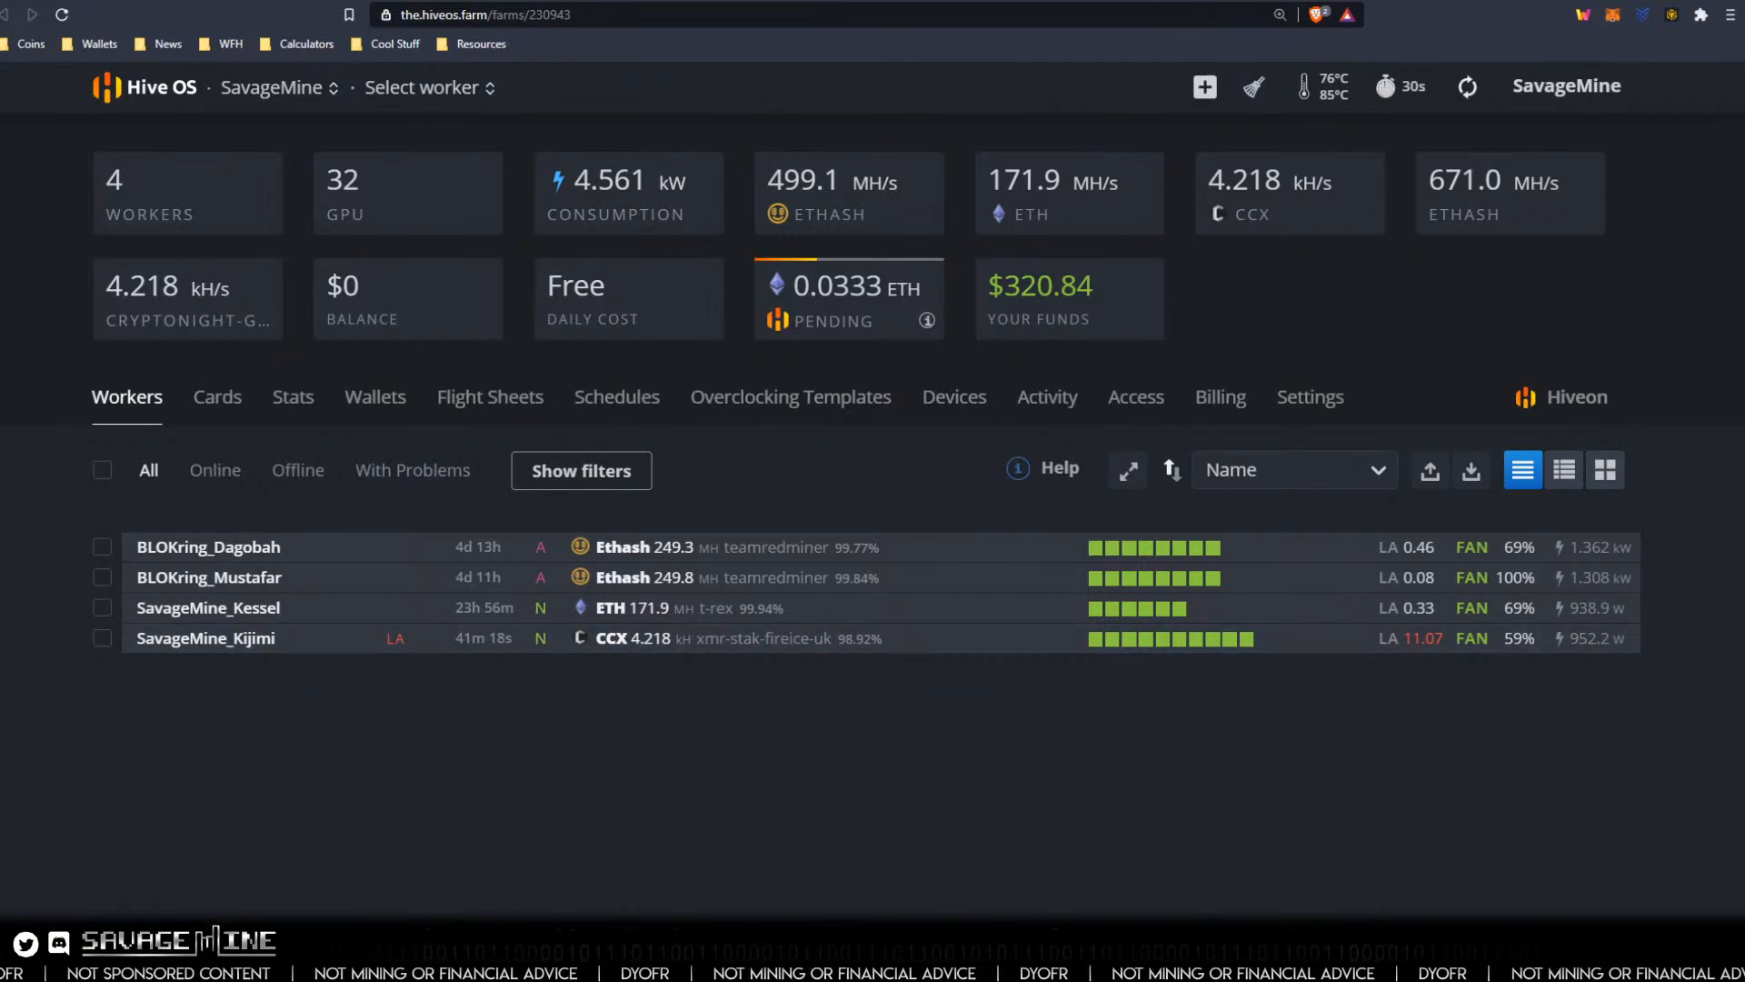
Switch to Conceal Wallet, review its transaction history through to the end, and go back to the balance dashboard.
left_click(1016, 965)
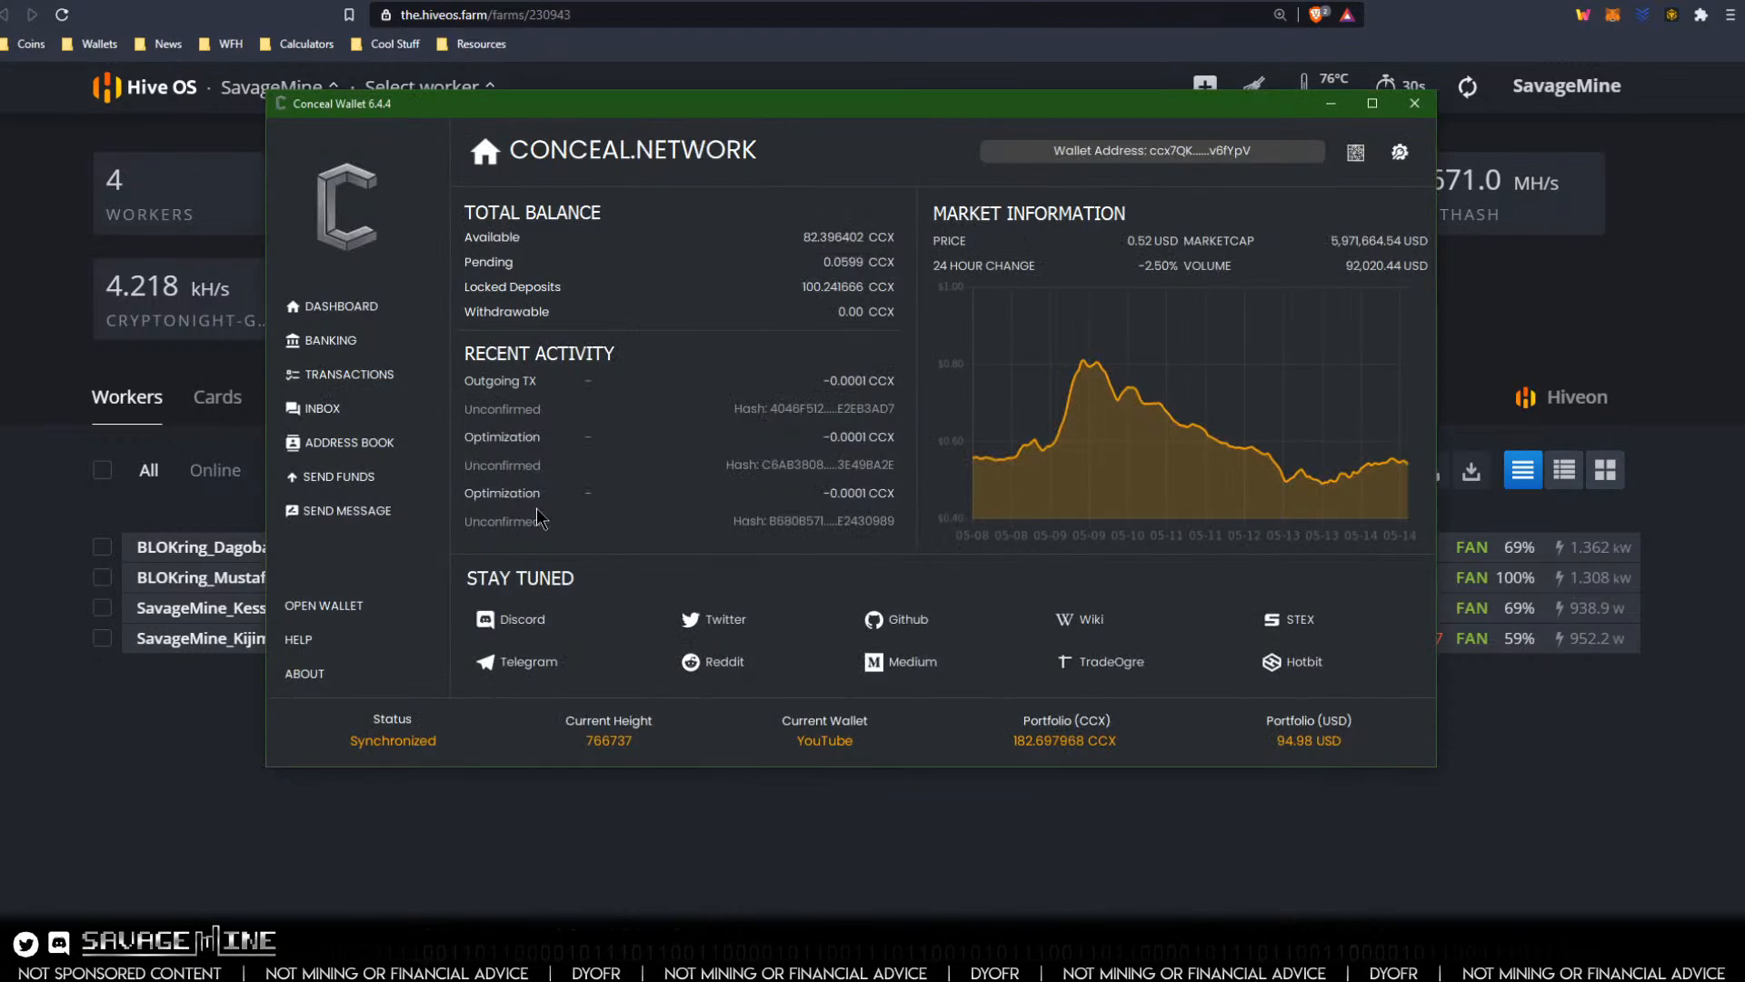
left_click(357, 373)
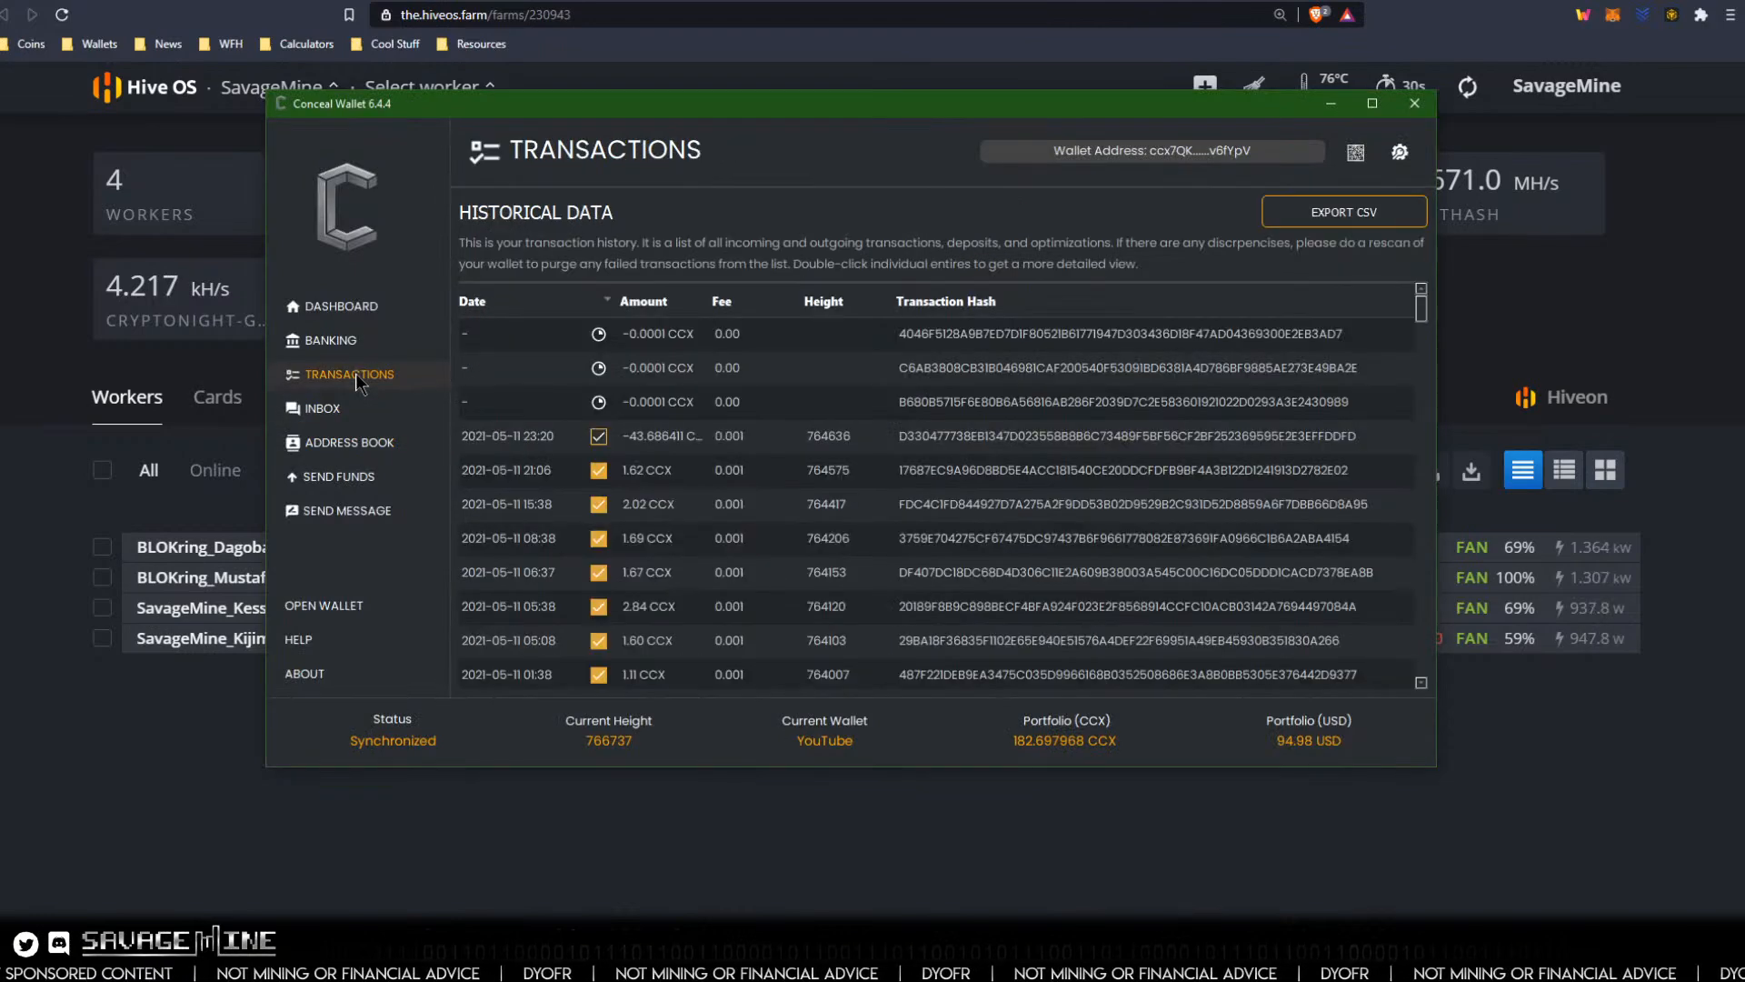
scroll(625, 505, "down", 7)
left_click_drag(1423, 365, 1440, 686)
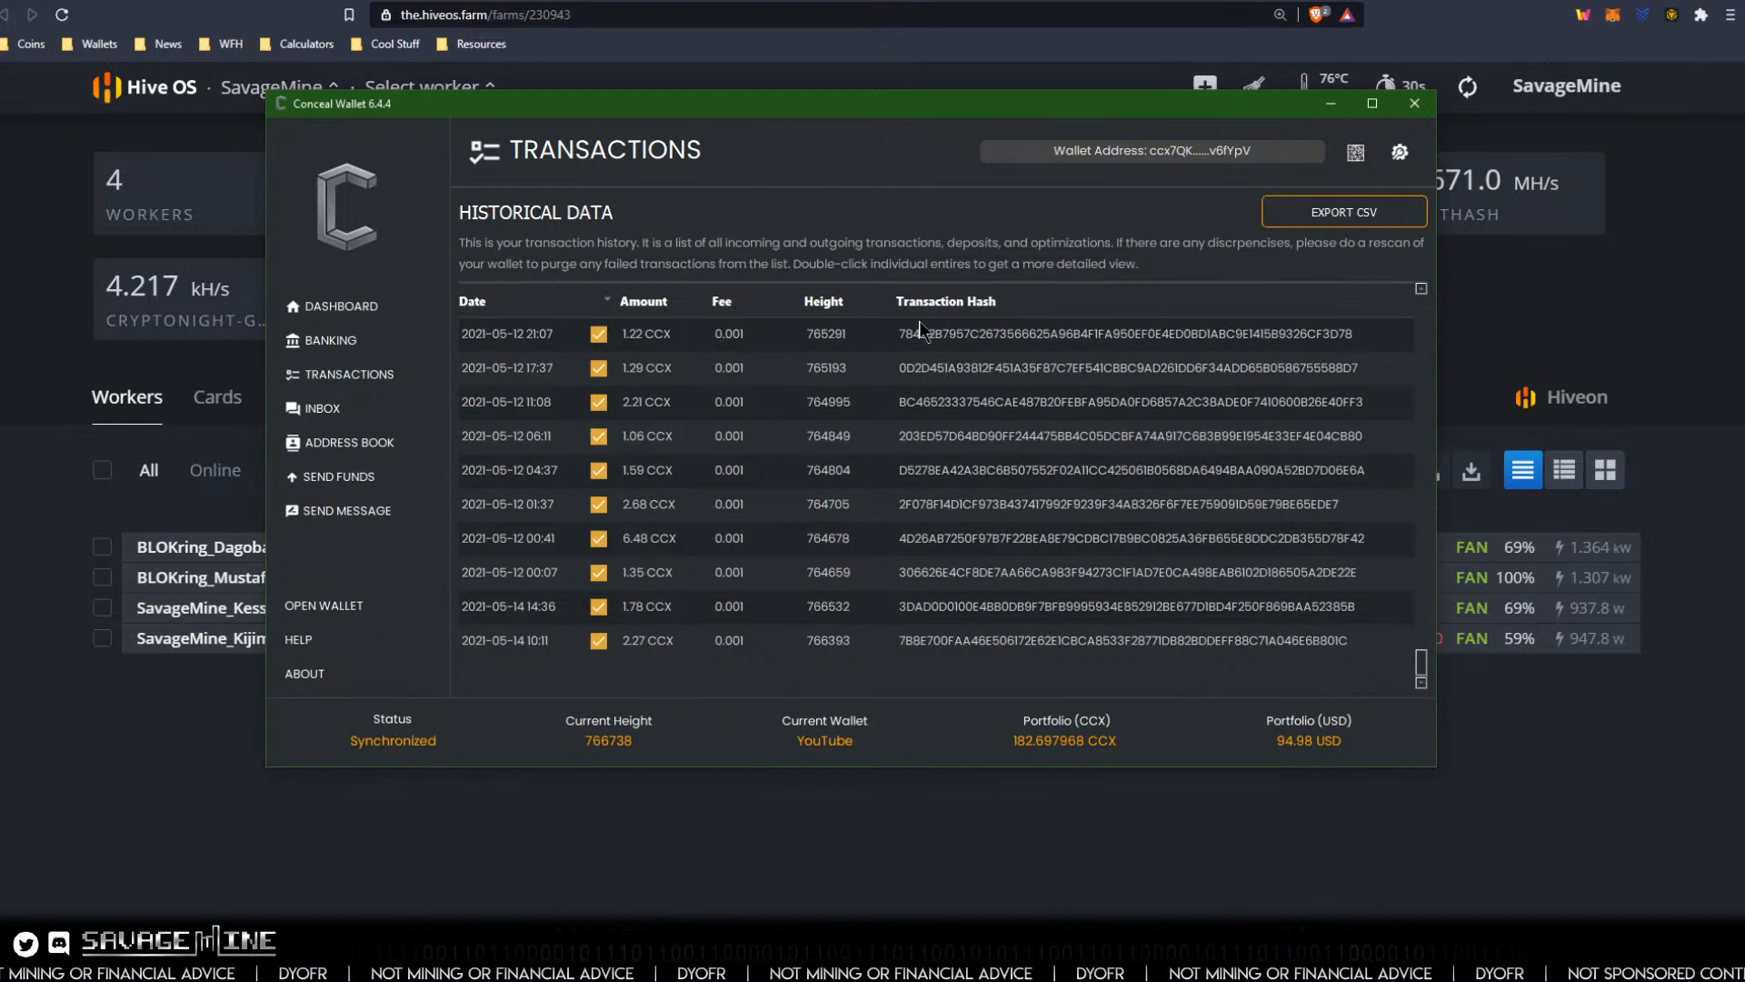
left_click(353, 306)
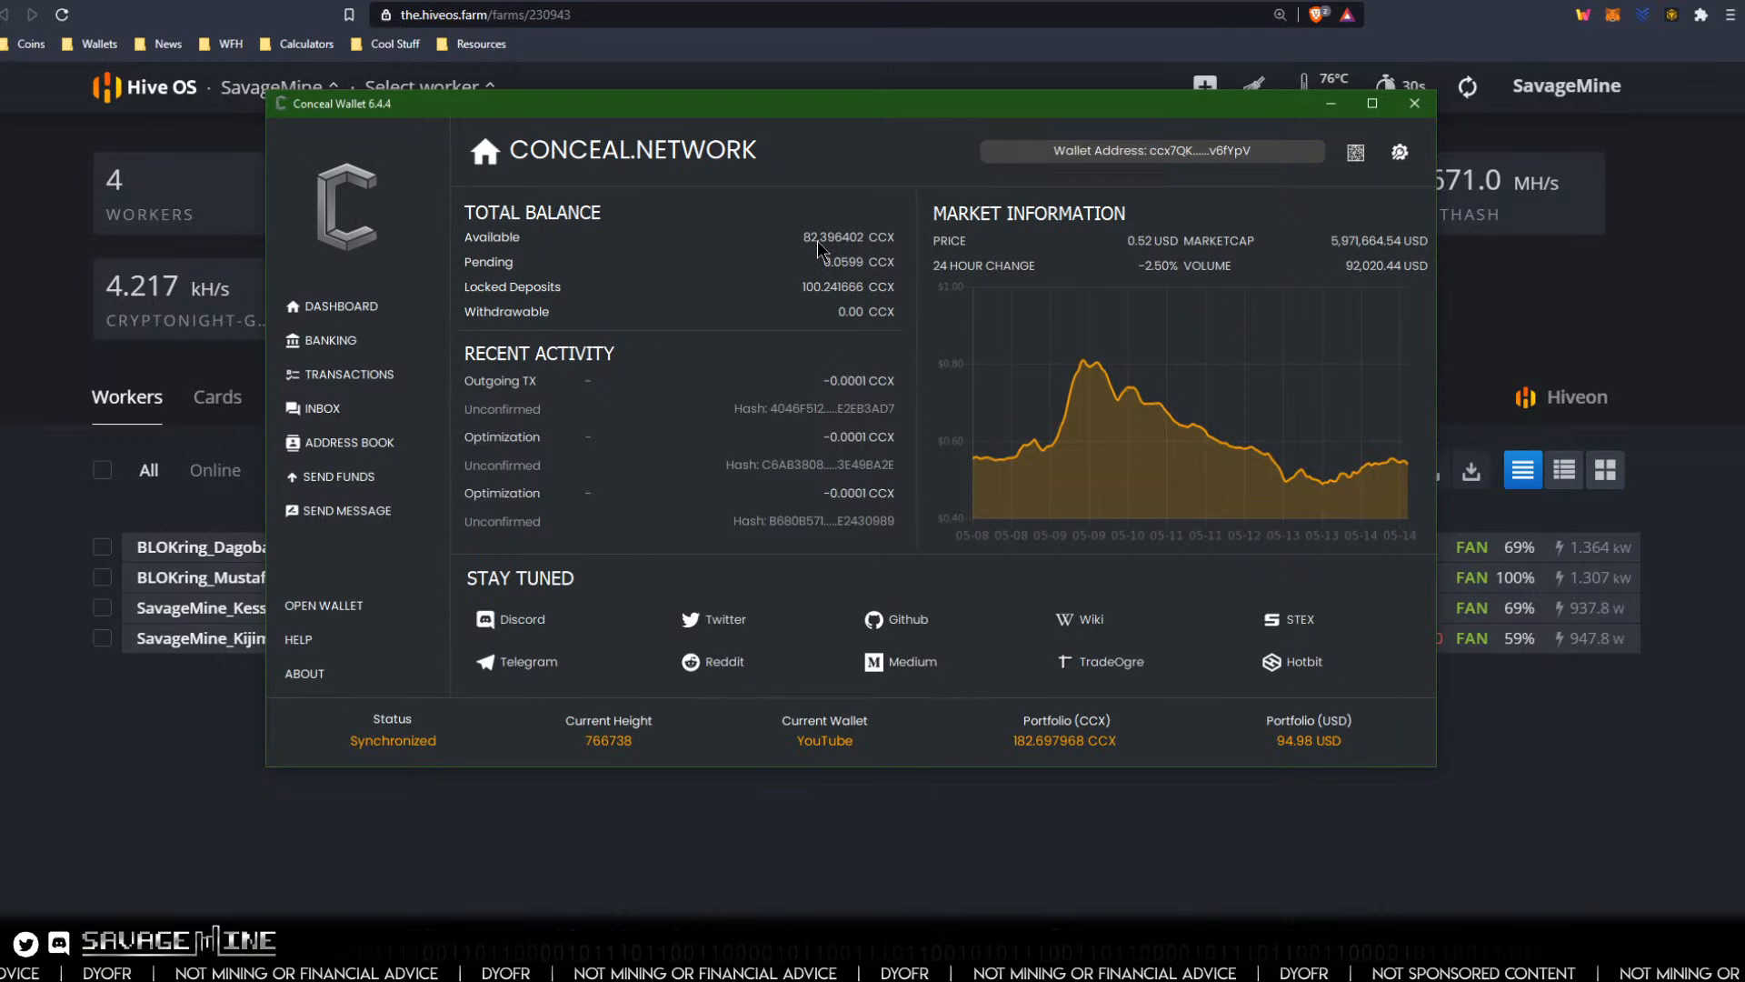
left_click_drag(814, 111, 791, 159)
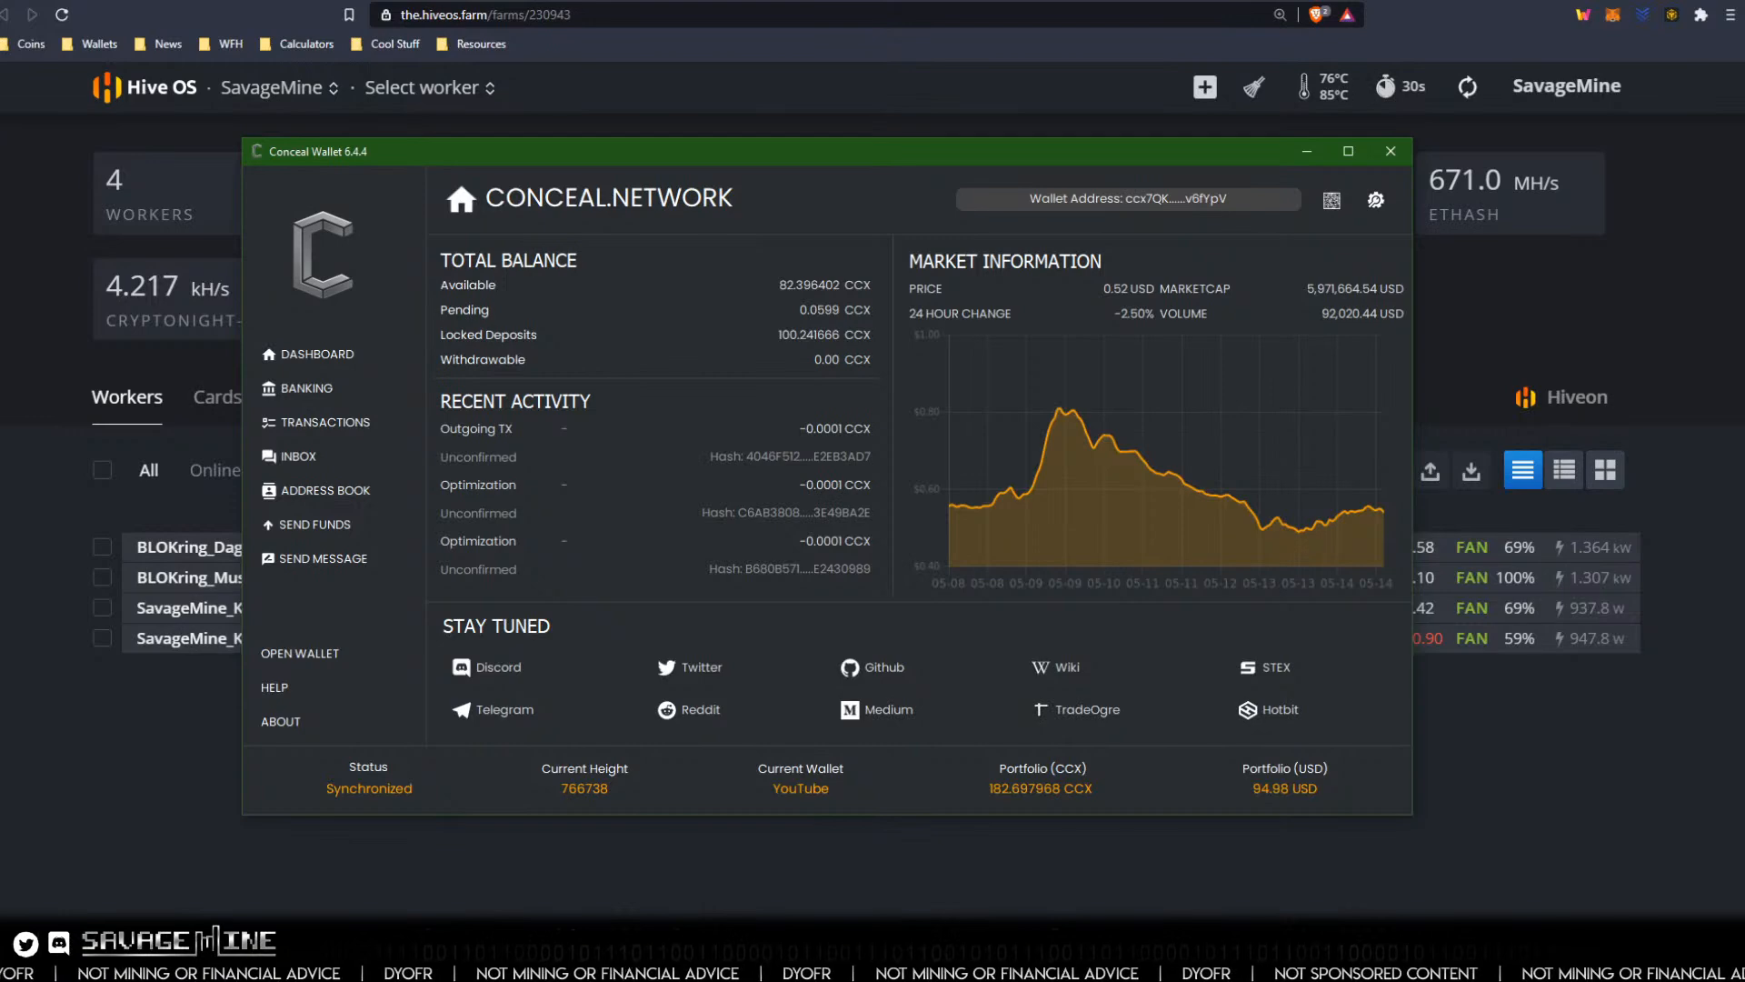
Return to the Conceal Bridge, restart the swap from Conceal (CCX) to Binance Smart Chain (wCCX), and continue to the transfer form.
left_click(1213, 8)
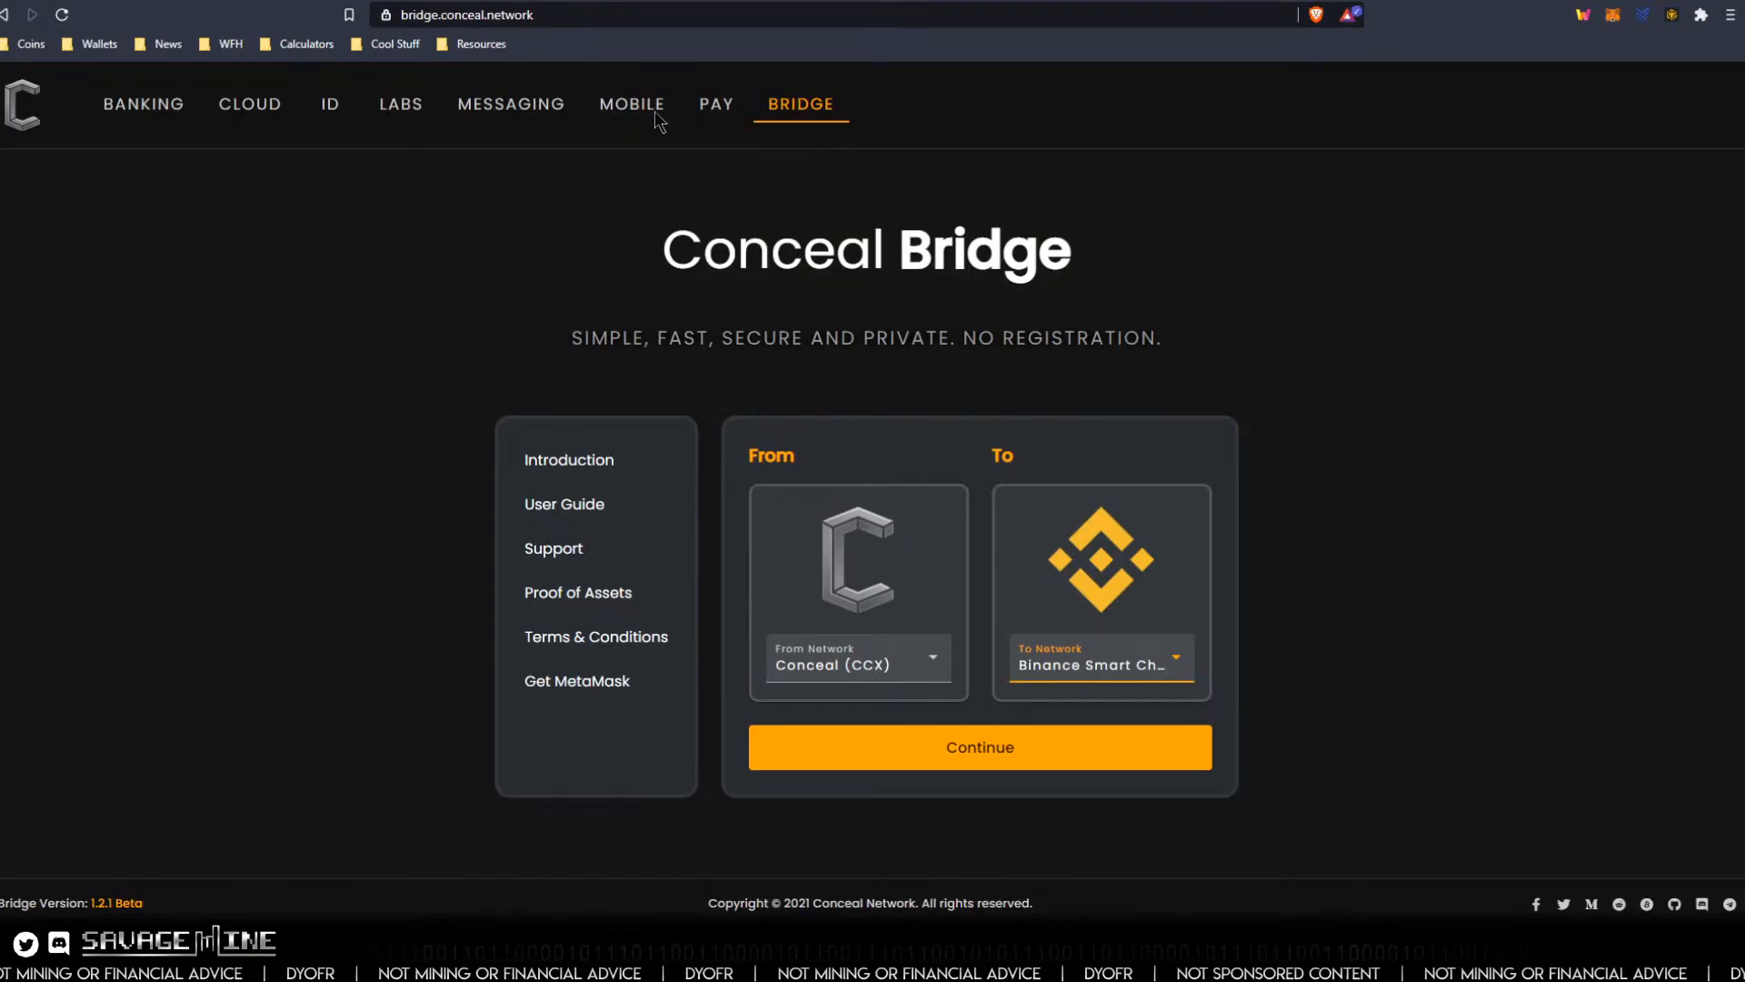
left_click(999, 755)
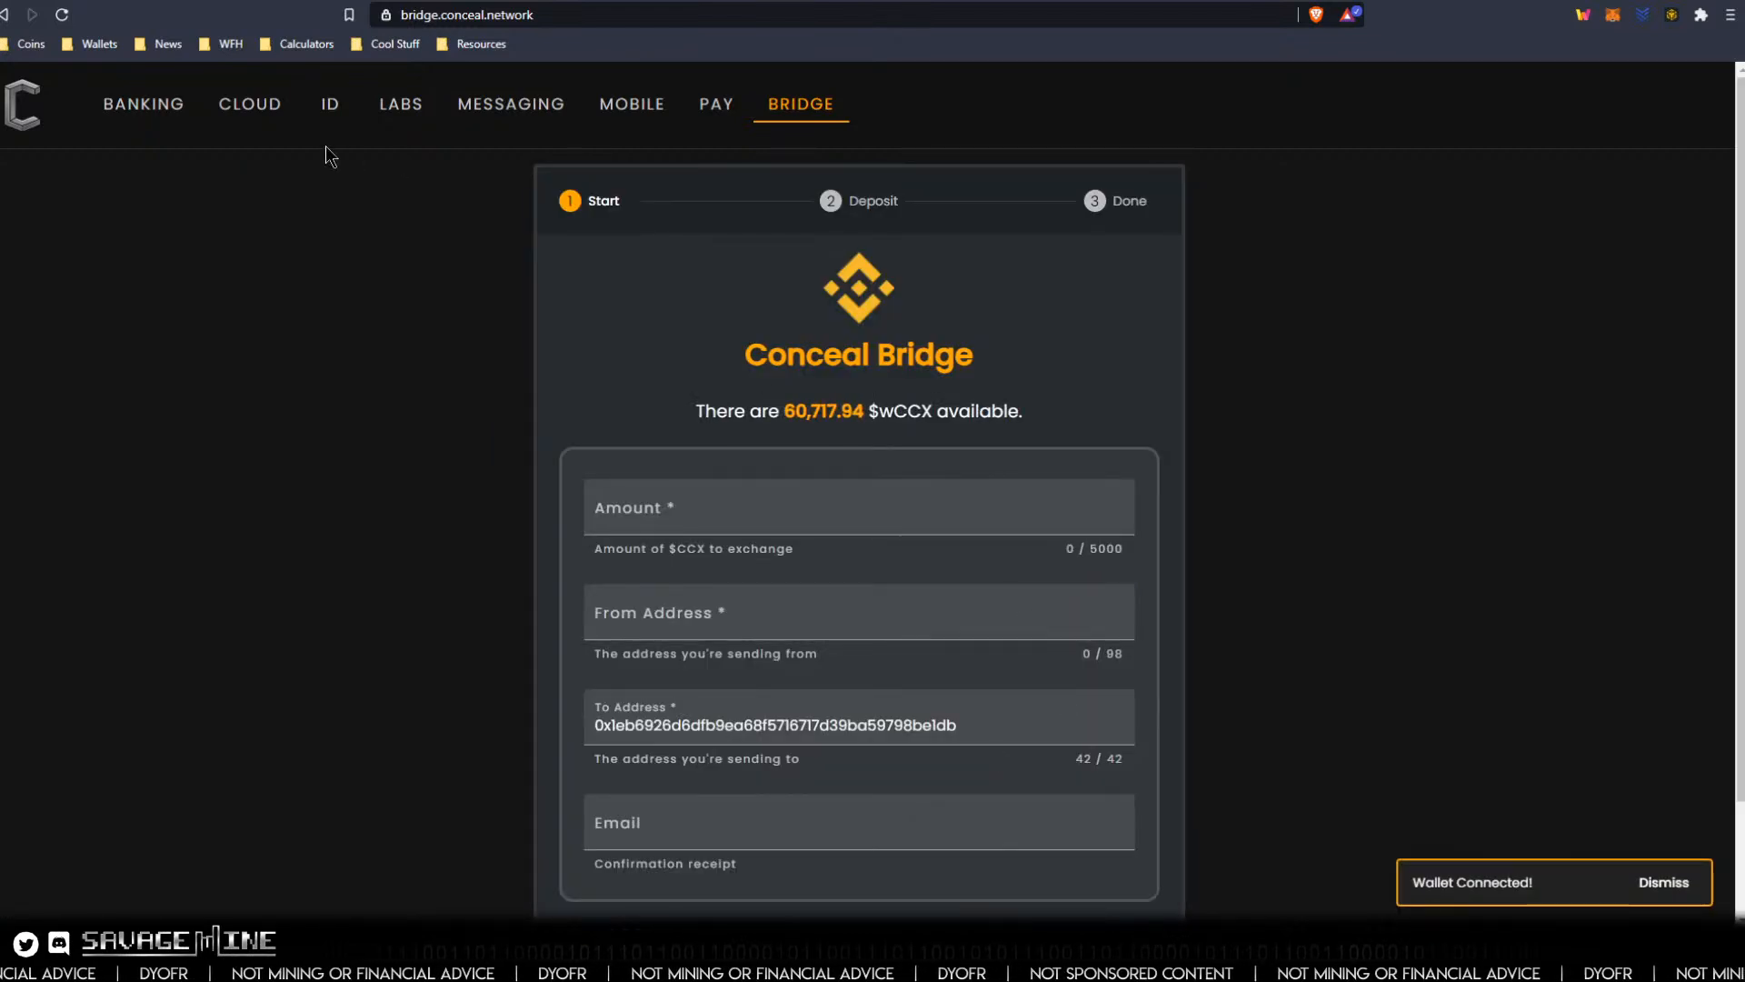
left_click(784, 107)
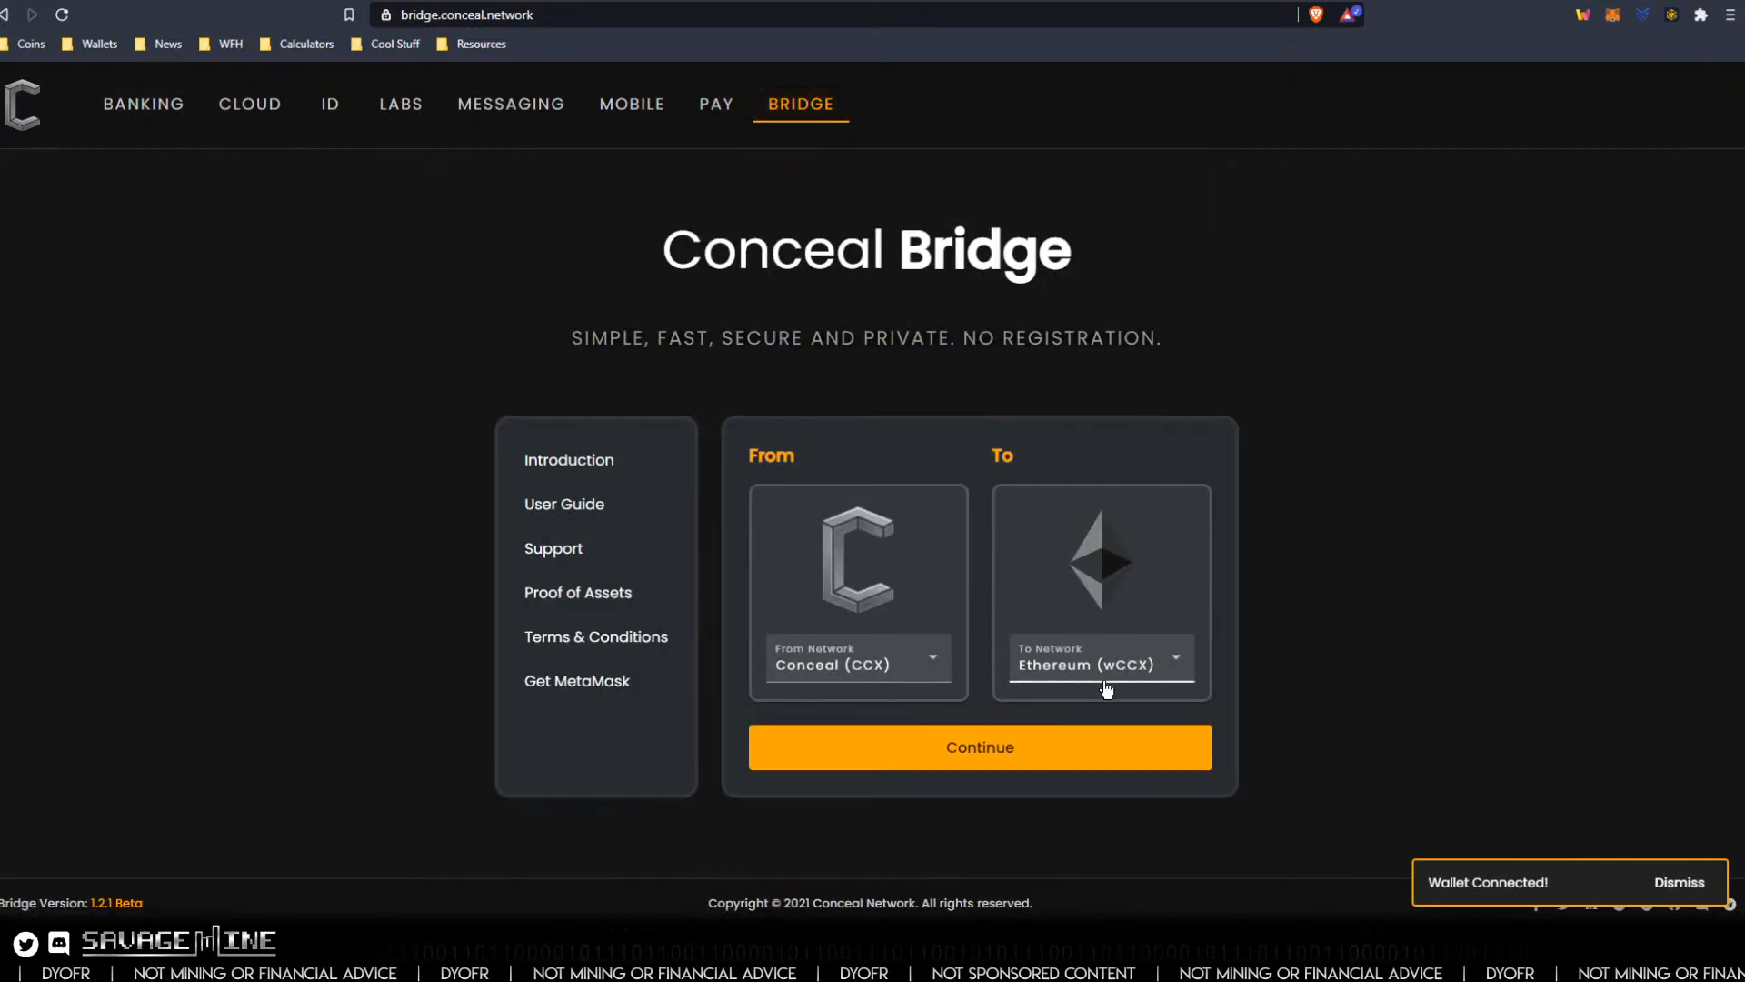
left_click(1078, 671)
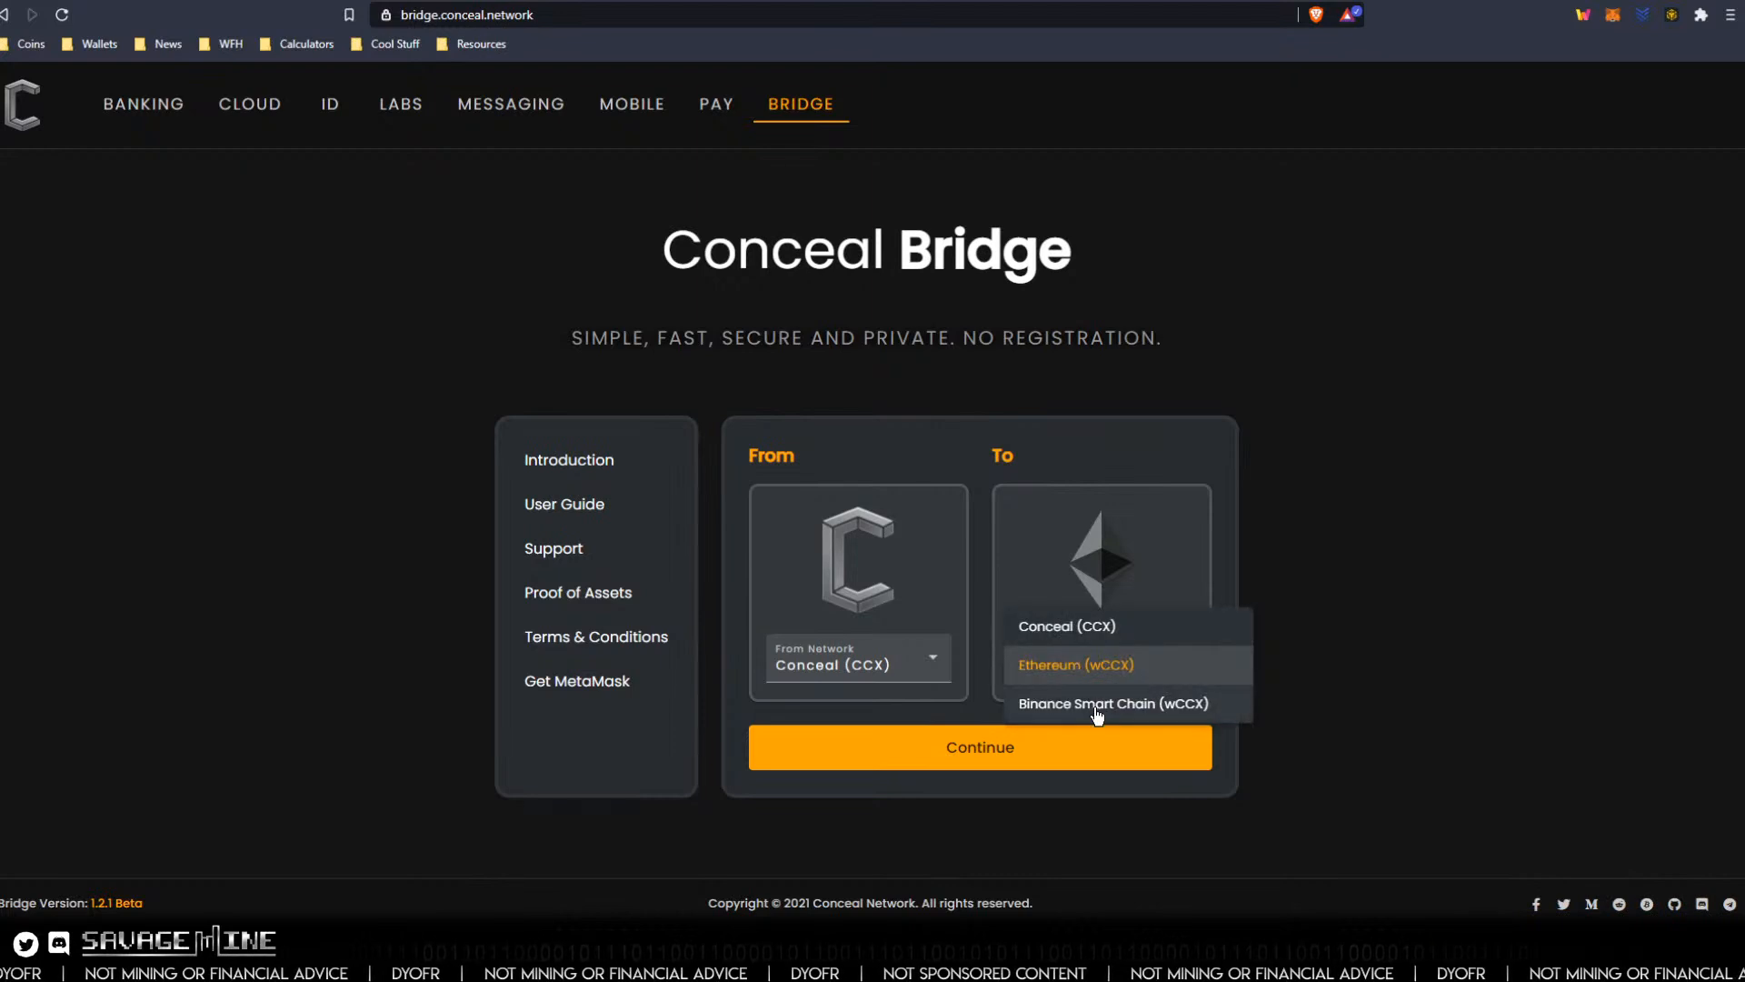
left_click(1094, 704)
left_click(975, 751)
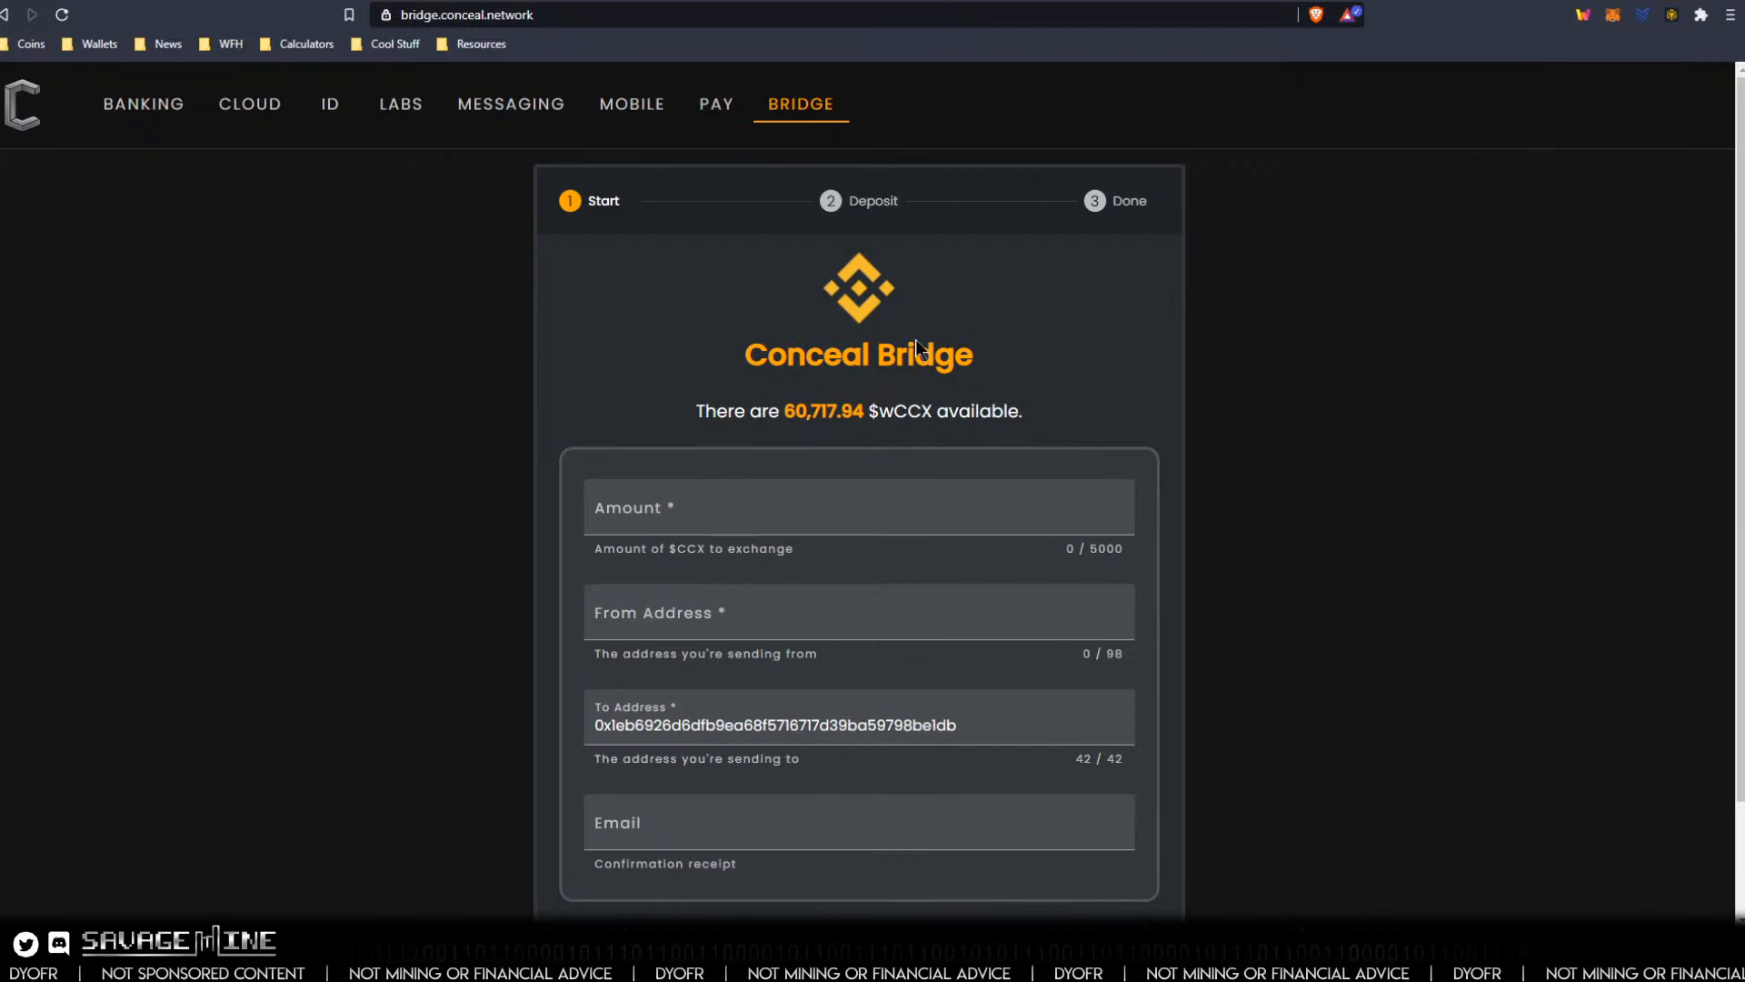
Set the amount of CCX to exchange to 50 in the bridge form.
left_click(696, 509)
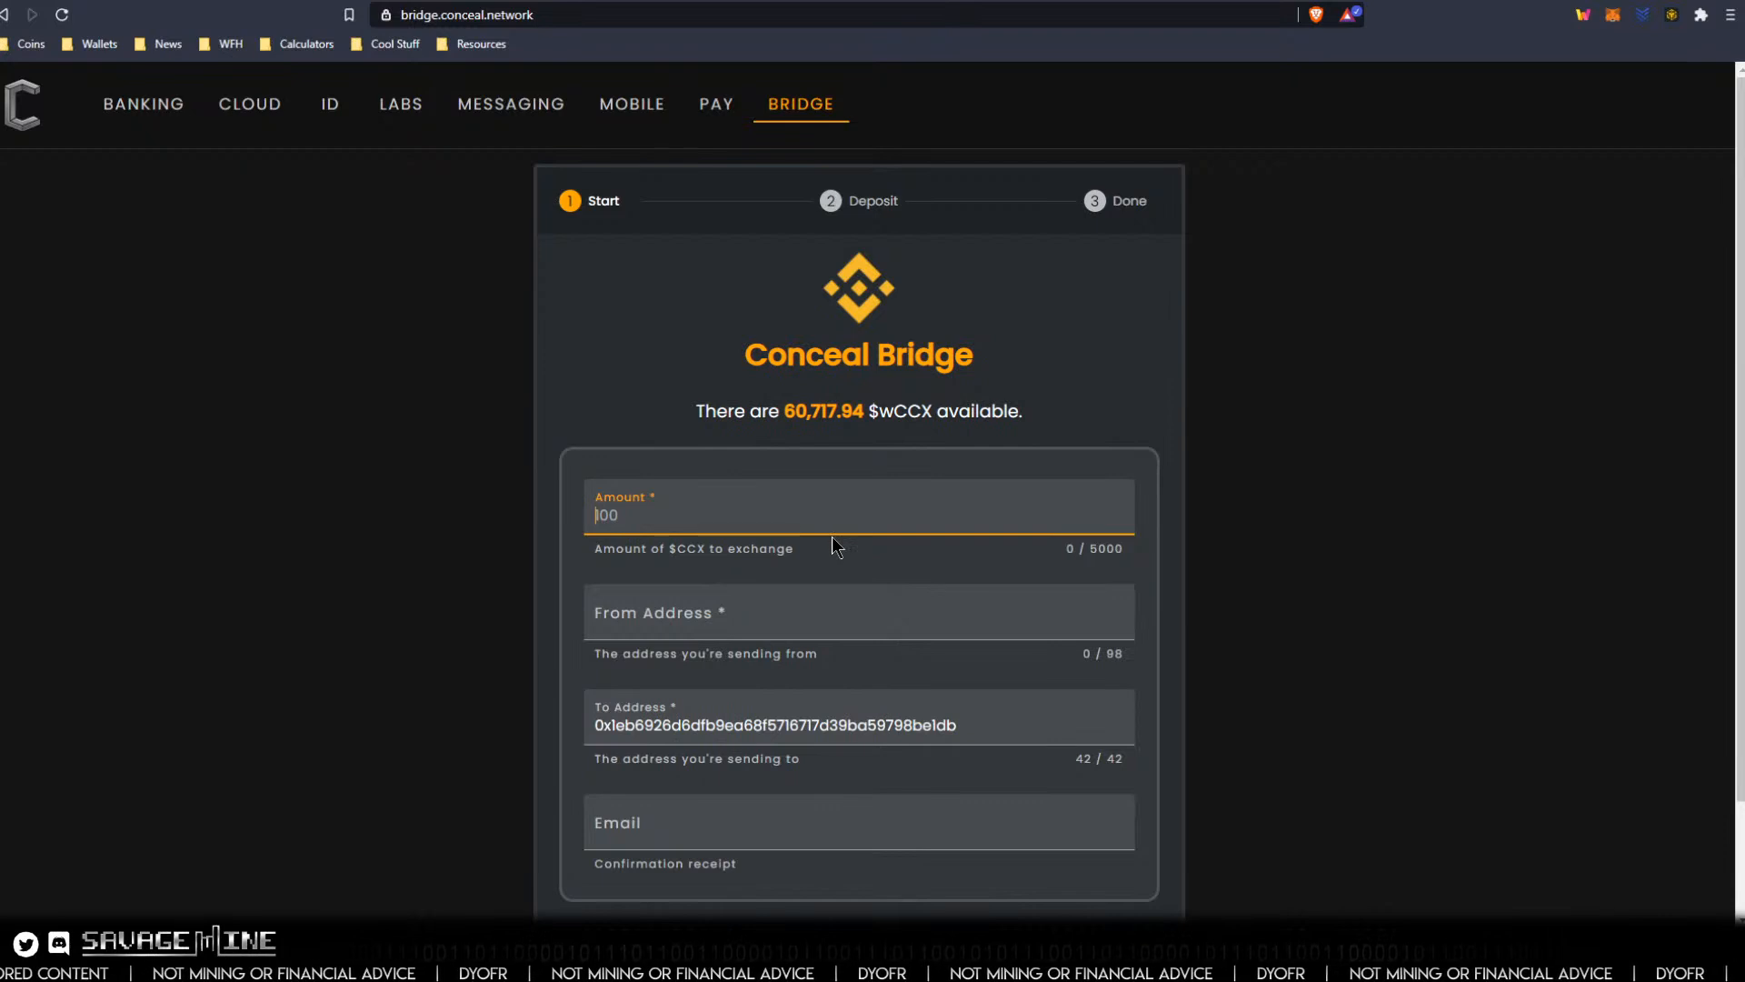
type("50")
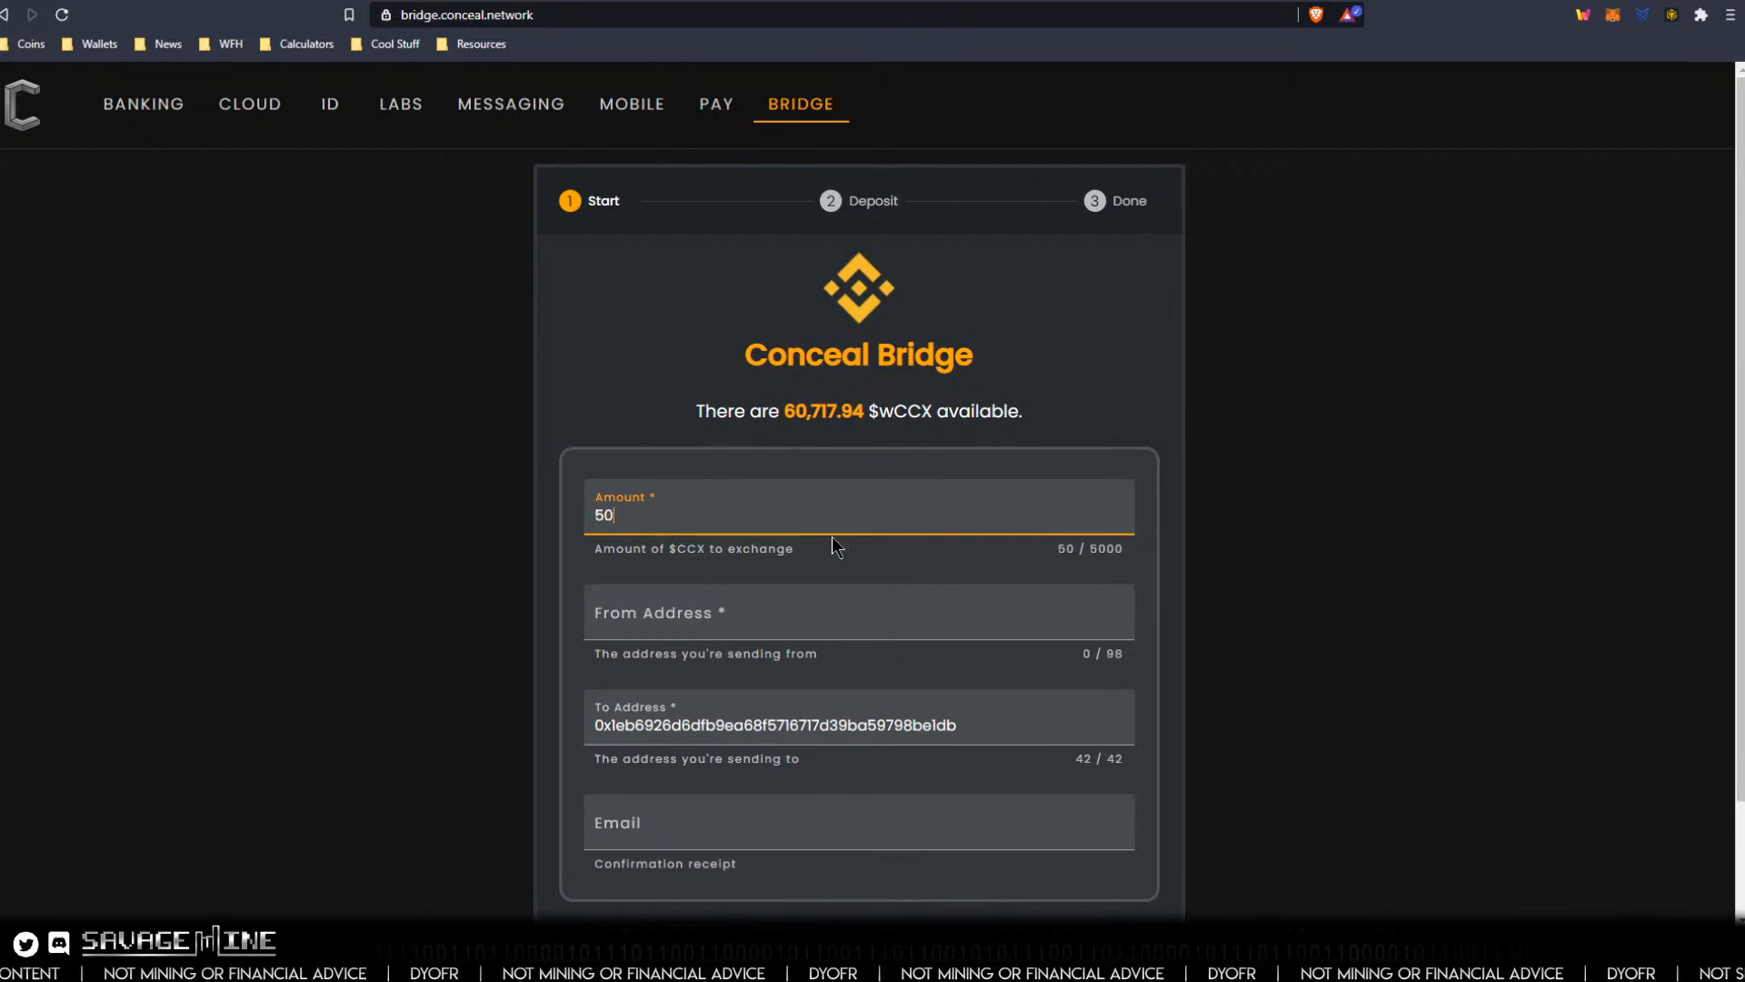
key("Tab")
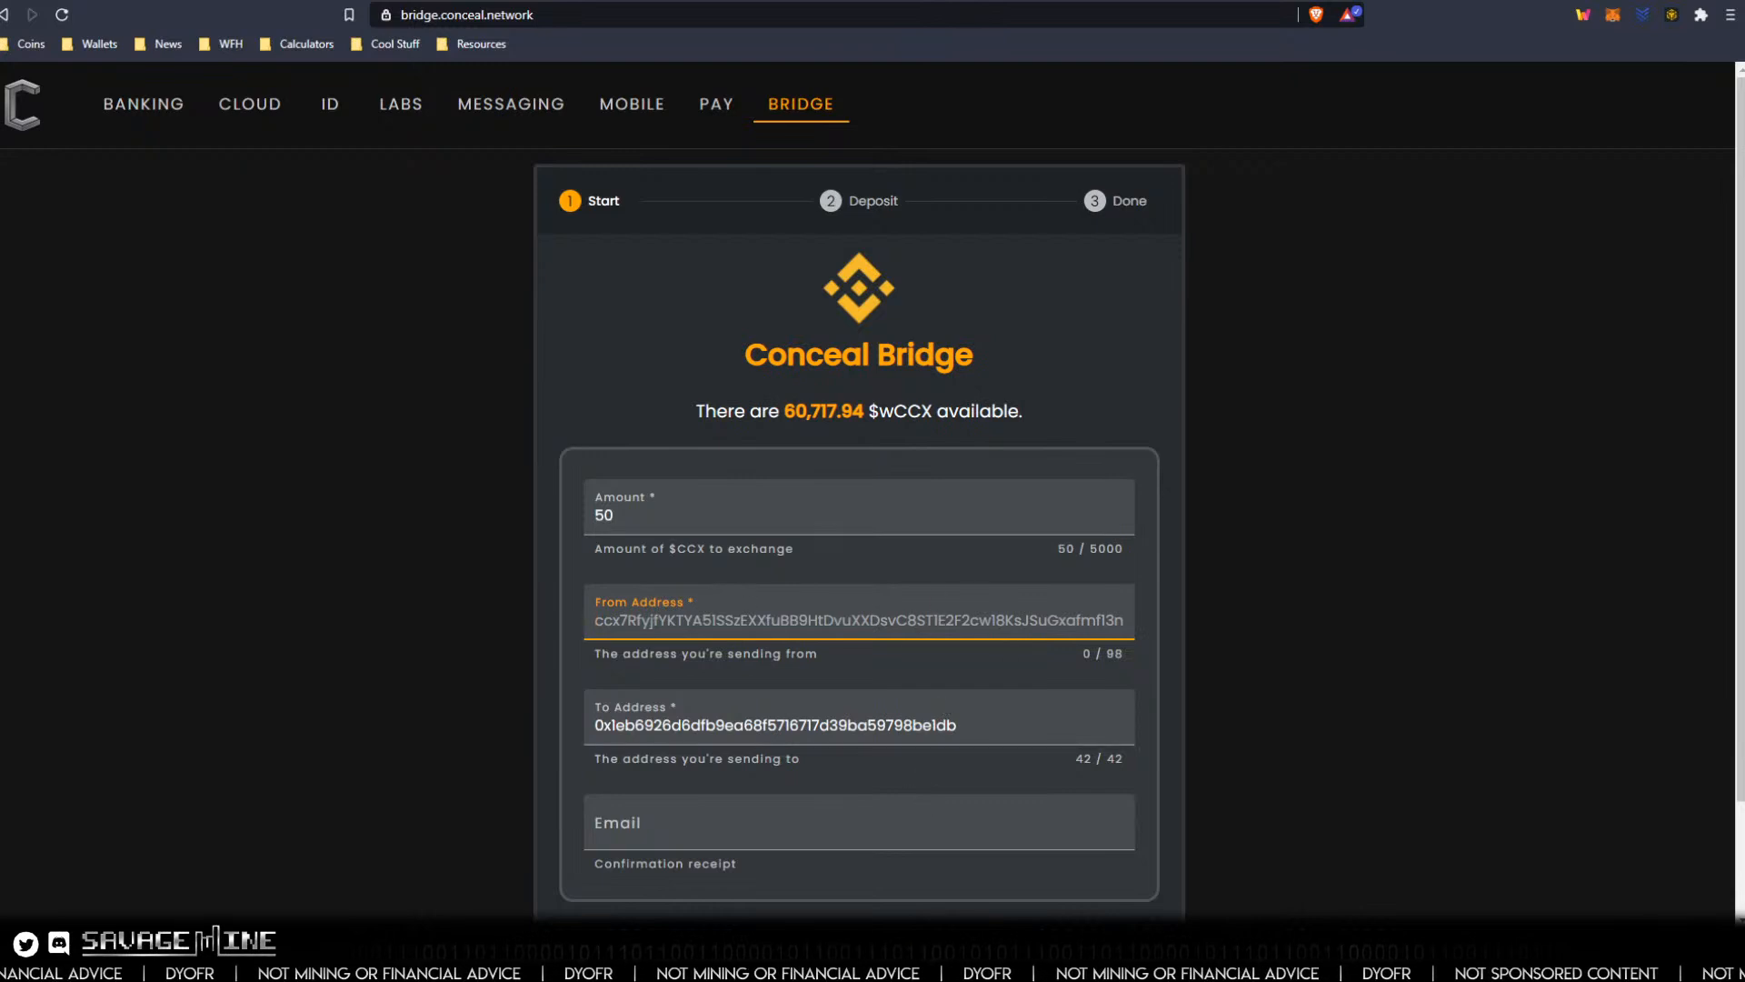
Copy the CCX wallet address from Conceal Wallet and paste it as the From Address in the bridge form.
key("alt+Tab")
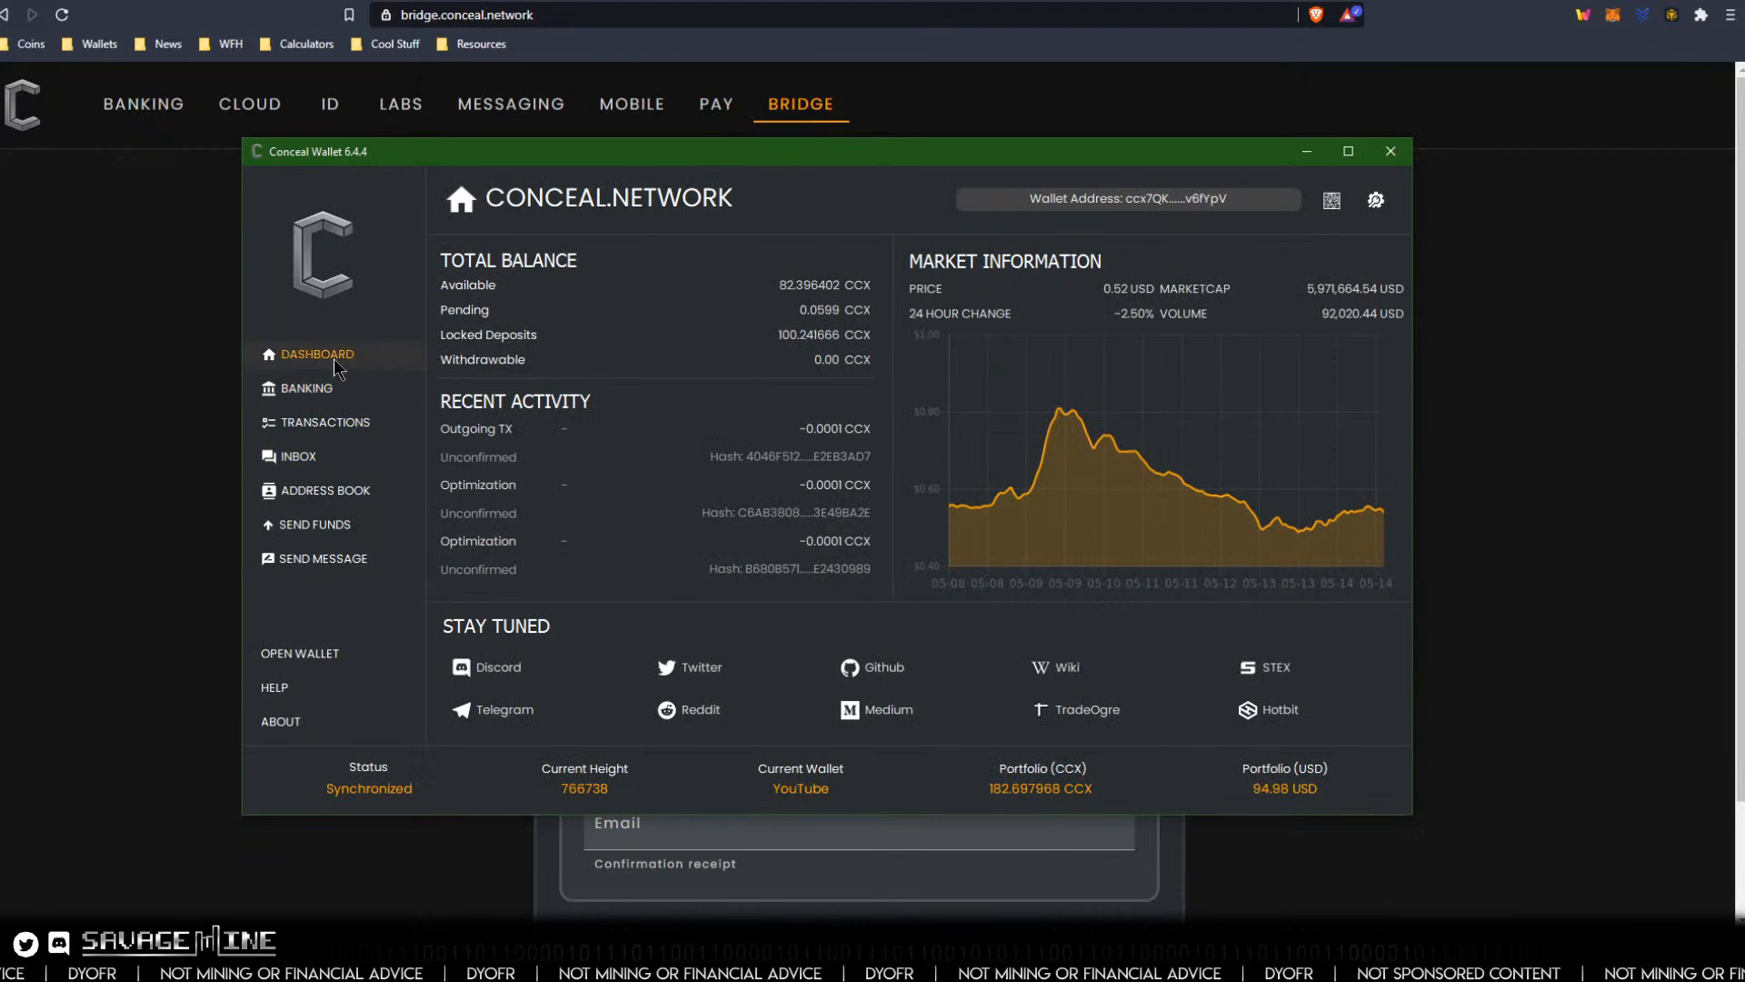
left_click(345, 524)
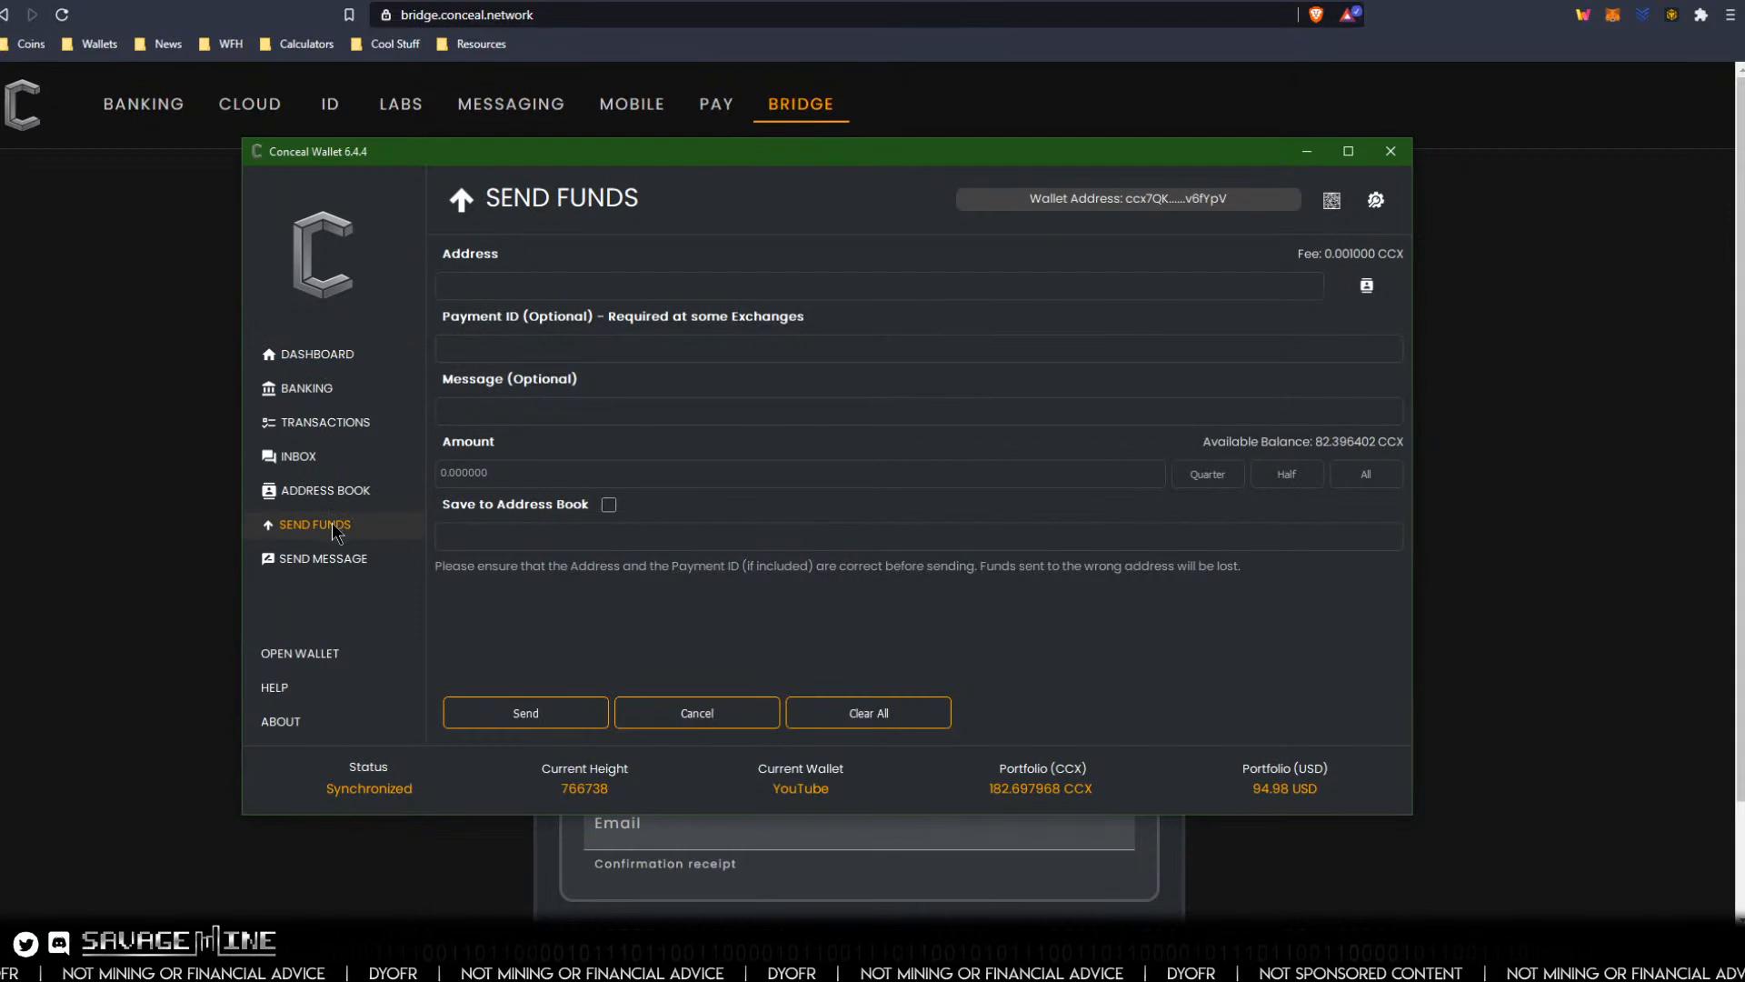
left_click(315, 356)
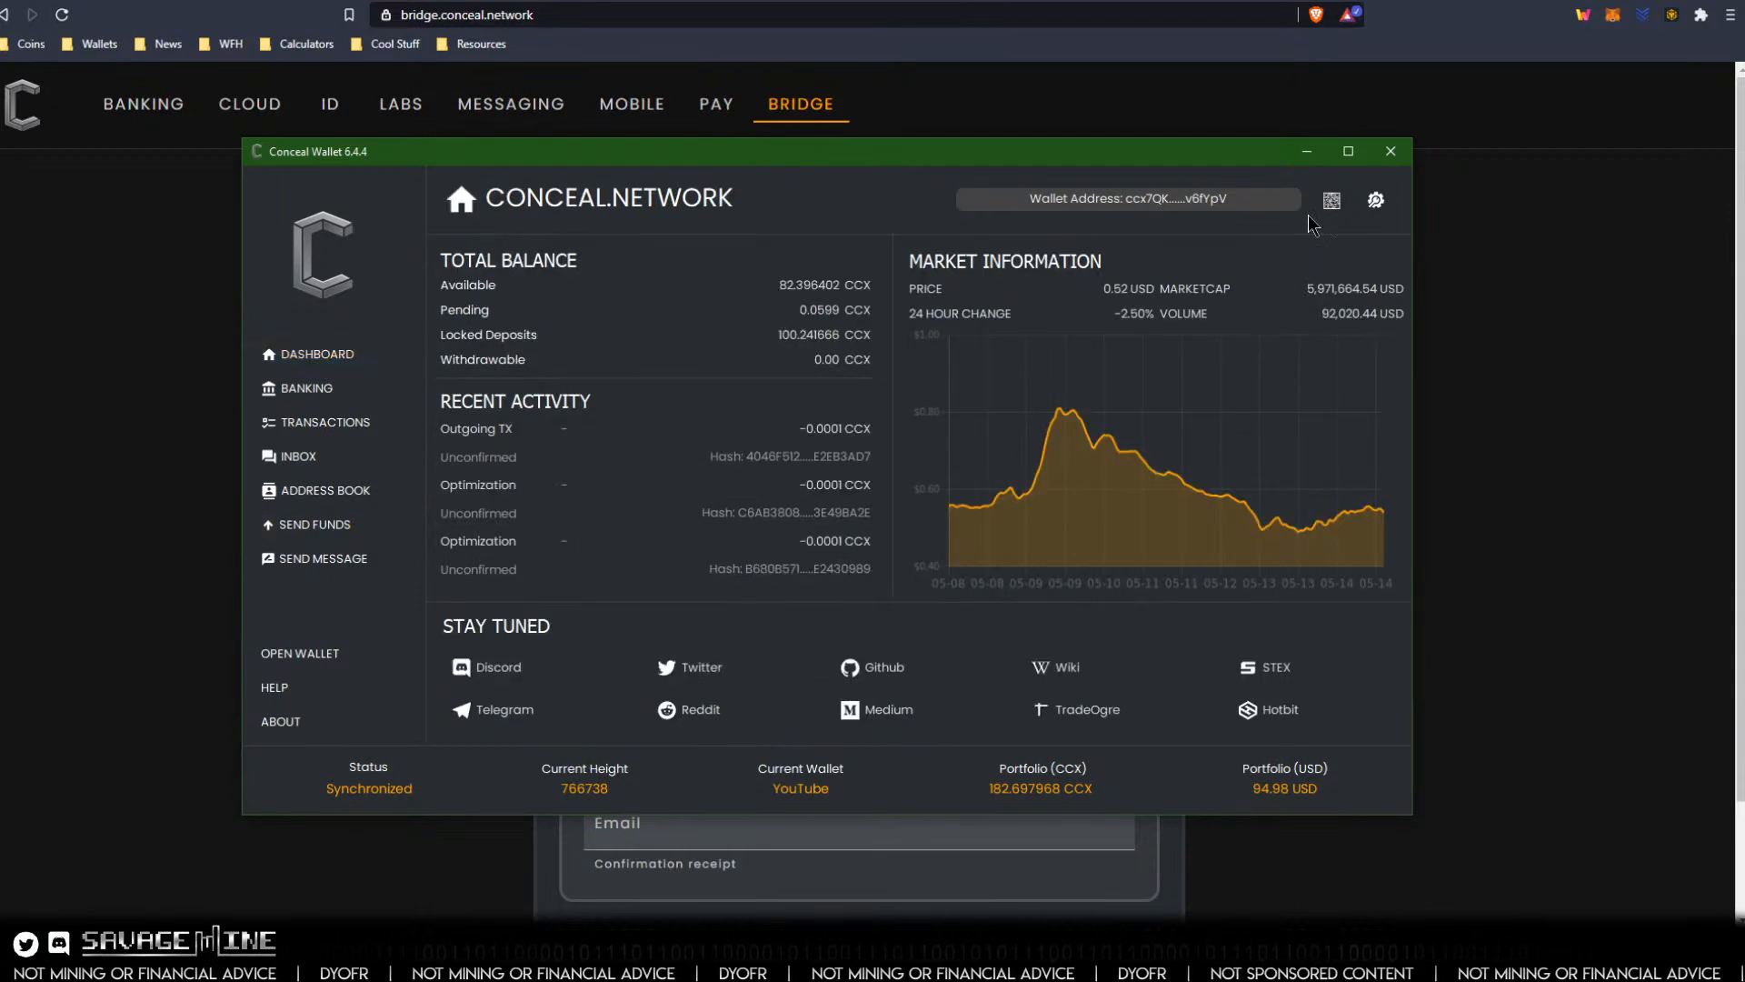
left_click(1213, 204)
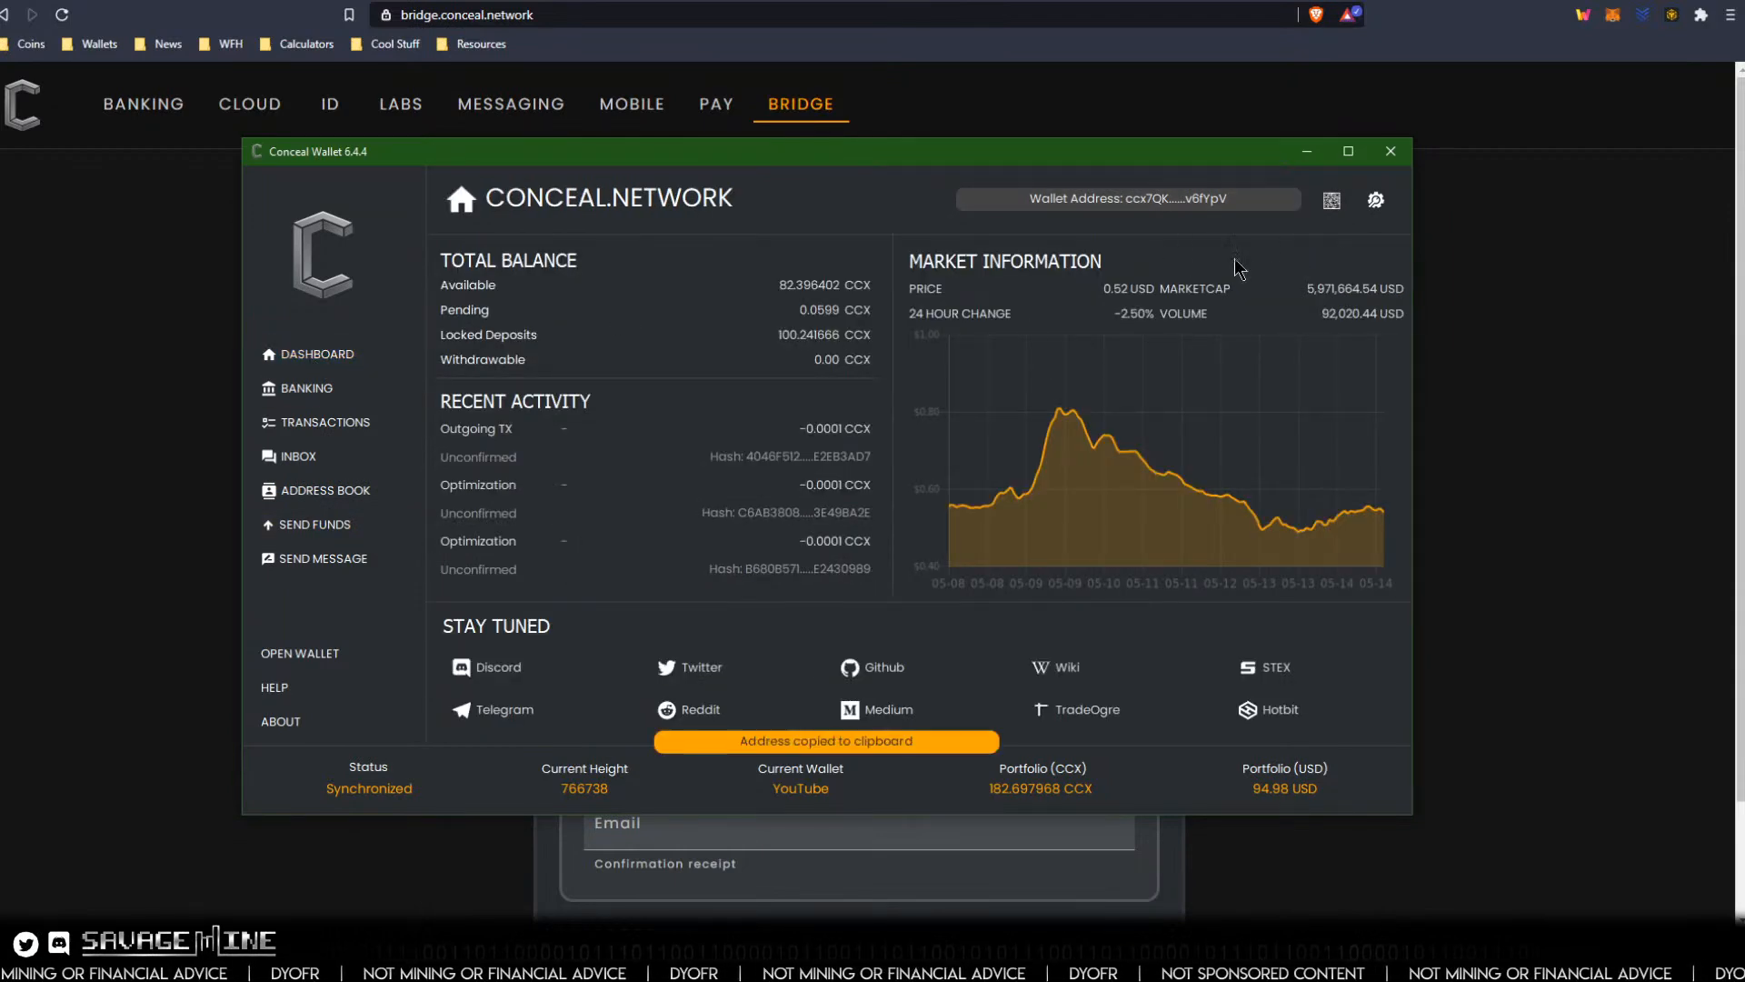
left_click(1445, 452)
left_click(654, 618)
key("ctrl+v")
right_click(654, 612)
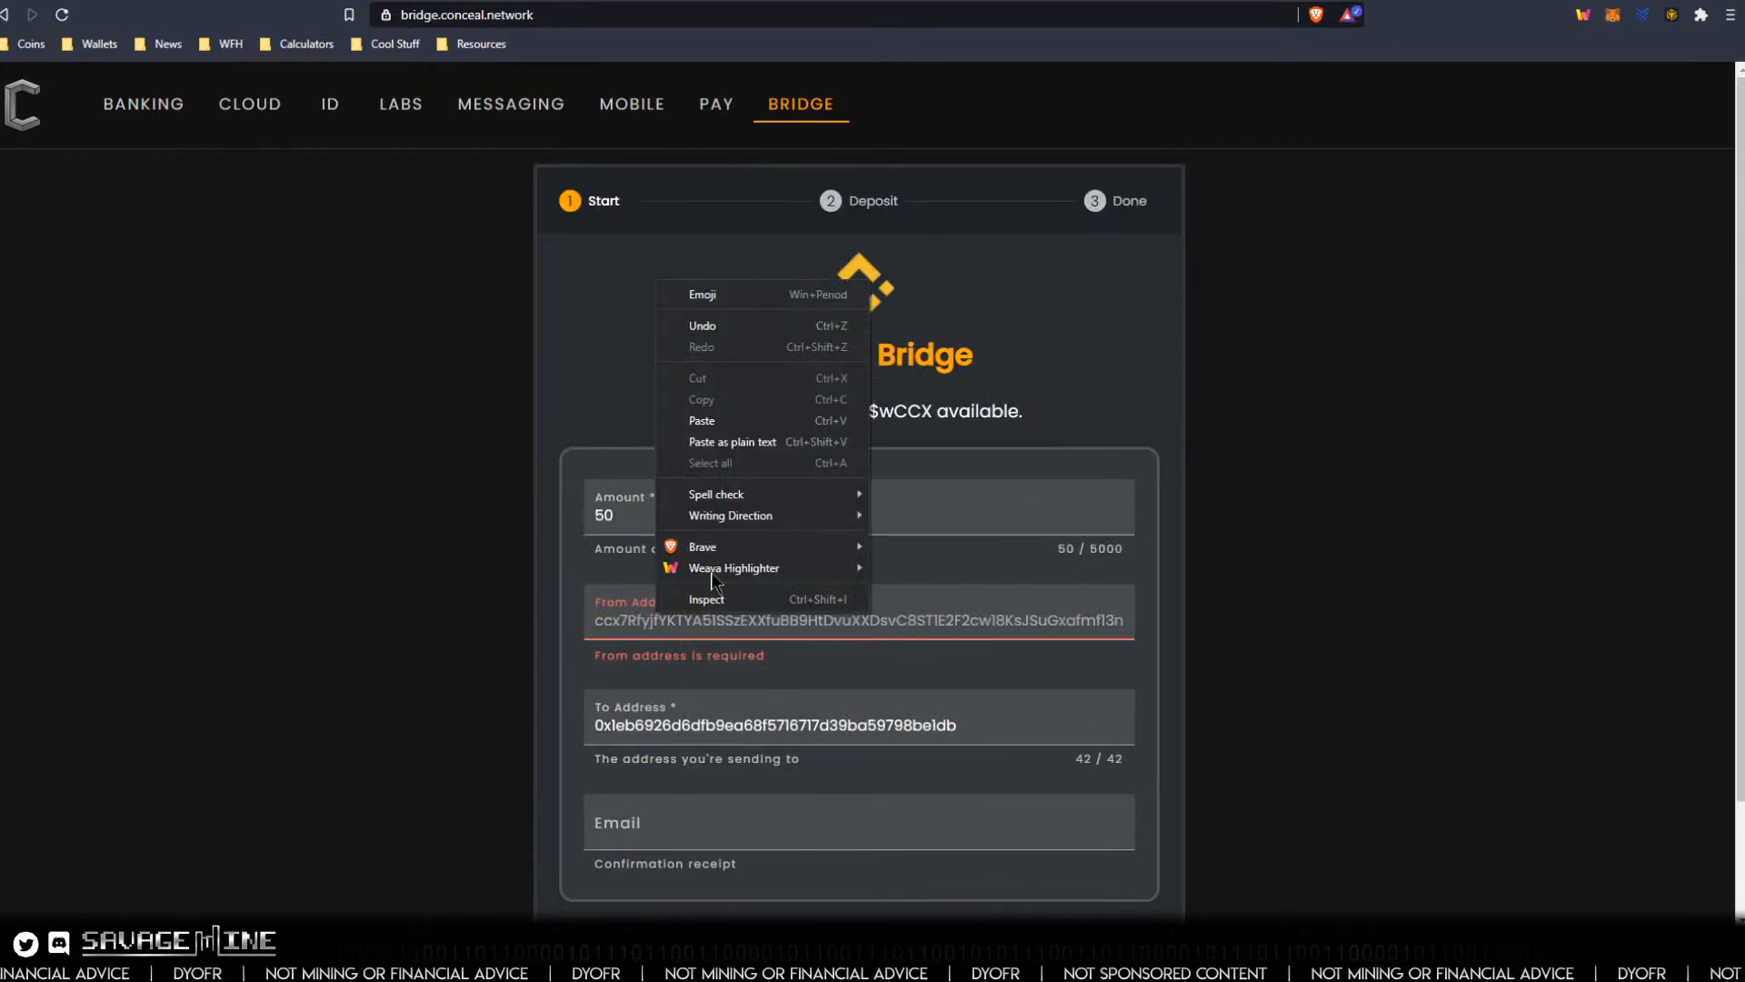
left_click(732, 420)
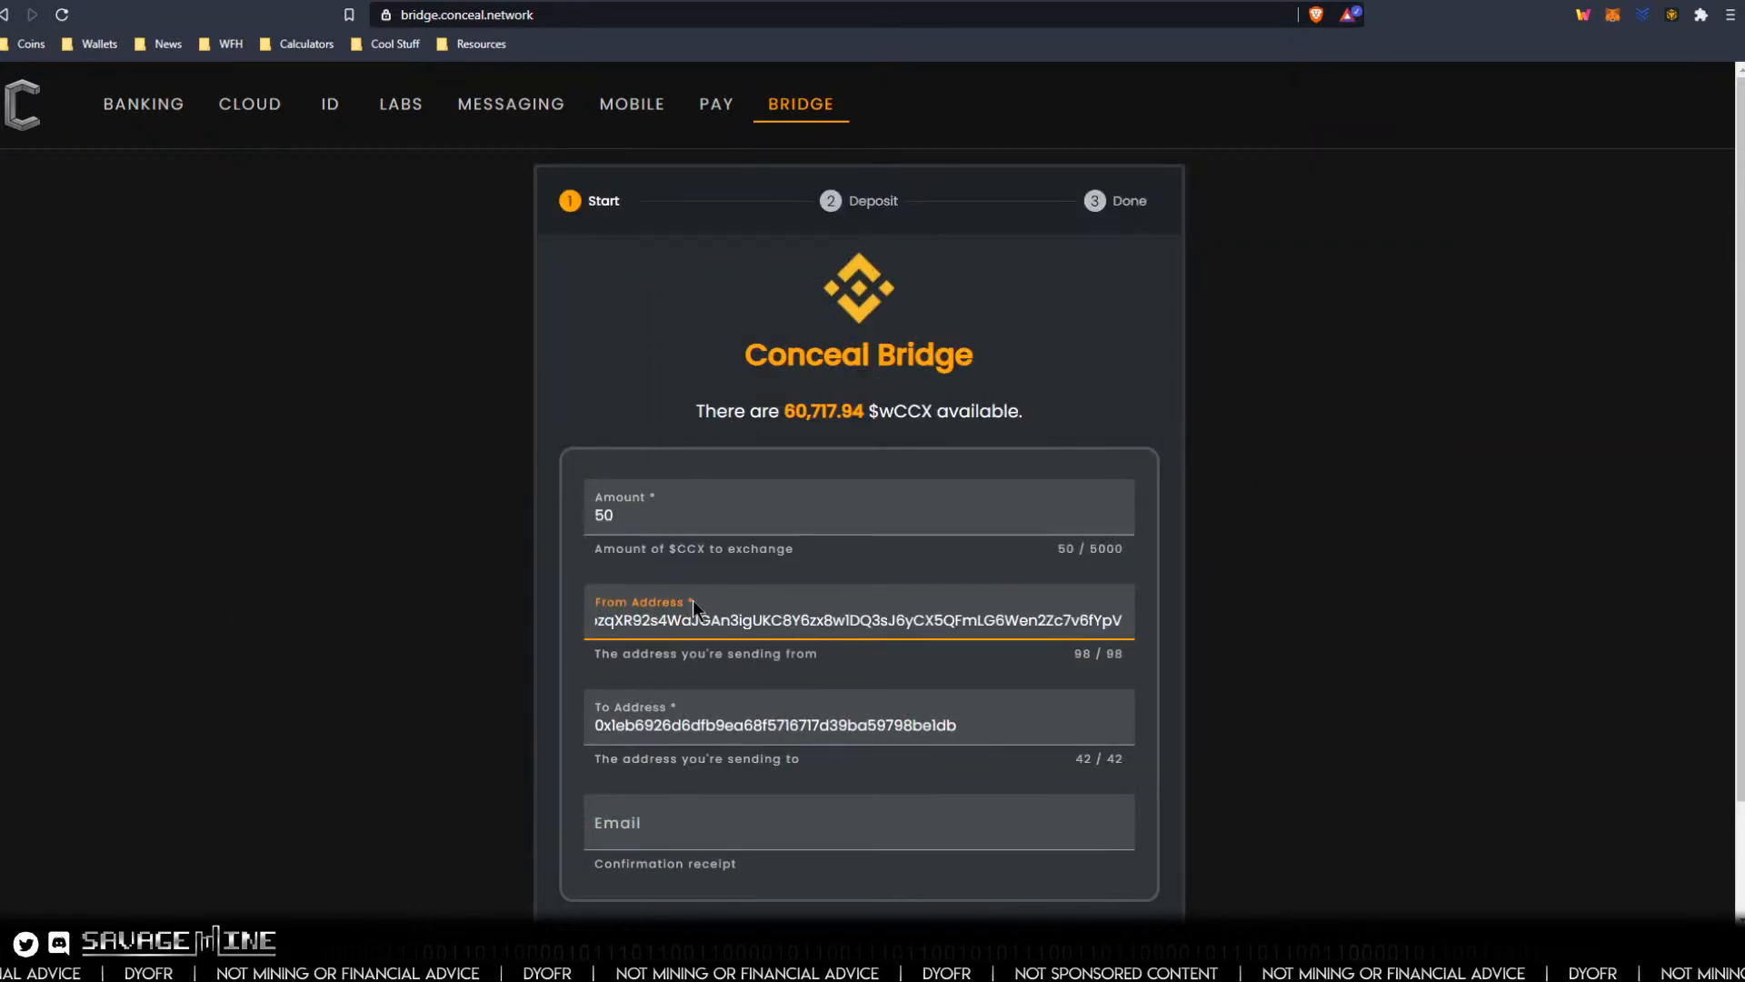
Replace the To Address in the bridge form with the Binance Smart Chain account address copied from MetaMask.
left_click(981, 728)
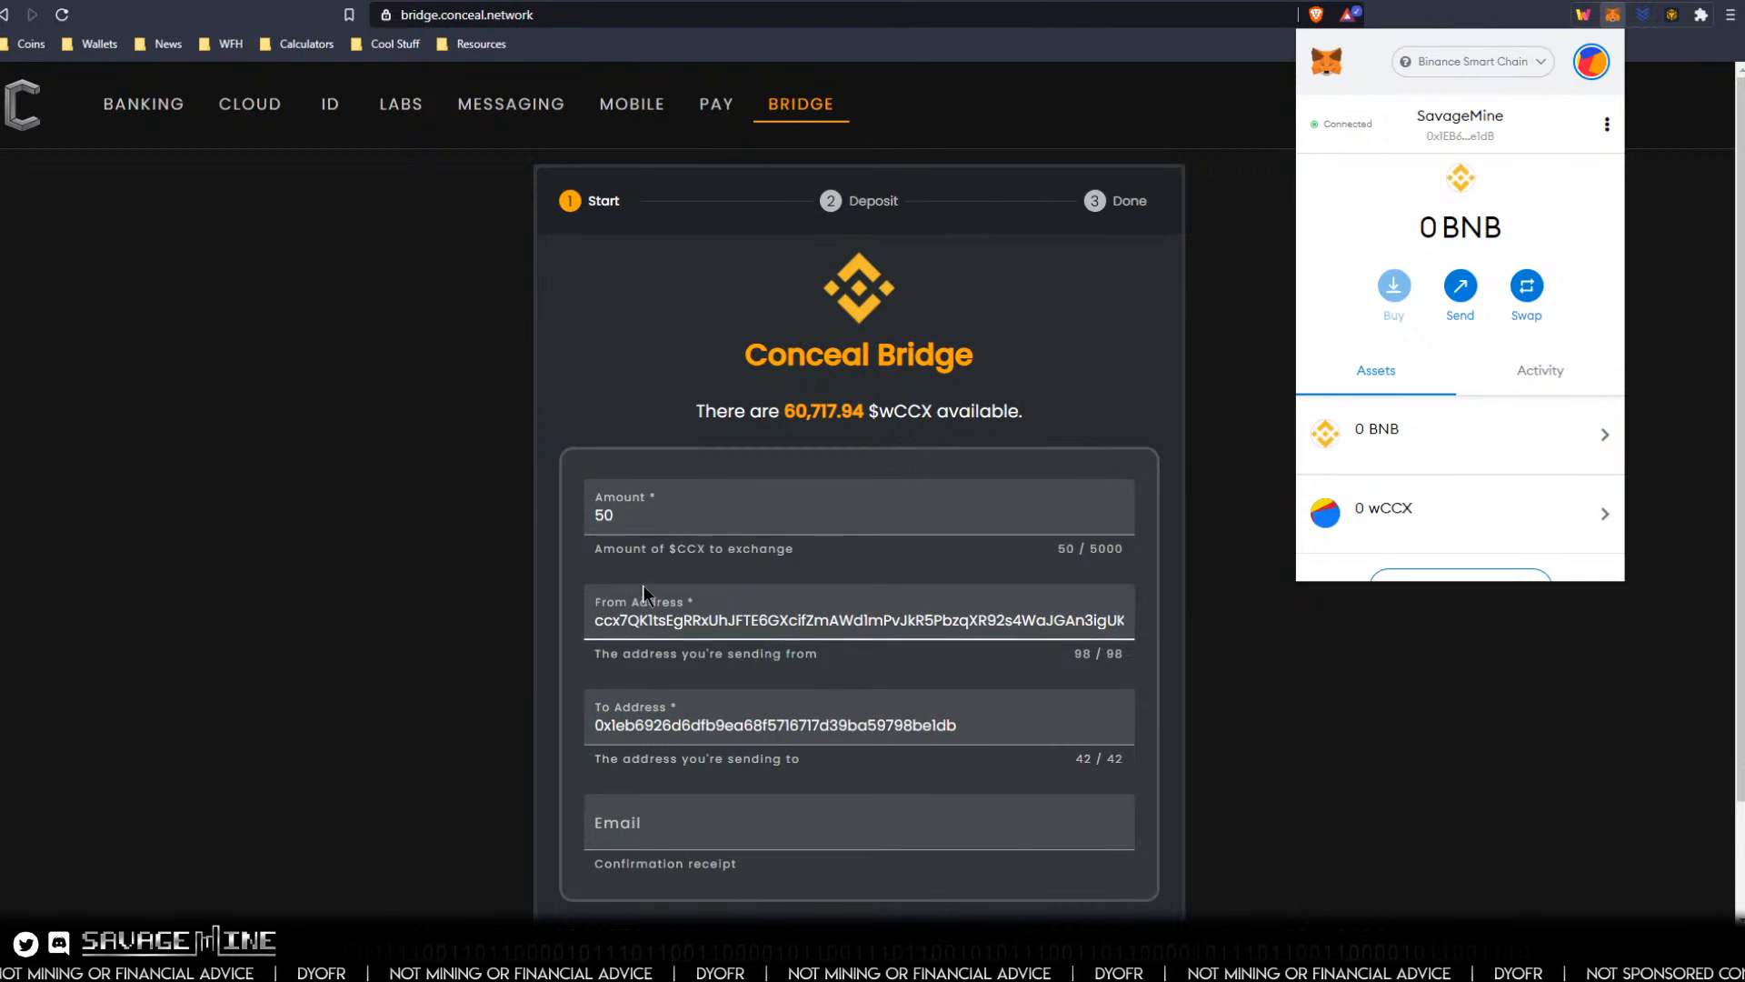
left_click(761, 725)
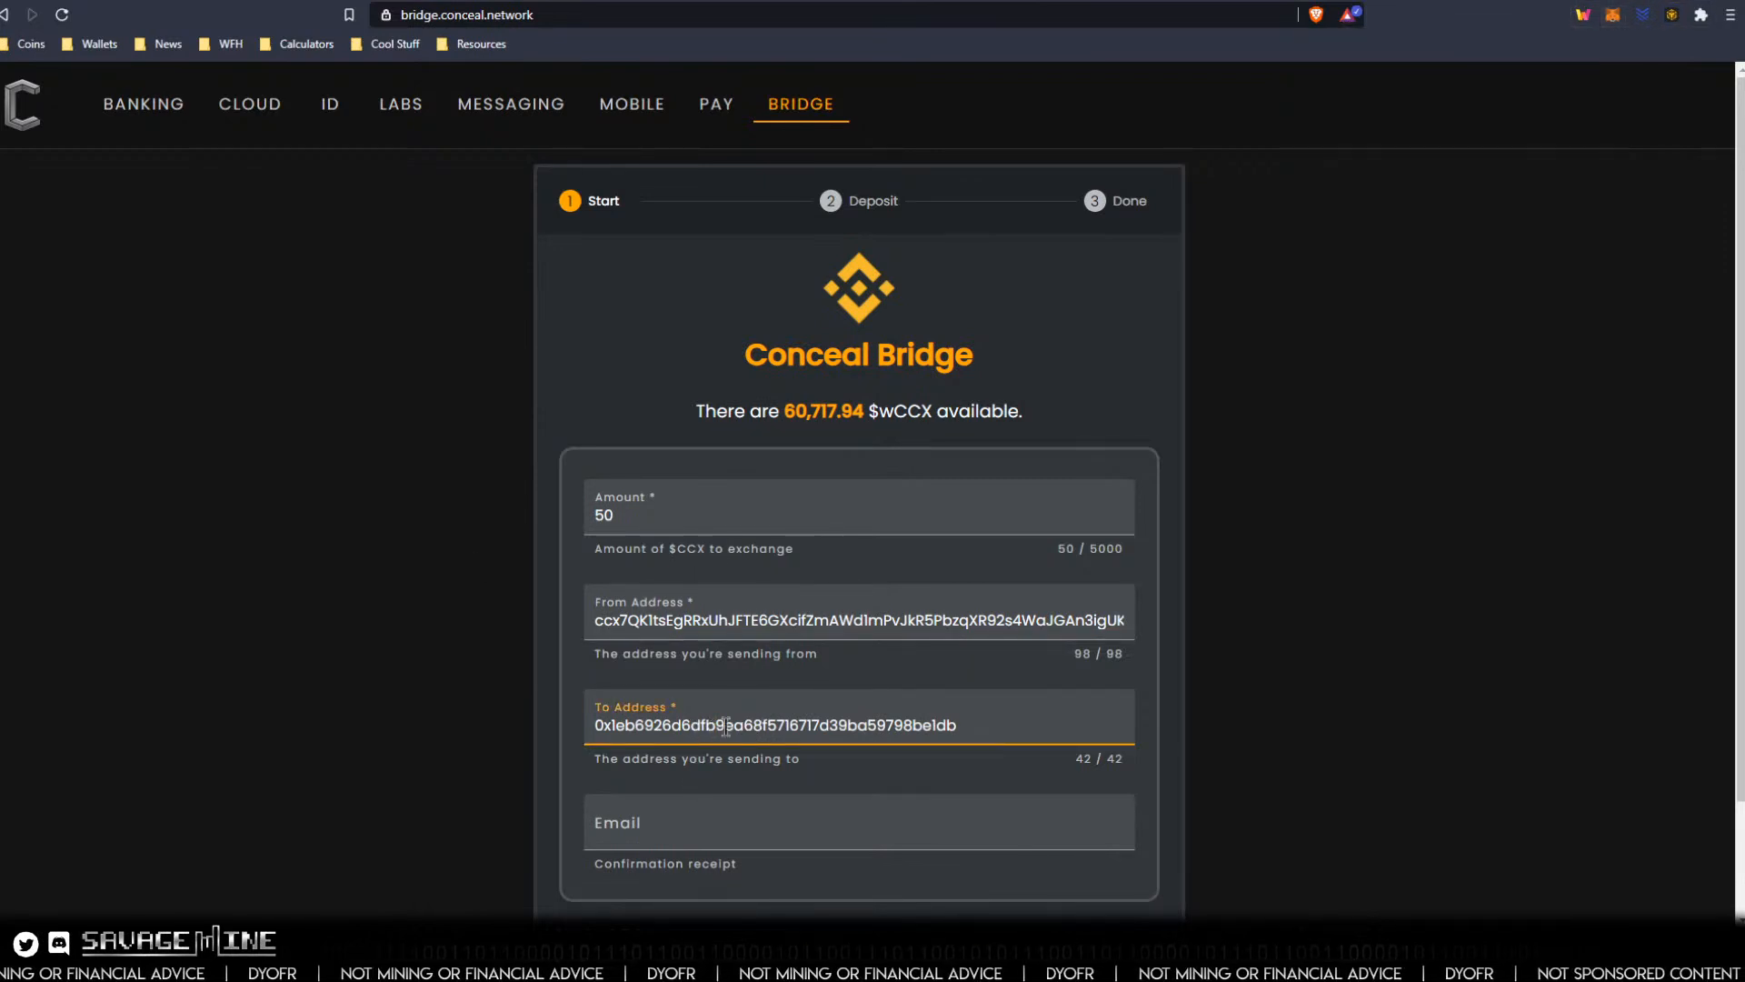
left_click_drag(966, 726, 595, 728)
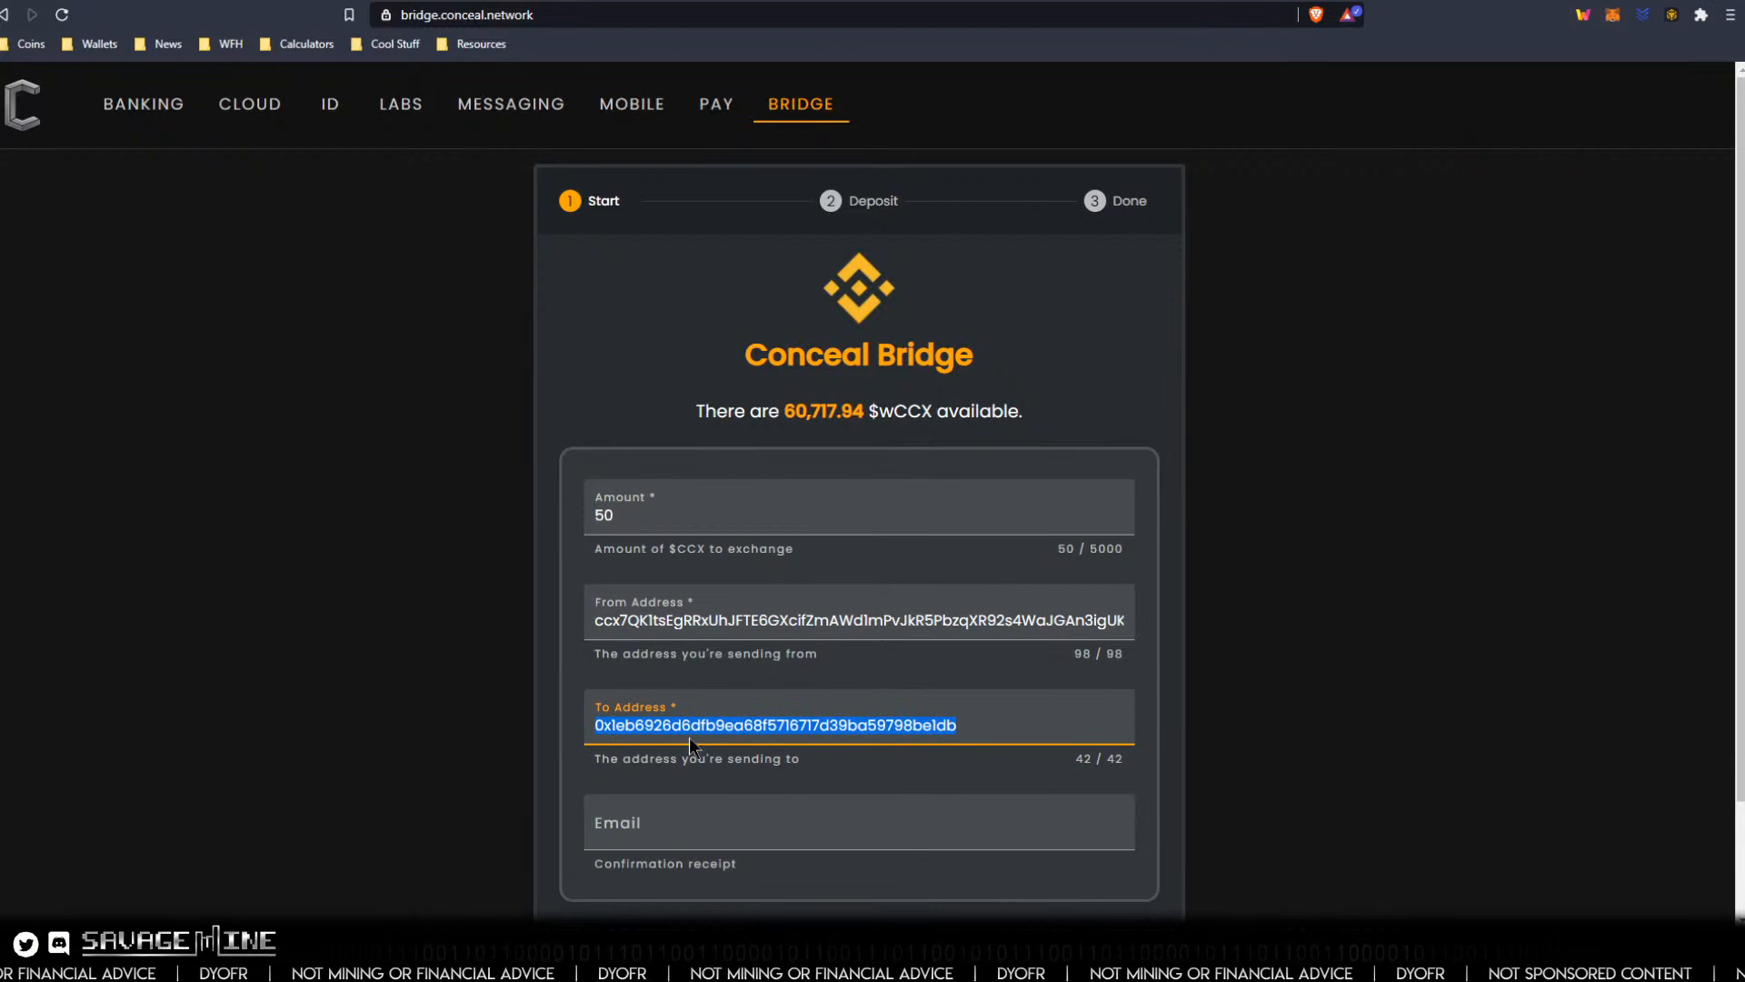
right_click(787, 723)
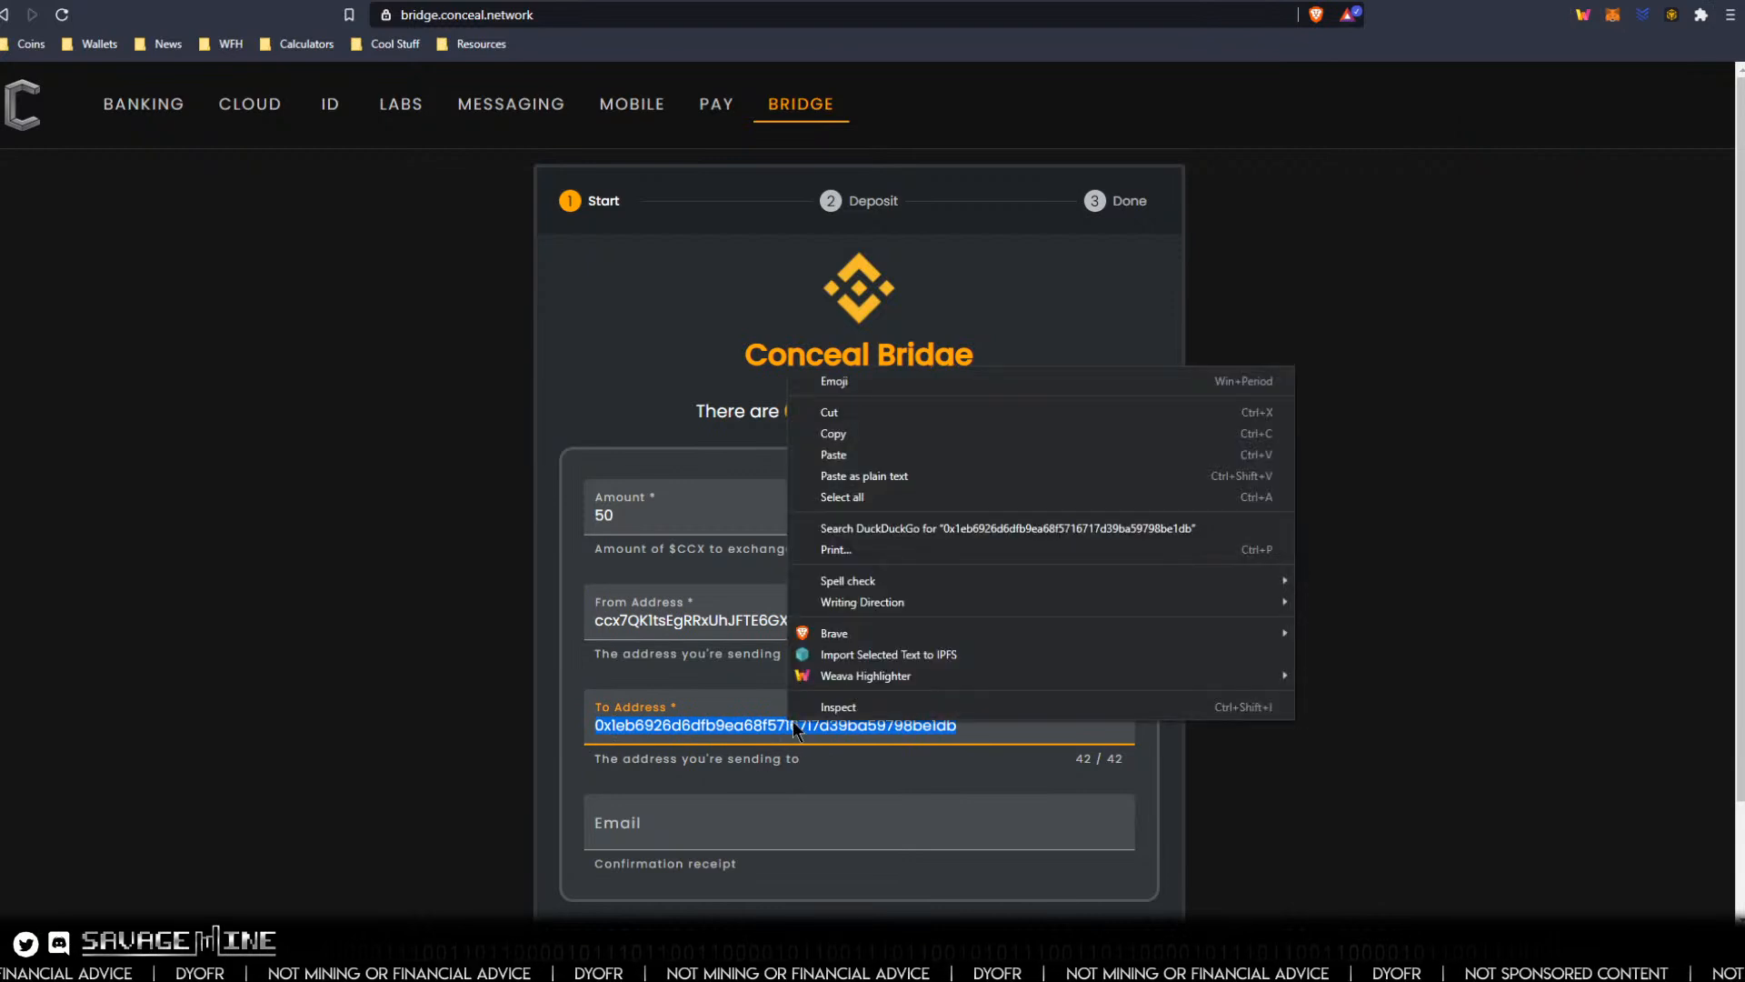
left_click(892, 452)
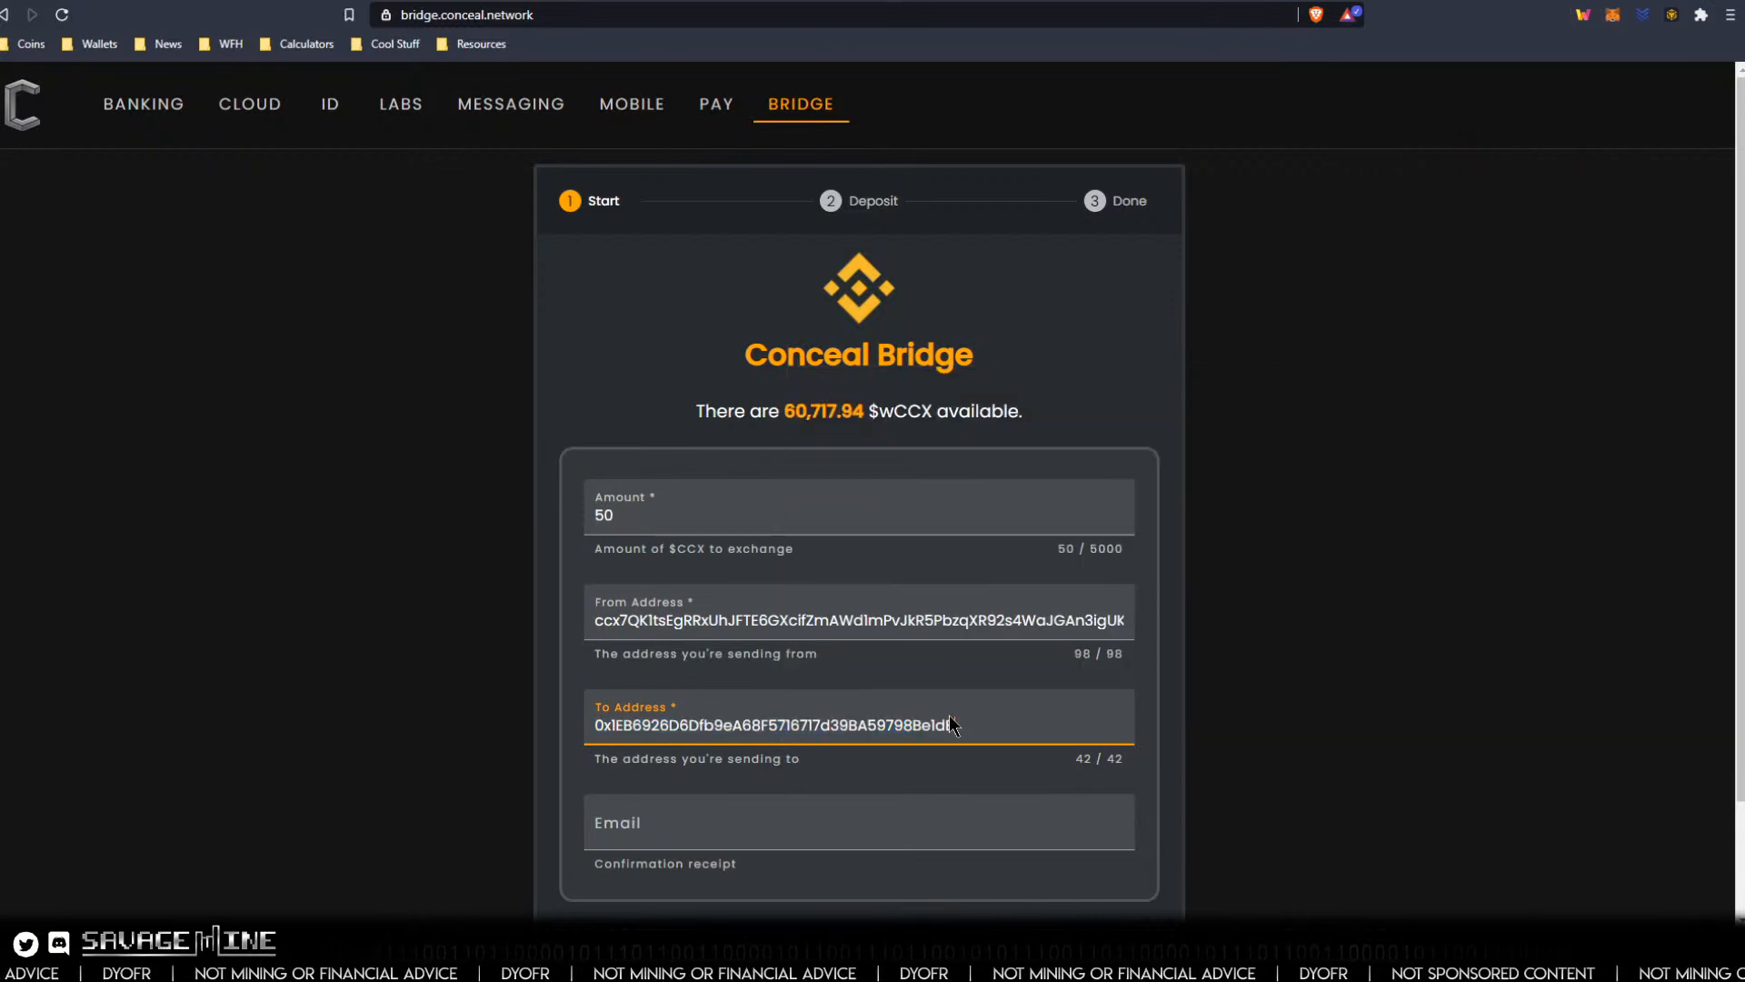
Leave the optional Email field empty and try to continue the 50 CCX swap to the Deposit stage.
scroll(780, 765, "down", 1)
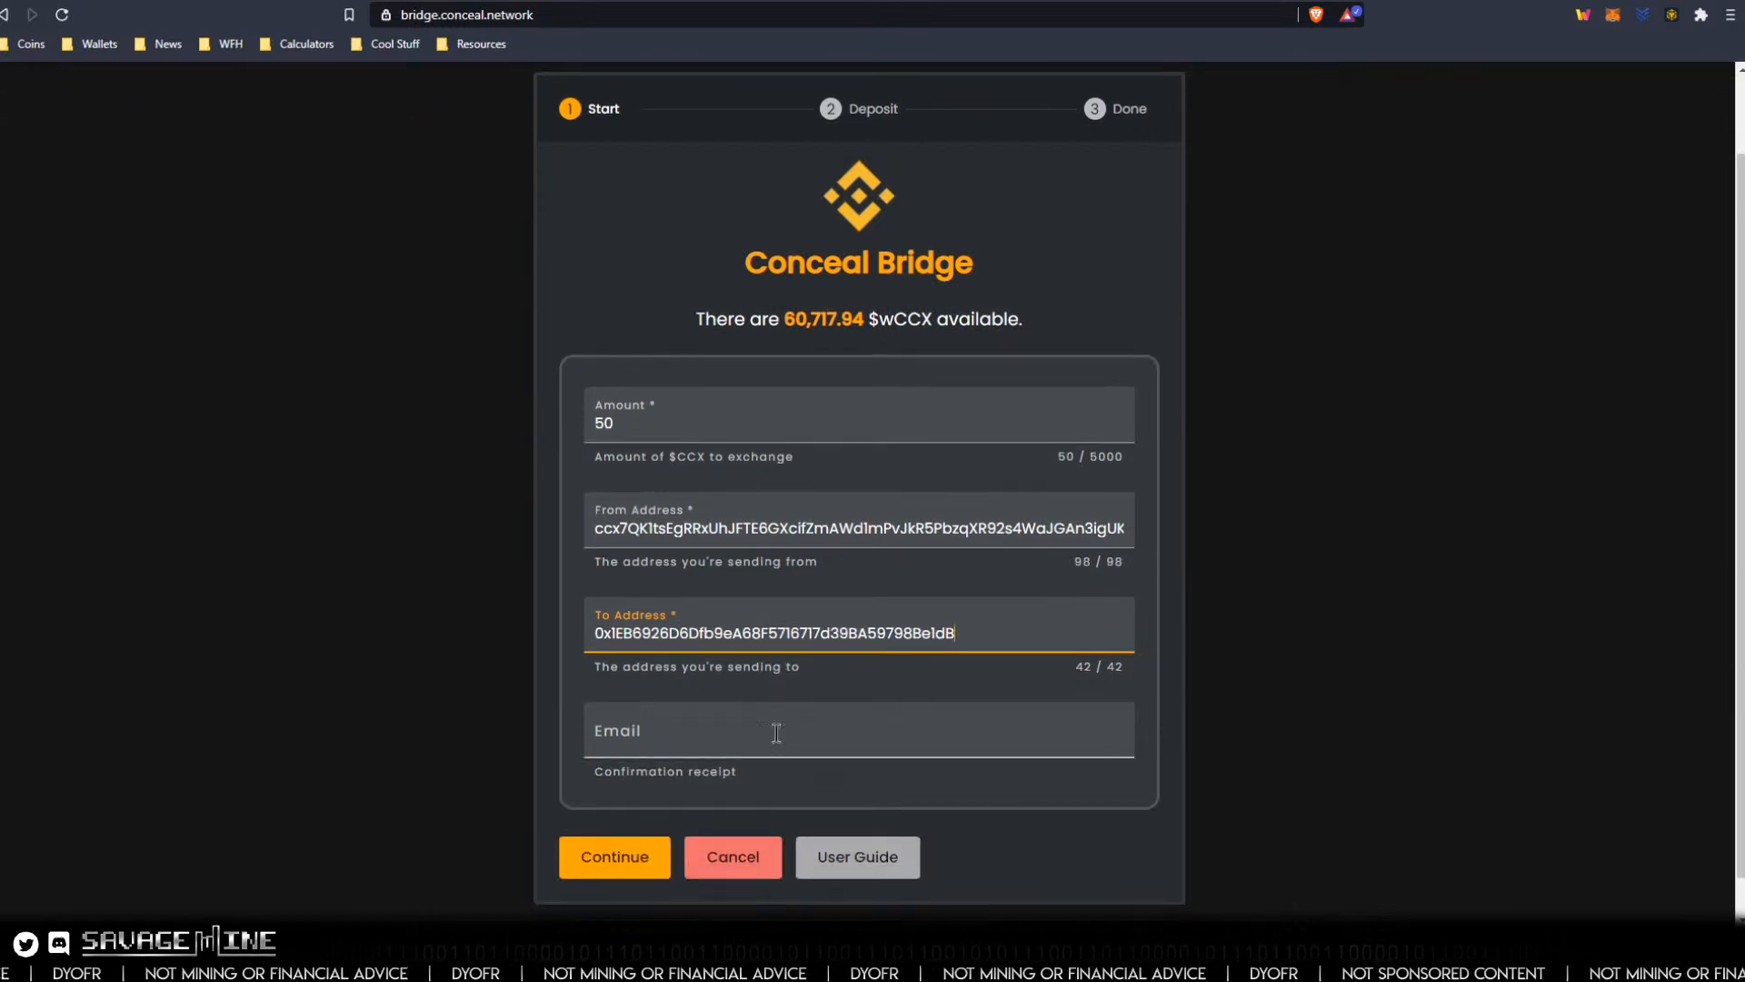
left_click(669, 736)
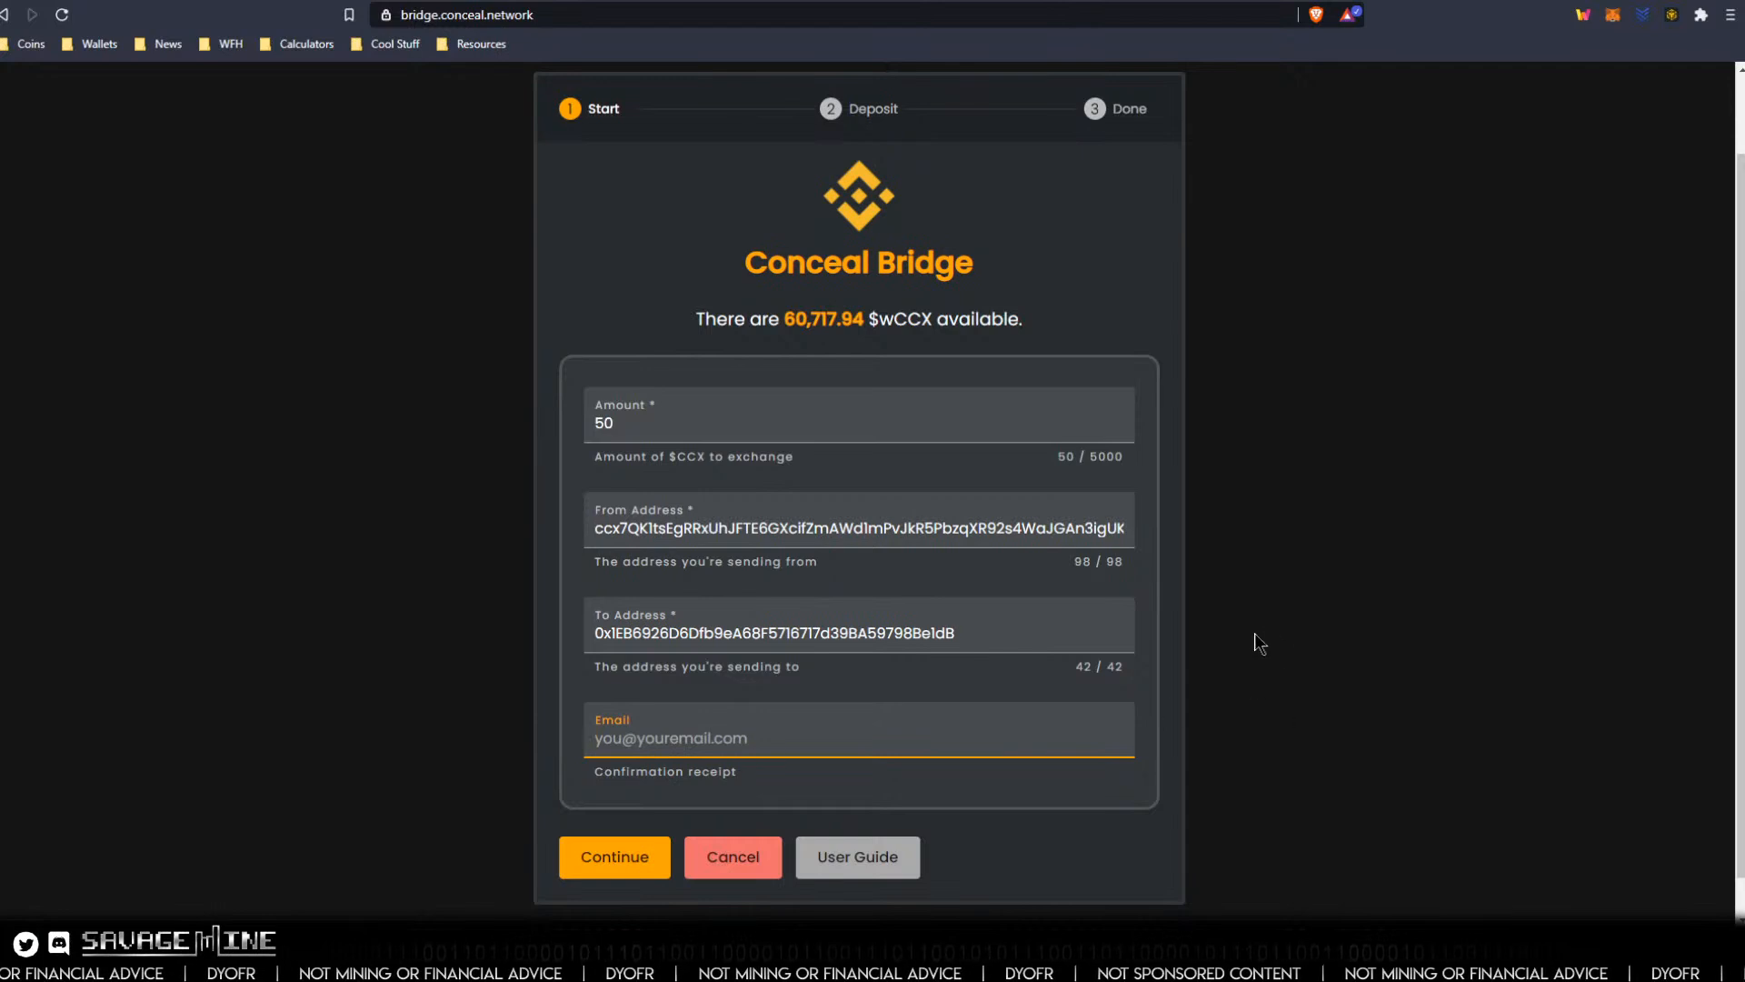
scroll(1272, 654, "up", 1)
scroll(1277, 621, "down", 1)
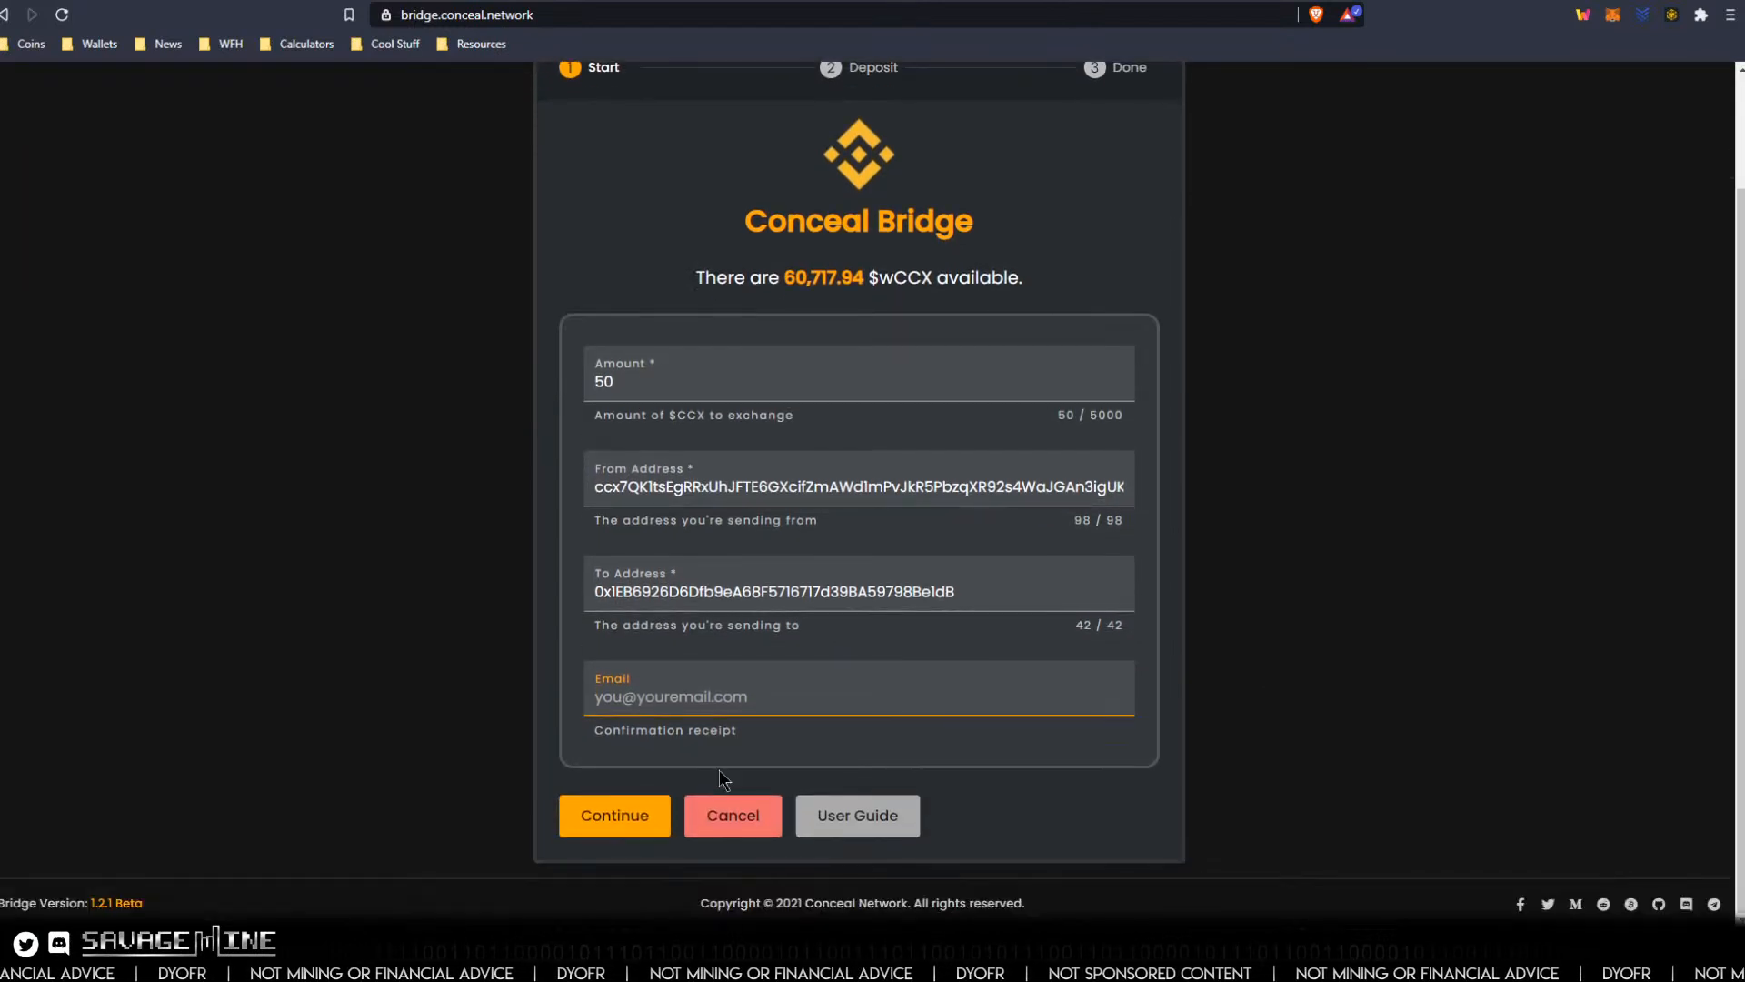
left_click(623, 825)
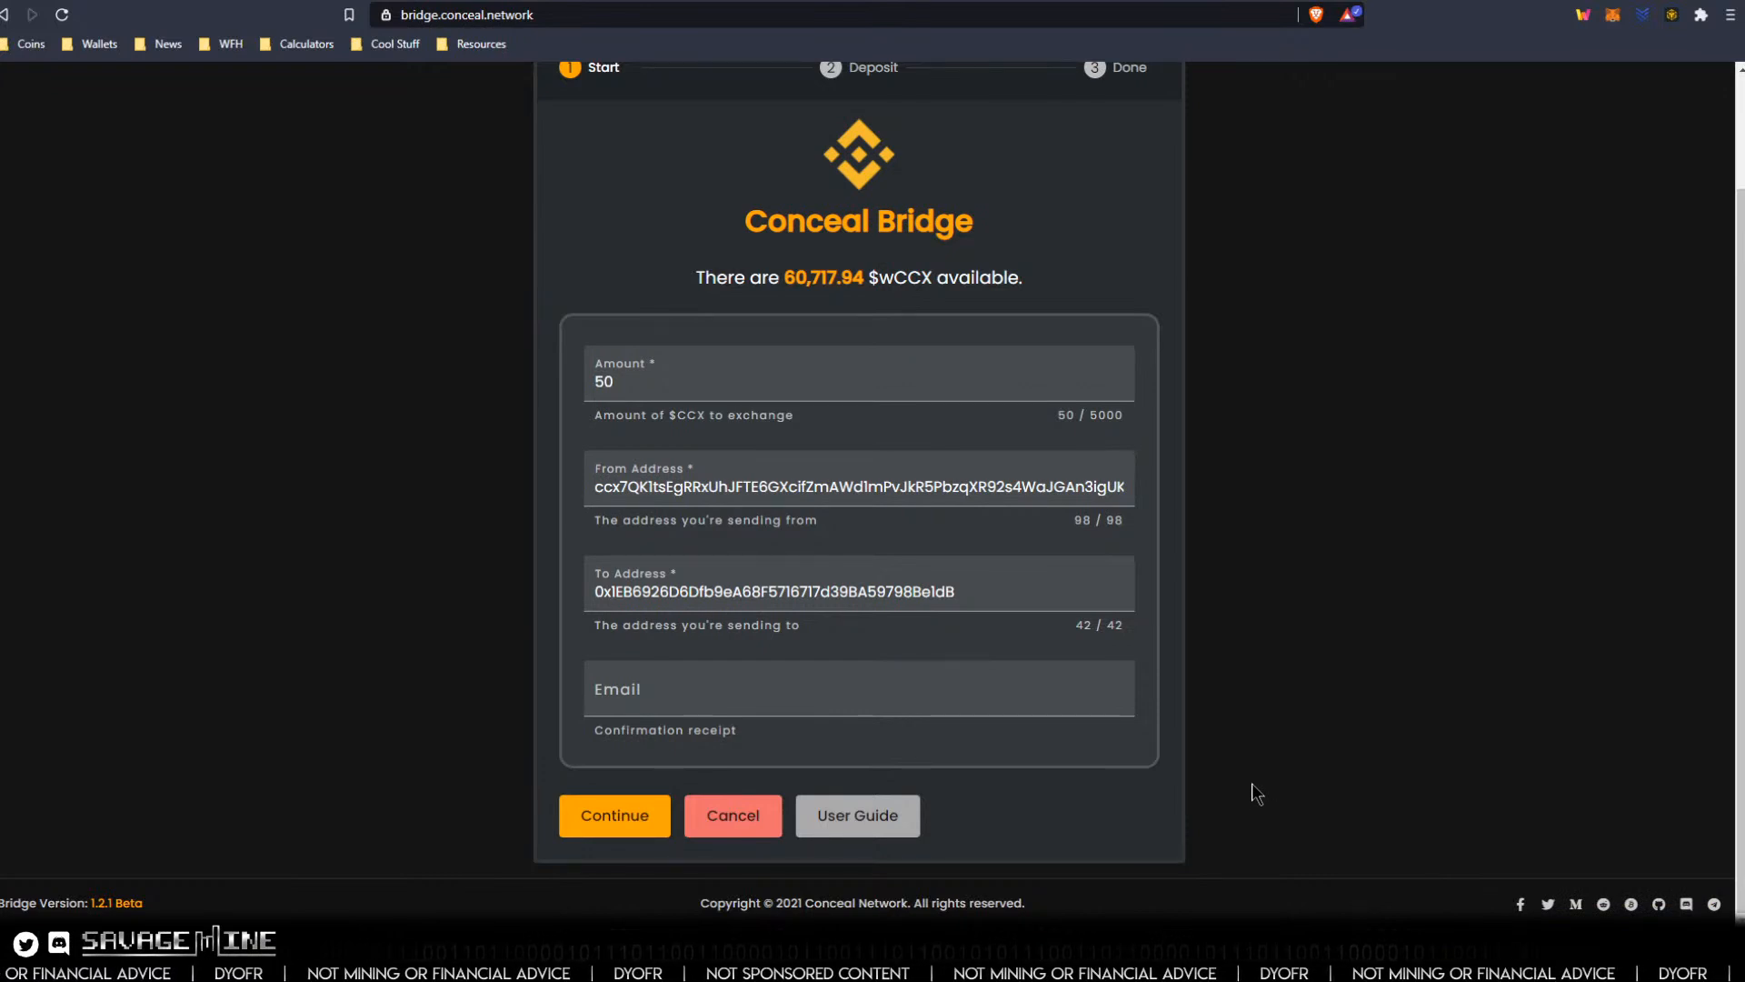
scroll(1252, 783, "up", 2)
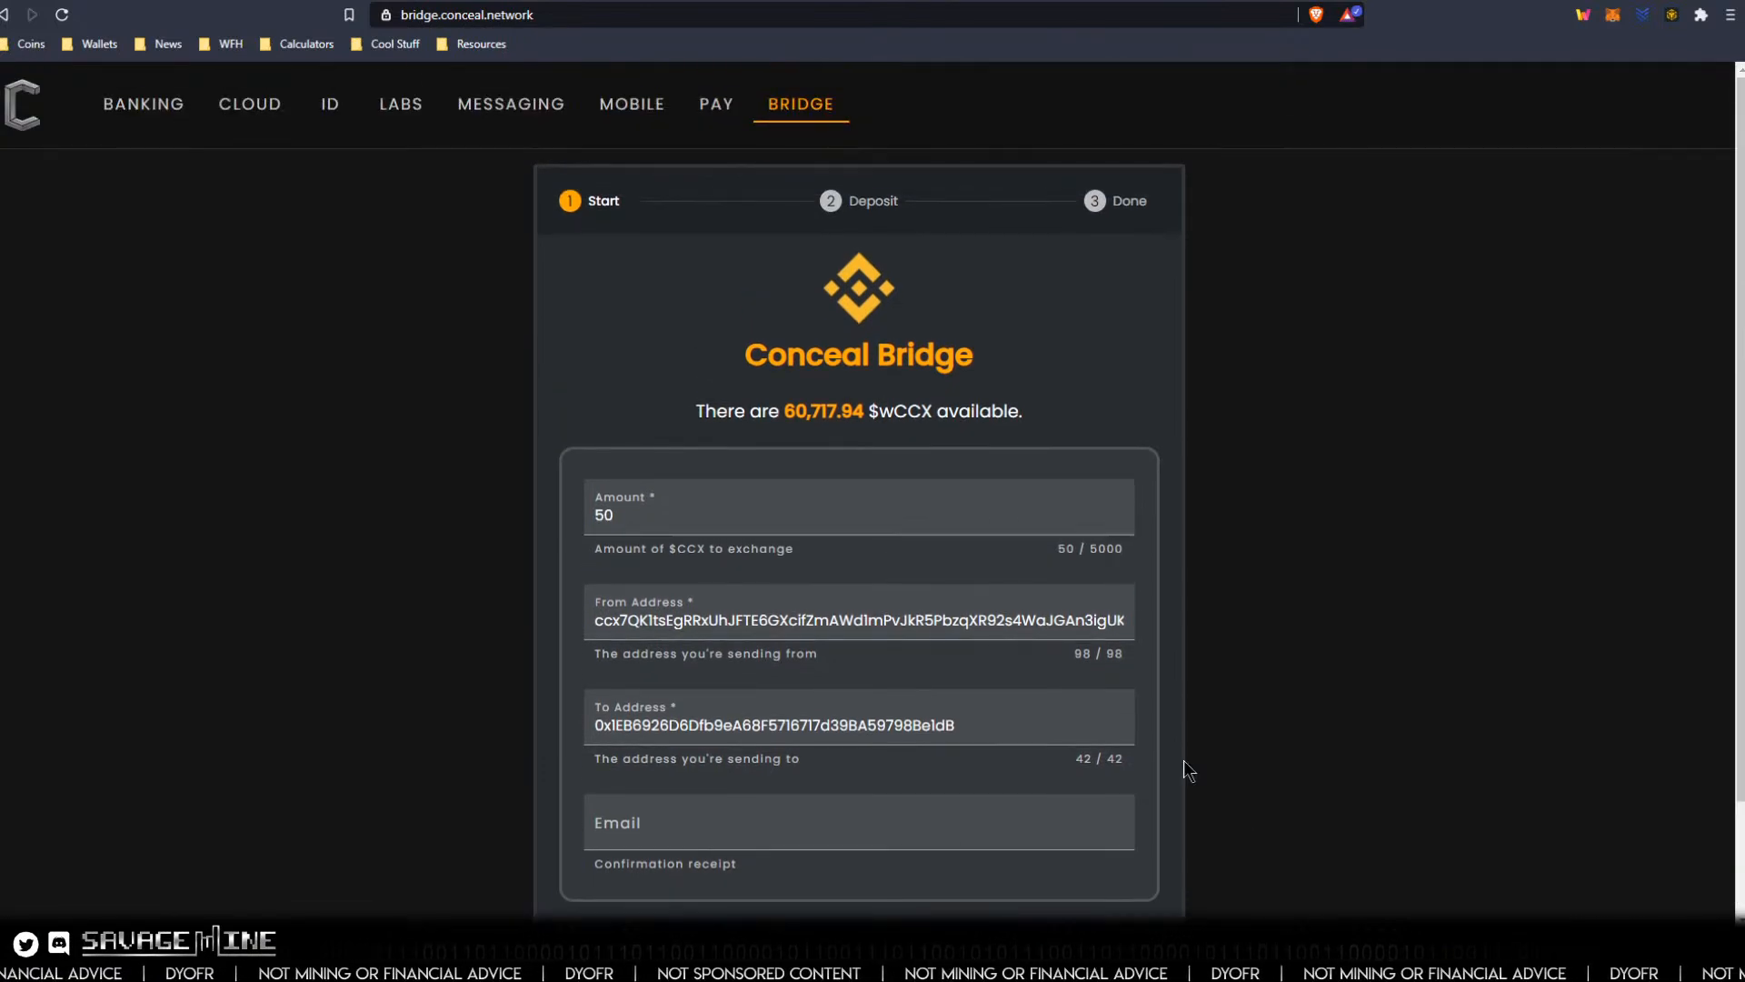
scroll(1009, 787, "down", 2)
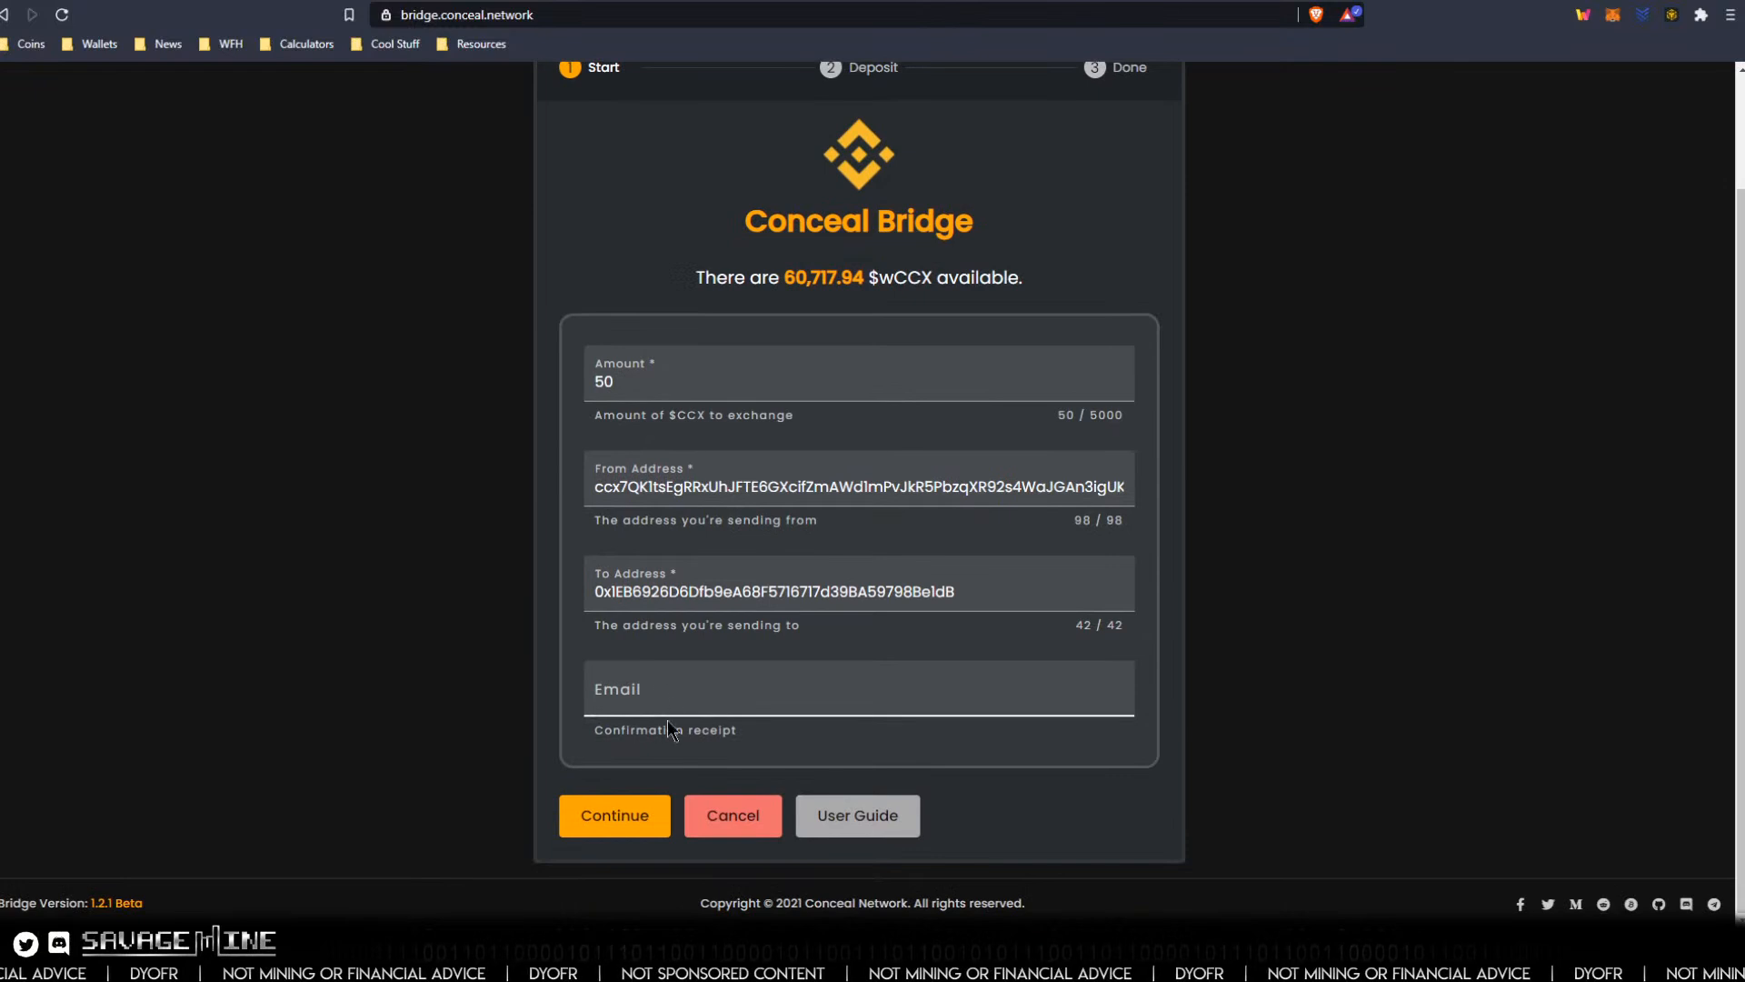
left_click(639, 814)
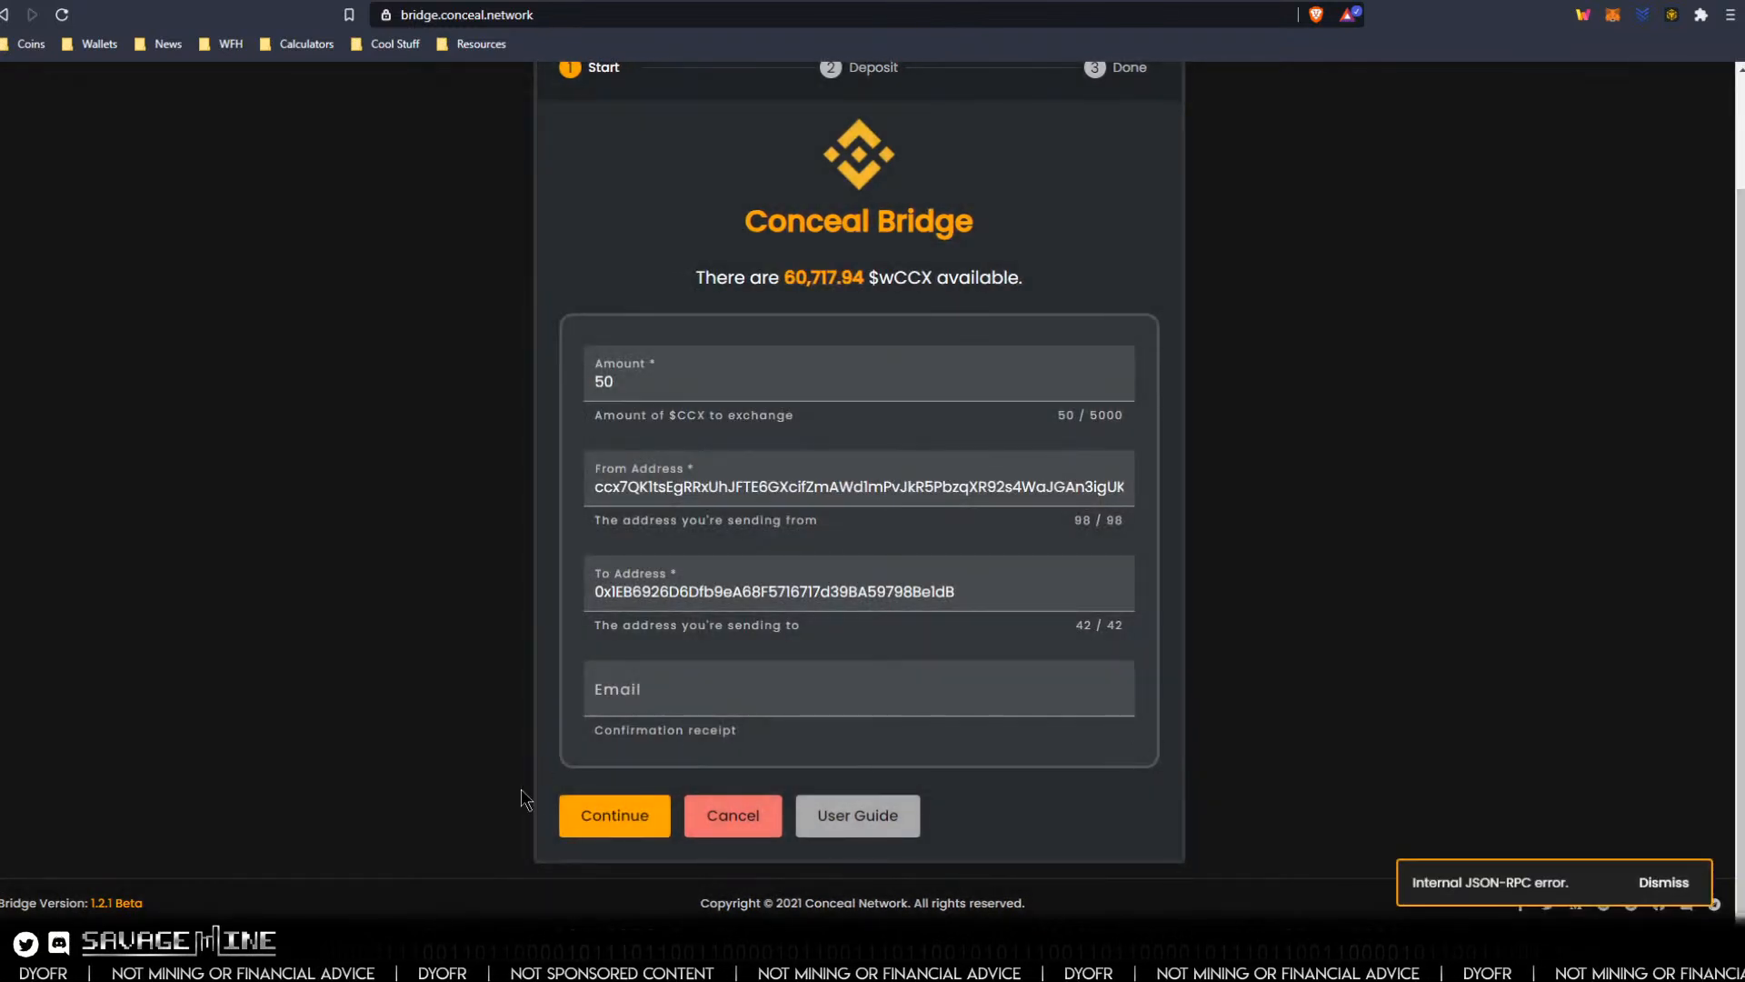
left_click(637, 823)
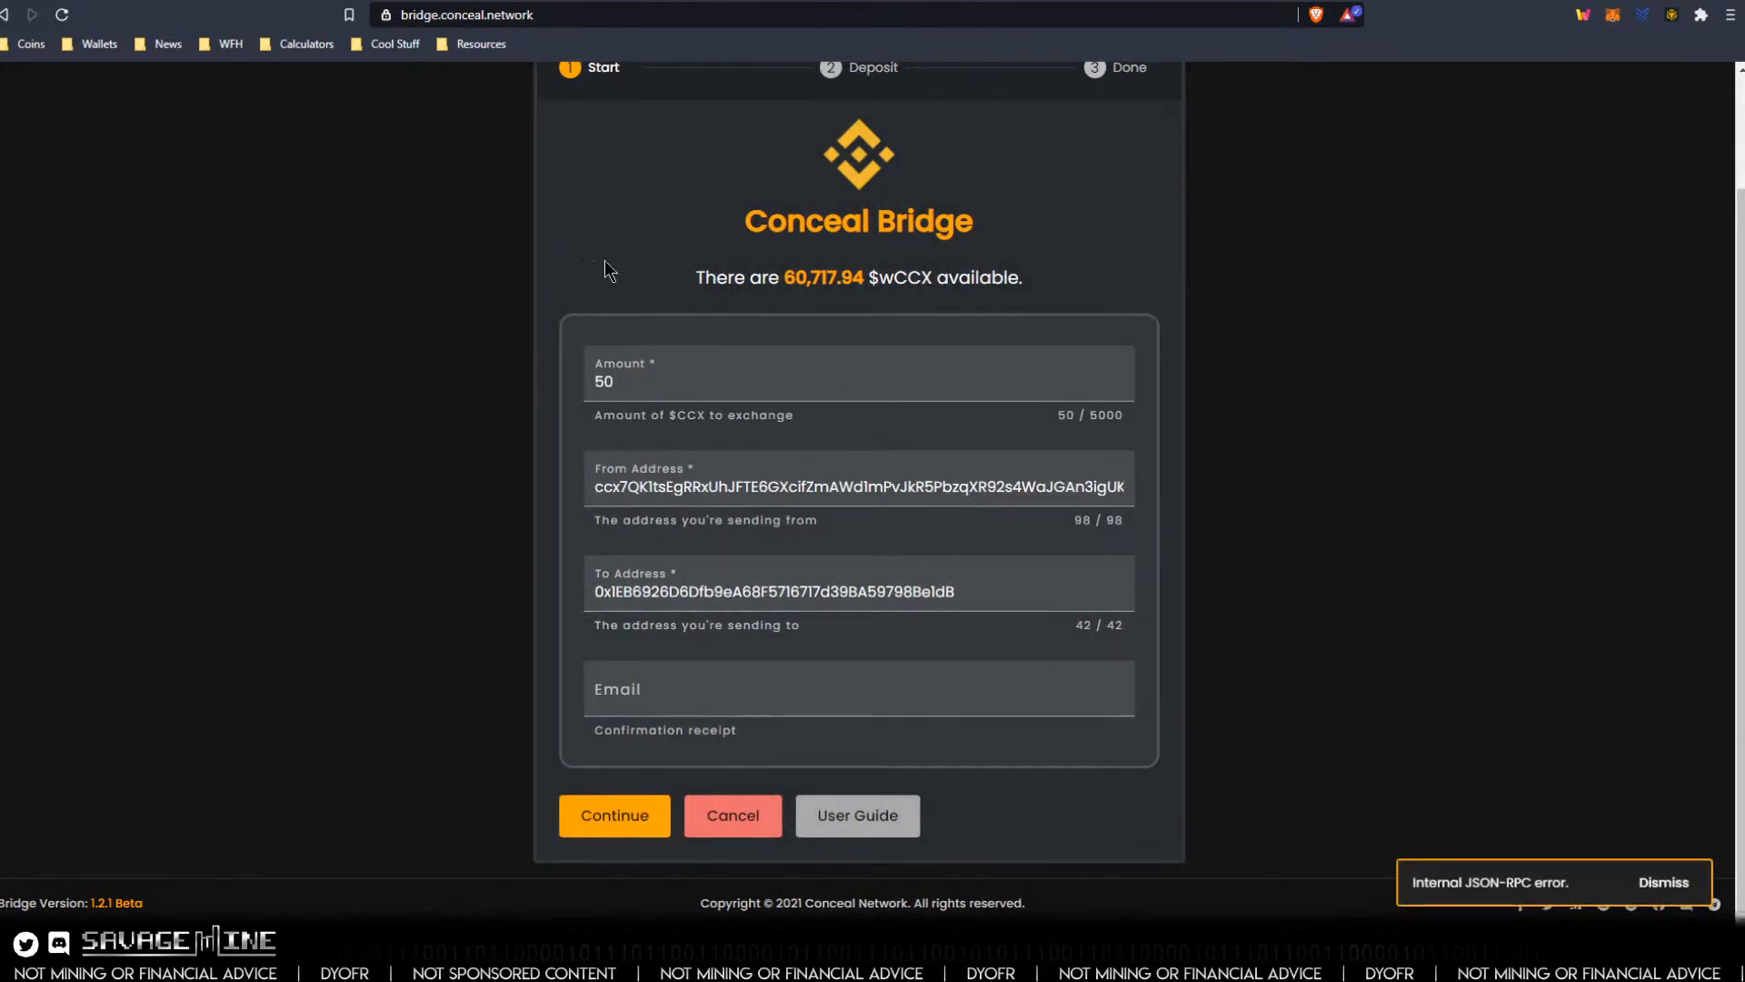
Copy the Conceal Bridge web address and switch to a second browser window with the bridge's swap form.
left_click(564, 14)
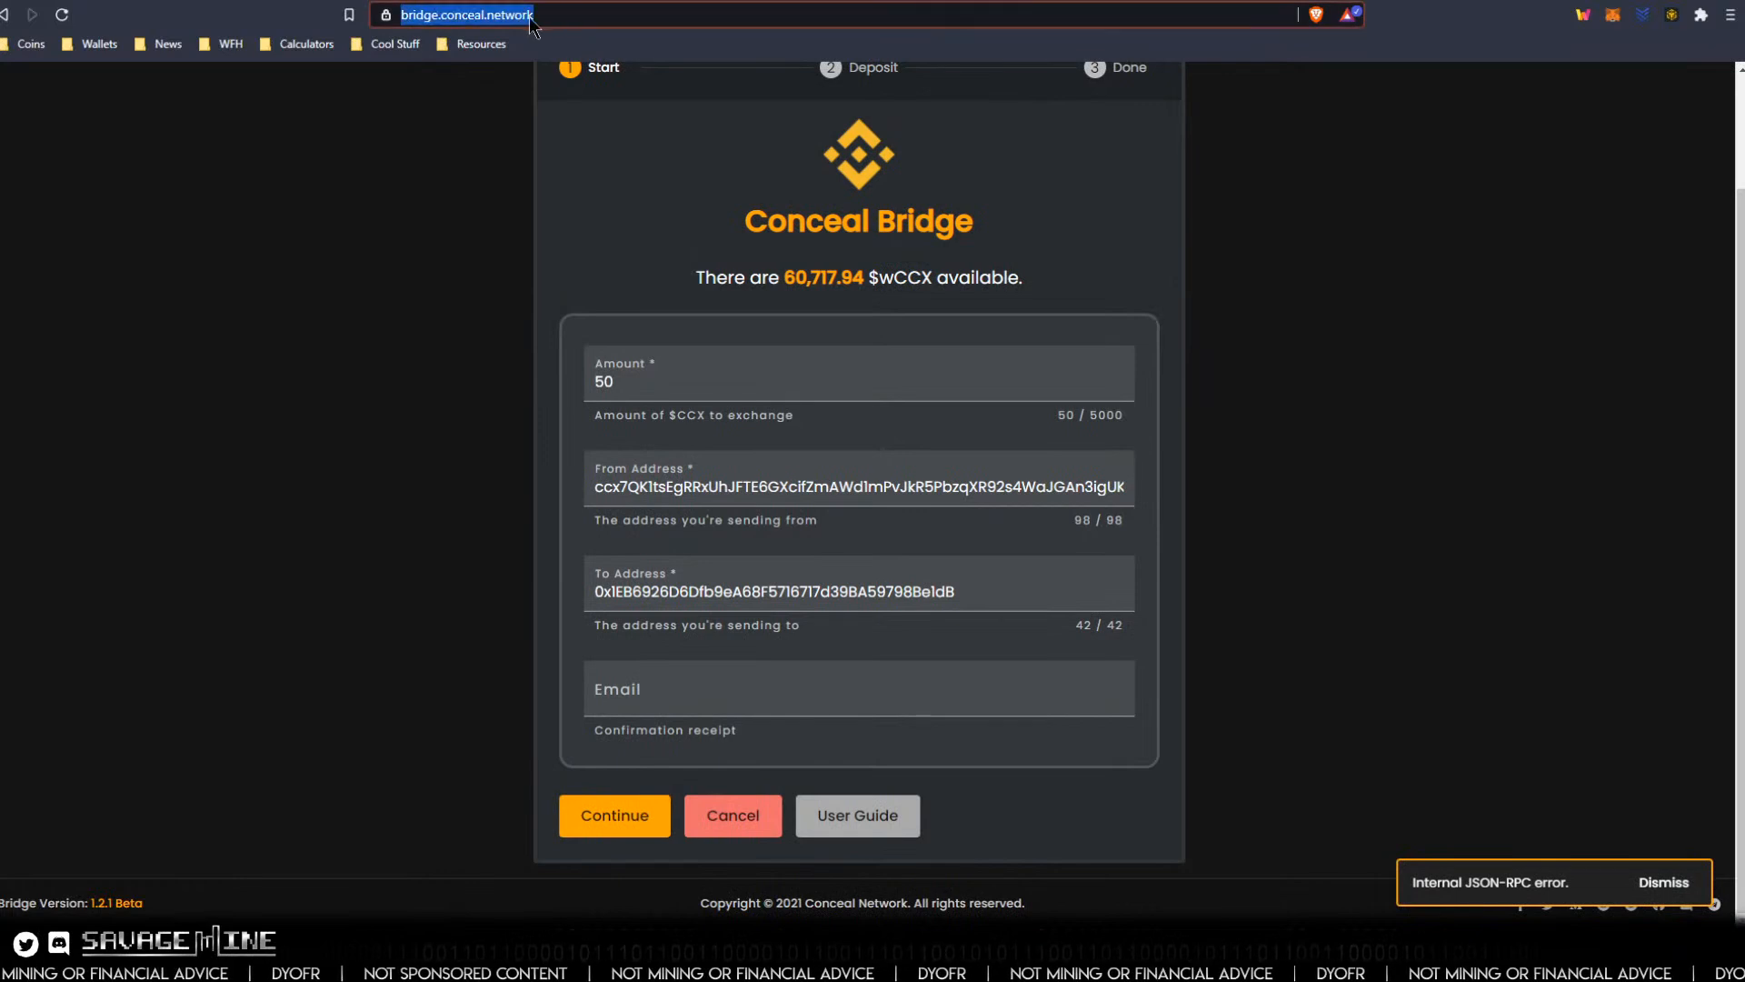
right_click(516, 14)
left_click(561, 117)
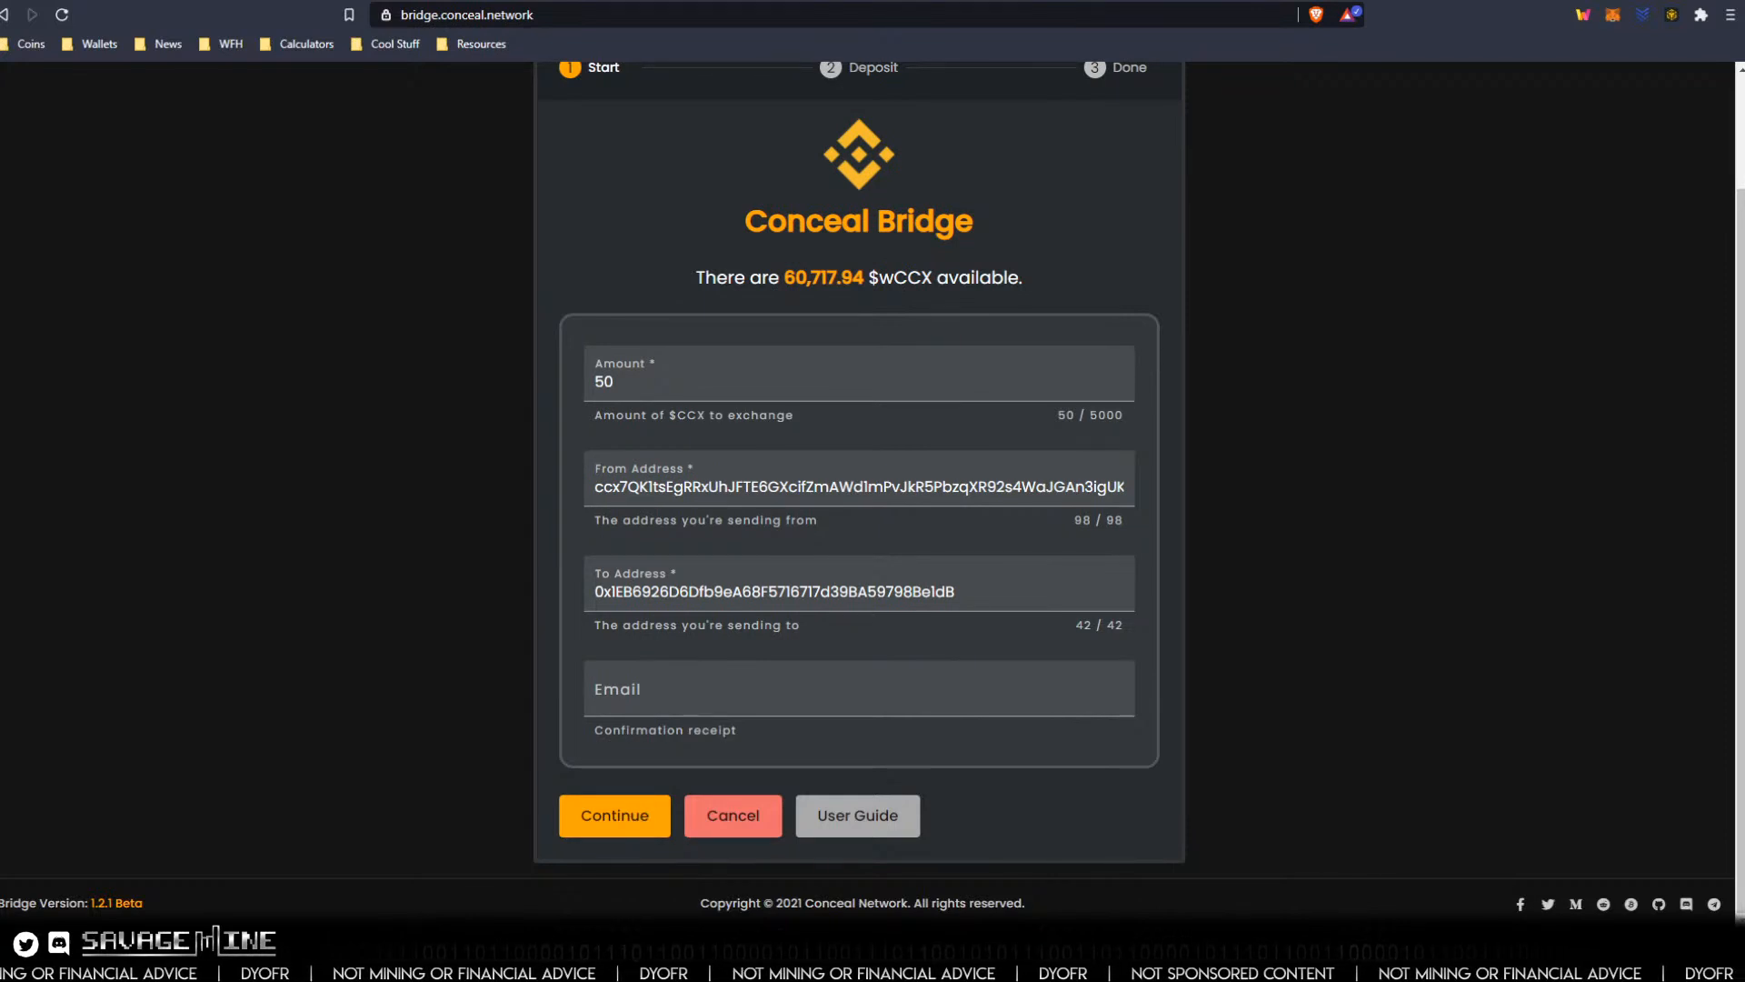
left_click_drag(0, 109, 1214, 22)
left_click(1494, 12)
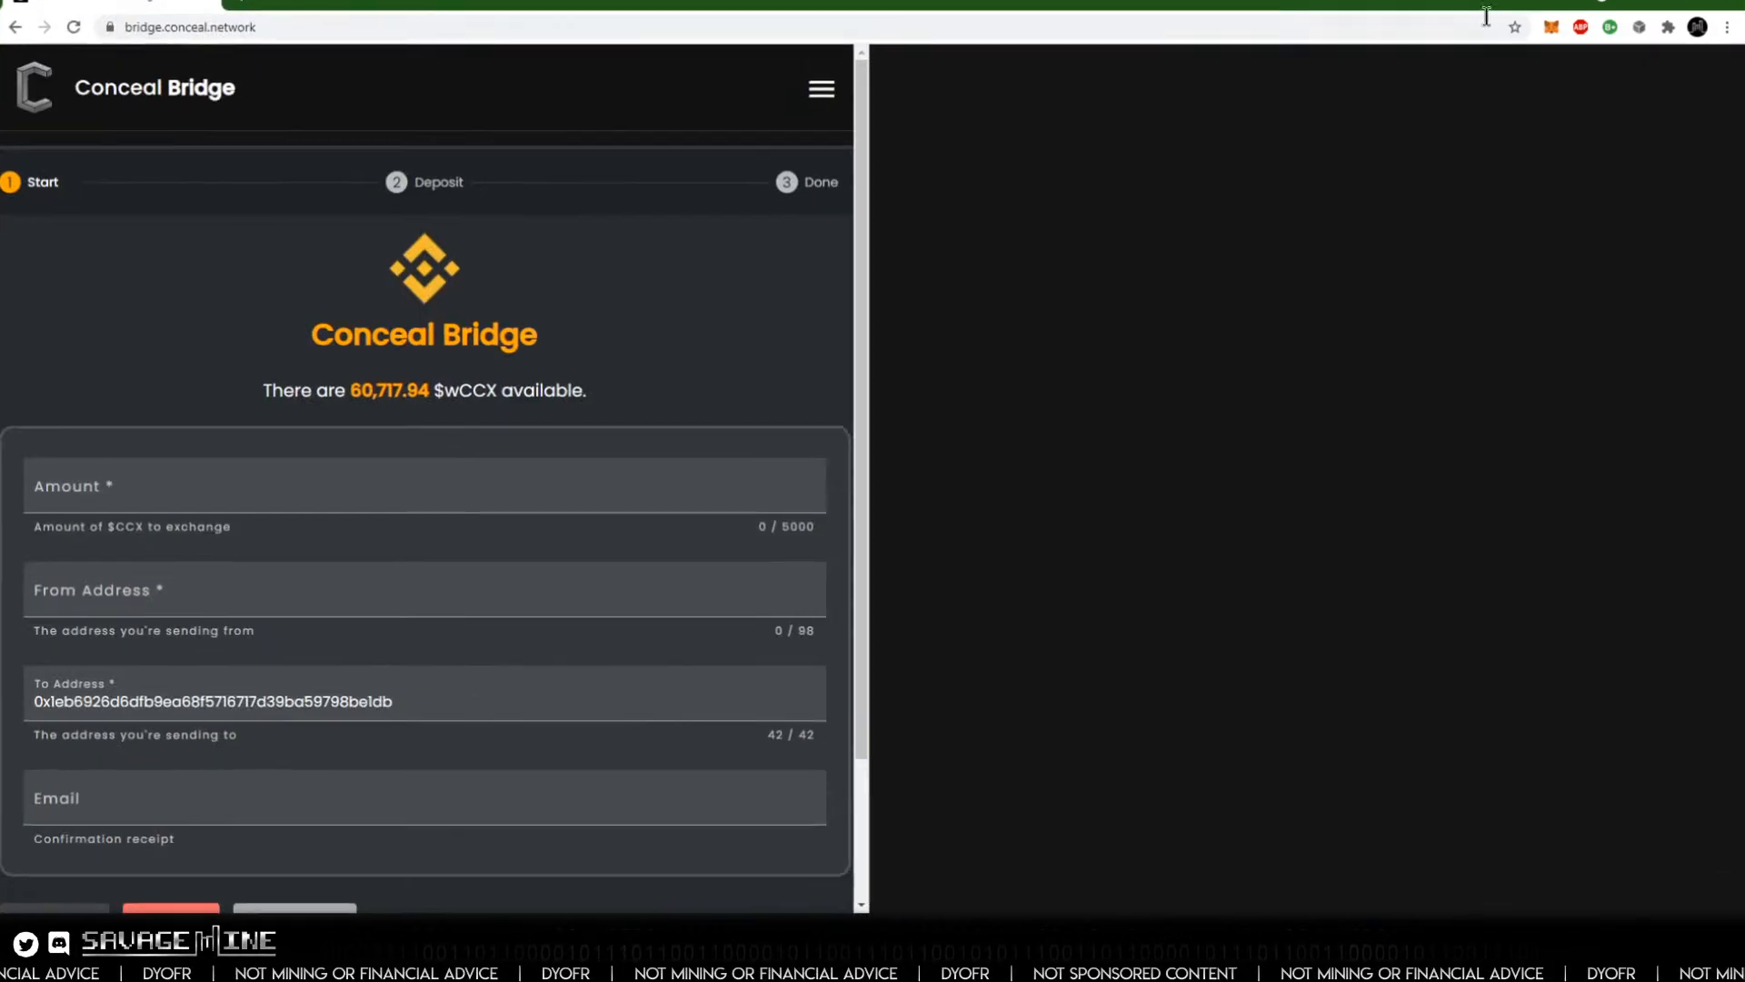
Set the amount of CCX to exchange to 50 in the second browser's bridge form.
left_click(696, 496)
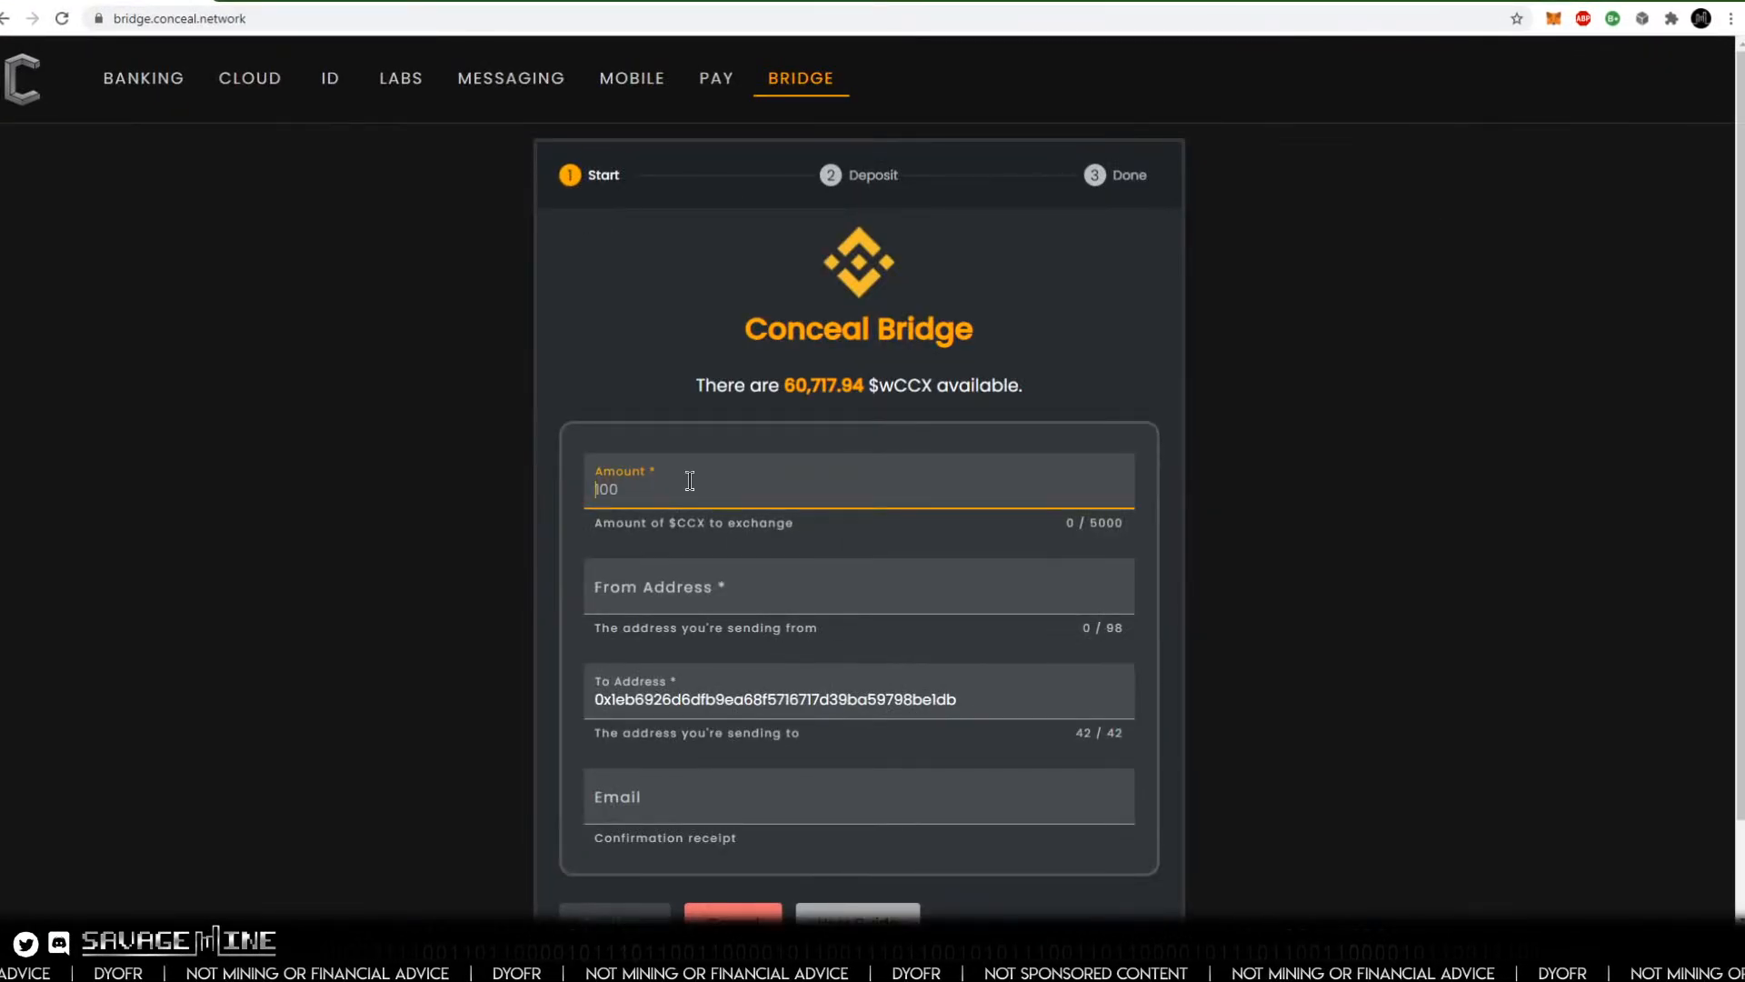
type("50")
key("Tab")
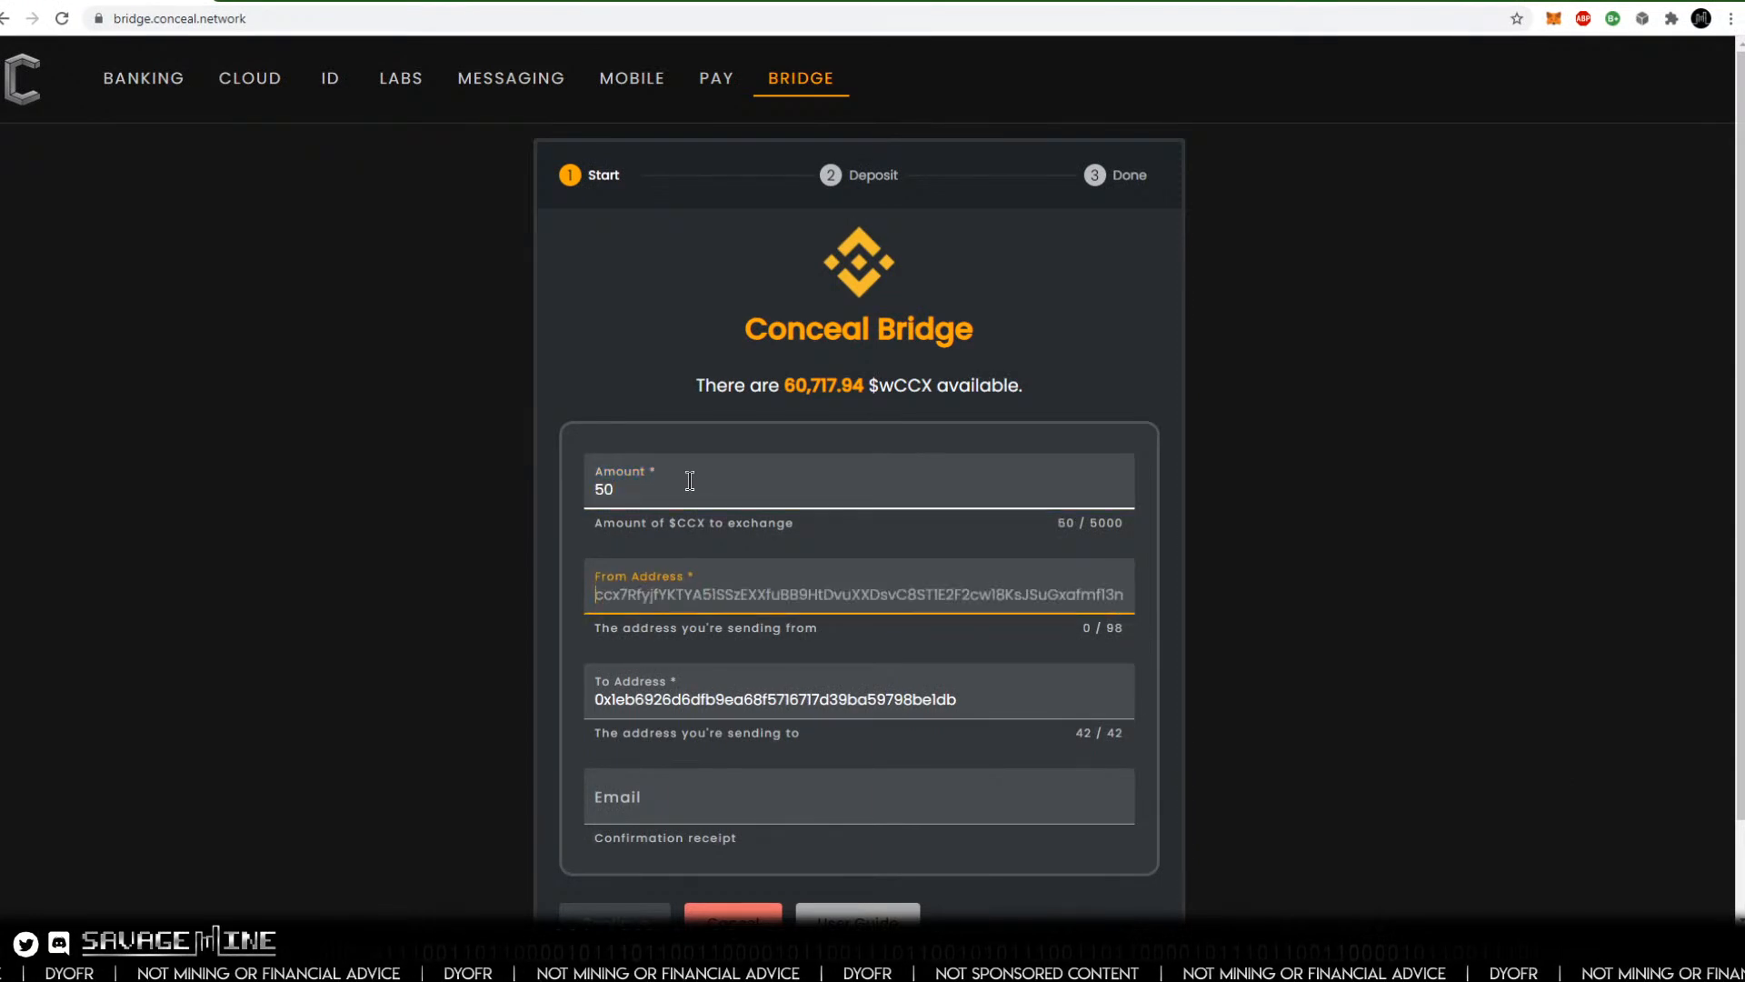
Copy the wallet address from Conceal Wallet and paste it as the From Address in the second browser's form.
key("alt+Tab")
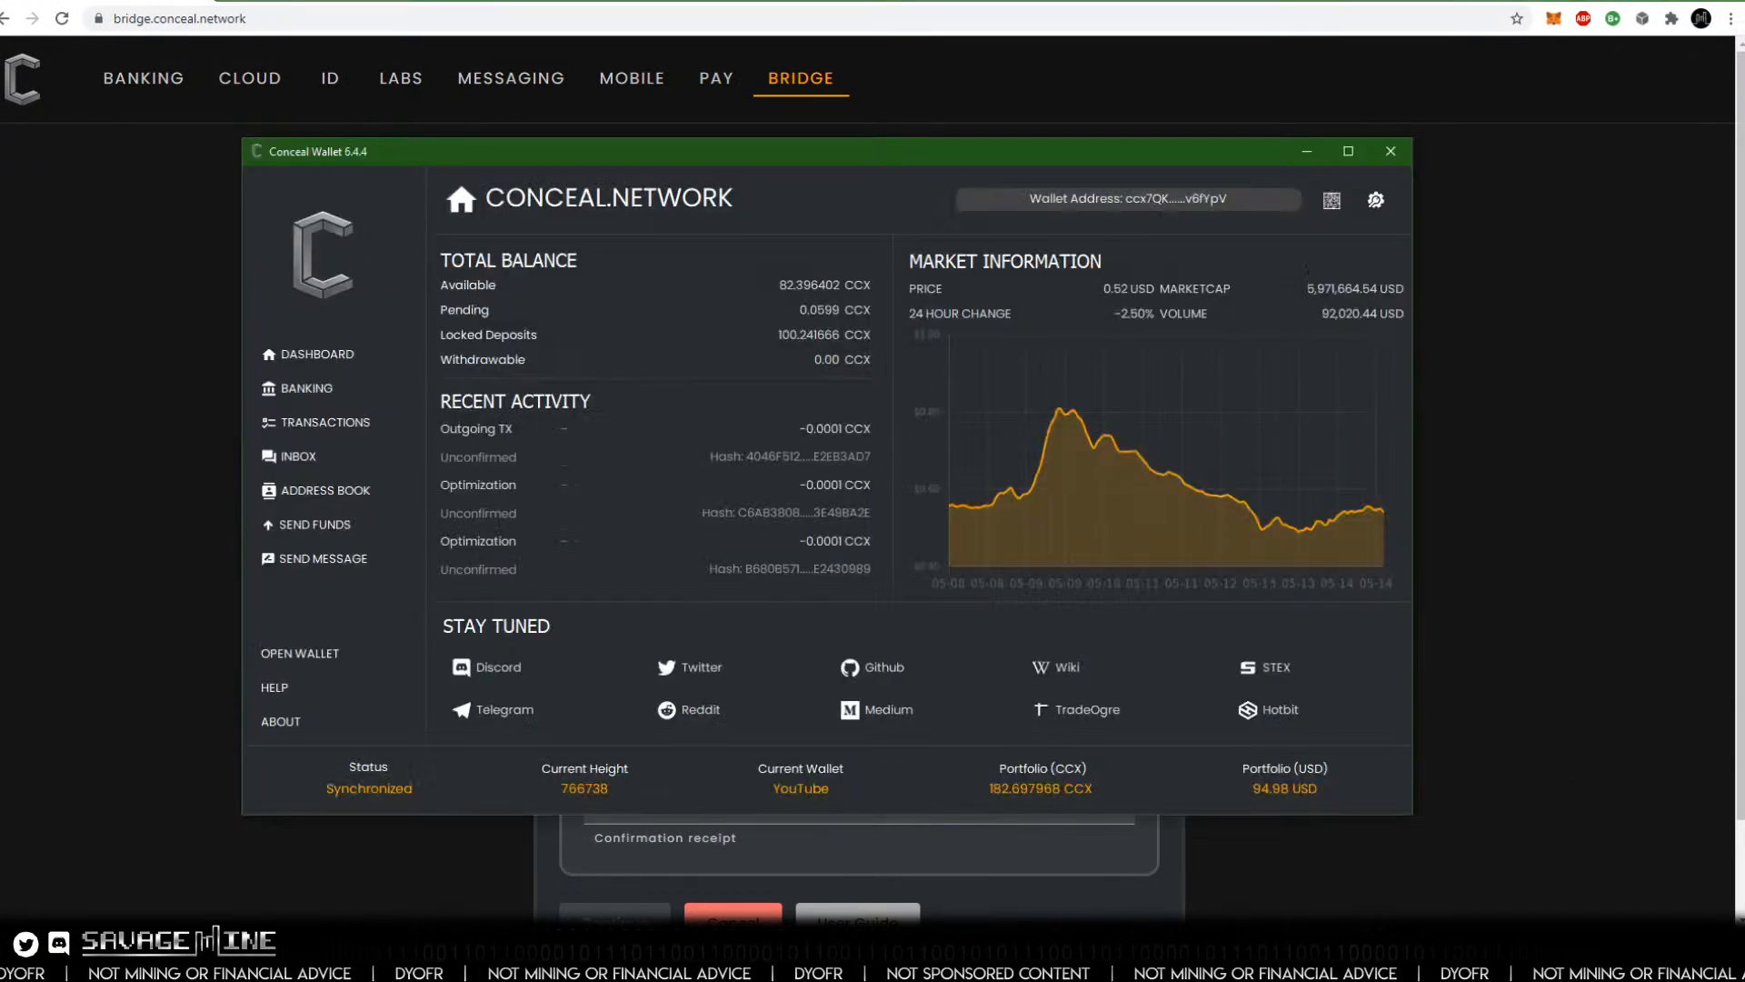
left_click(1184, 208)
left_click(1306, 151)
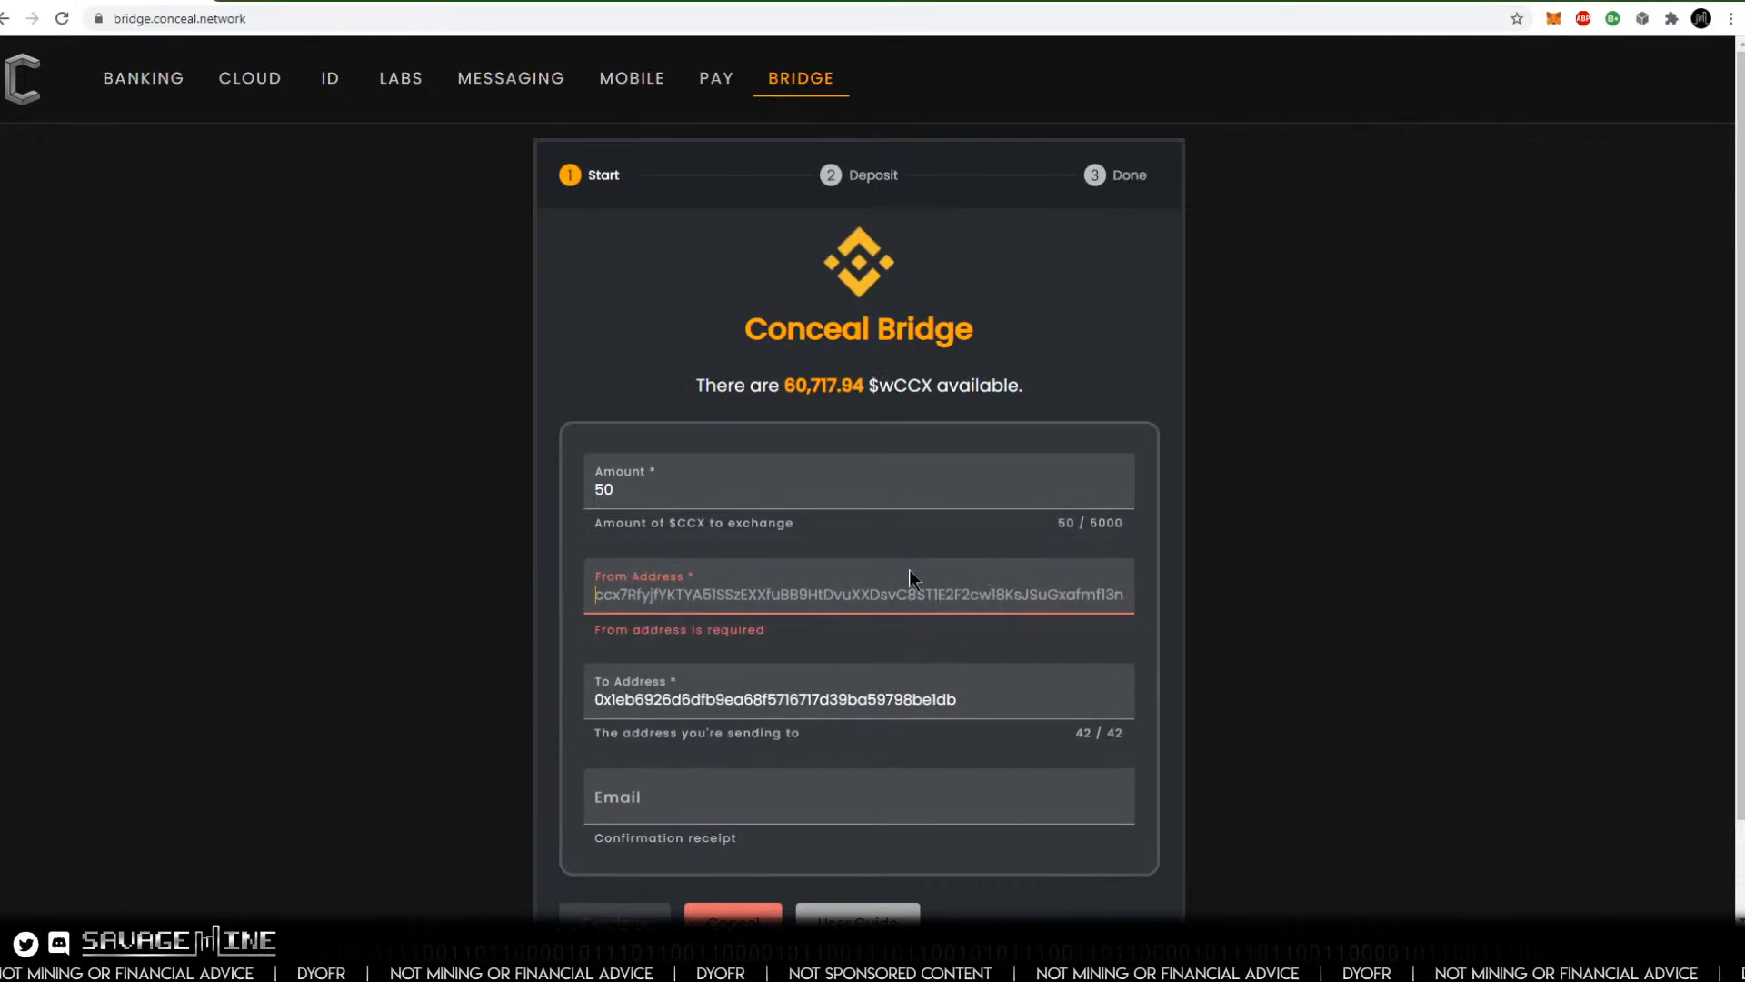
right_click(690, 596)
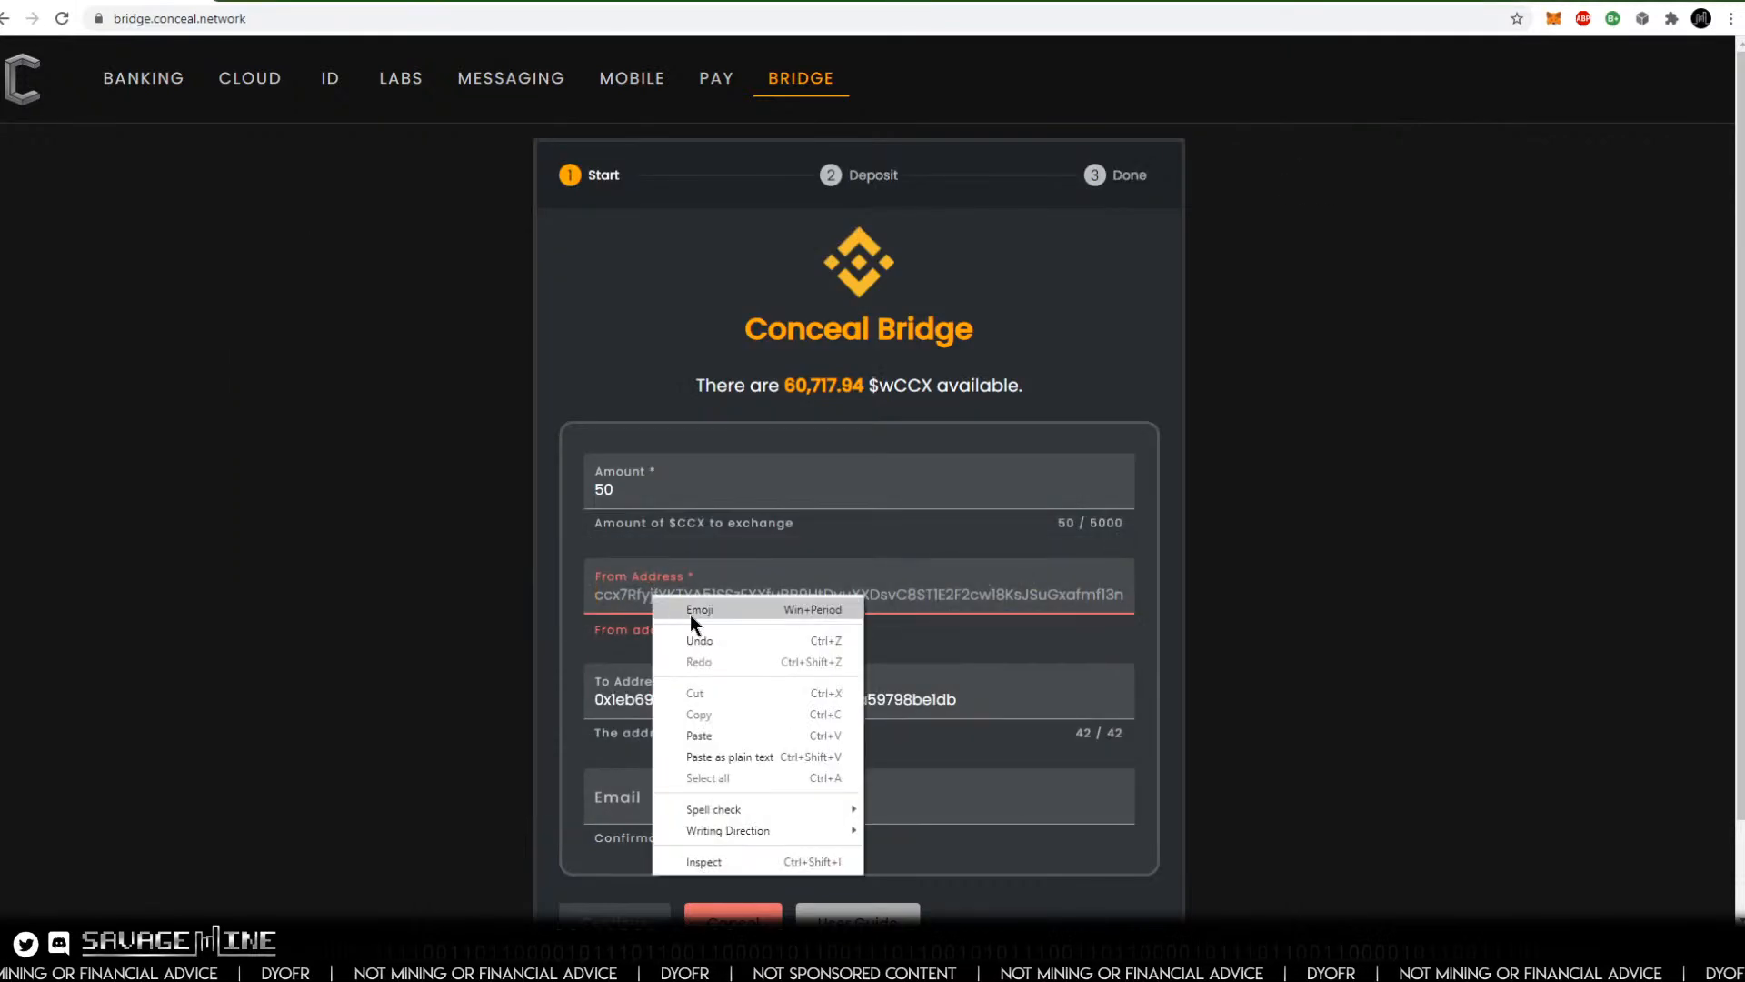
left_click(729, 713)
Replace the prefilled To Address in the second browser's form with the account address copied from MetaMask.
left_click(989, 704)
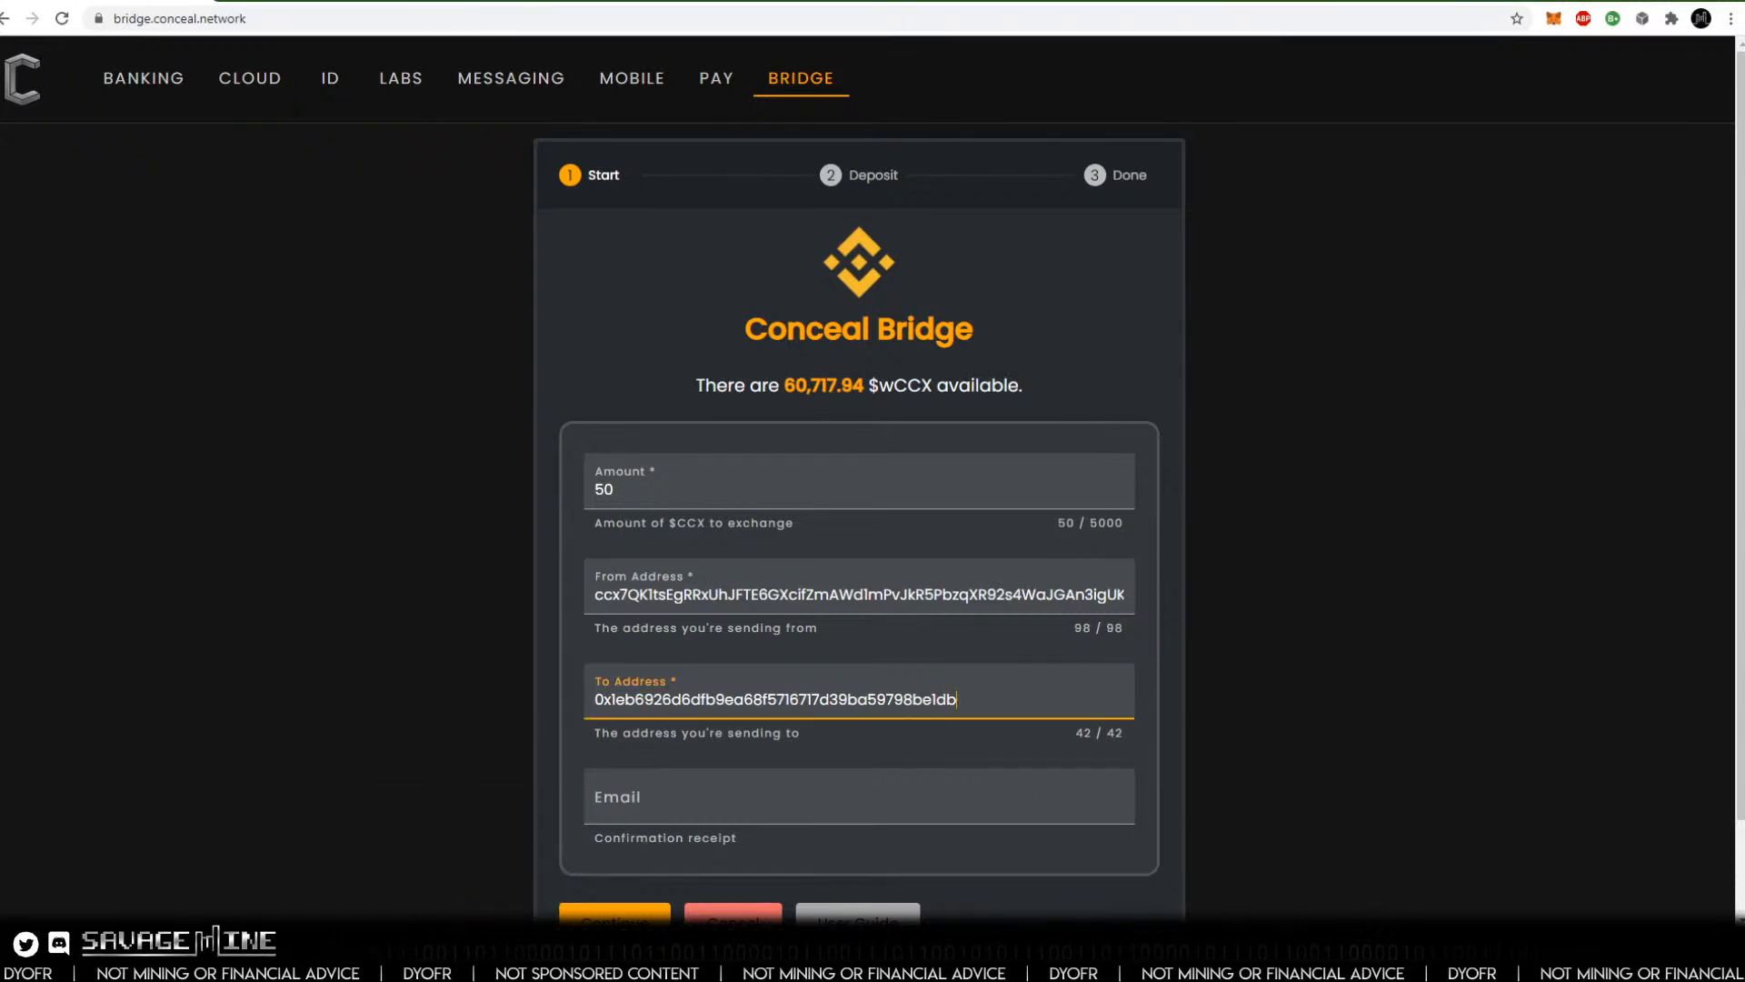
key("alt+Tab")
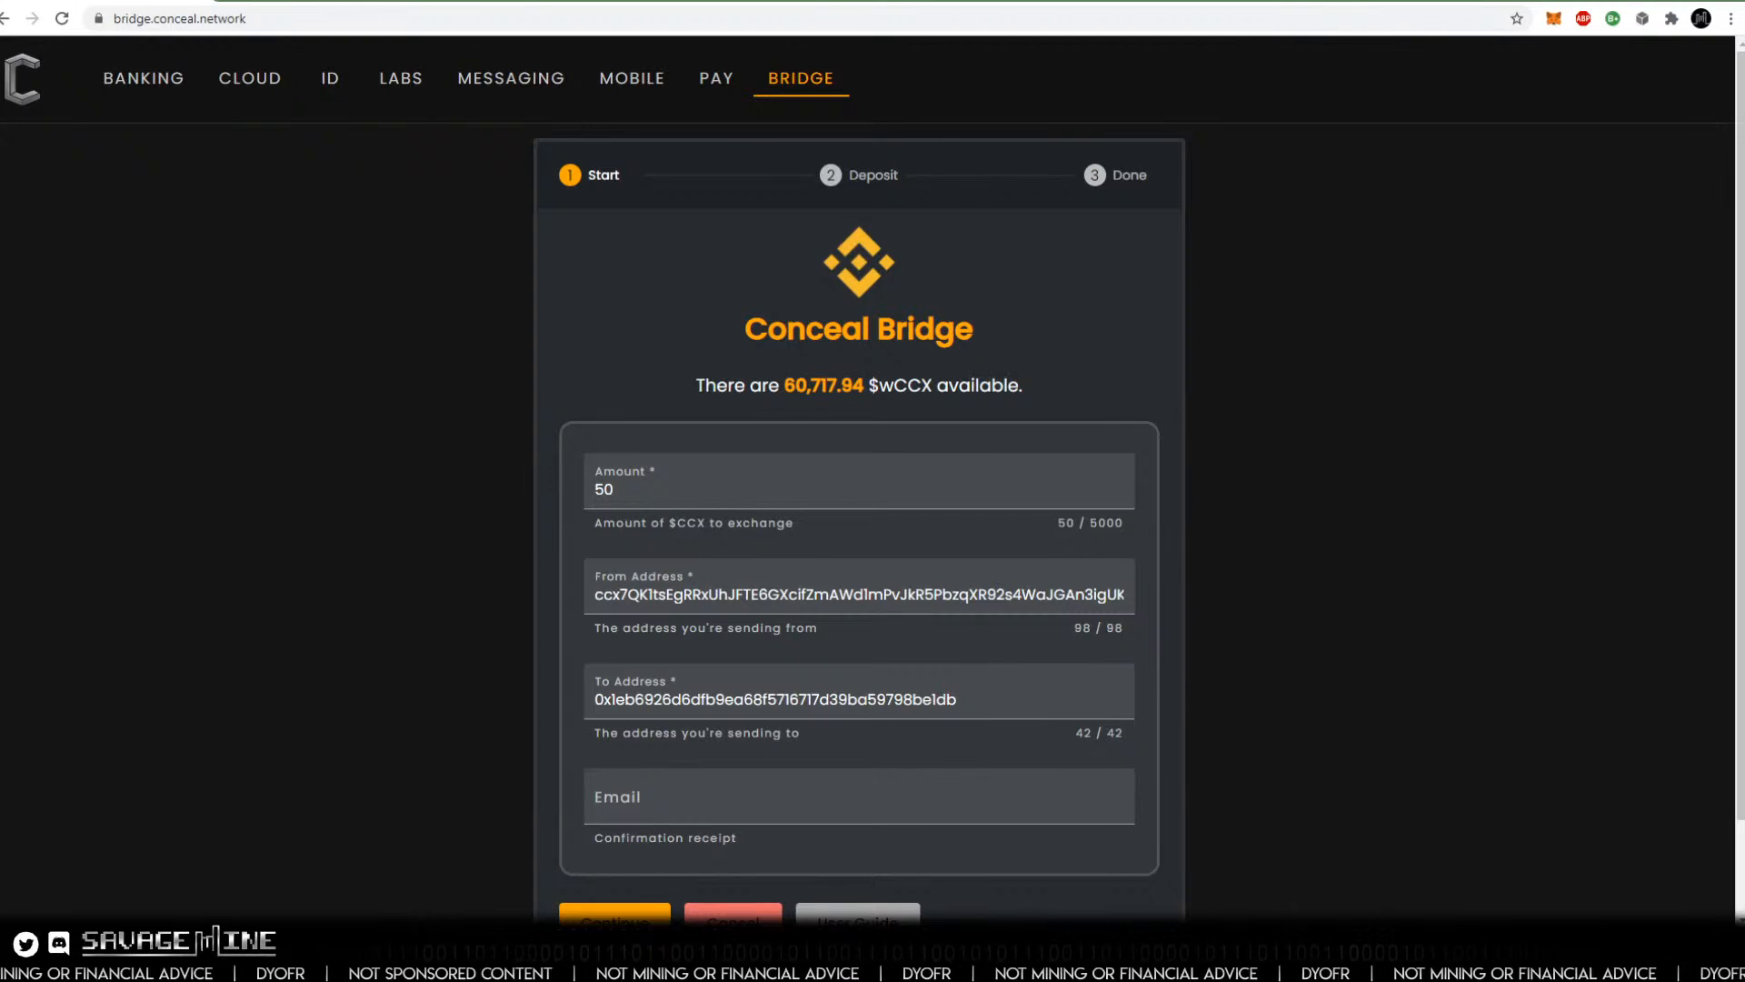
left_click_drag(970, 705, 589, 707)
right_click(606, 699)
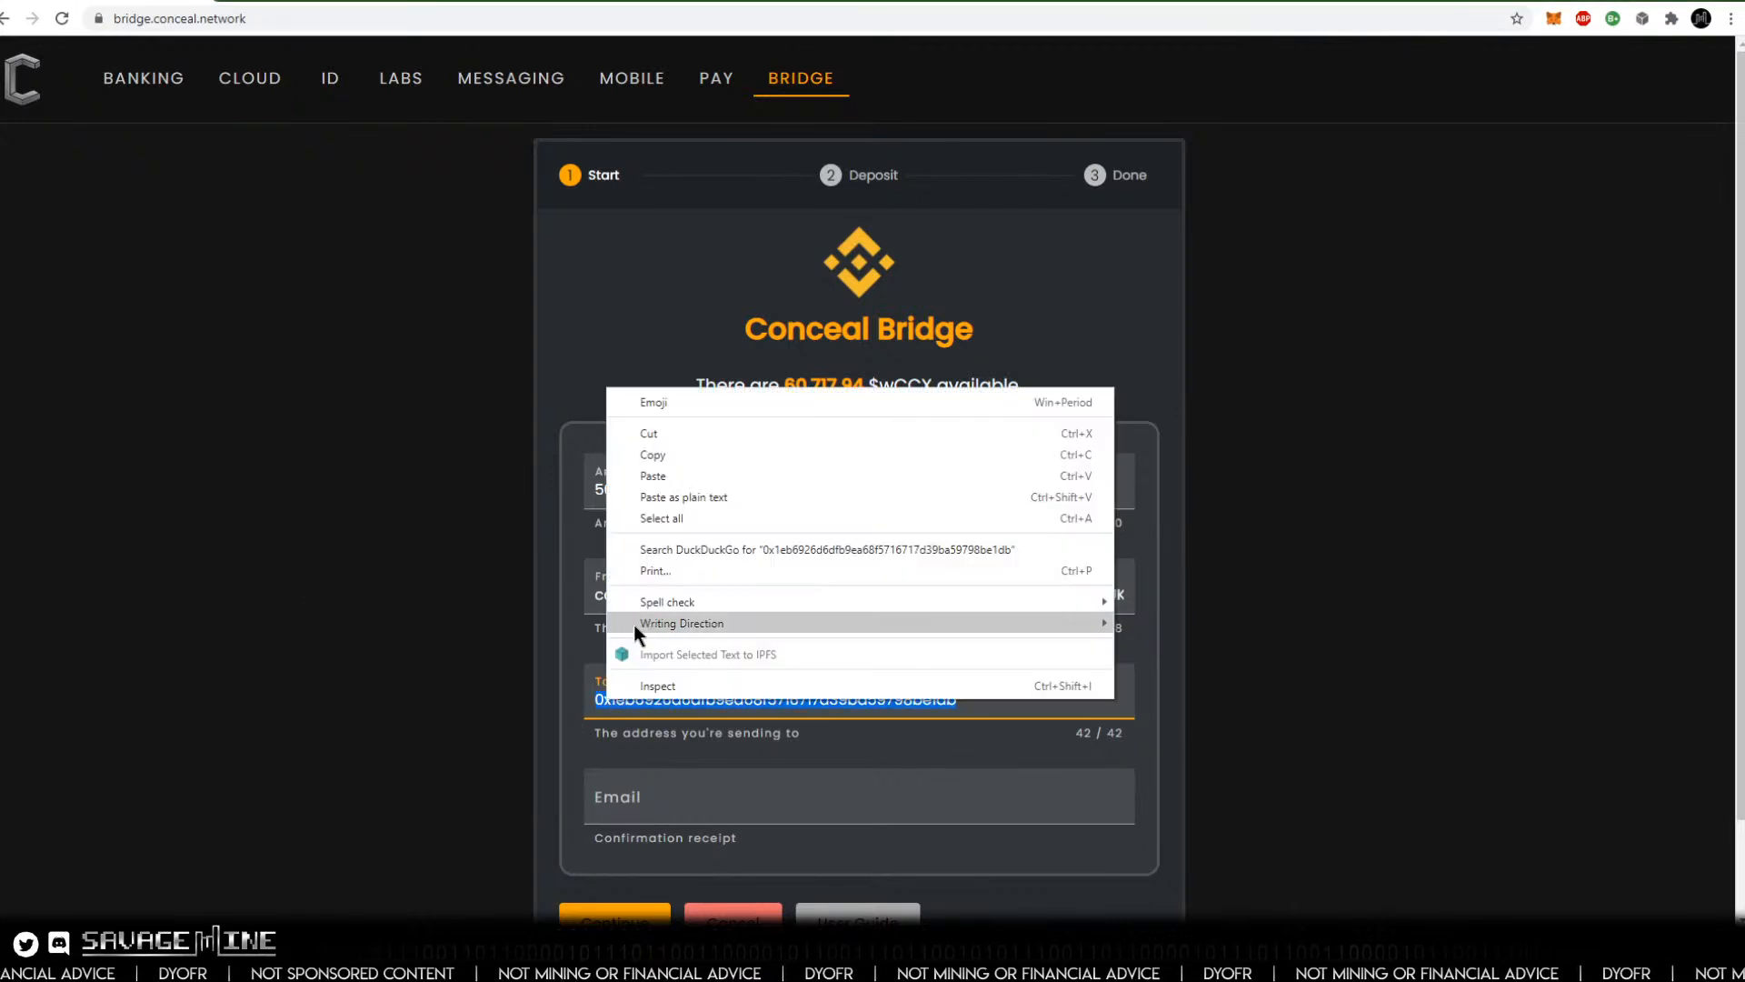
left_click(646, 477)
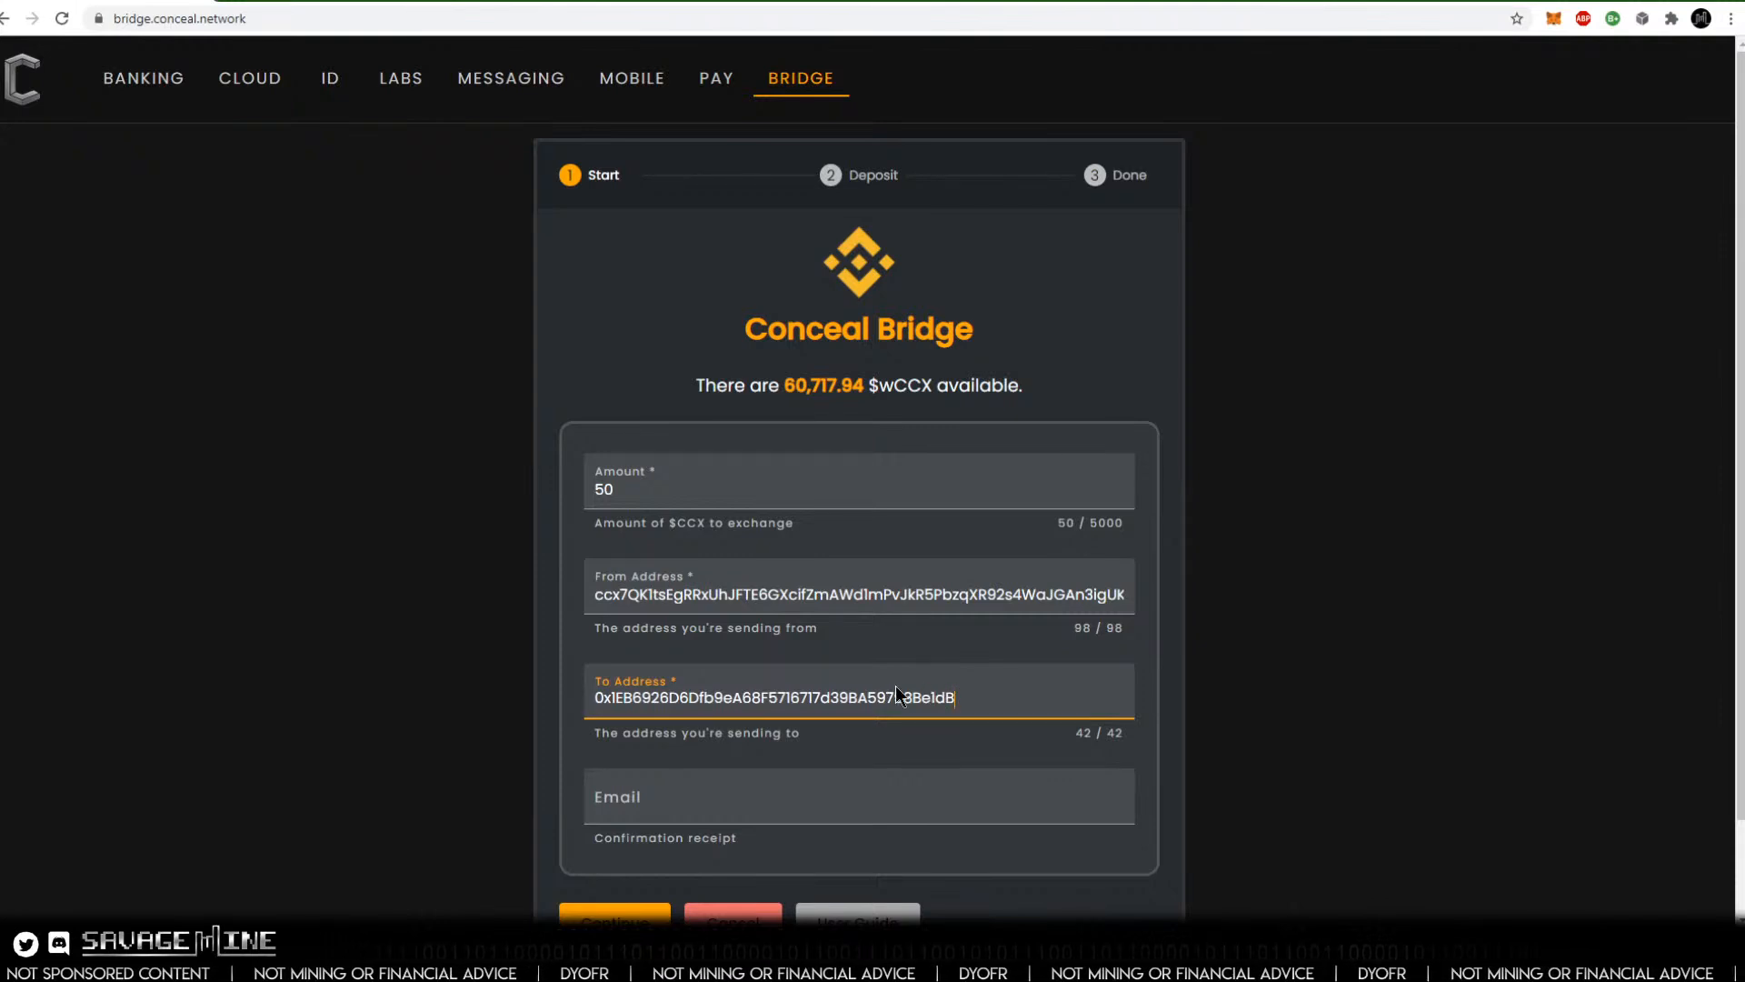
Try to continue the swap in the second browser and check which networks its MetaMask offers.
left_click(618, 911)
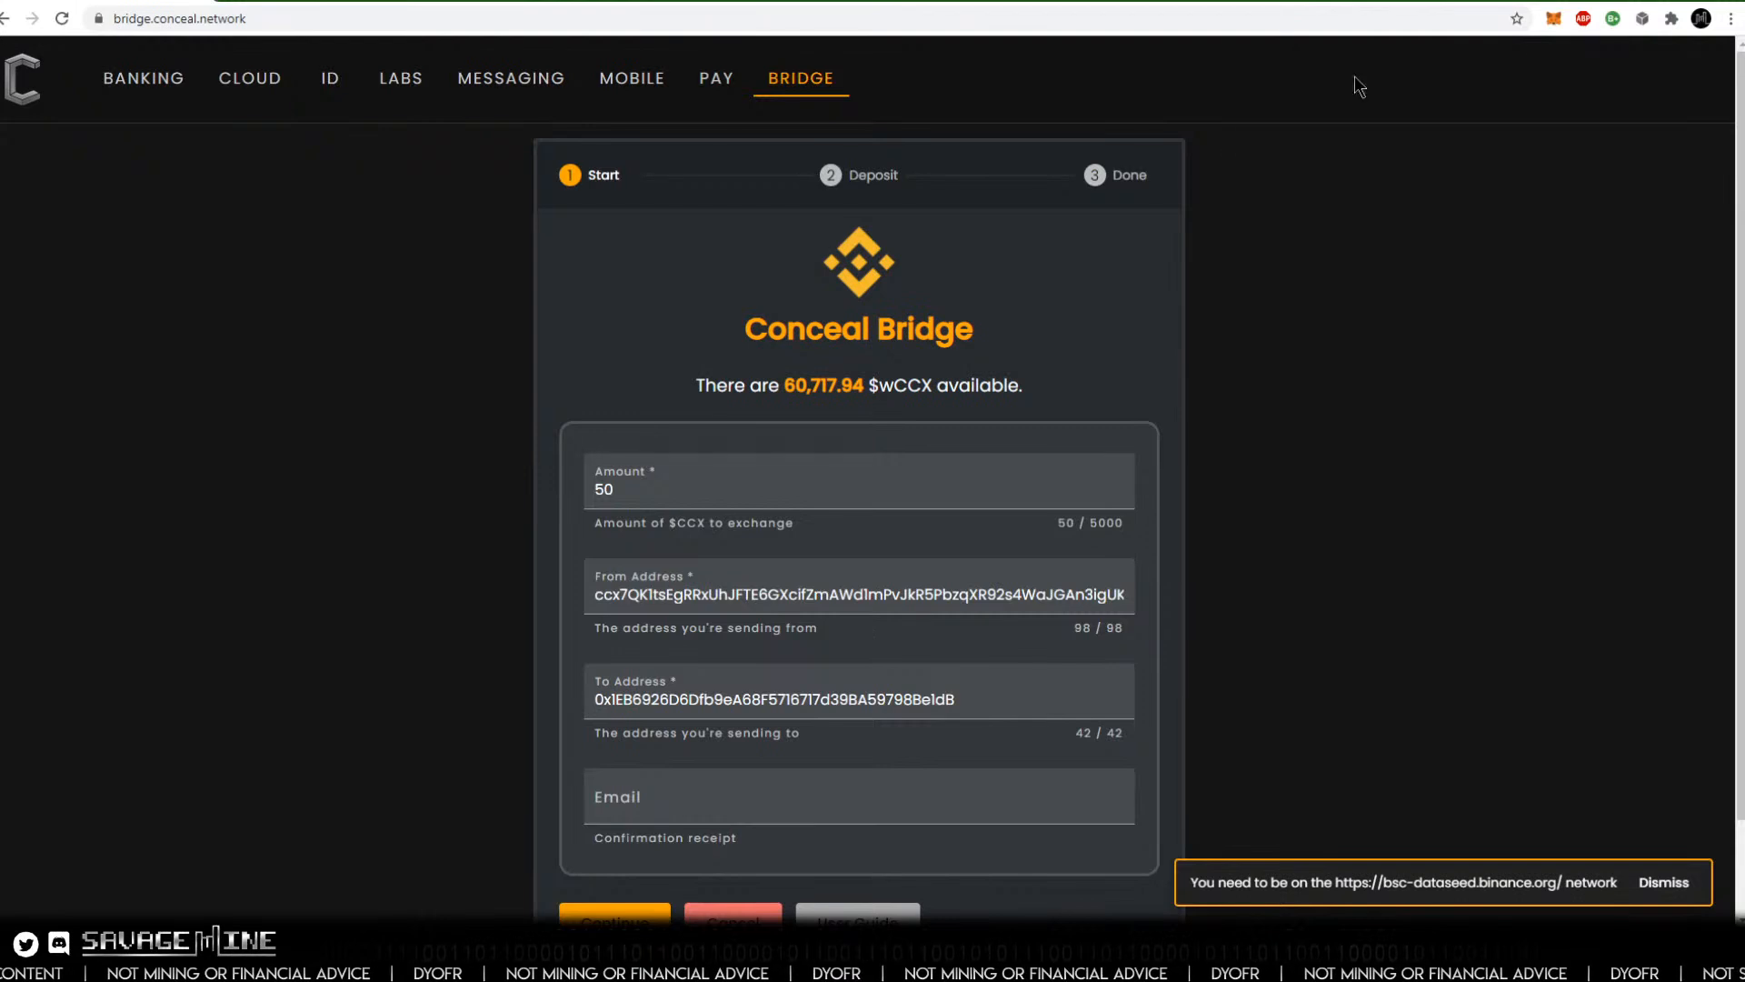
left_click(1554, 19)
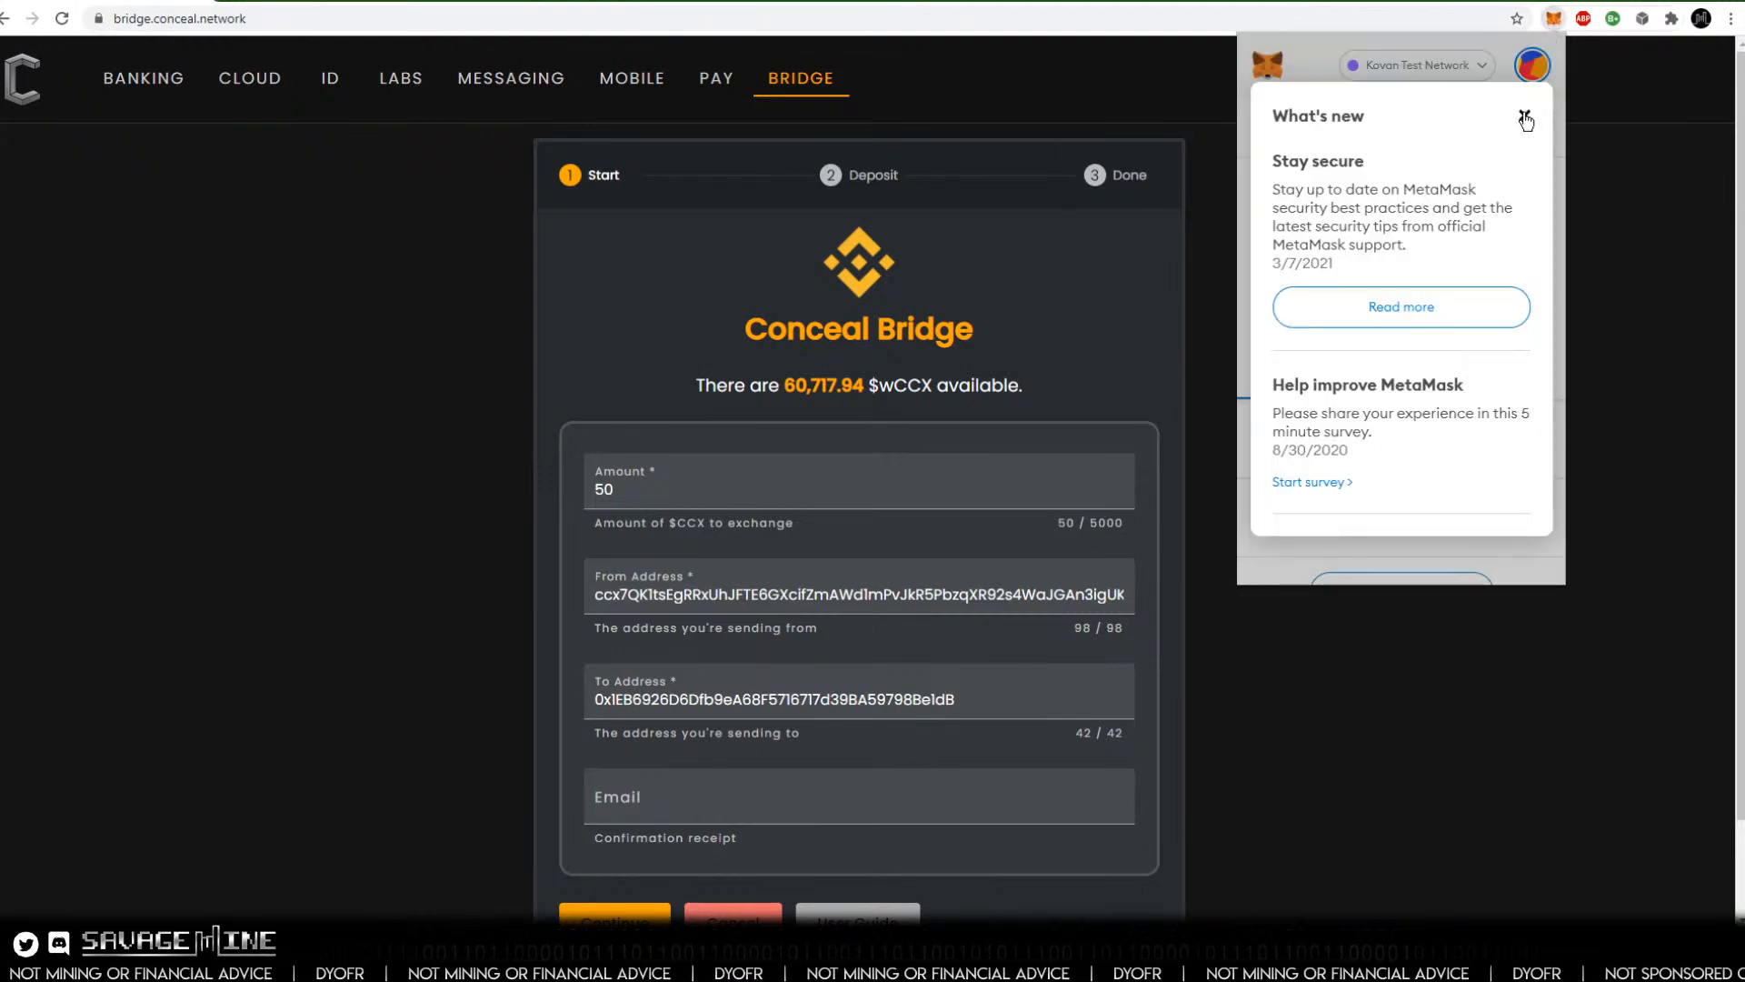
left_click(1524, 116)
left_click(1414, 135)
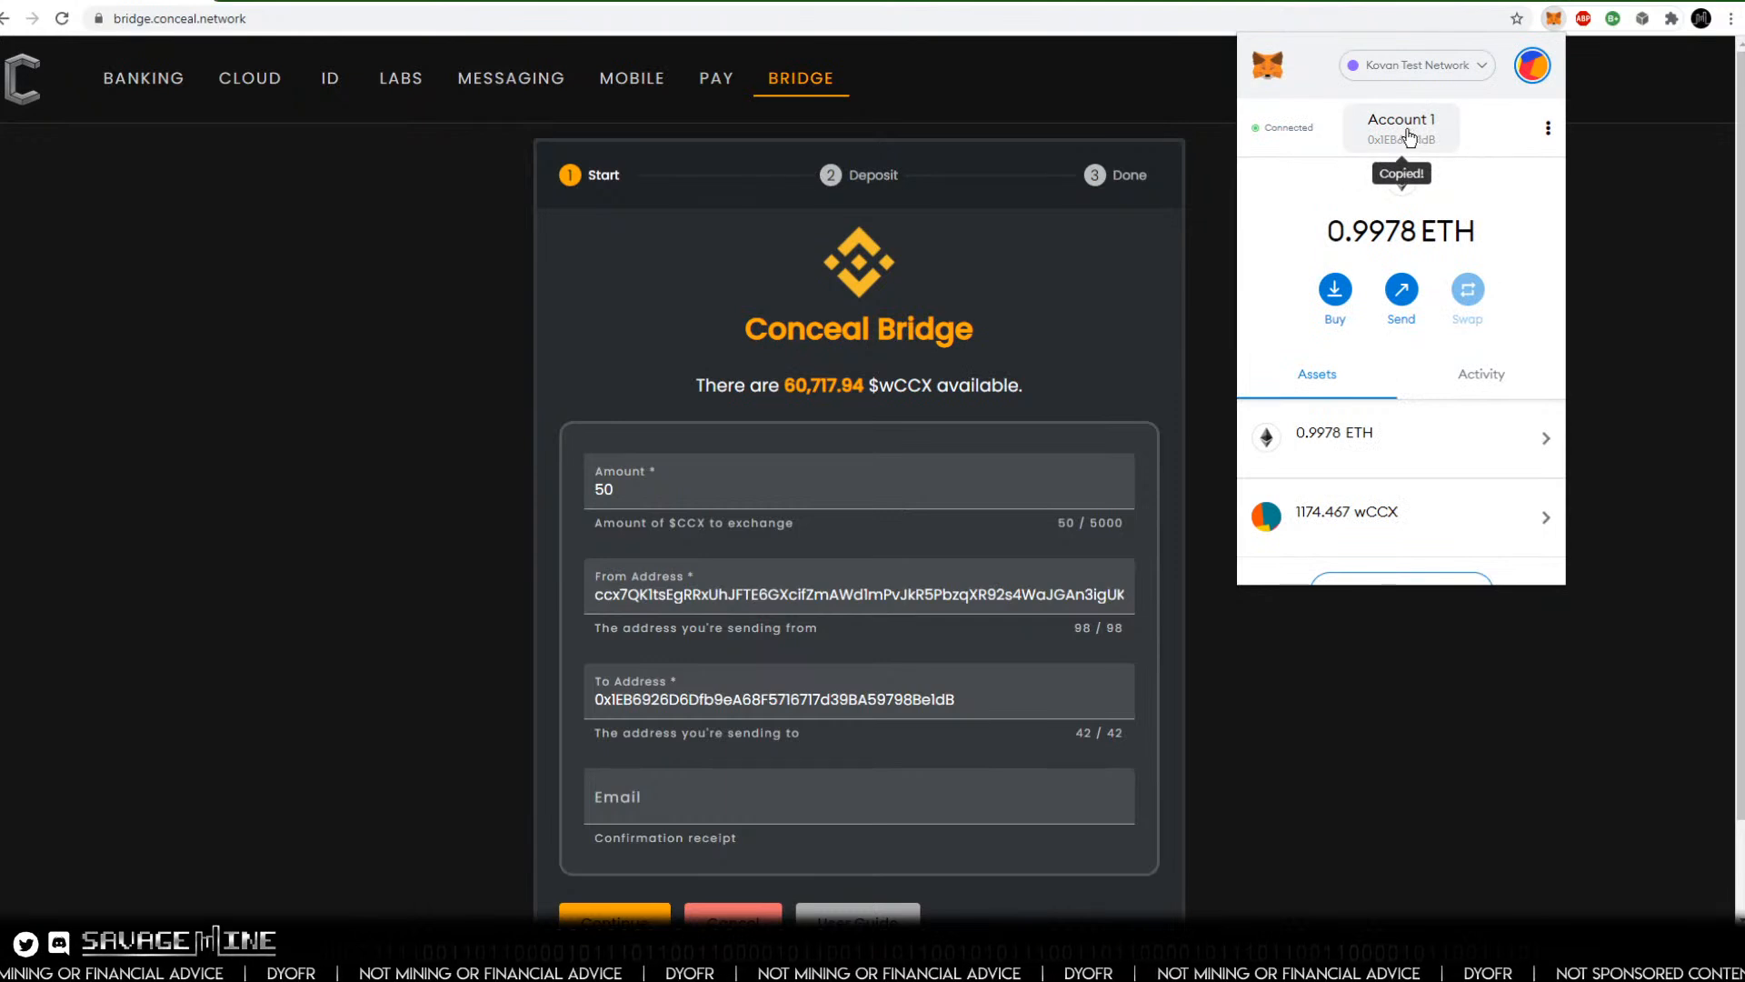
left_click(1411, 67)
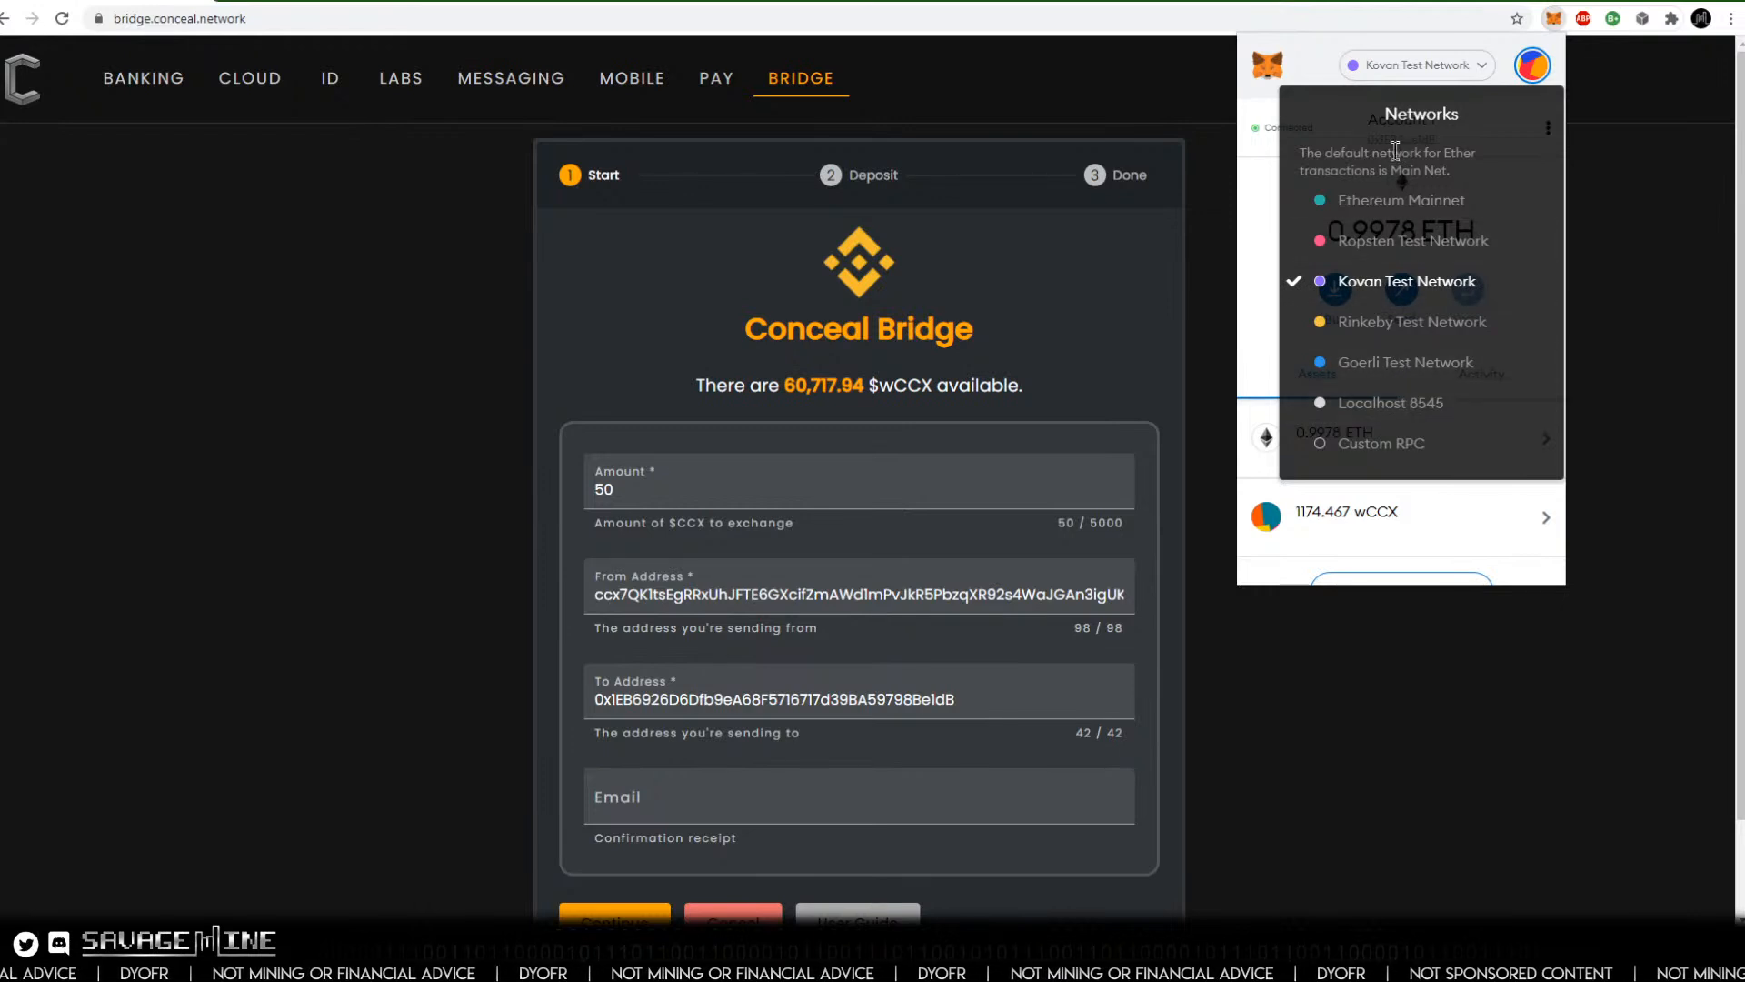
left_click(1212, 288)
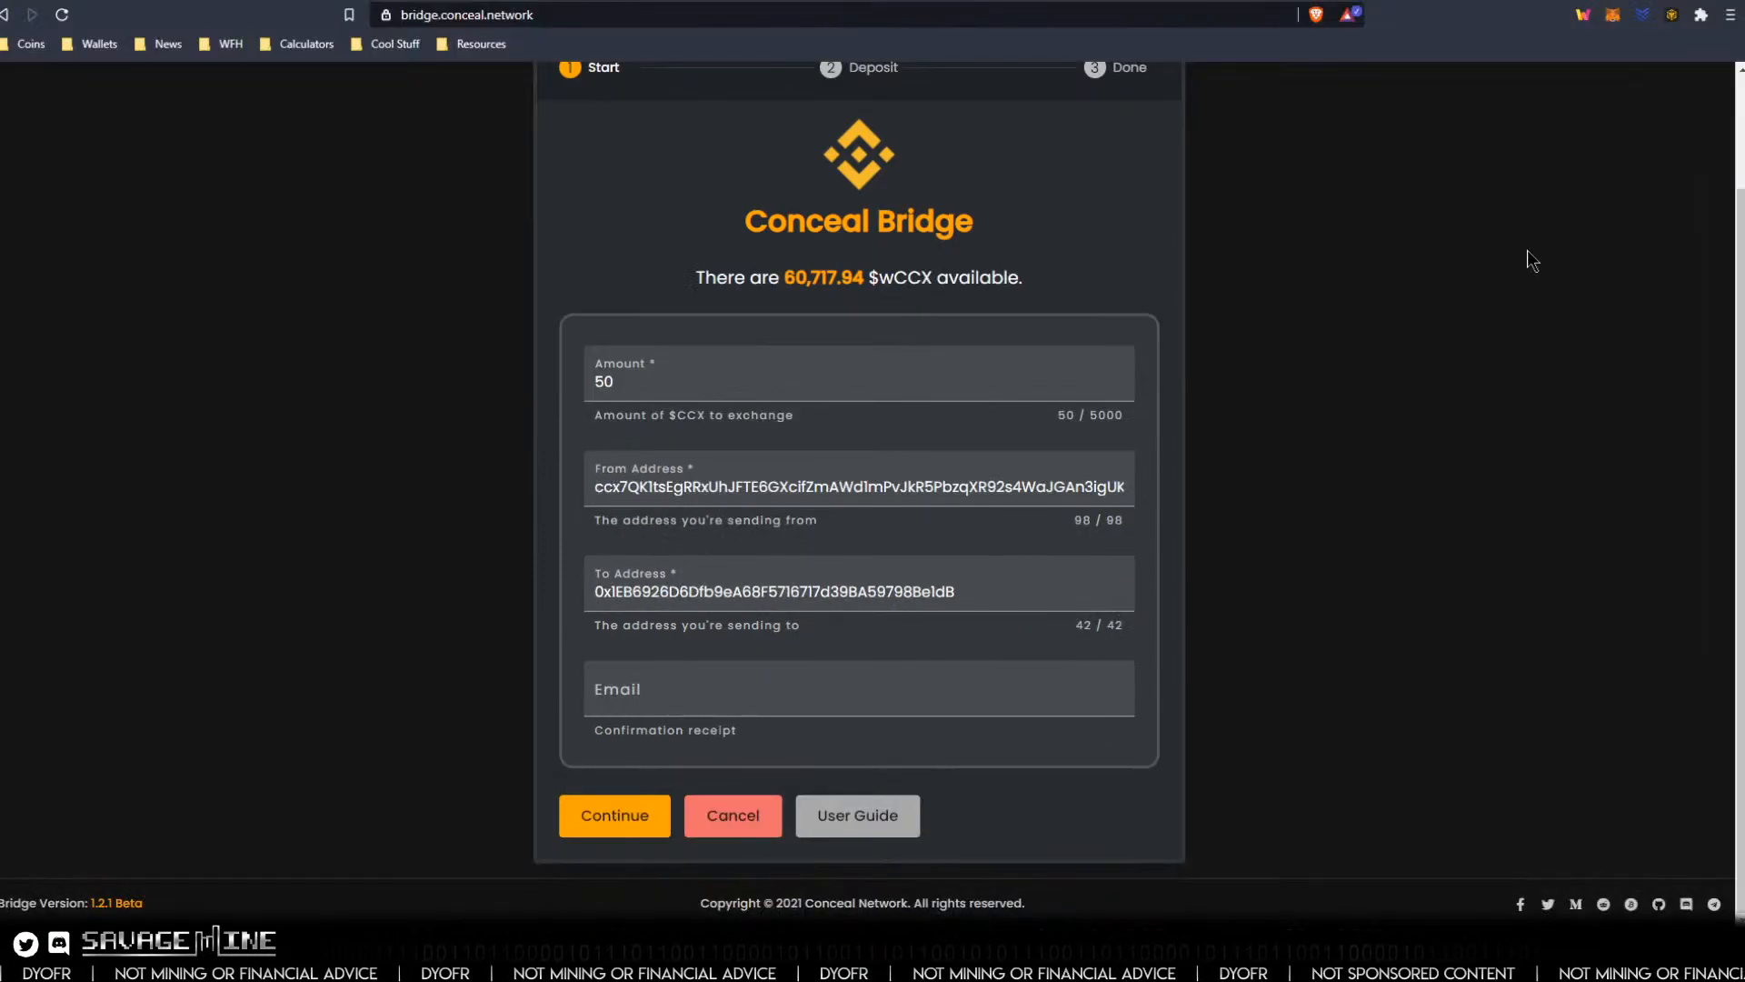
In the first browser, switch MetaMask to Ethereum Mainnet and try to continue the swap.
left_click(1611, 15)
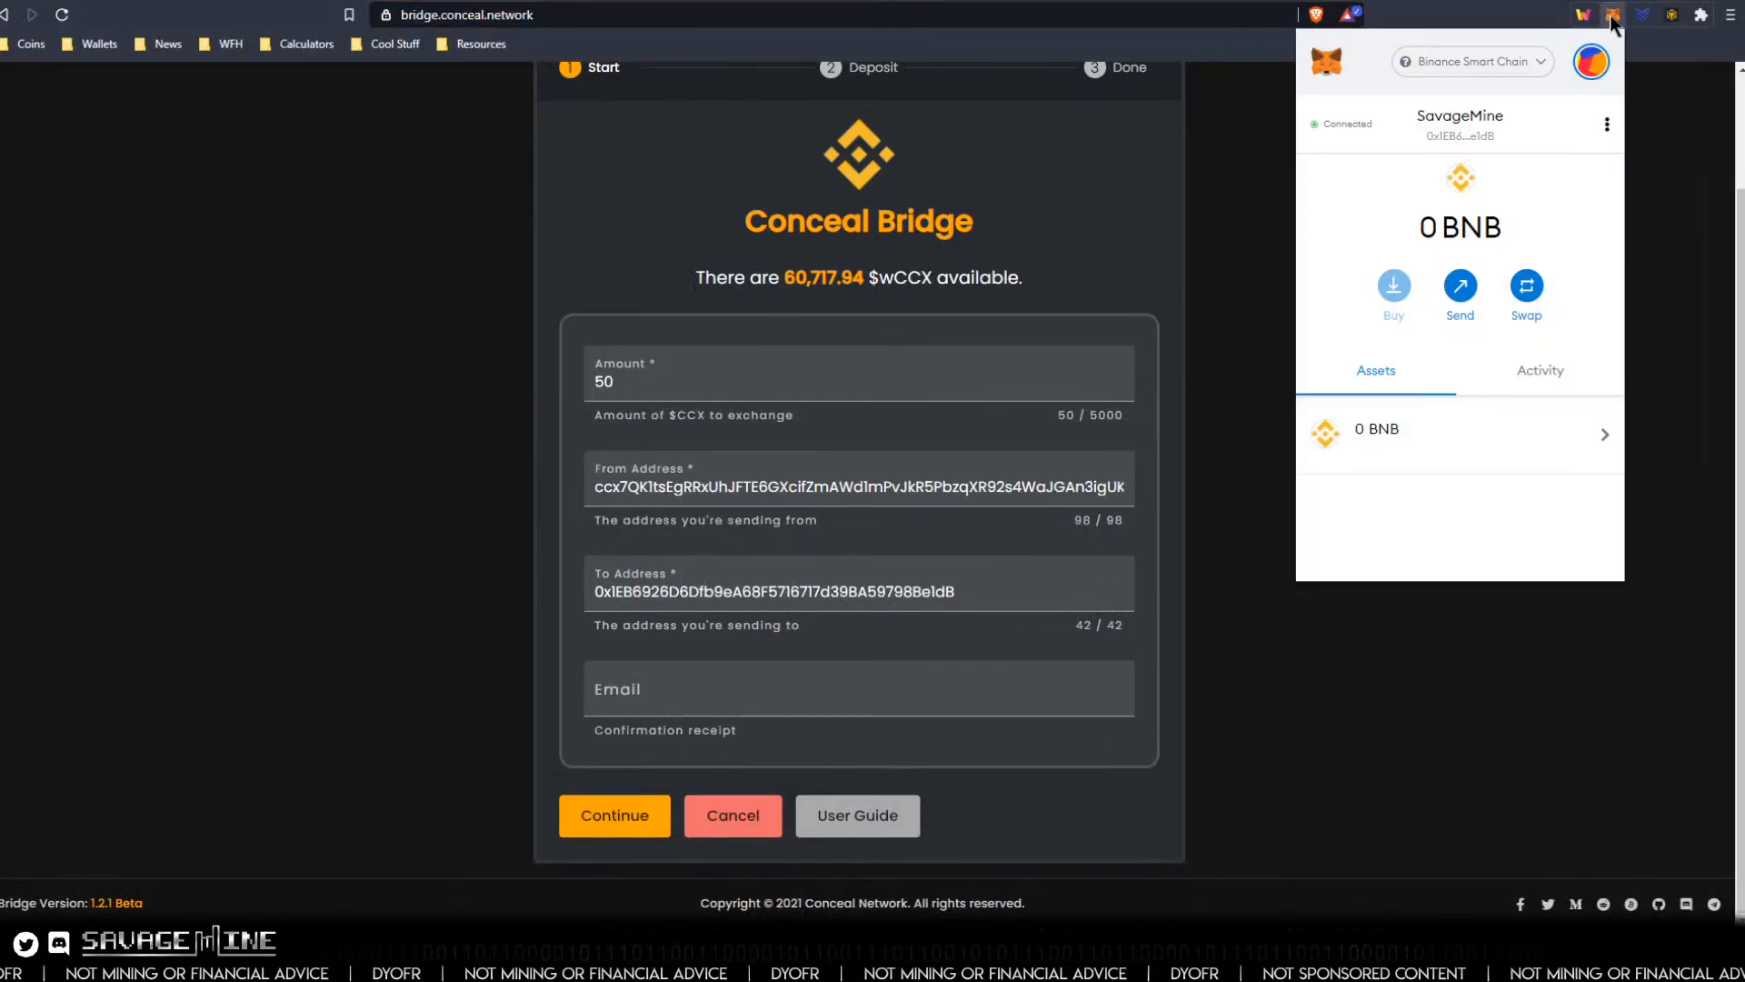
left_click(1490, 61)
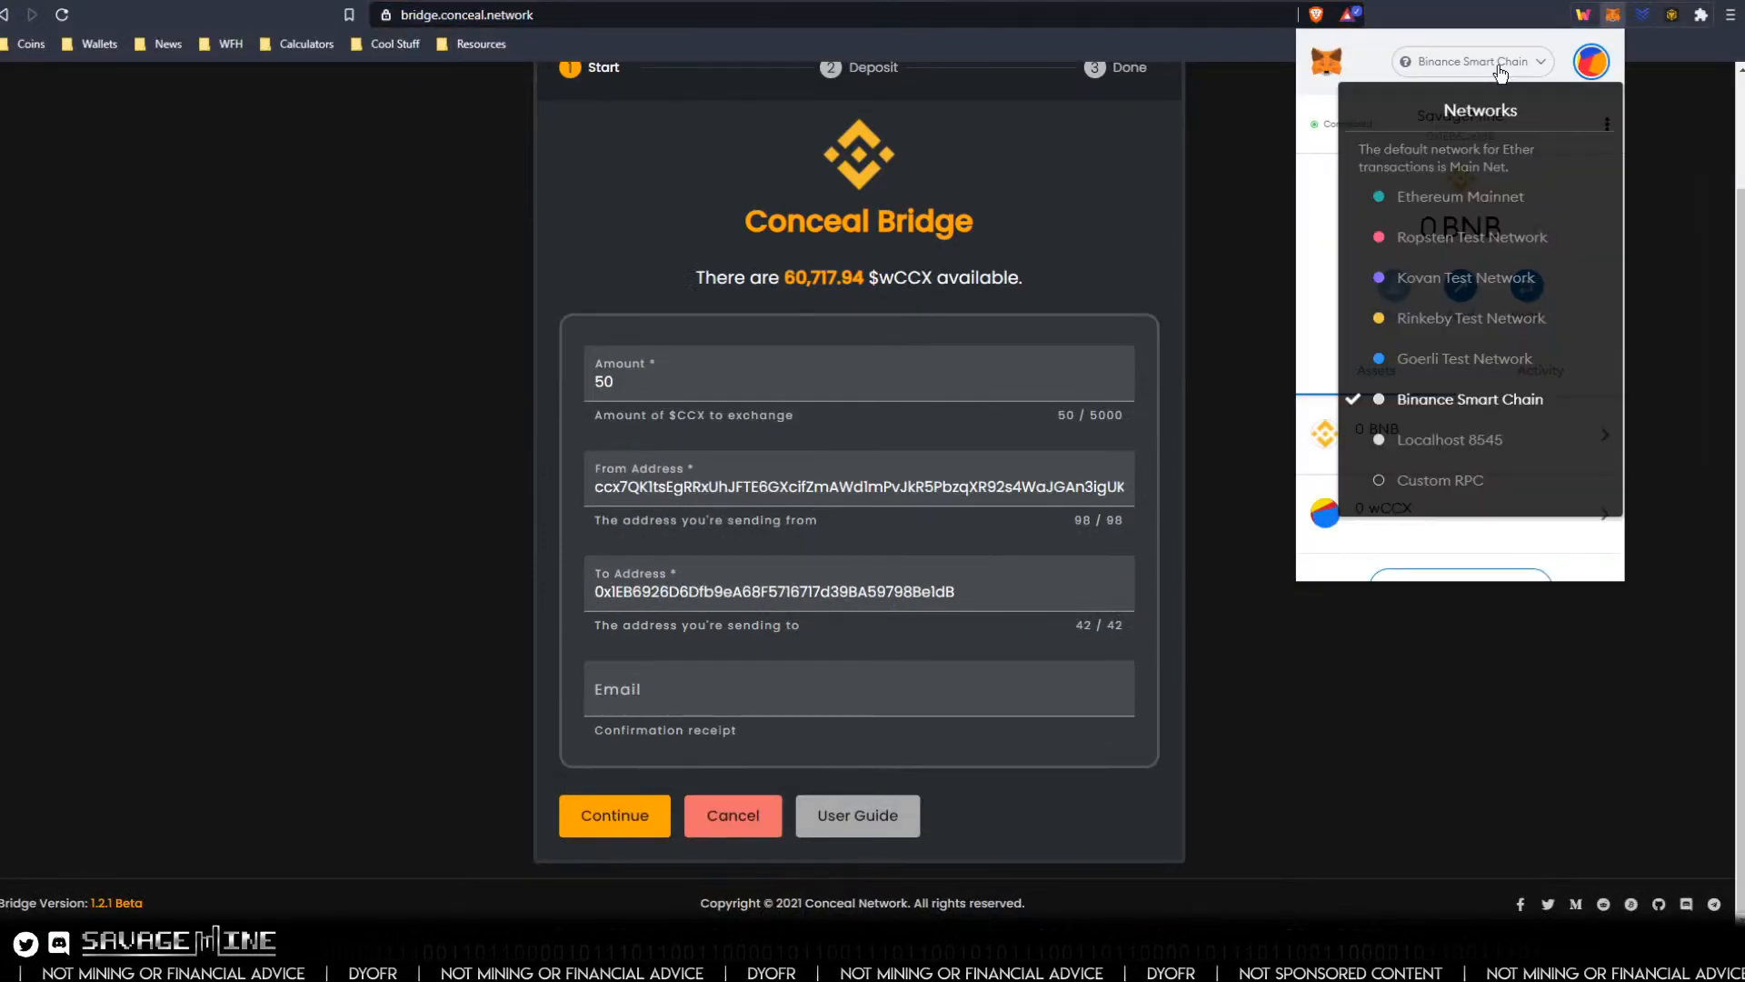
left_click(1467, 202)
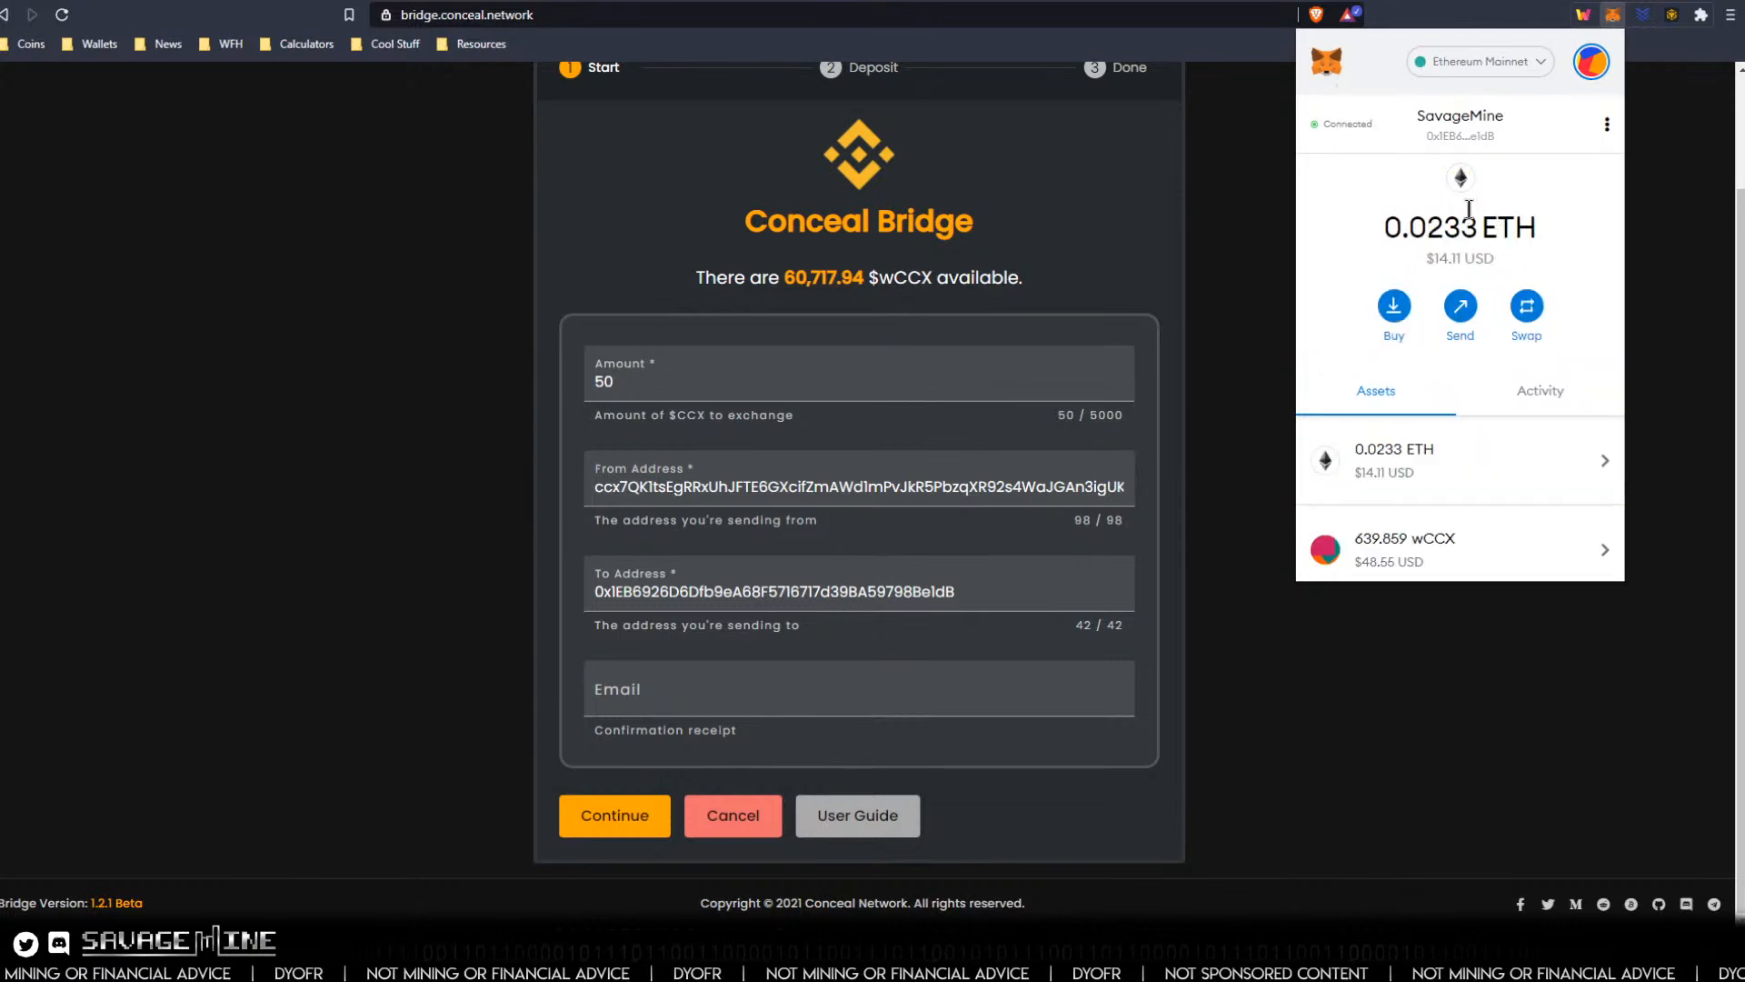
left_click(1255, 341)
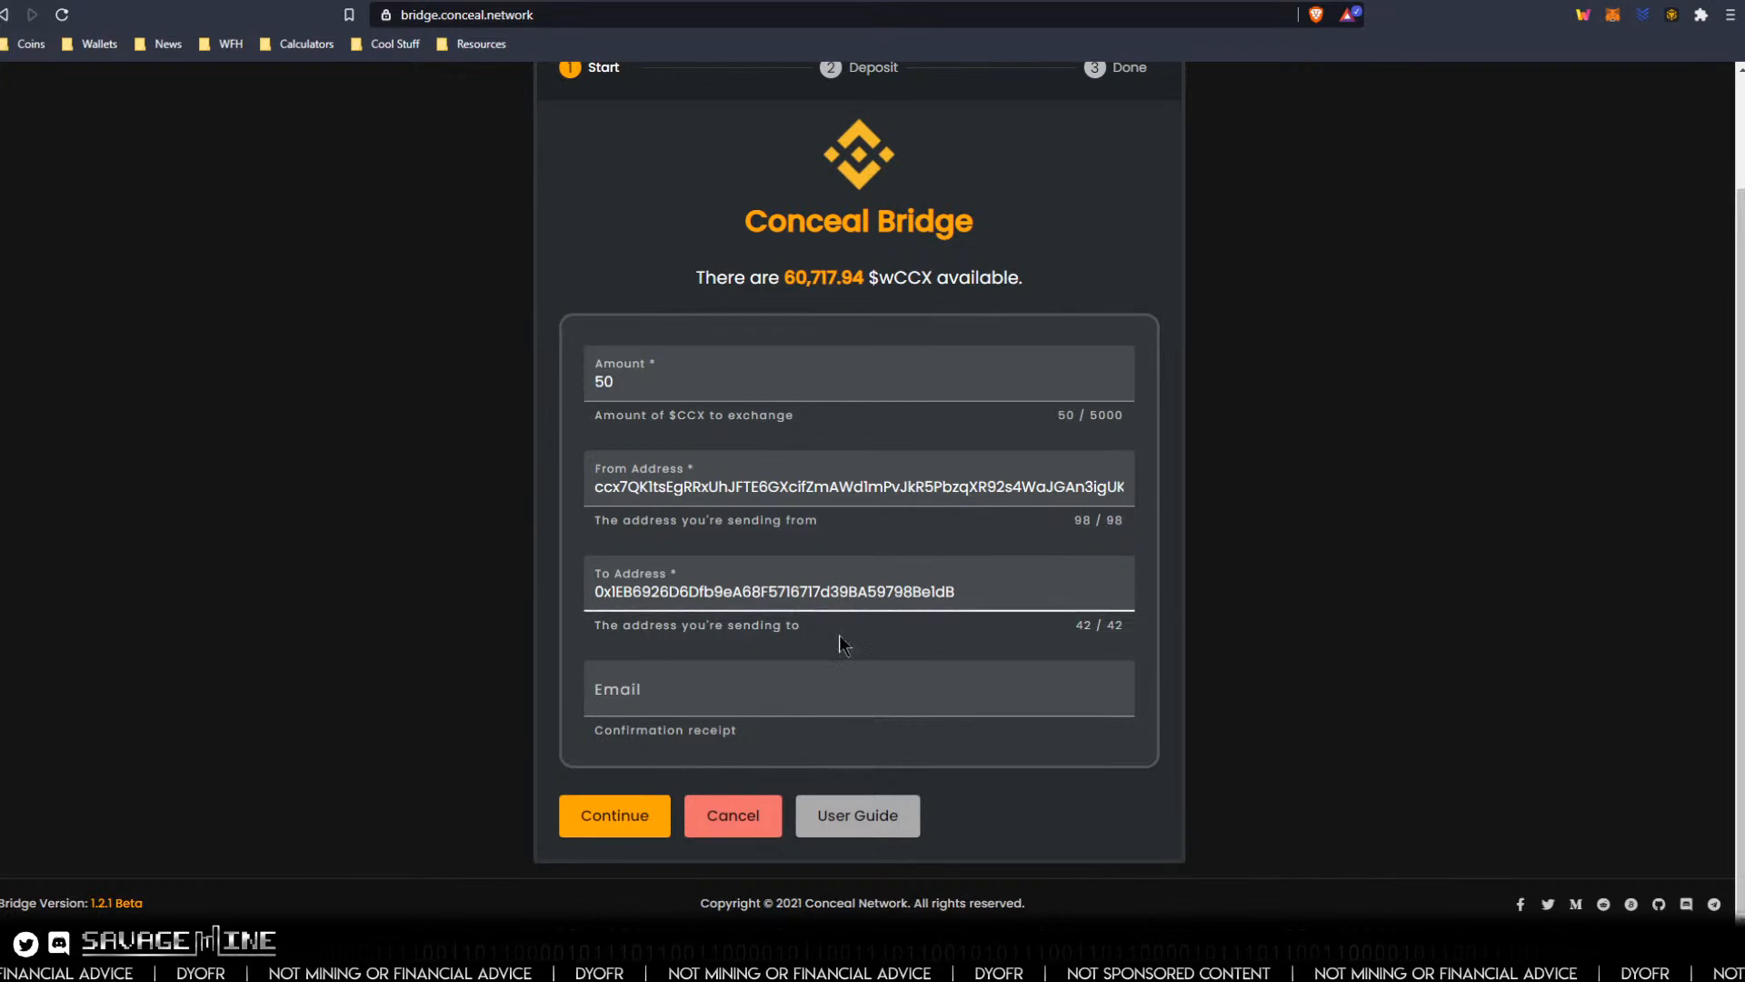
left_click(615, 818)
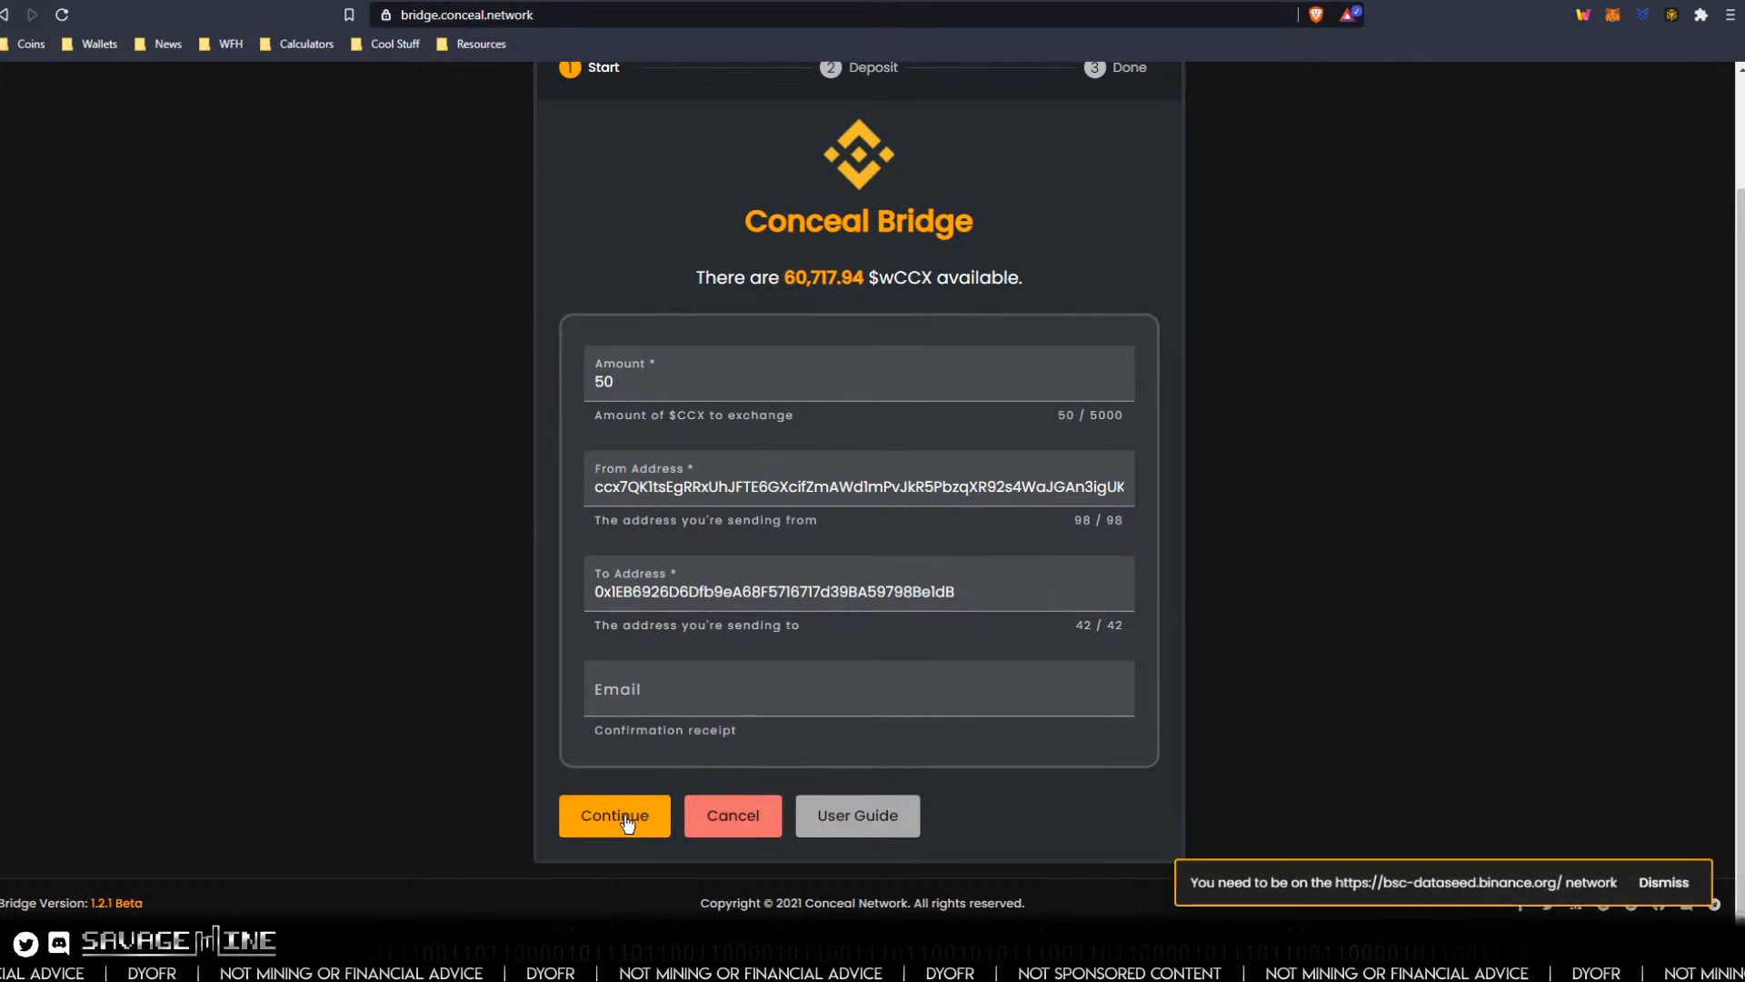
Switch MetaMask back to Binance Smart Chain and retry continuing the swap.
left_click(1613, 15)
left_click(1470, 73)
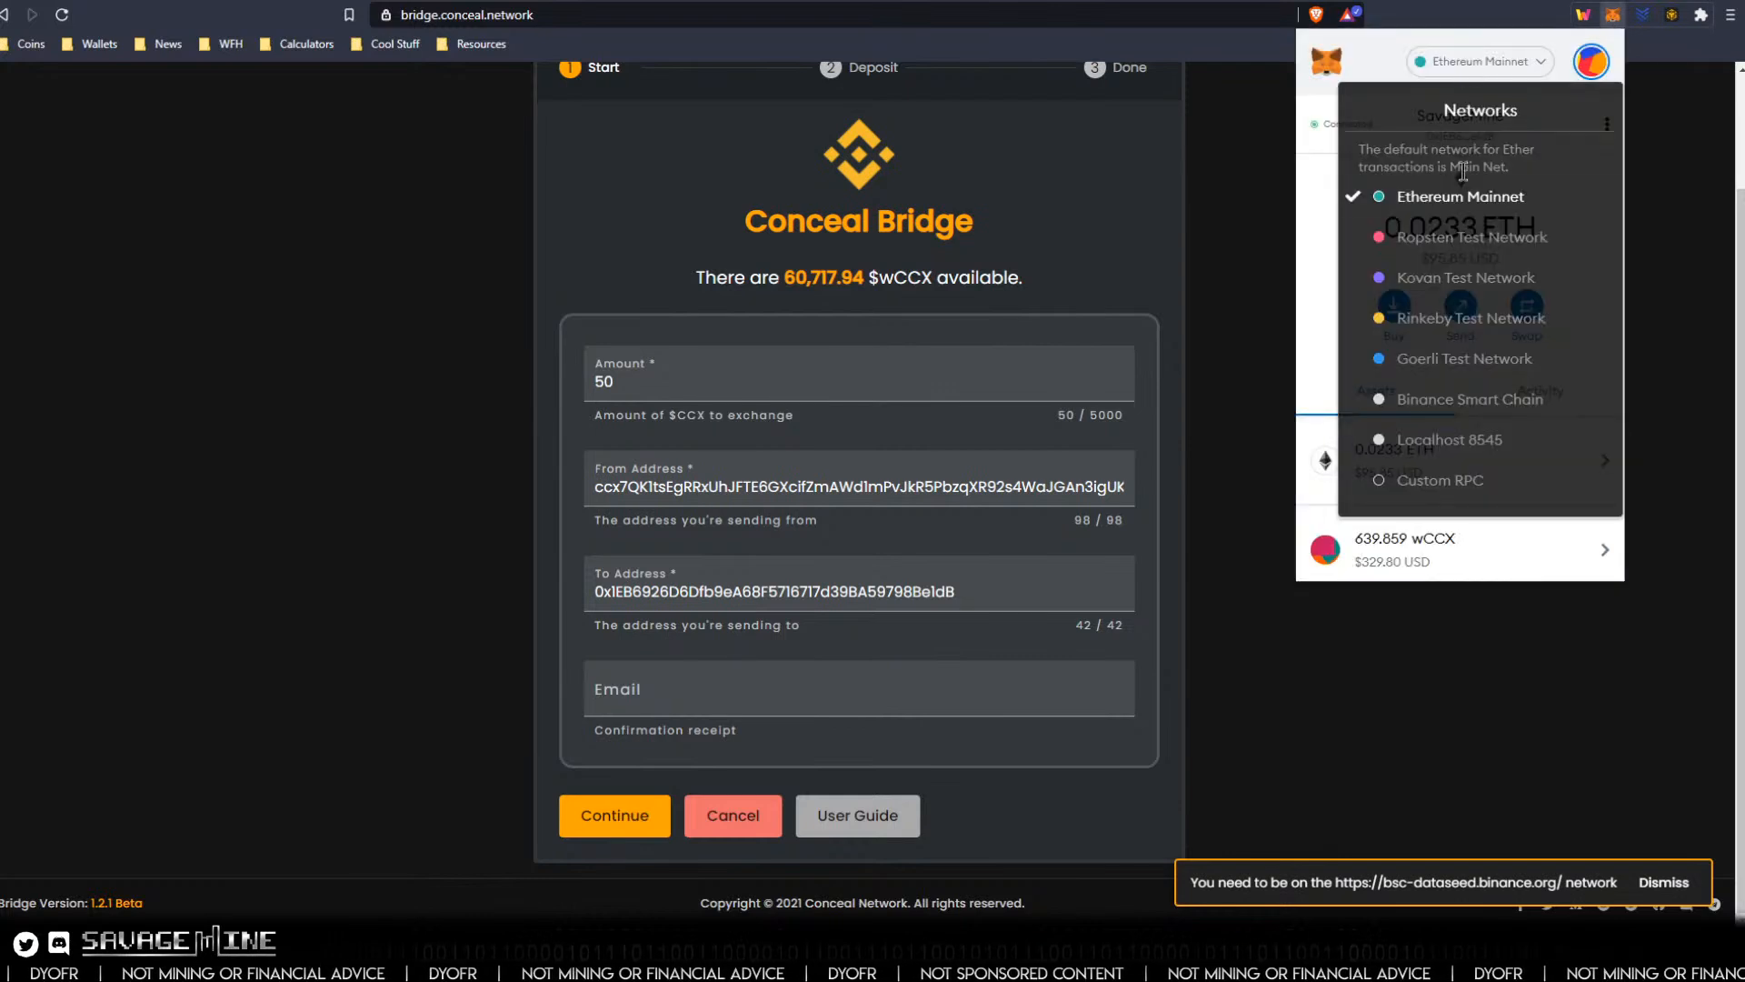
left_click(1449, 402)
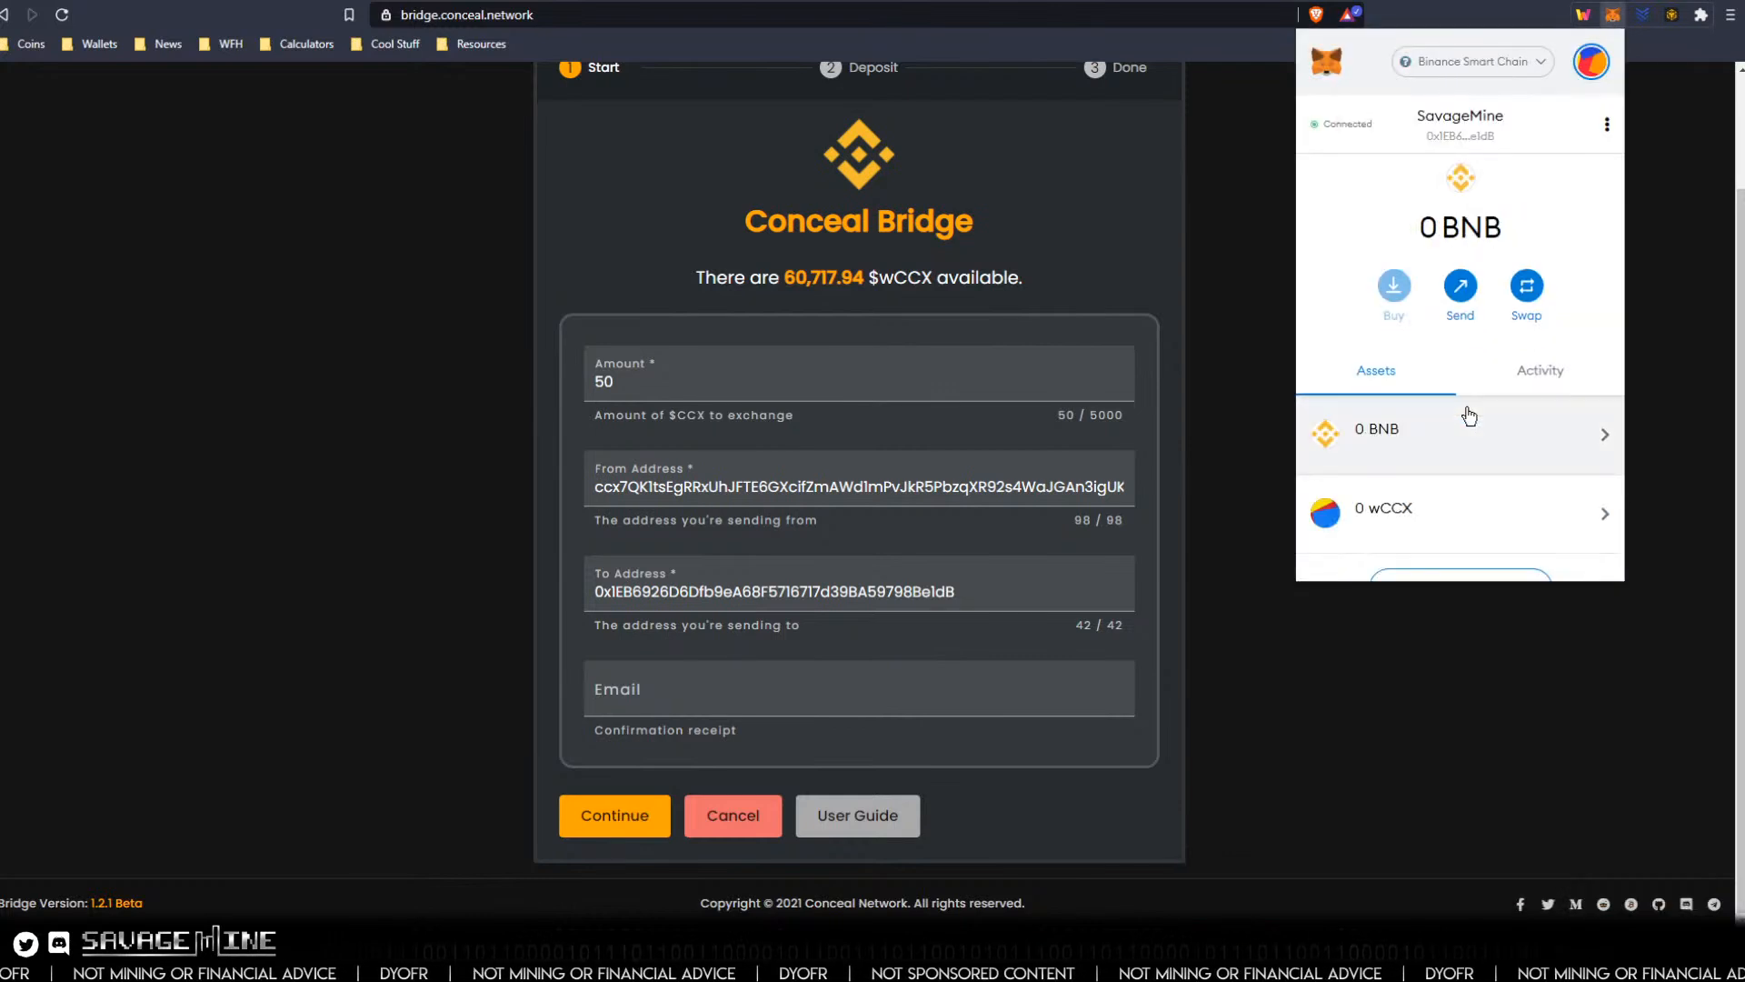
left_click(621, 812)
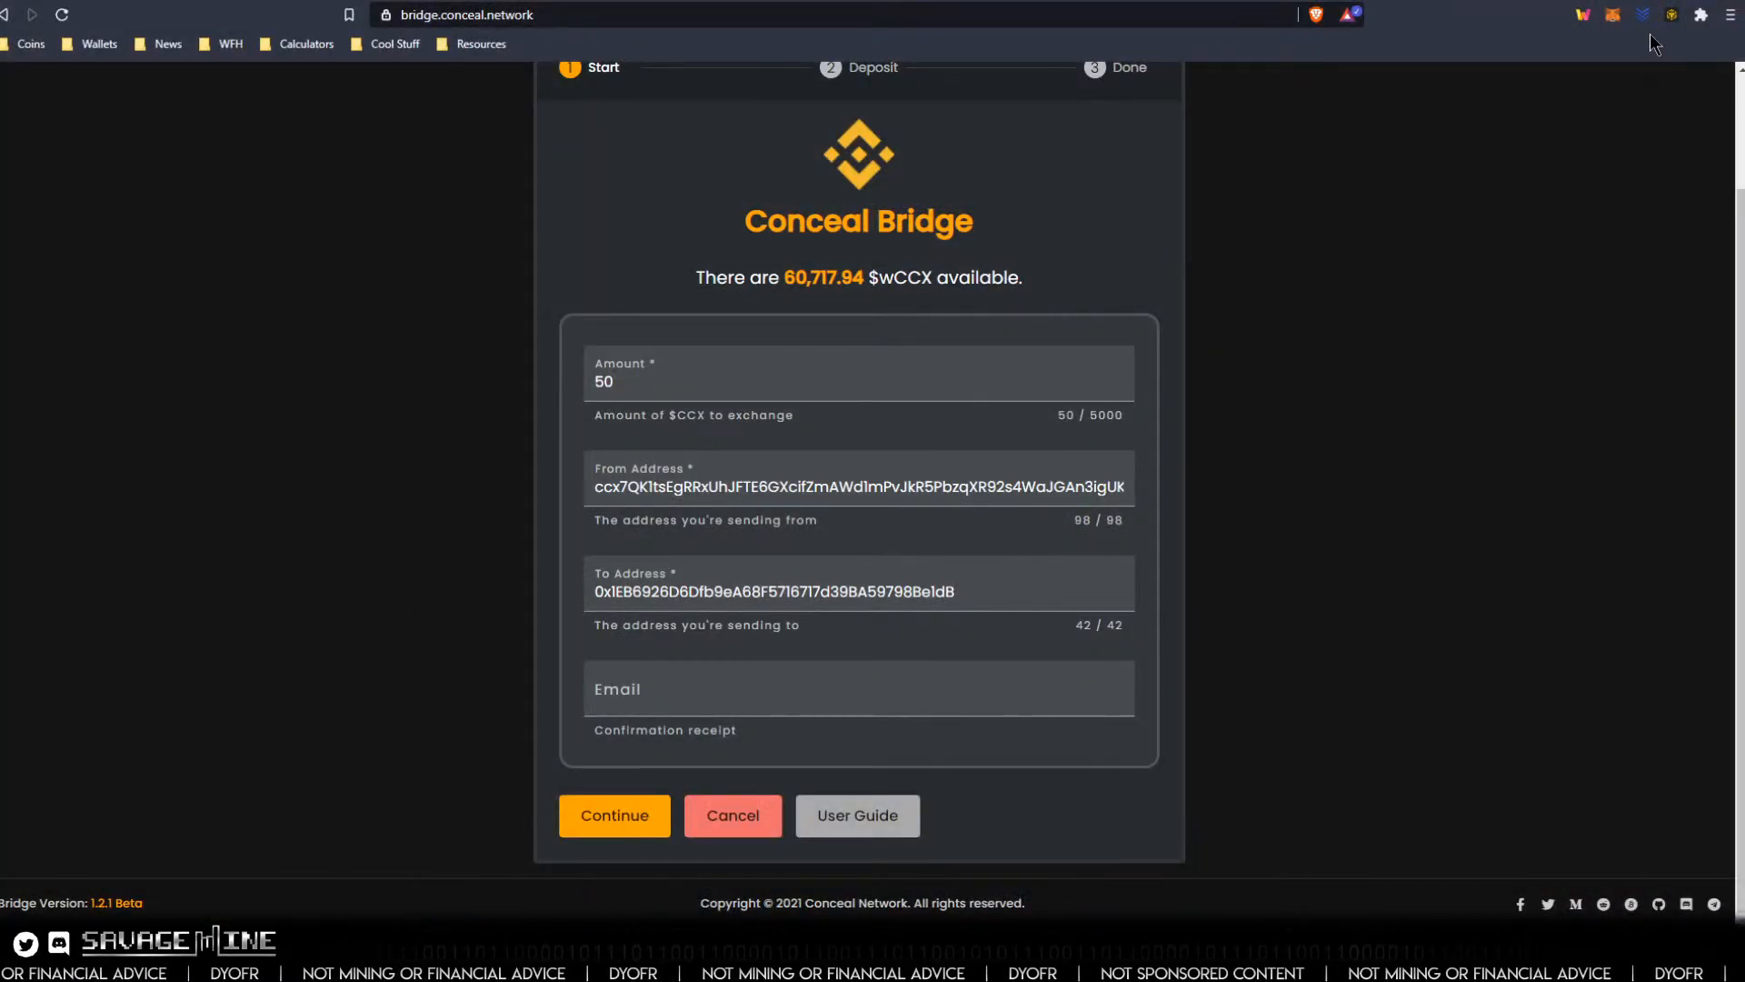
Check the selected network in MetaMask, then leave the bridge form and go back to the conceal.network home page.
left_click(1612, 18)
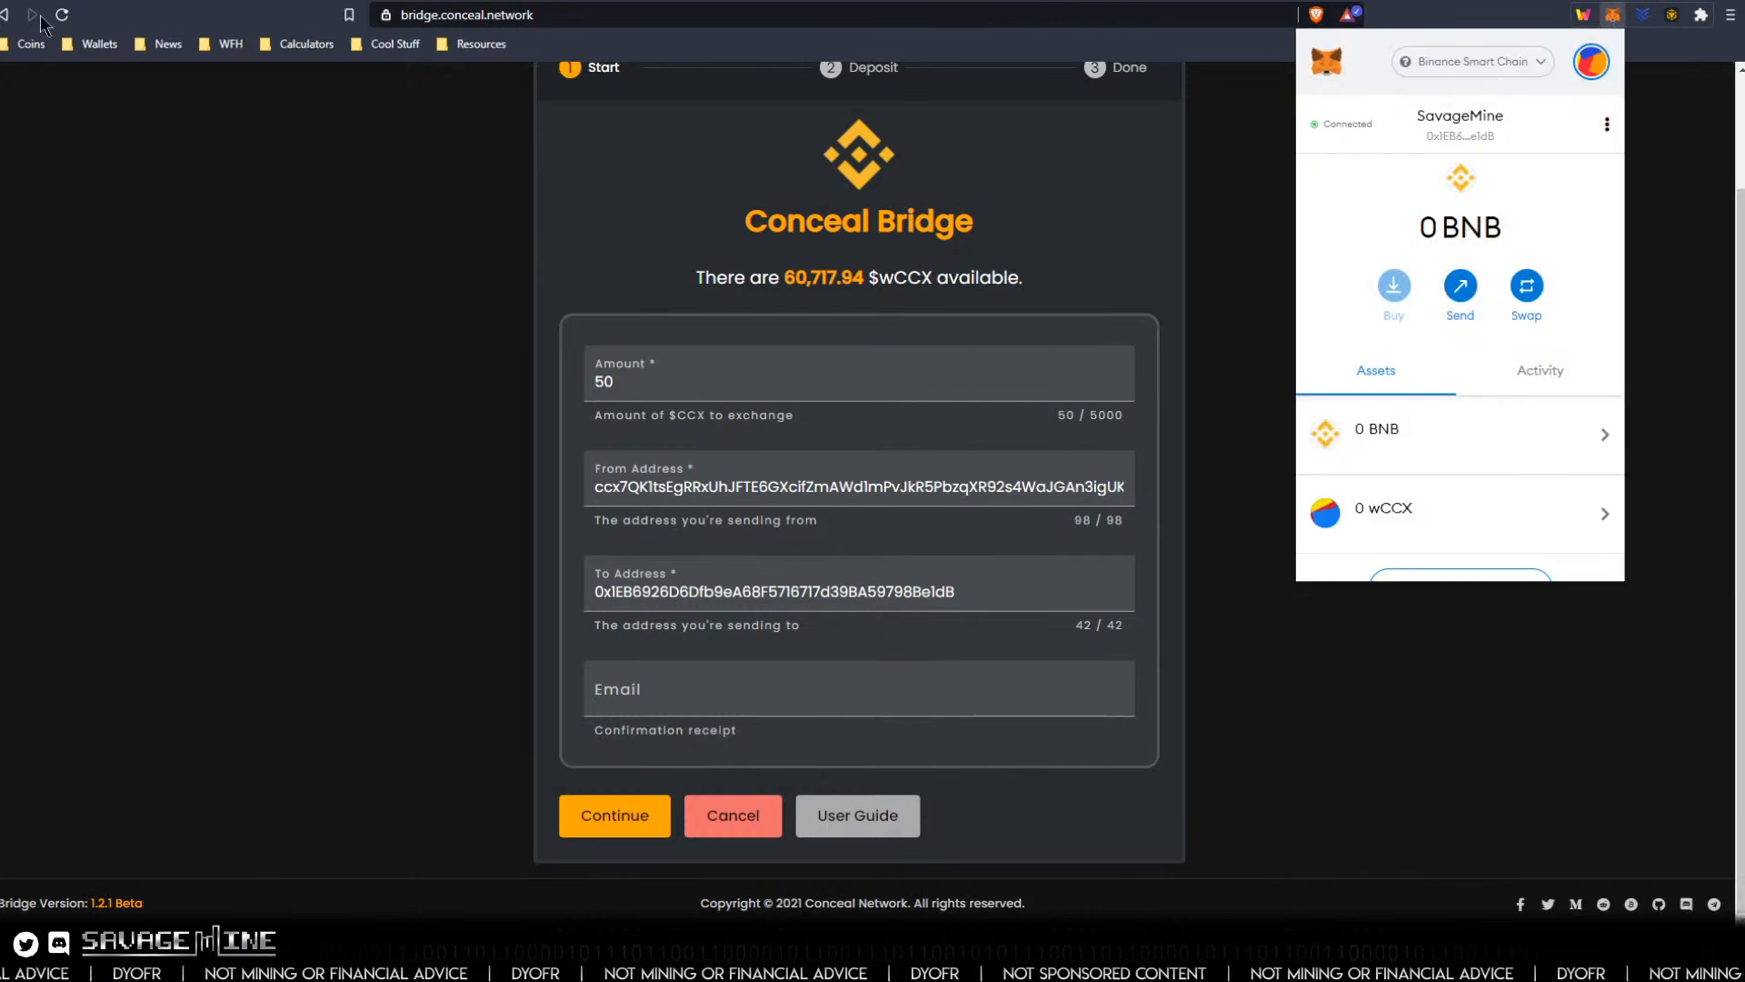
left_click(7, 17)
left_click(7, 17)
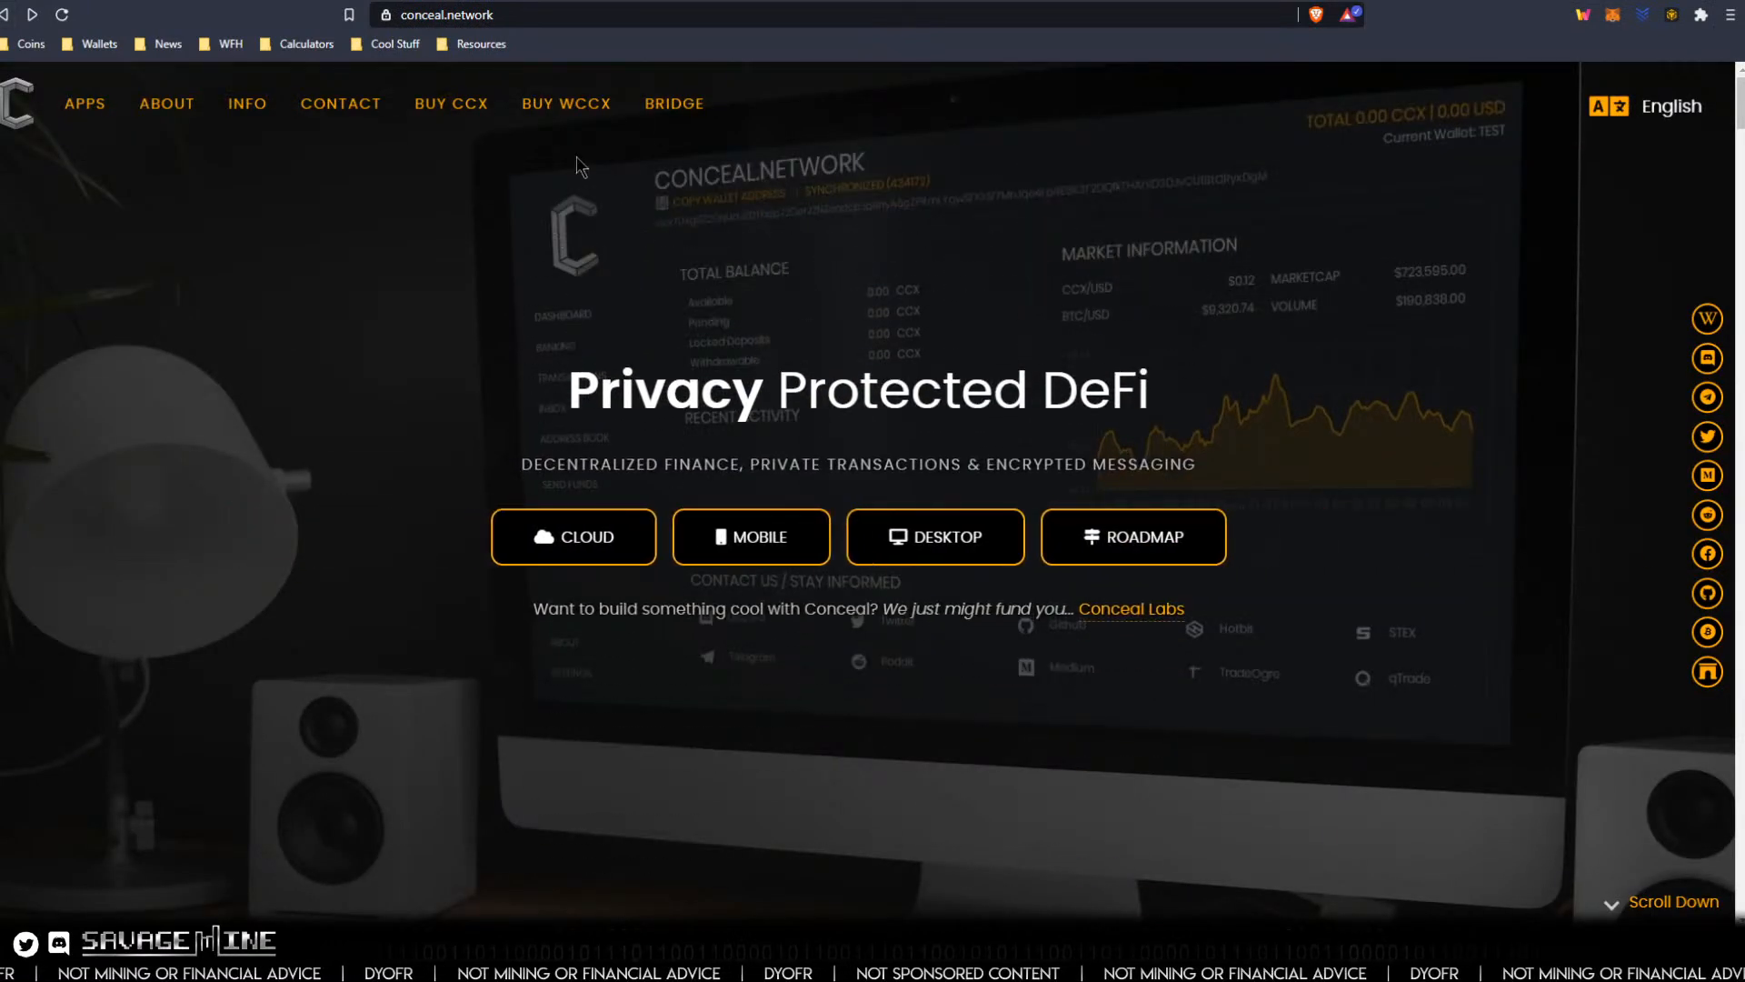
Open the bridge swap form from Conceal (CCX) to Ethereum (wCCX) and set the amount to 50.
left_click(665, 112)
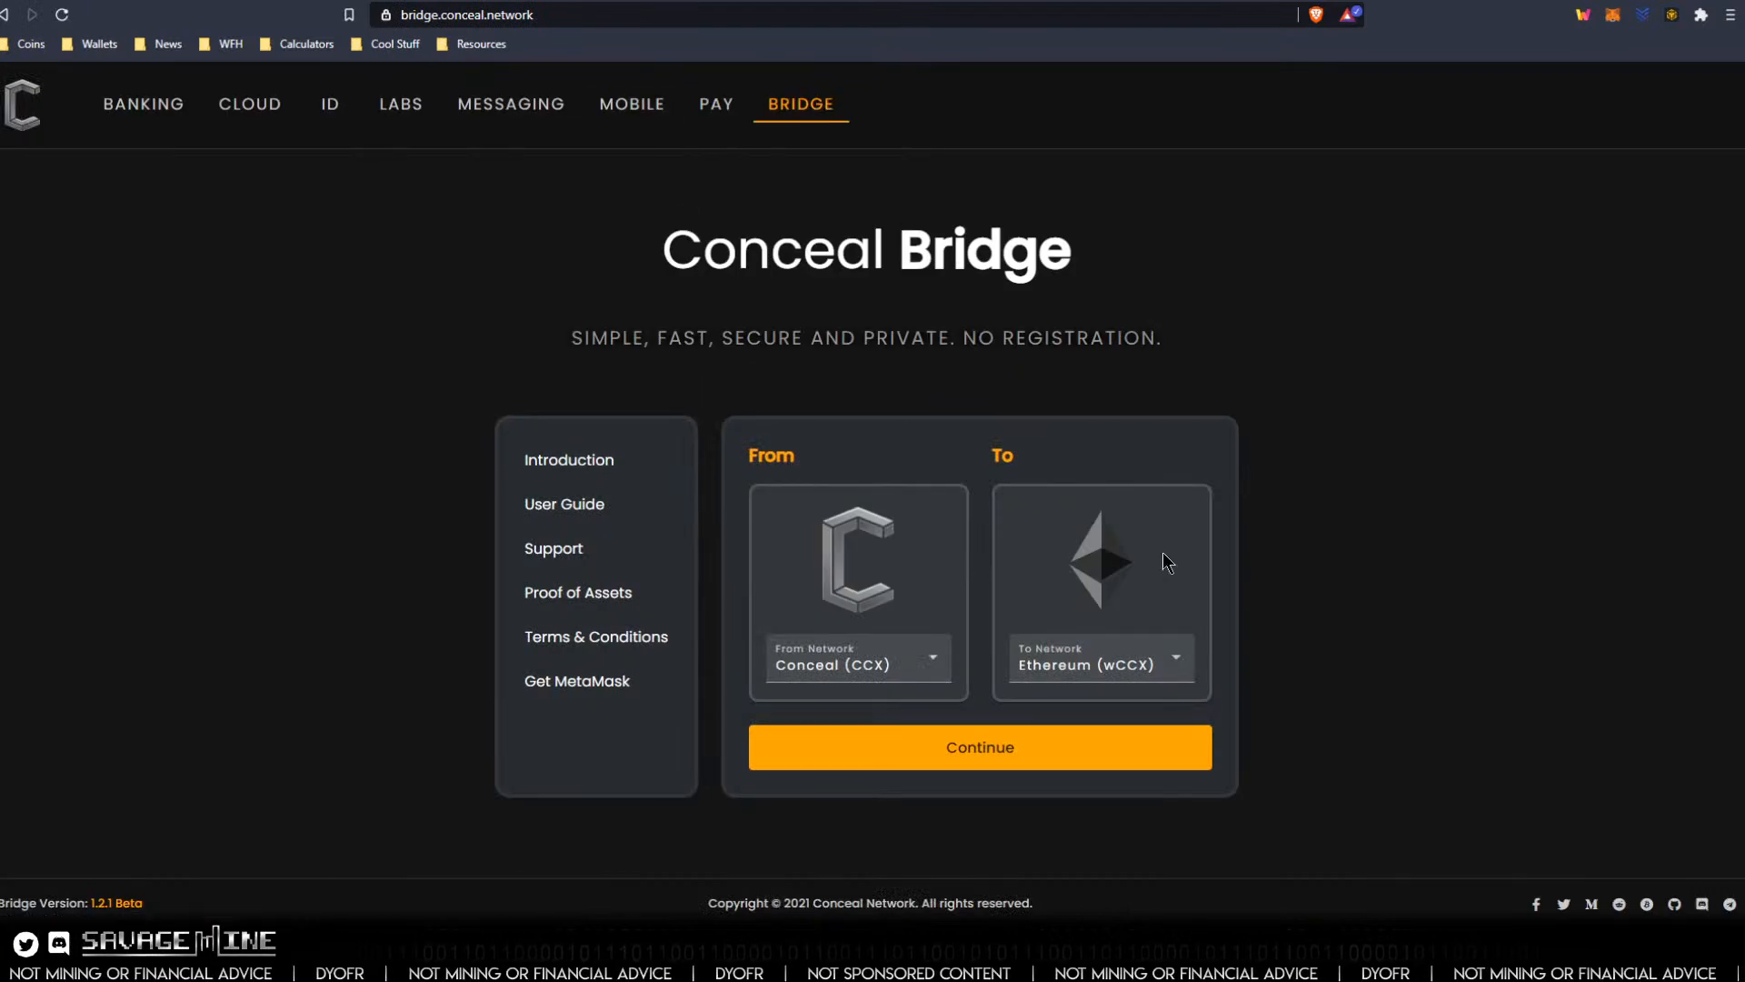
left_click(1011, 757)
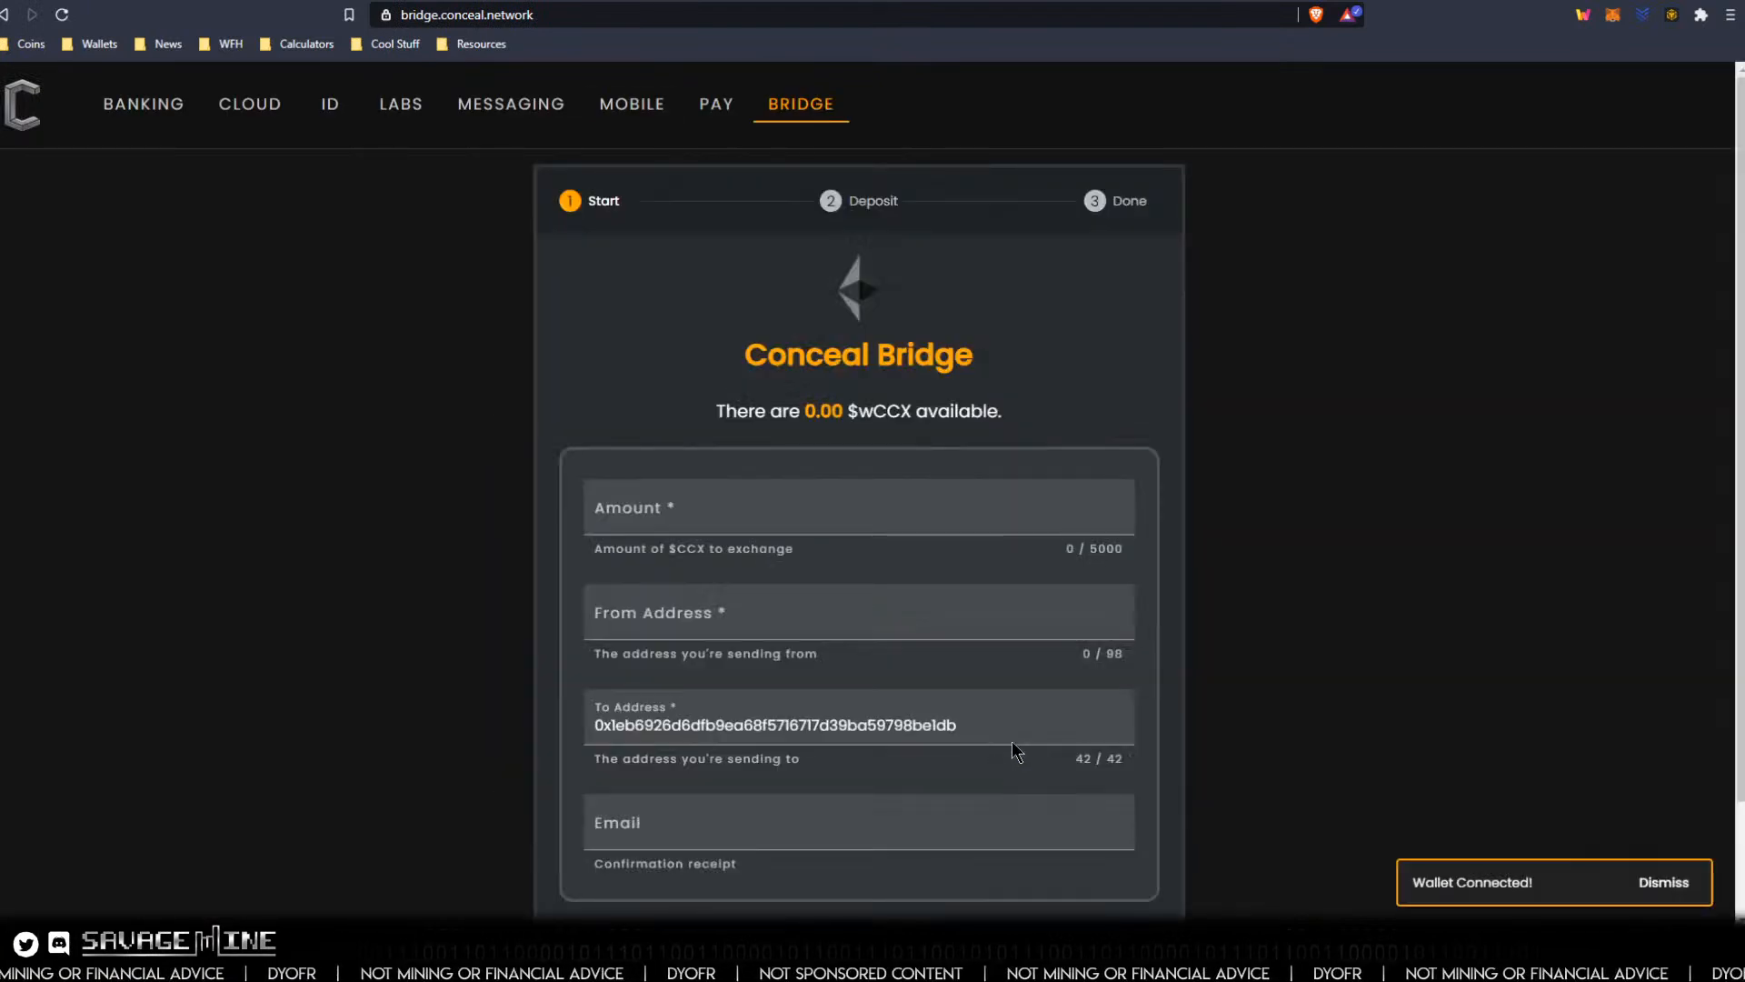
left_click(624, 512)
type("50")
key("Tab")
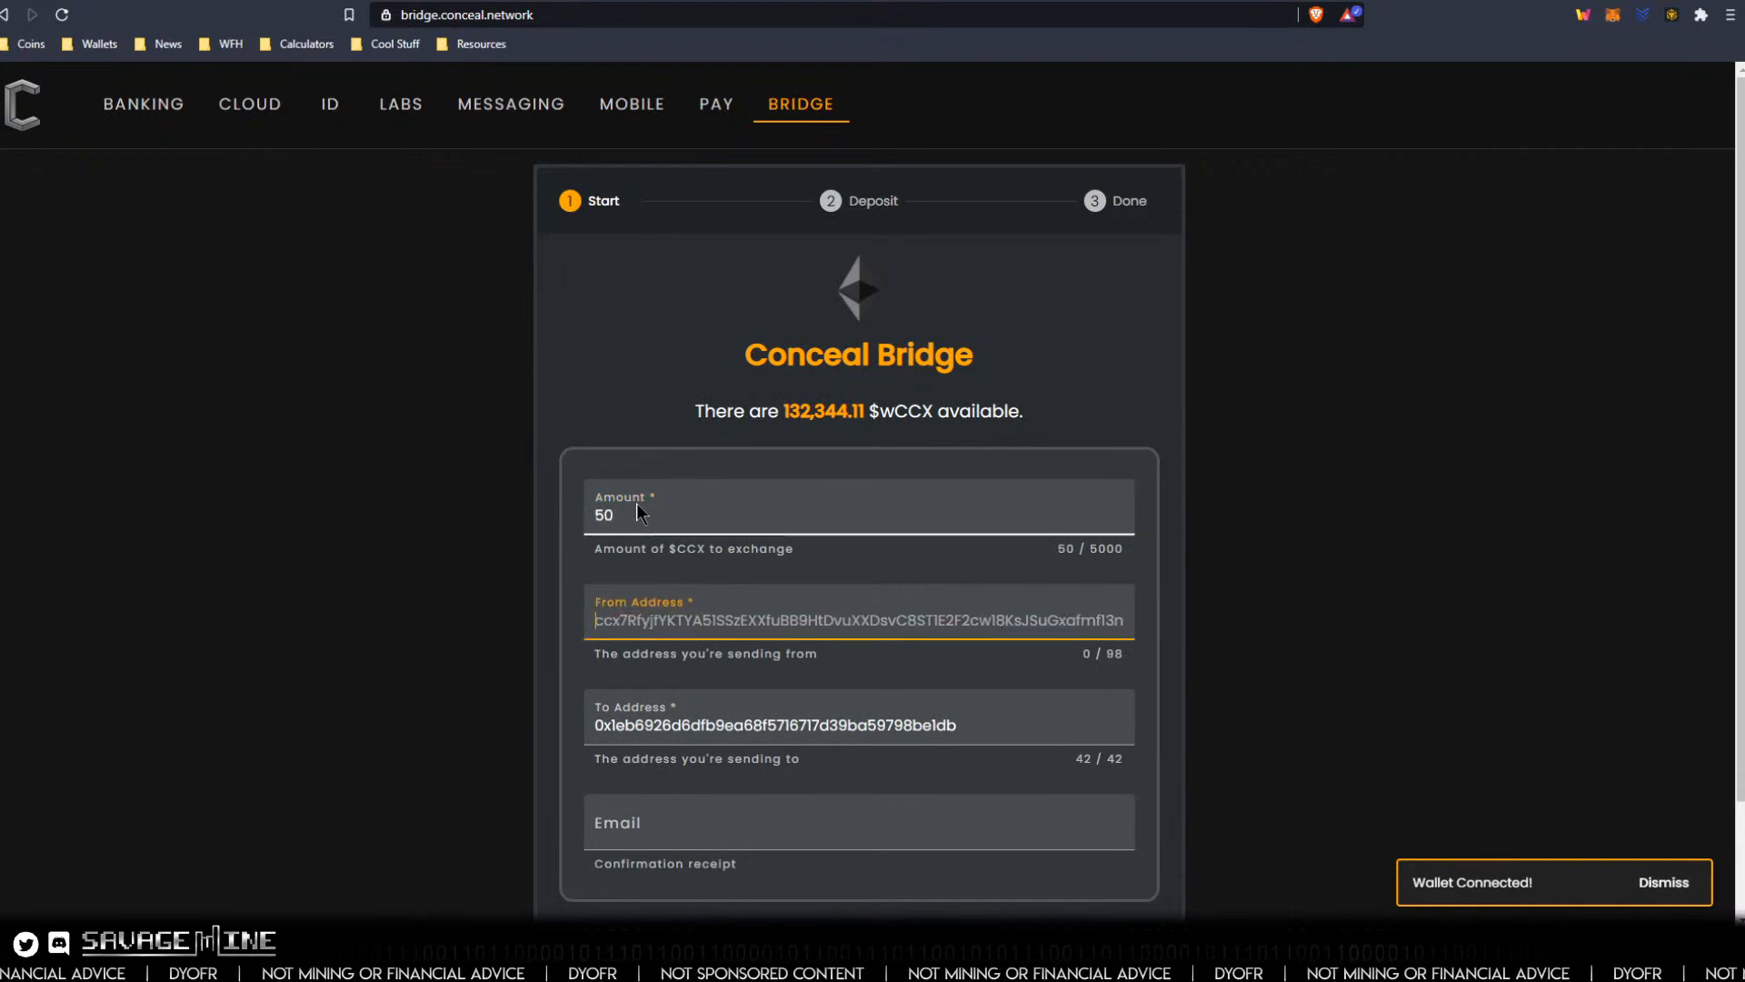
Copy the wallet address from Conceal Wallet and paste it as the From Address of the Ethereum swap.
left_click(873, 963)
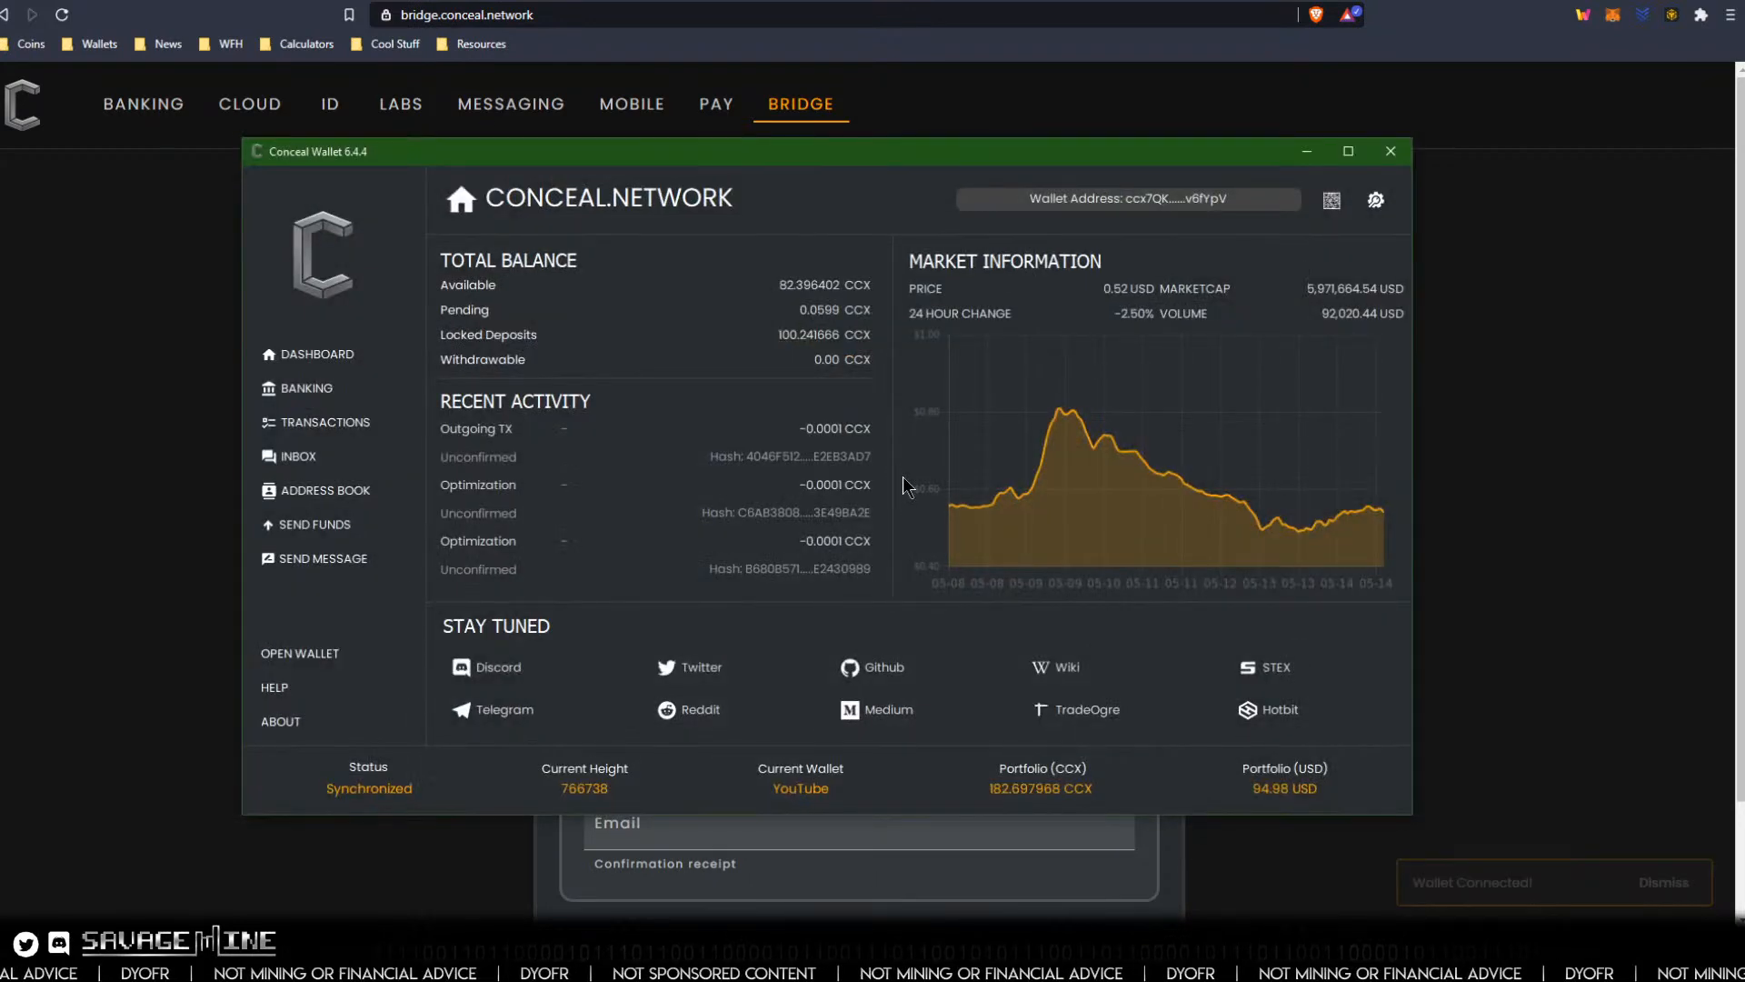
left_click(1111, 200)
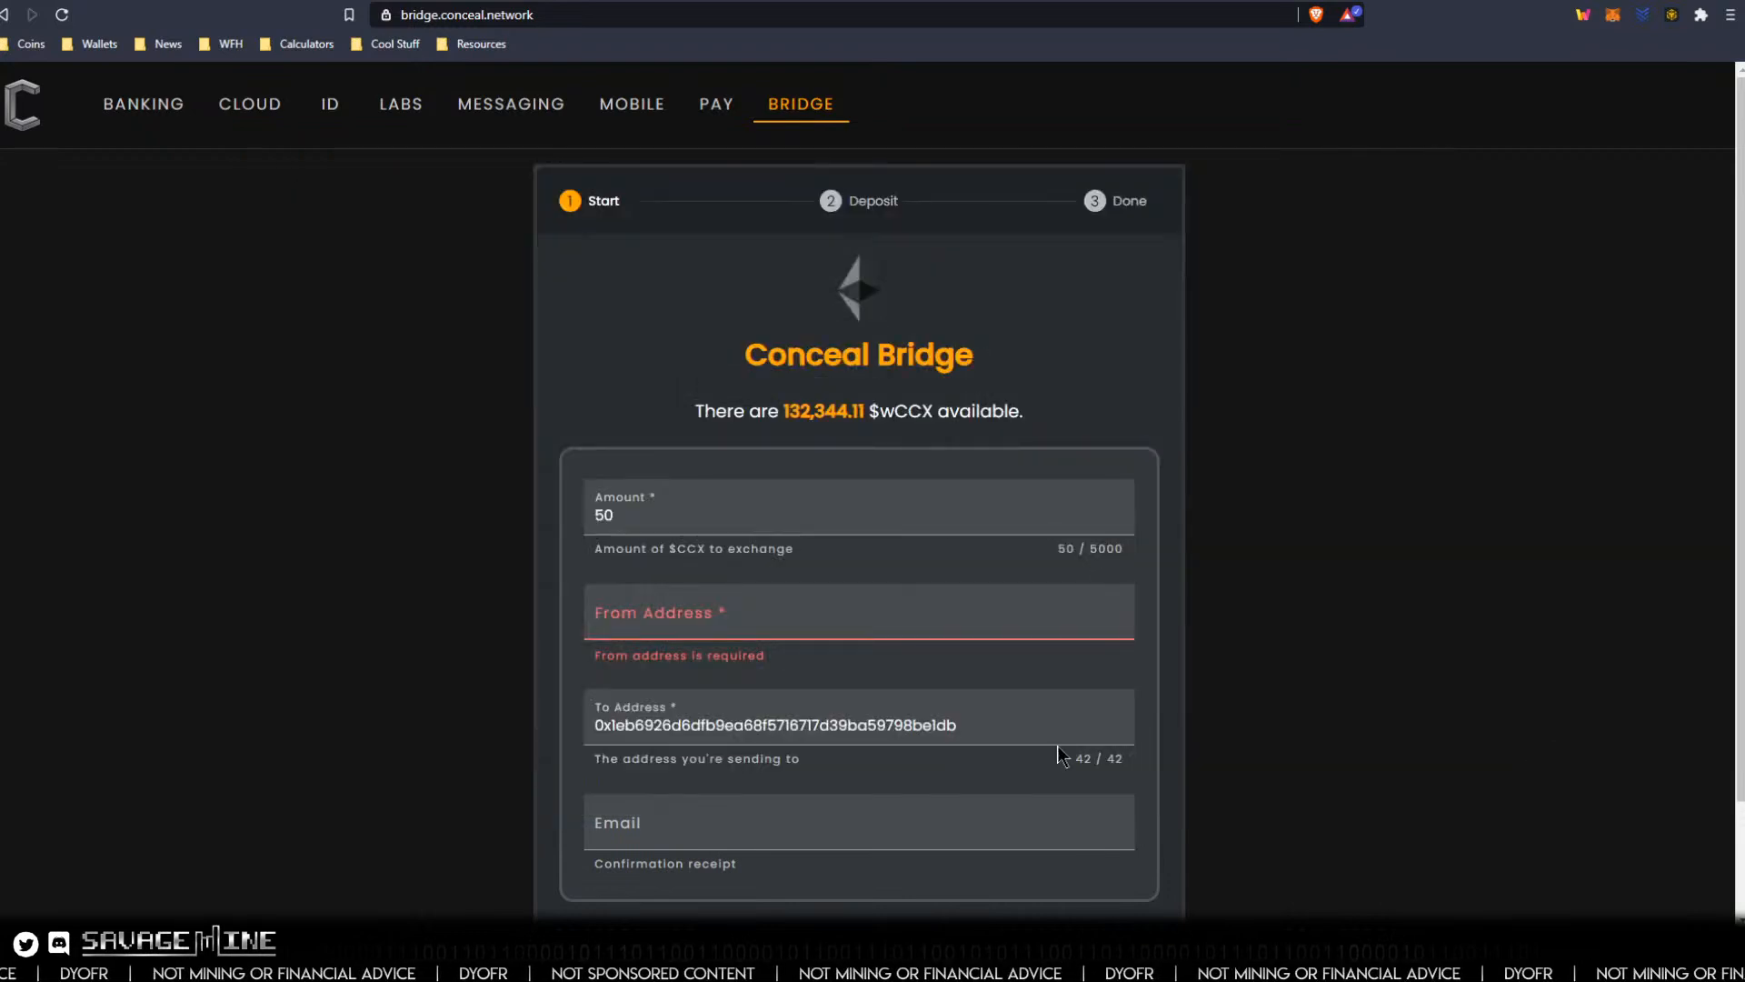
left_click(1537, 748)
left_click(680, 614)
key("ctrl+v")
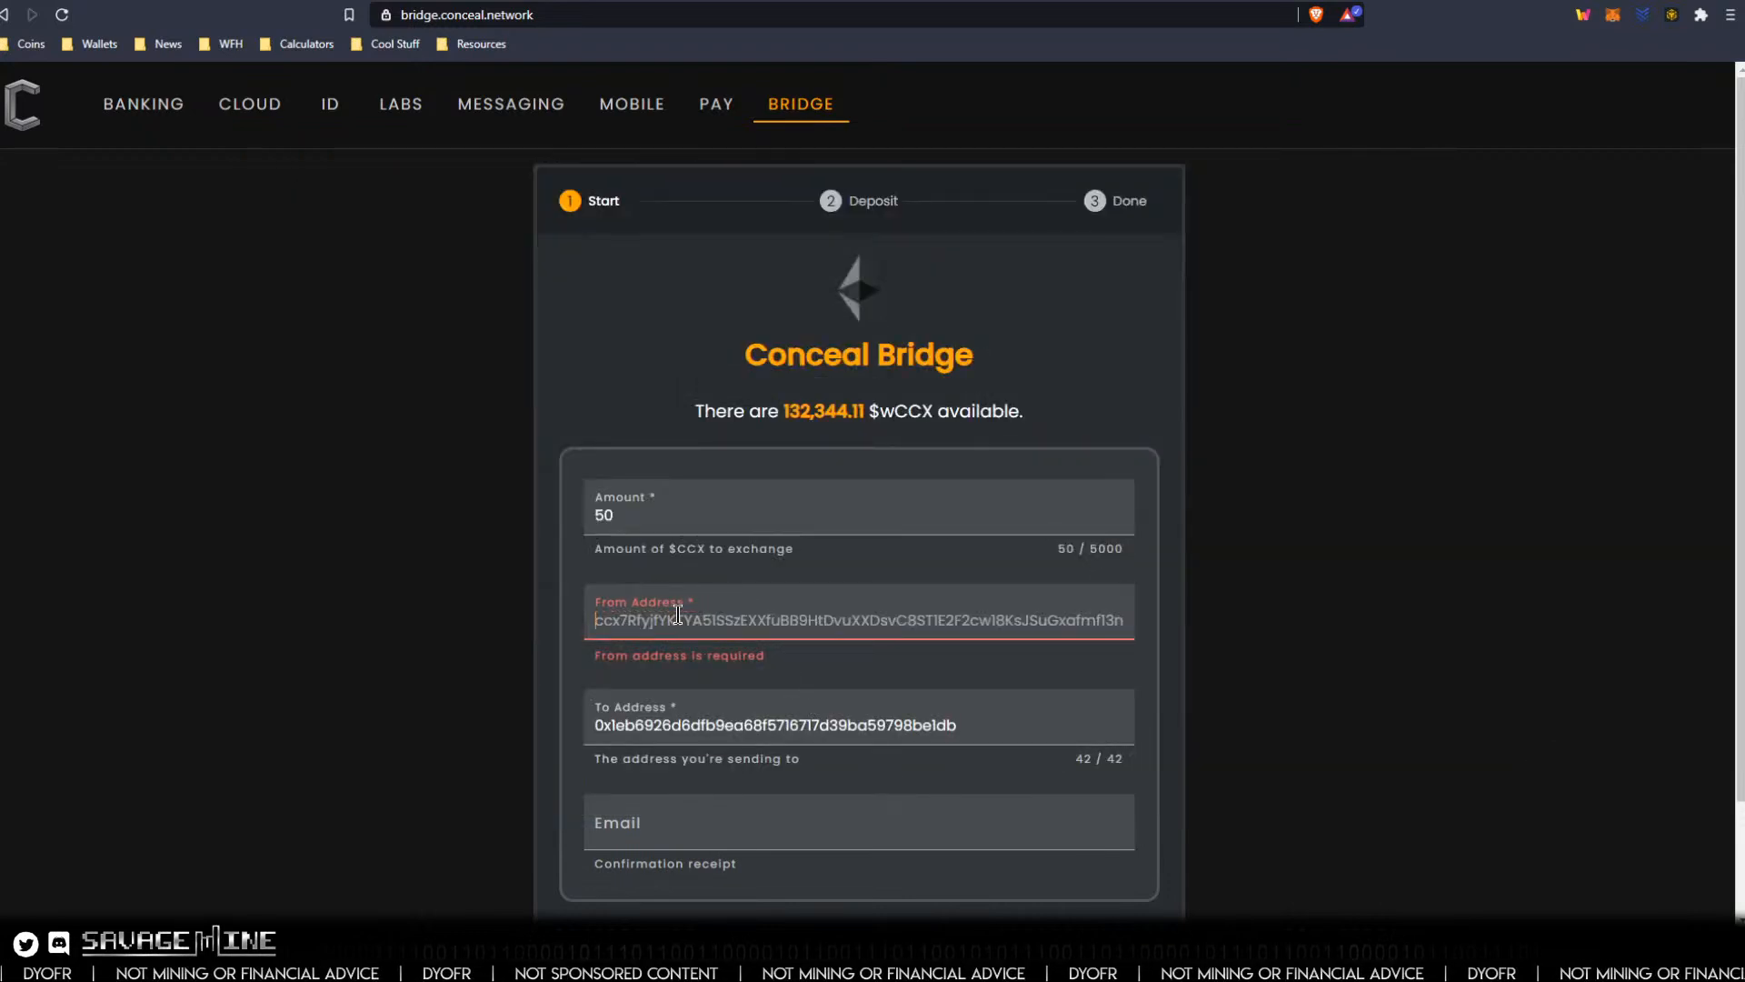
right_click(683, 618)
left_click(754, 426)
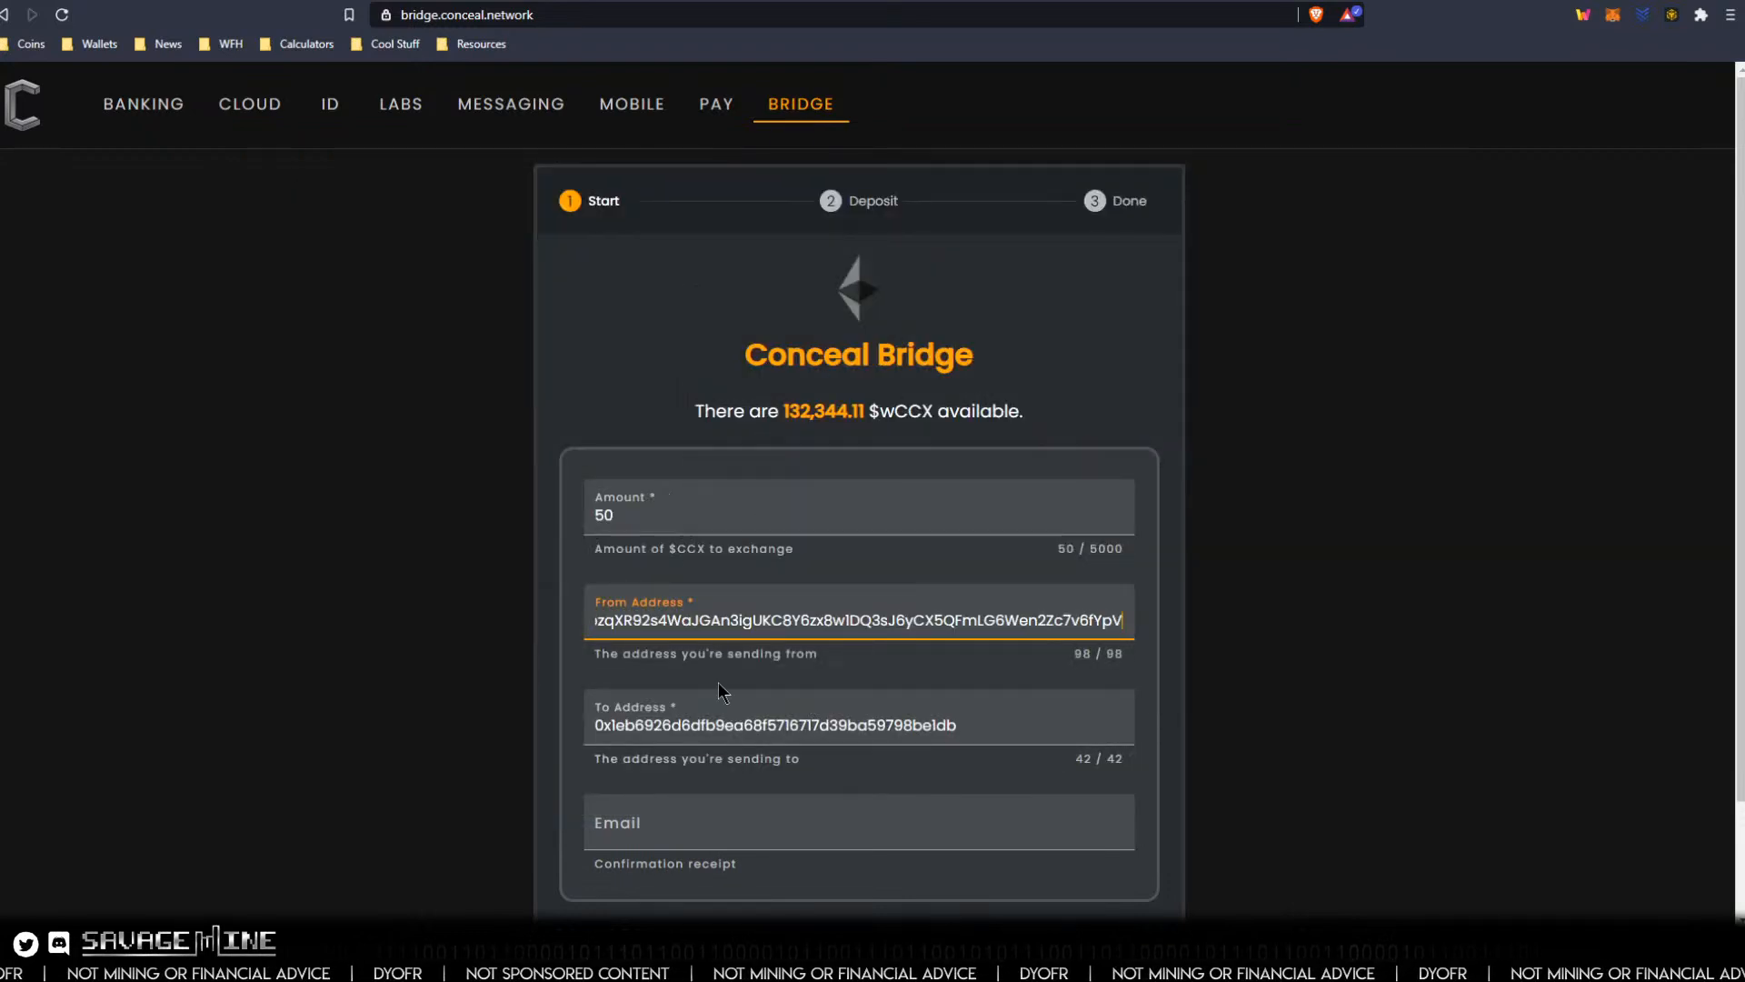
Leave the email blank and try to continue the Ethereum swap.
left_click(987, 733)
left_click(686, 823)
scroll(688, 822, "down", 2)
left_click(636, 823)
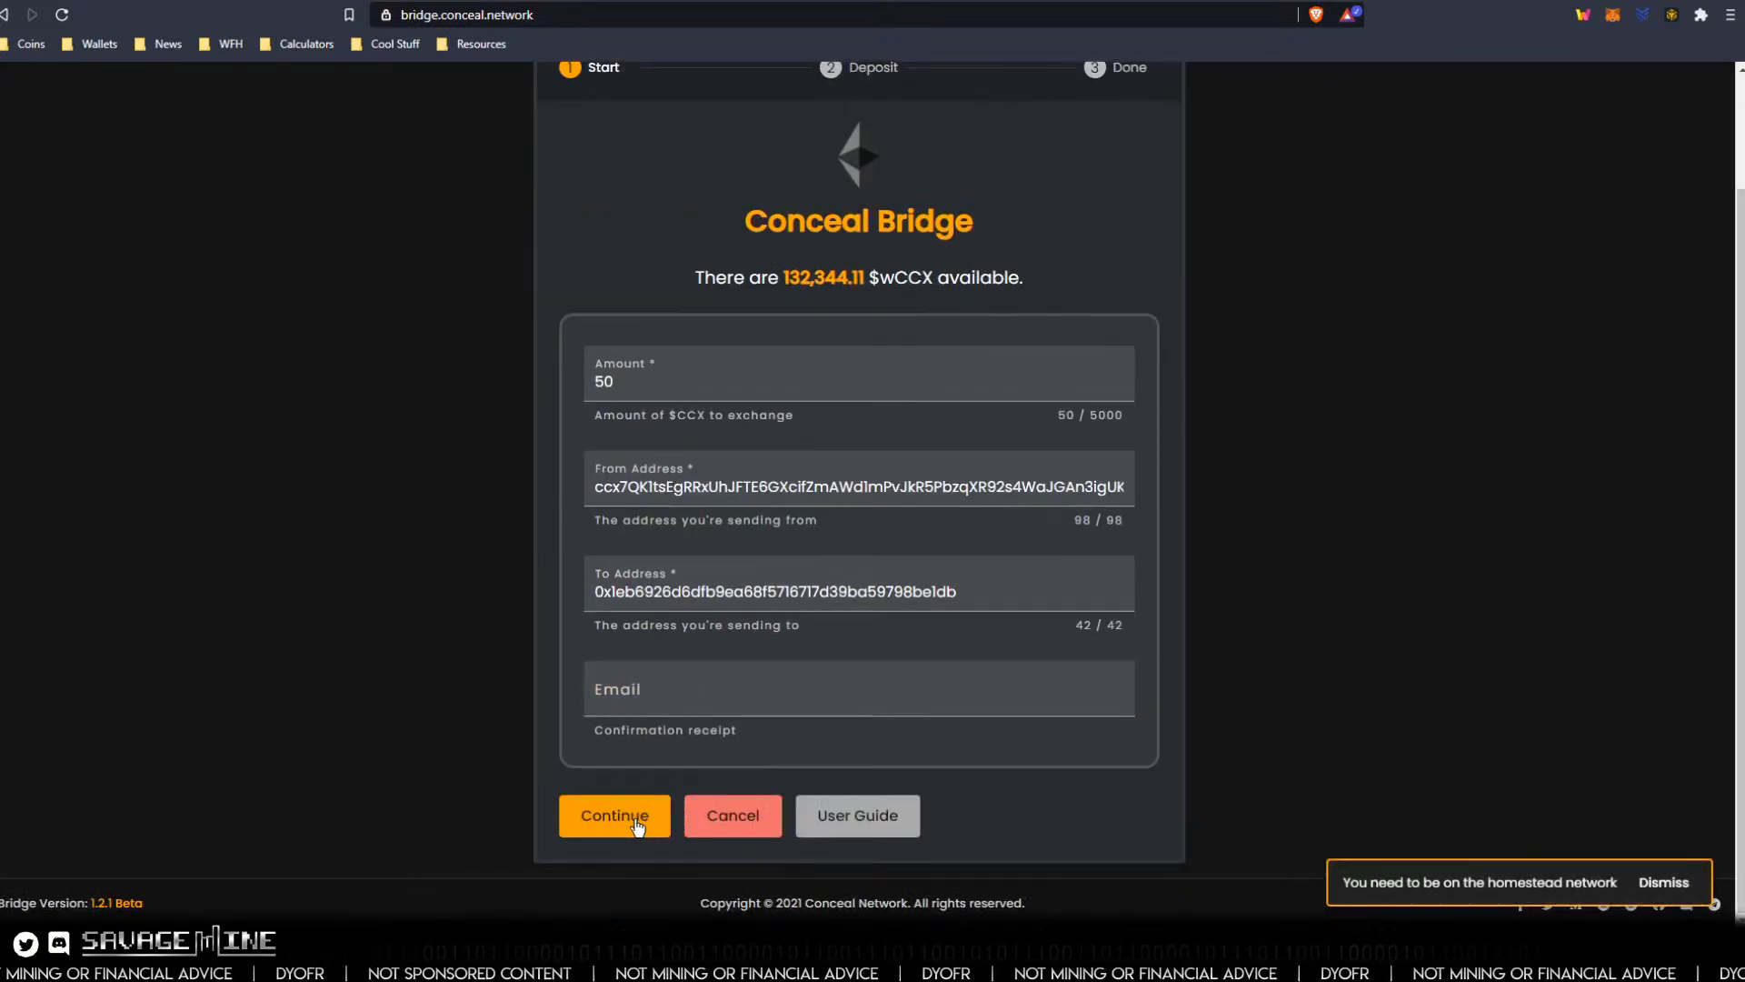
Switch MetaMask to Ethereum Mainnet and submit the Ethereum swap again.
left_click(1612, 16)
left_click(1480, 63)
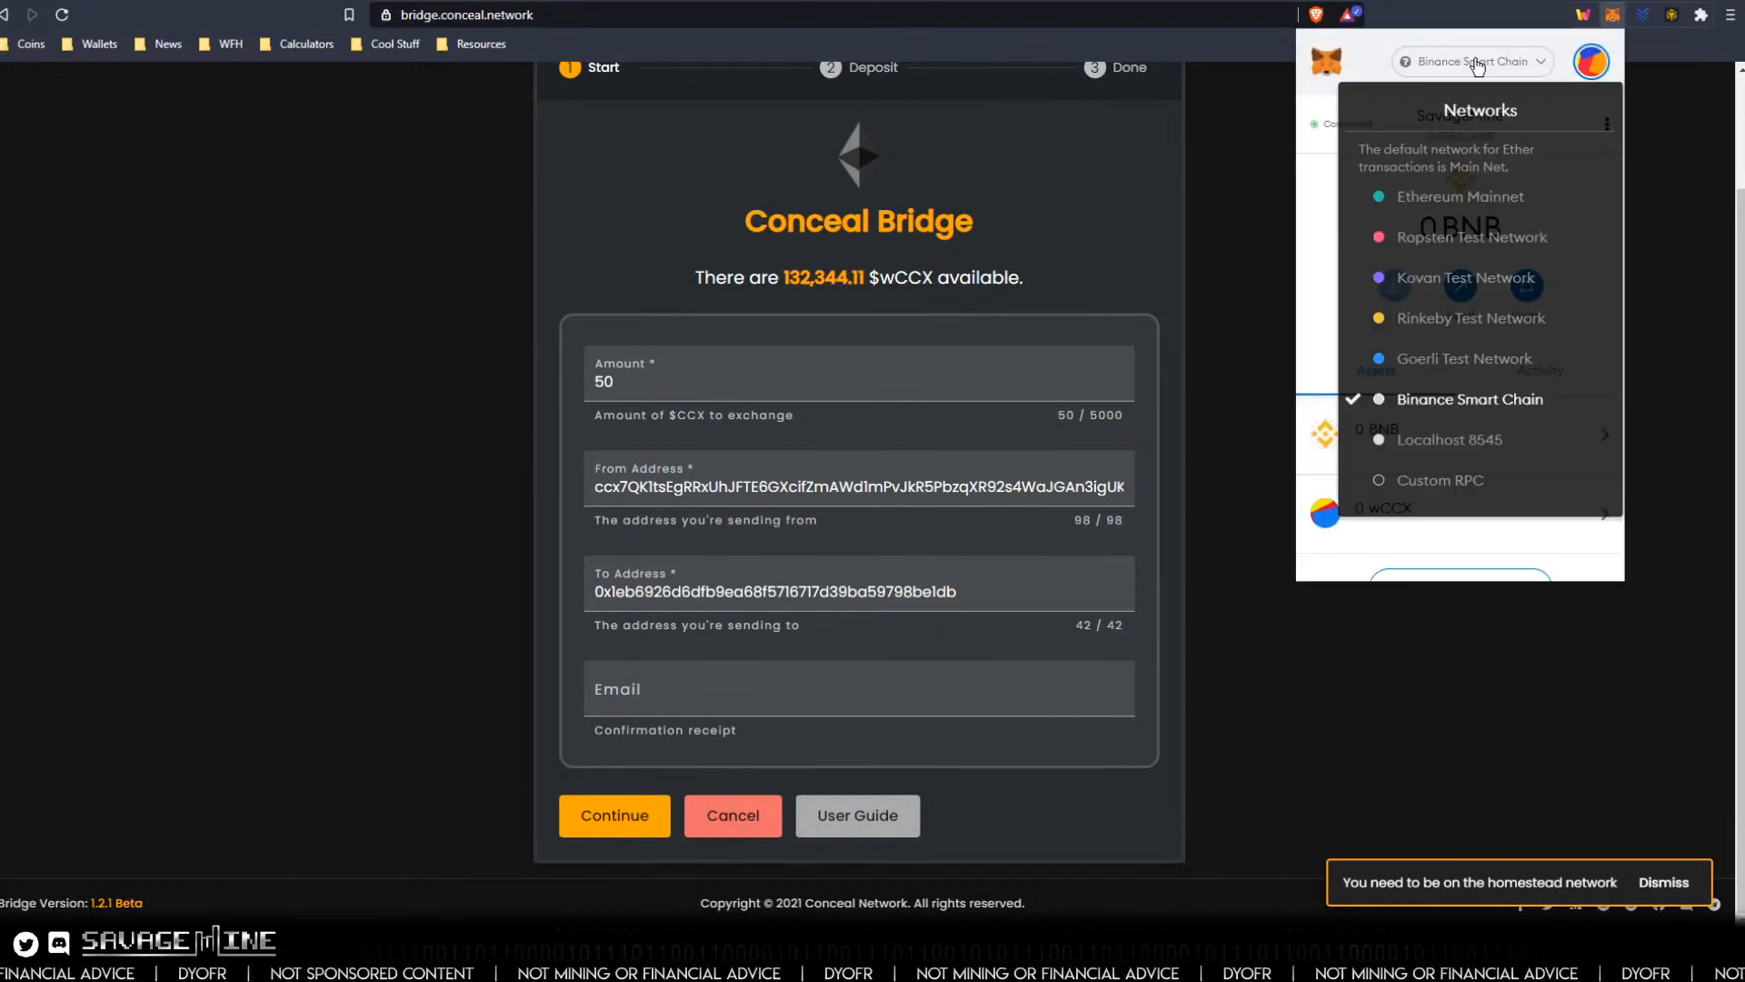
left_click(1465, 207)
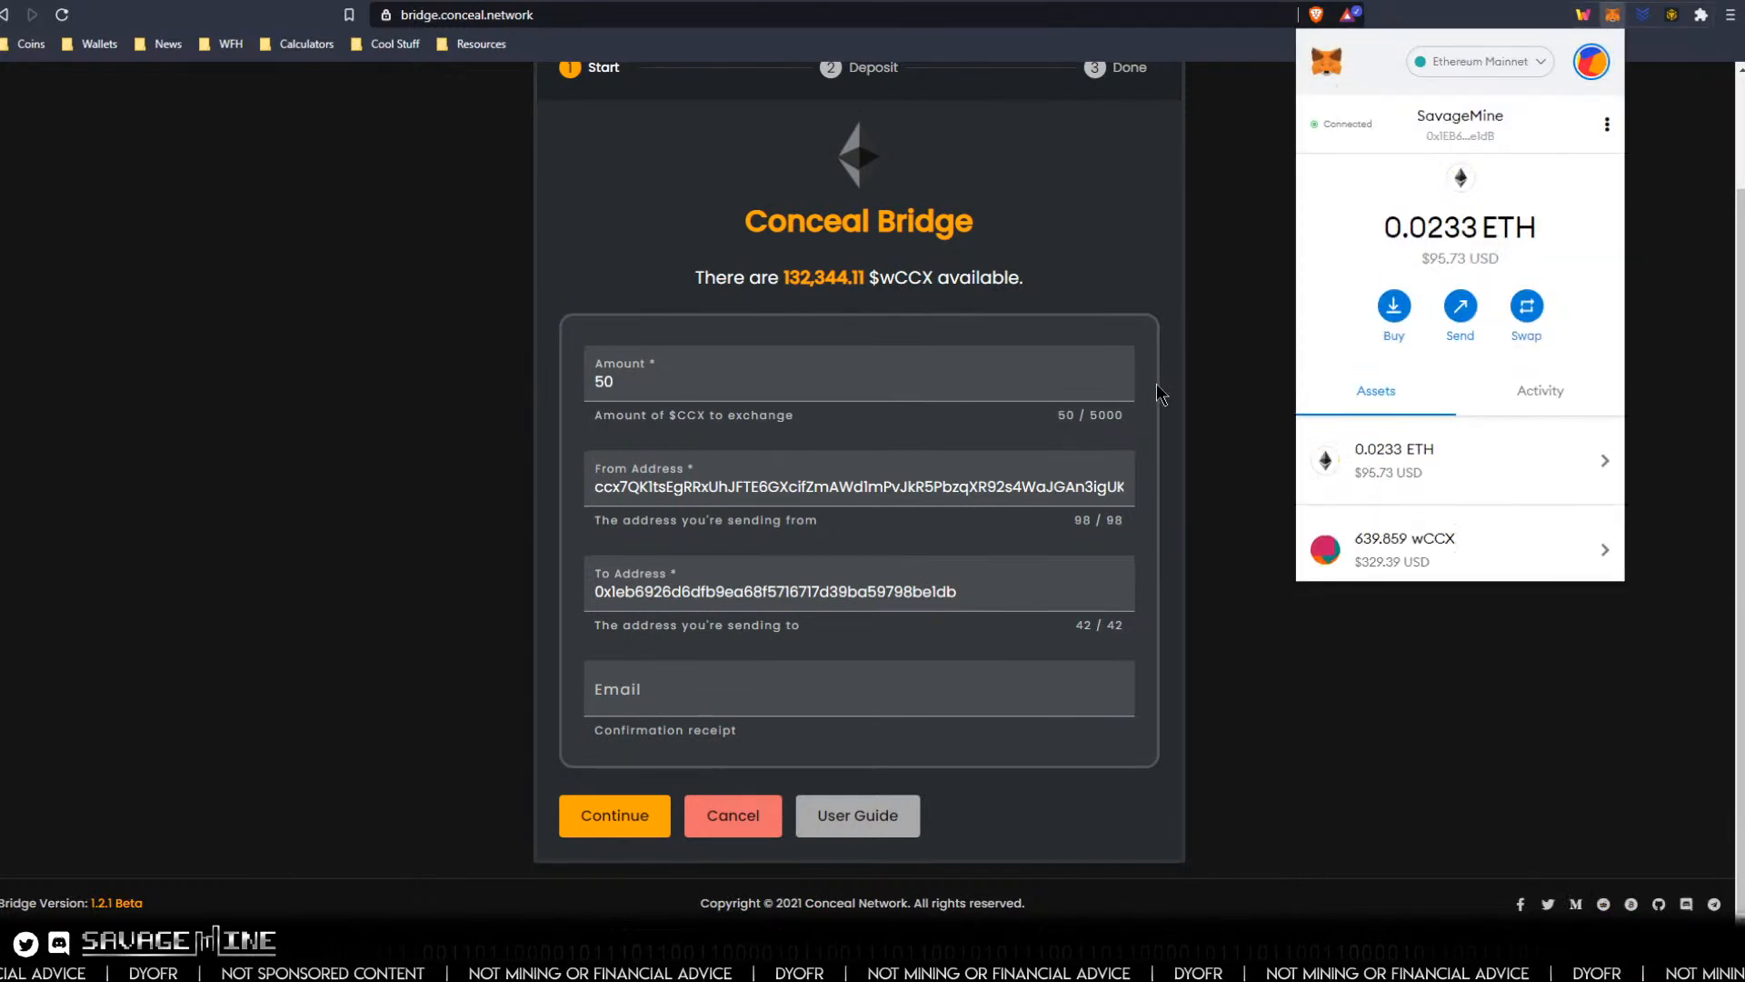
left_click(637, 819)
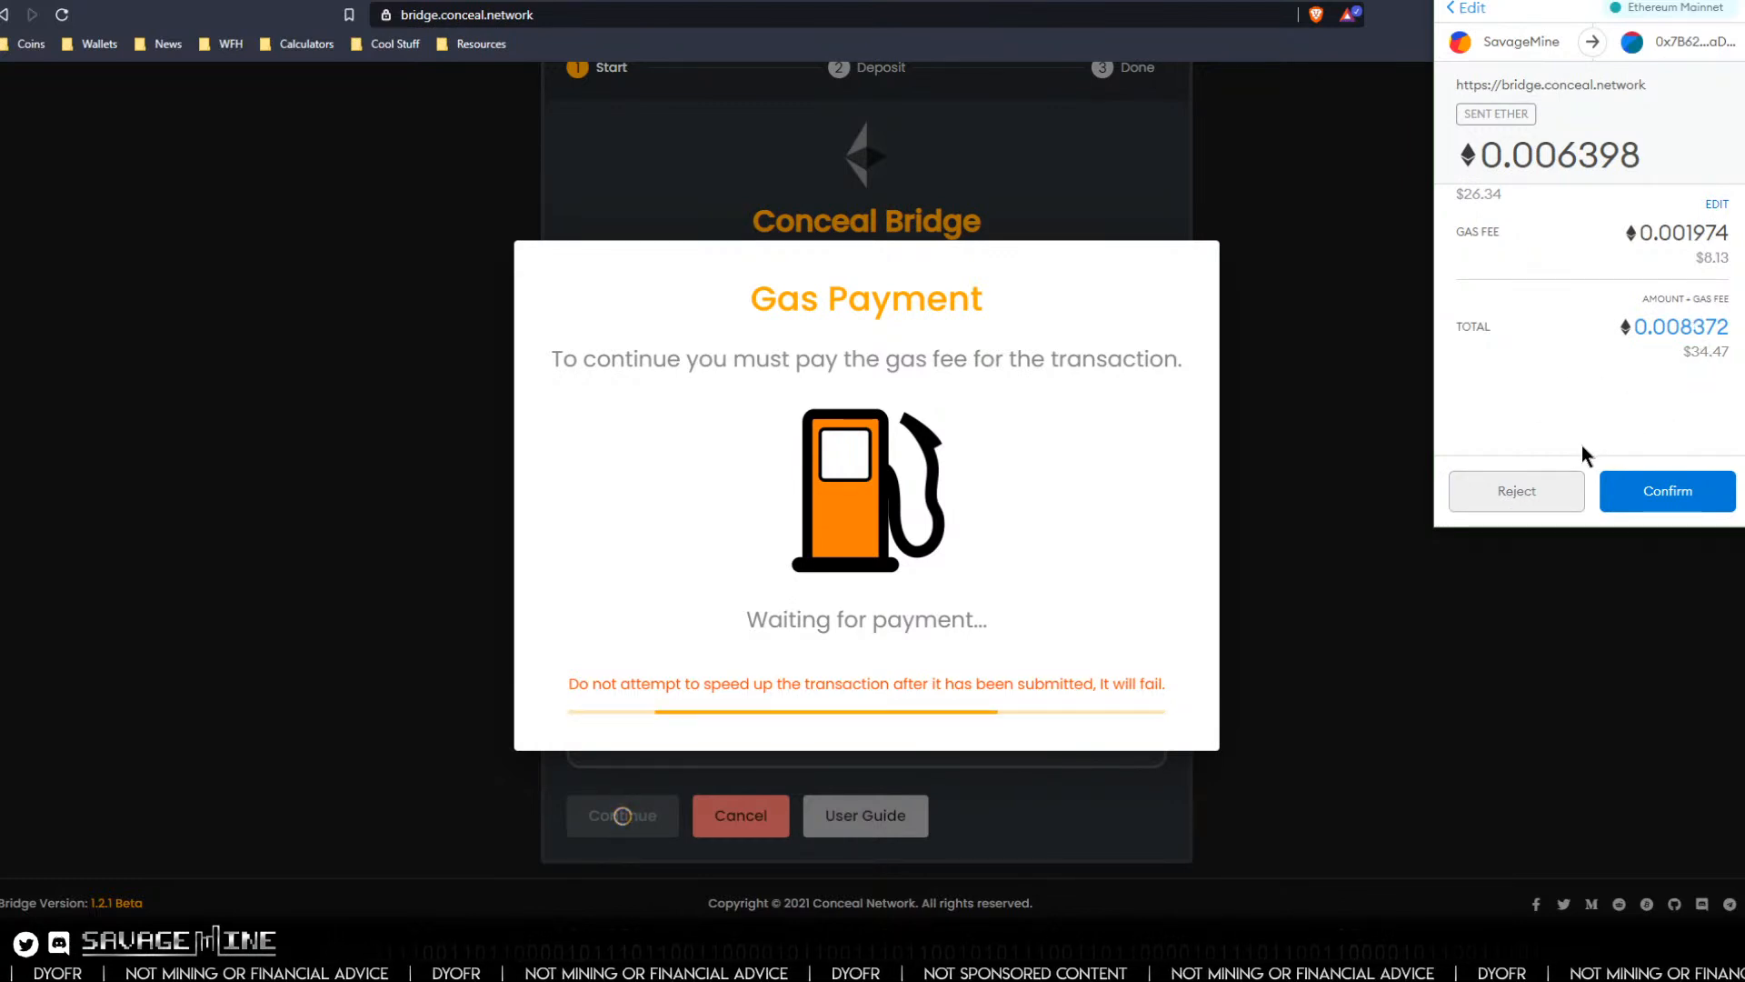
Reject the Ethereum gas payment and check the account balances in MetaMask.
left_click(1566, 490)
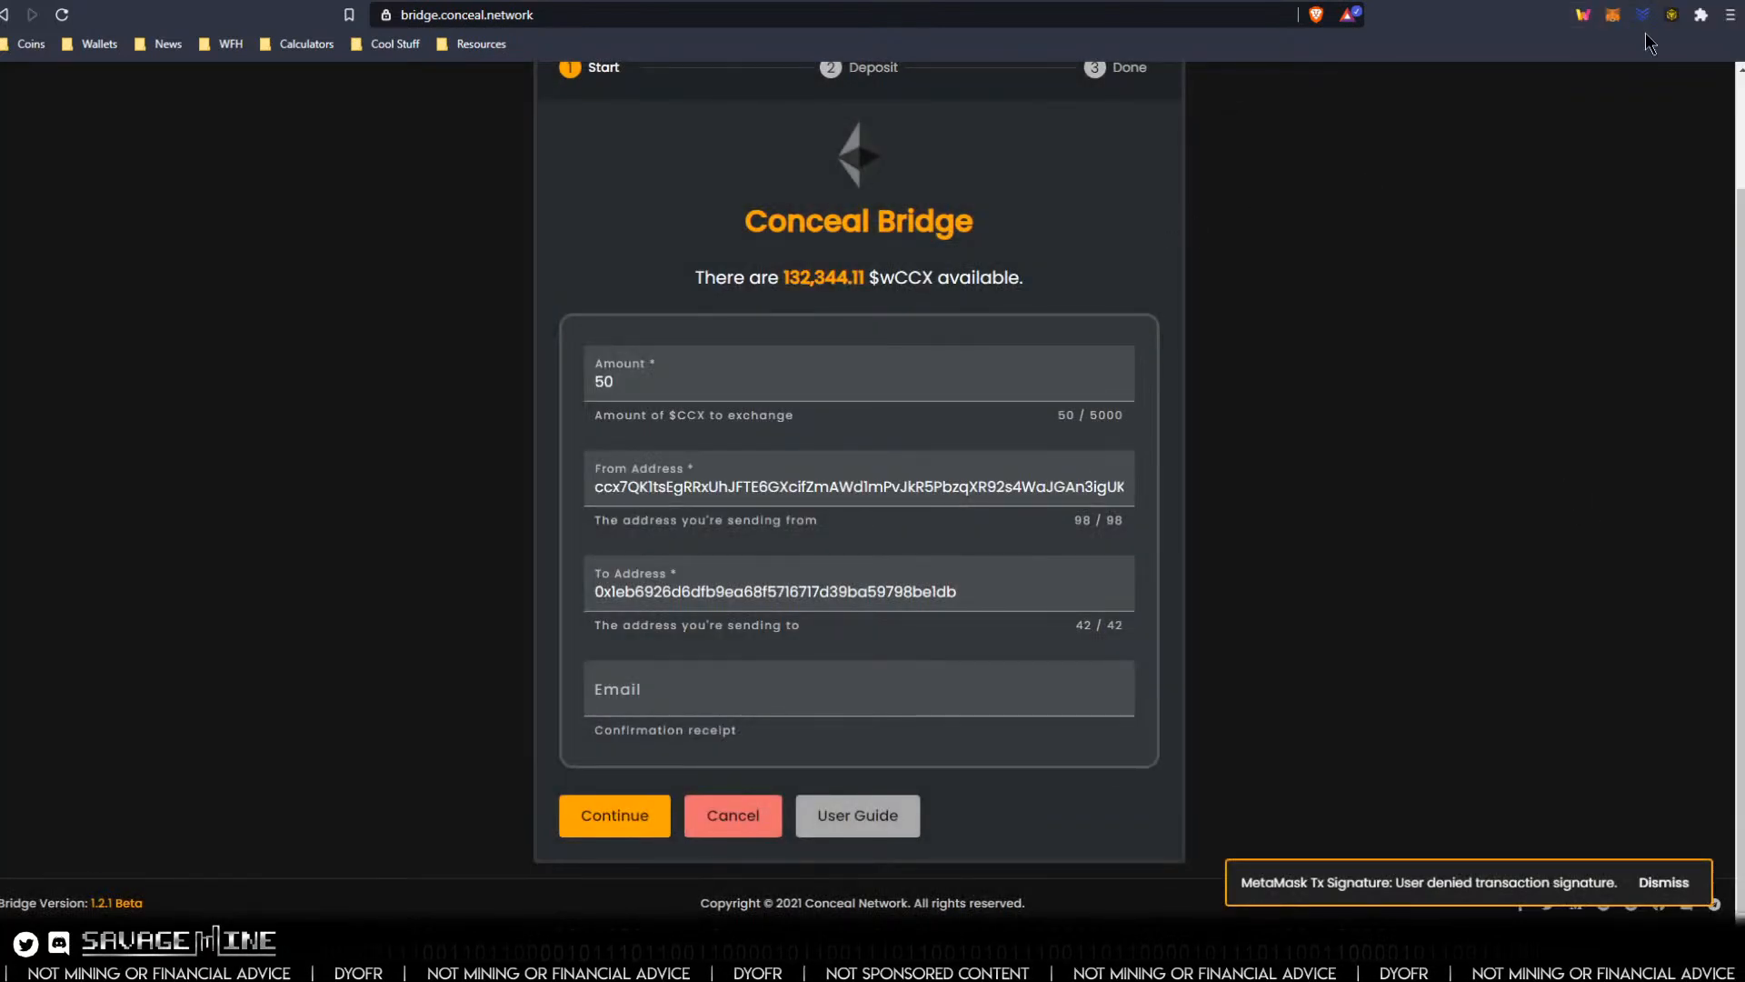
left_click(1612, 14)
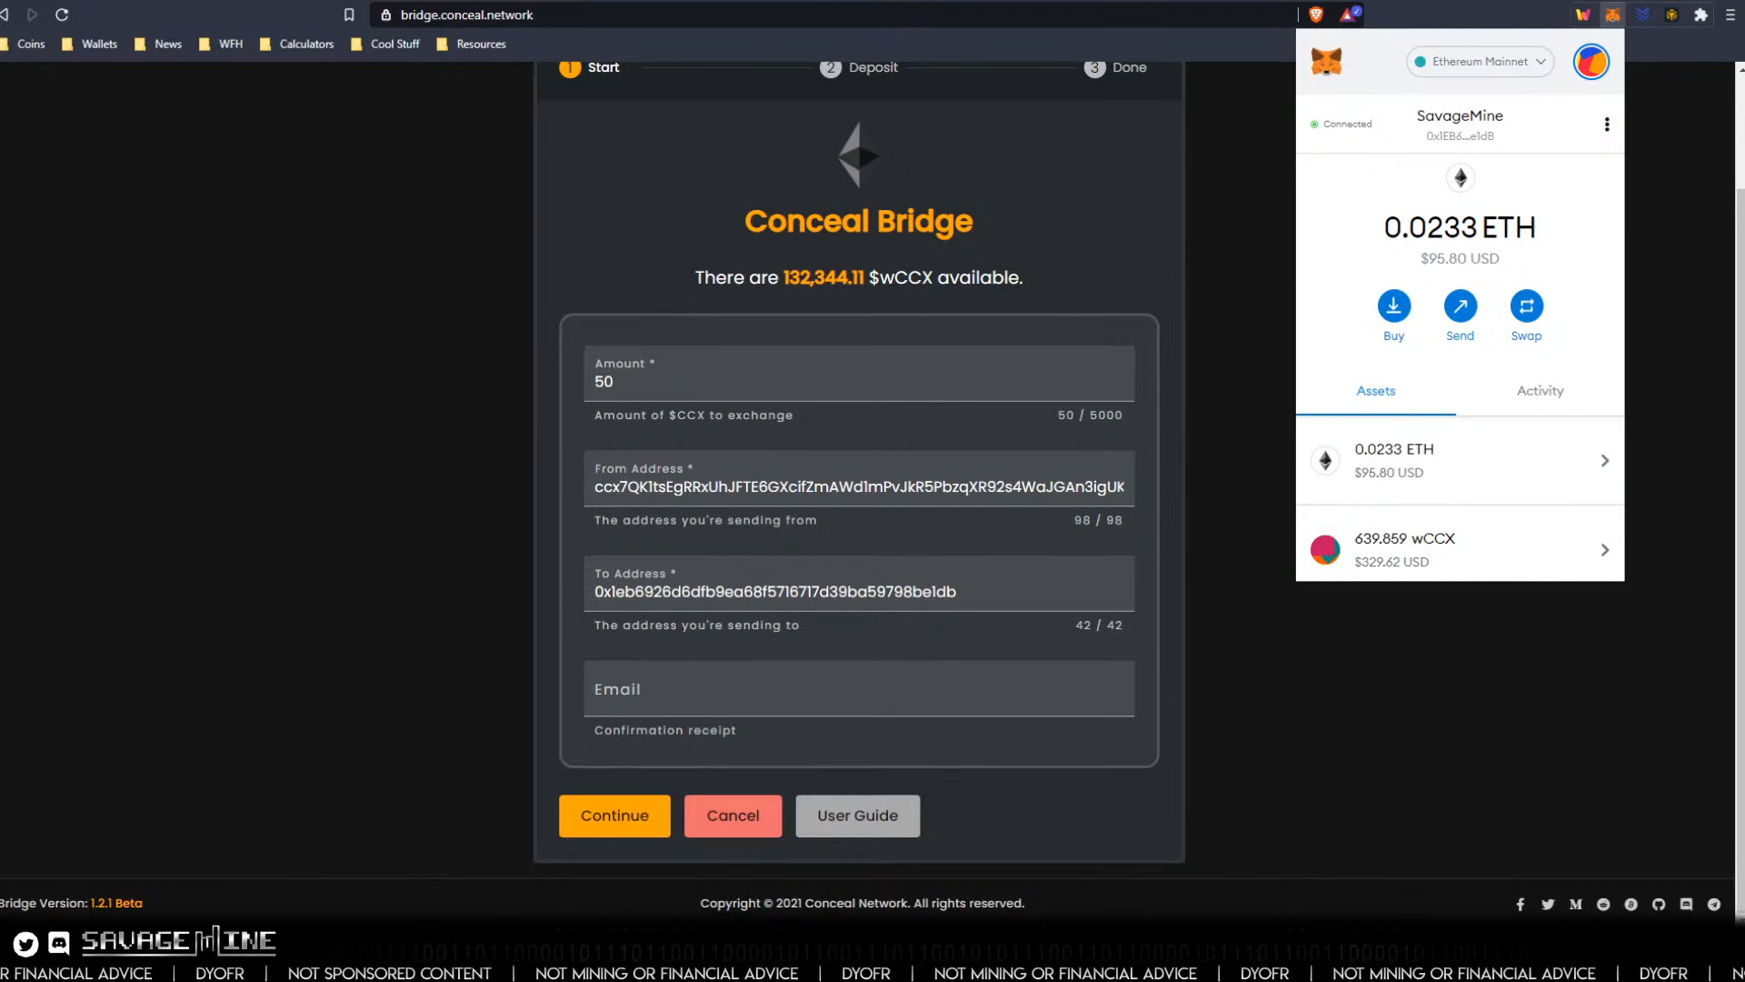
left_click(1612, 15)
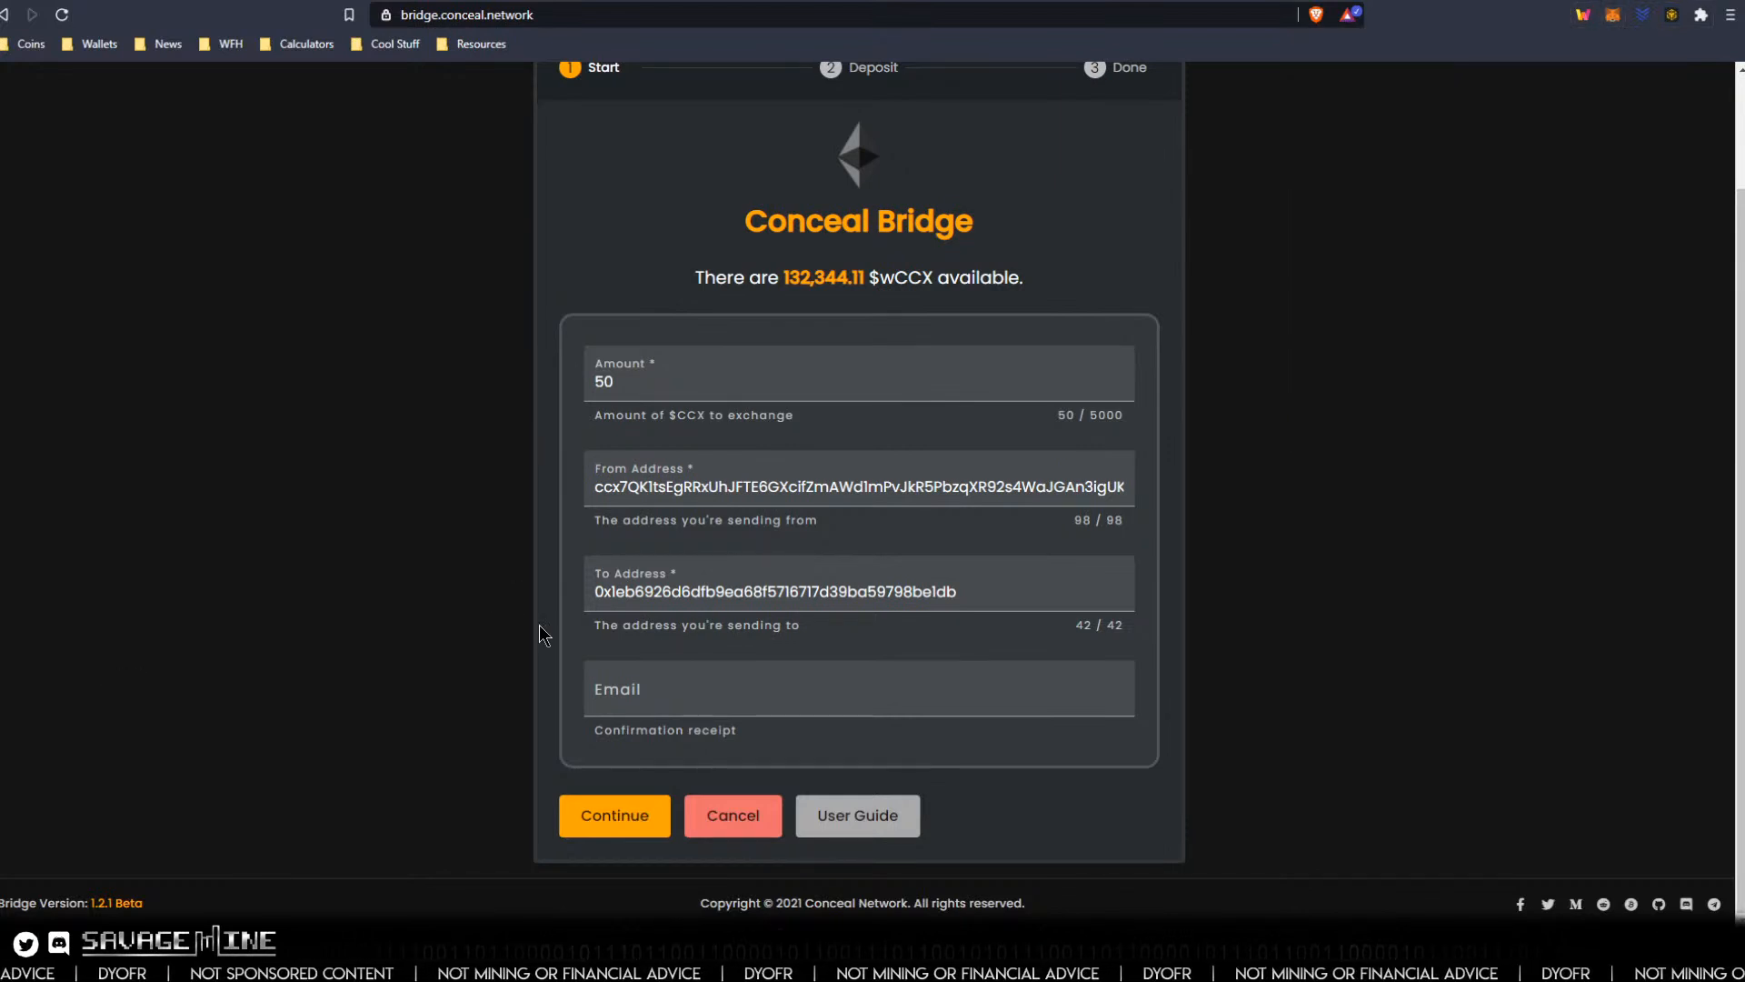
Restart the bridge swap from Conceal (CCX) to Binance Smart Chain (wCCX) and open its form.
scroll(562, 292, "up", 1)
scroll(562, 293, "up", 1)
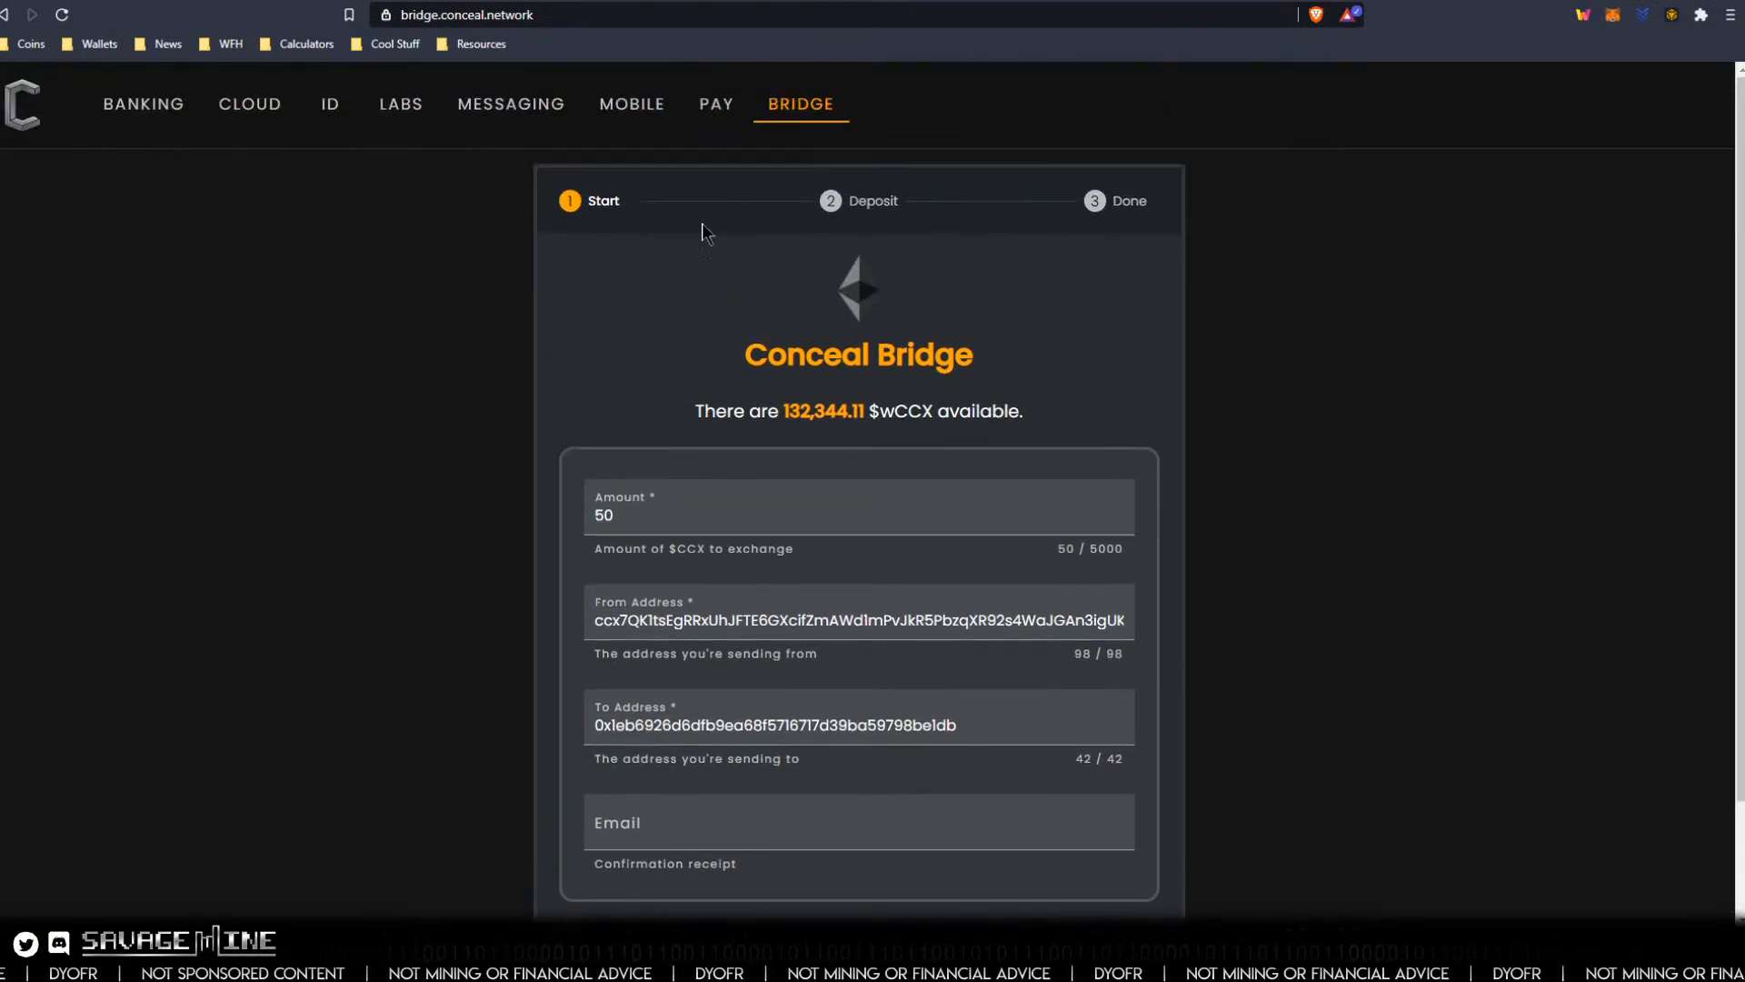
left_click(804, 103)
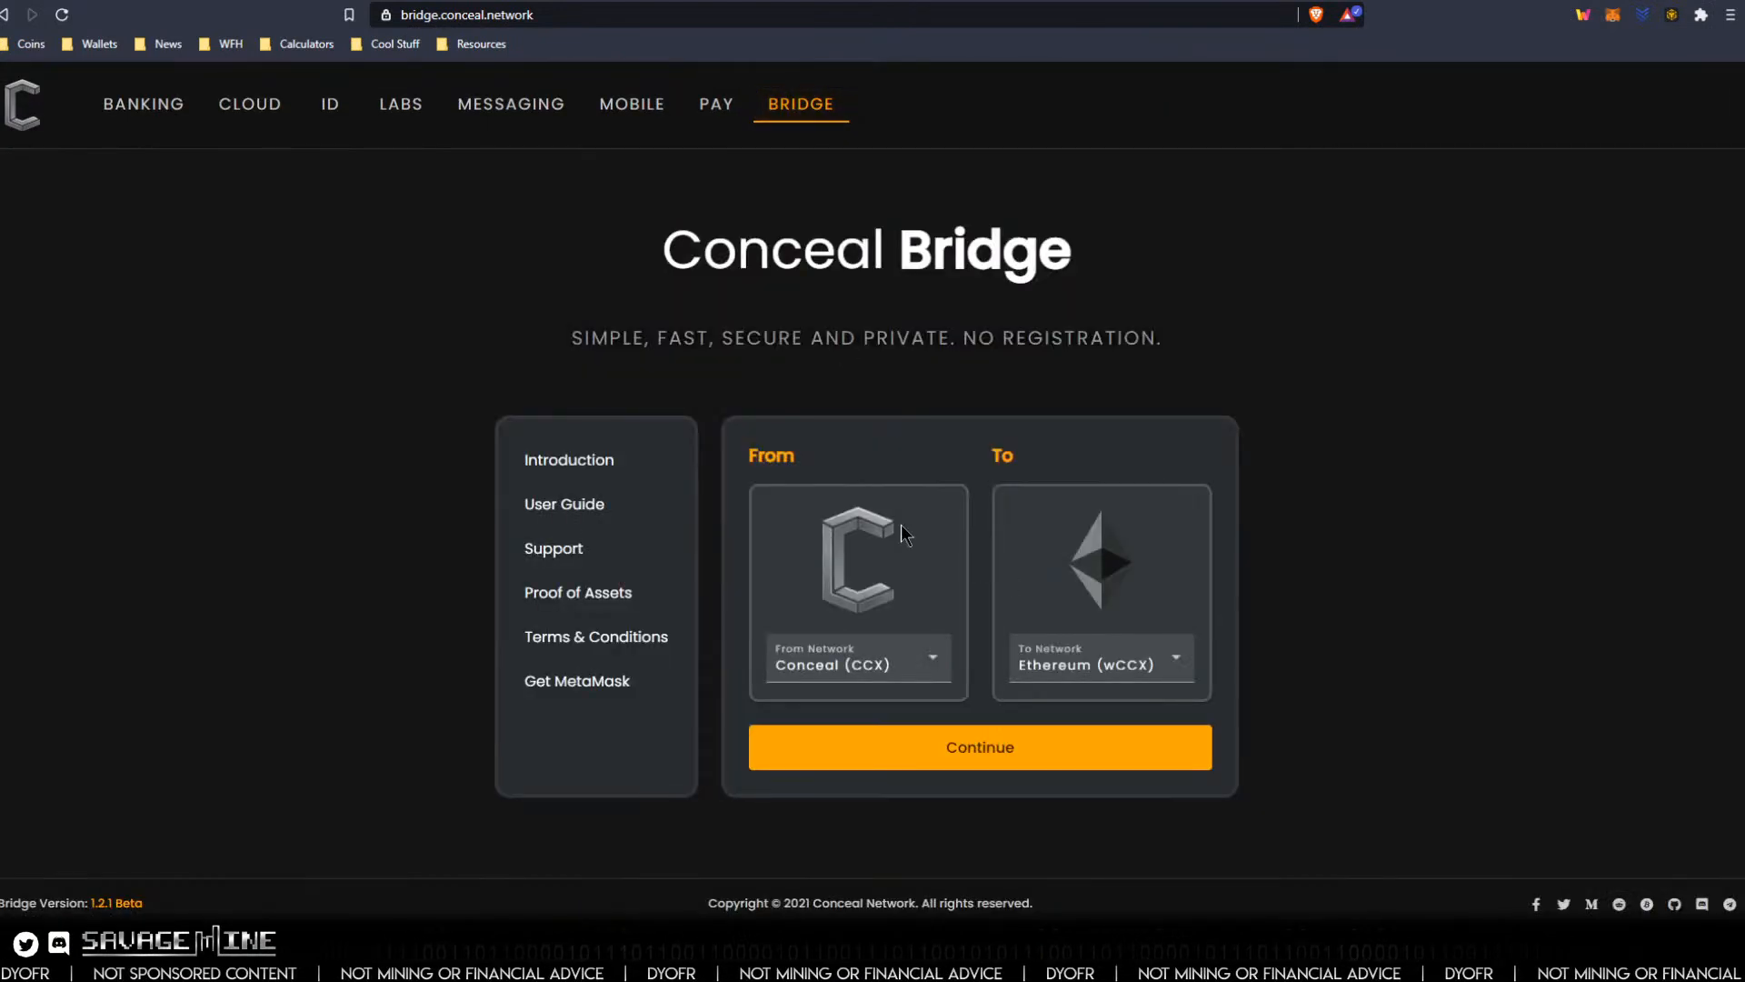
left_click(1125, 668)
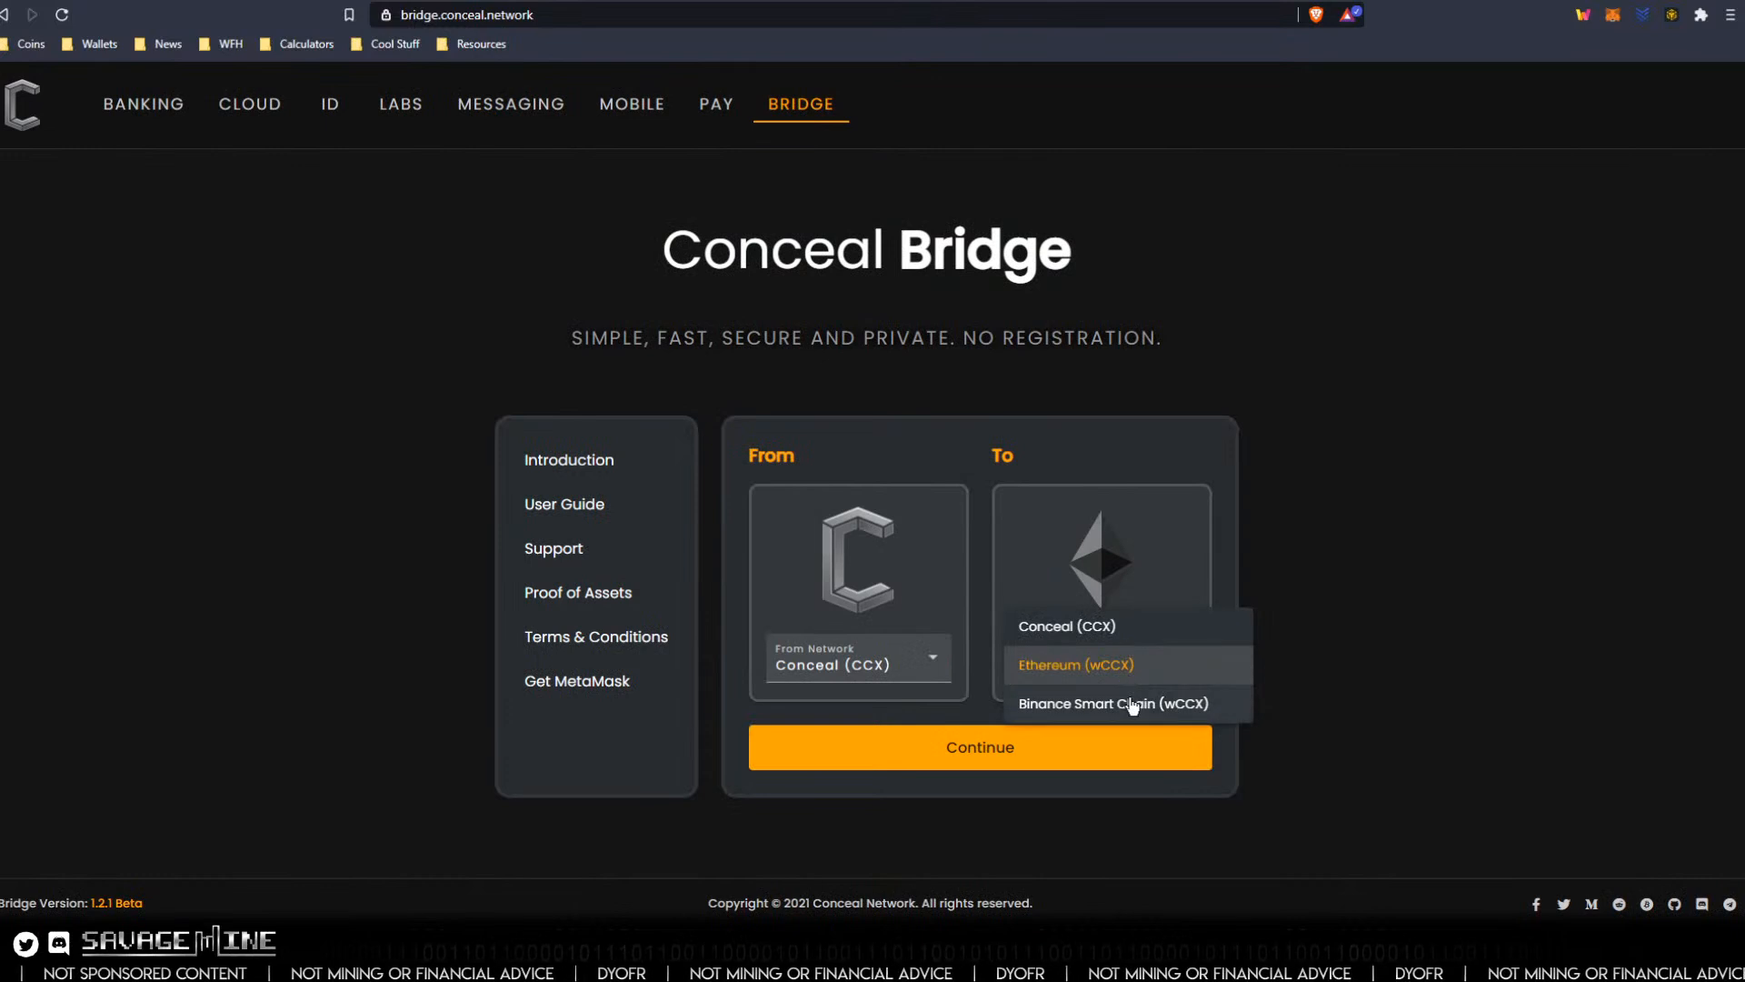
left_click(1126, 704)
left_click(991, 753)
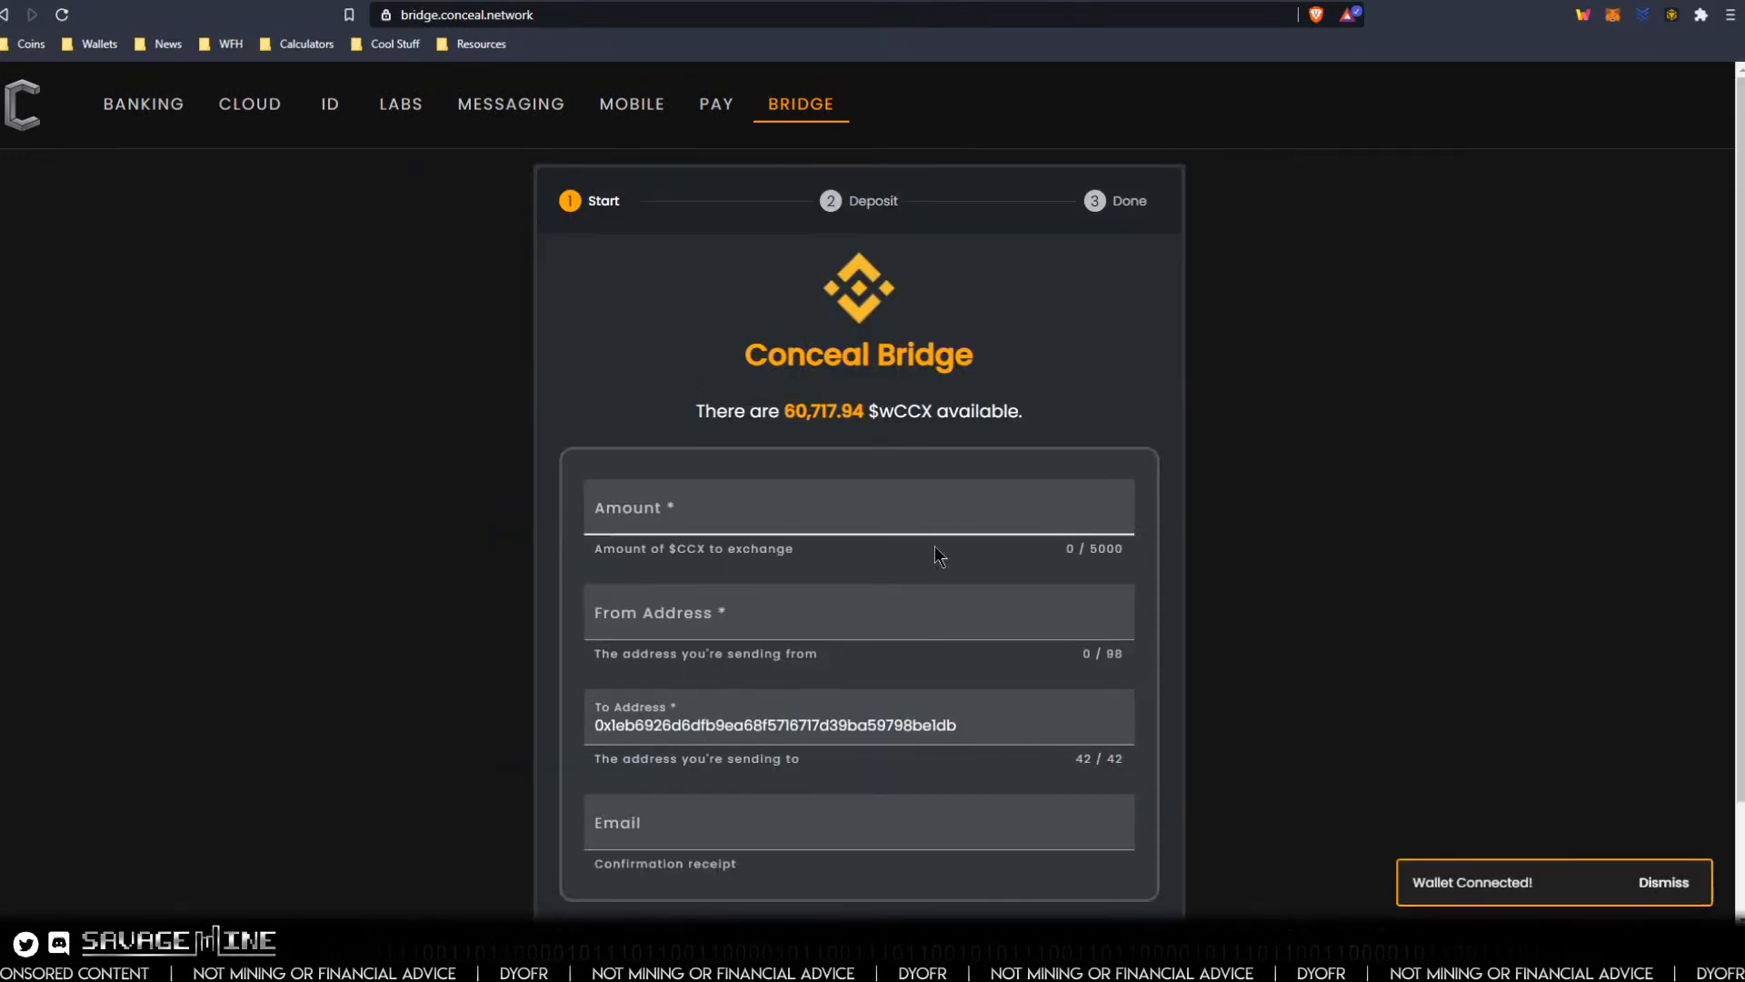
Switch MetaMask to Binance Smart Chain and view the details of its BNB asset.
left_click(1613, 15)
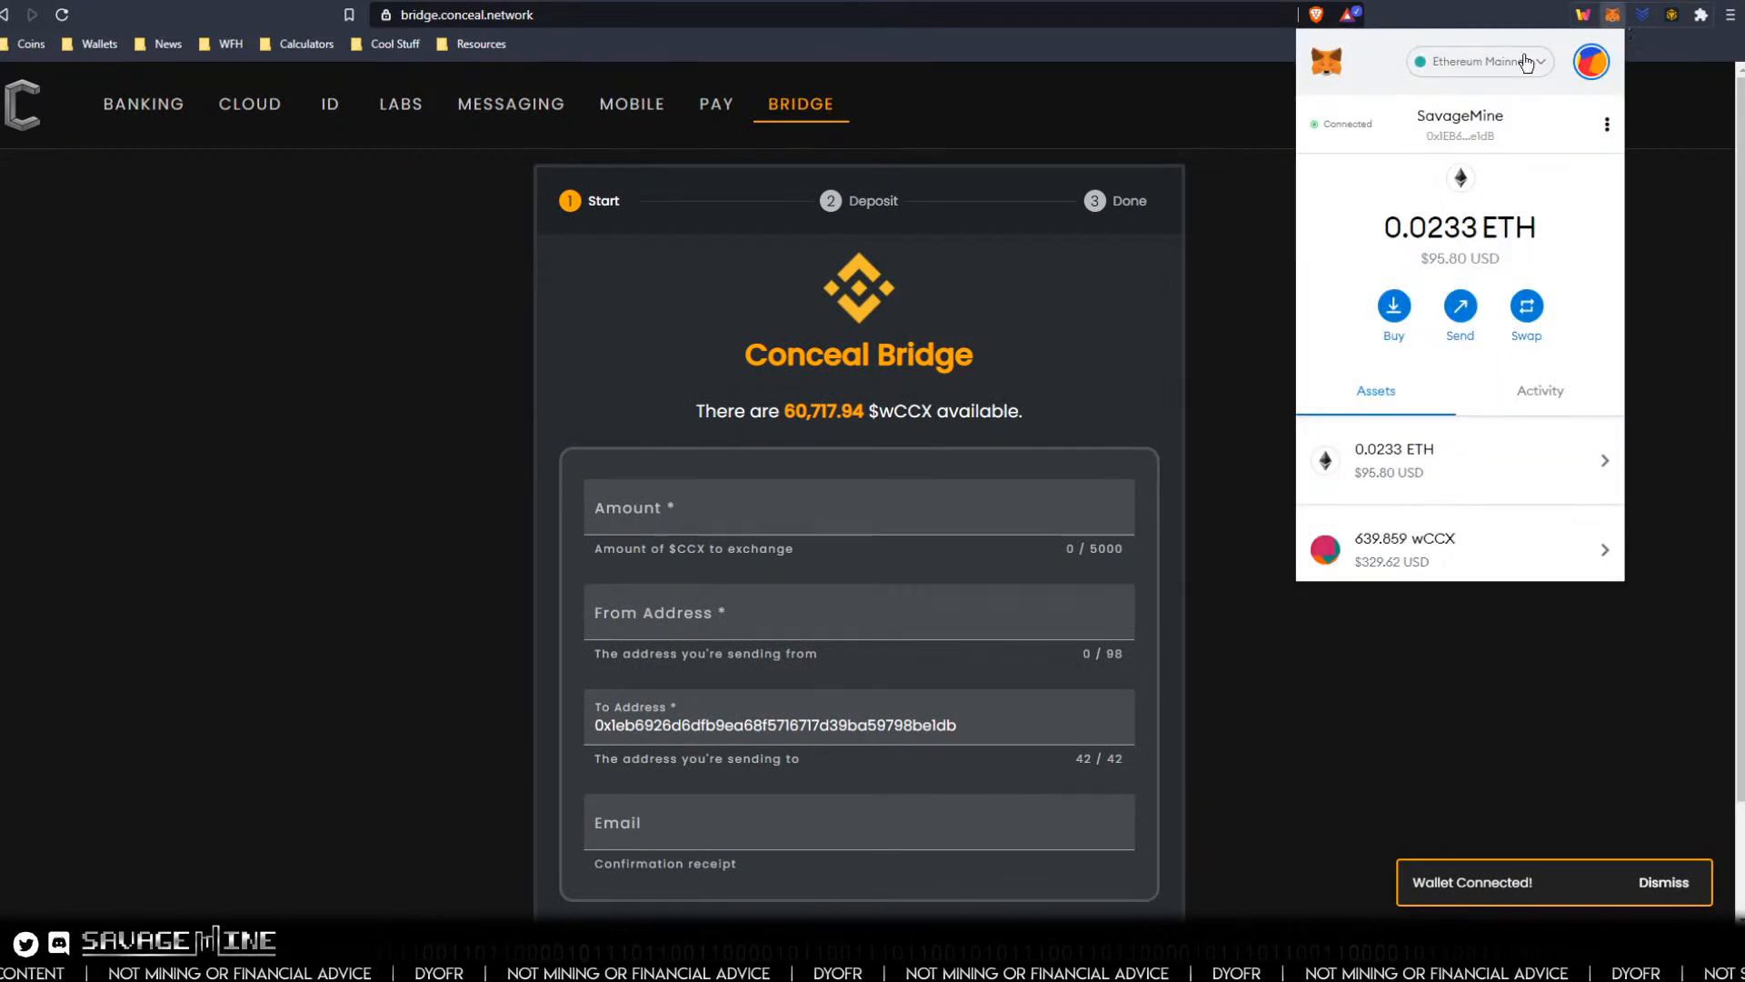
left_click(1470, 64)
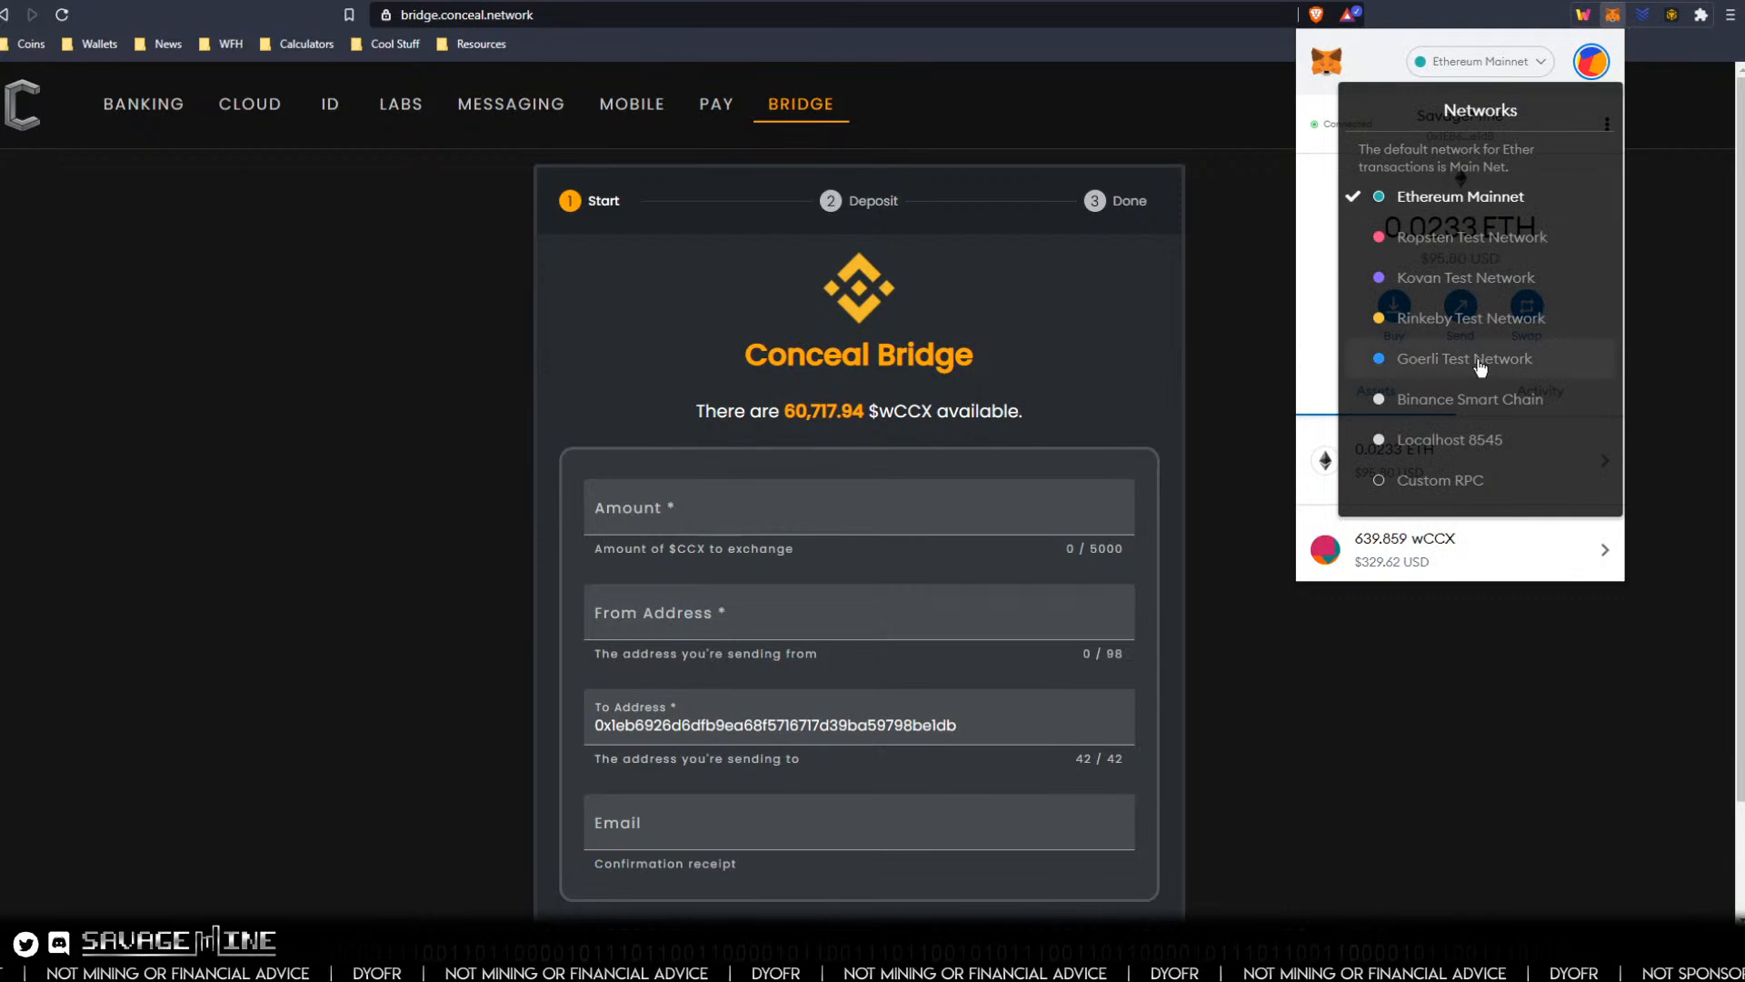
left_click(1479, 405)
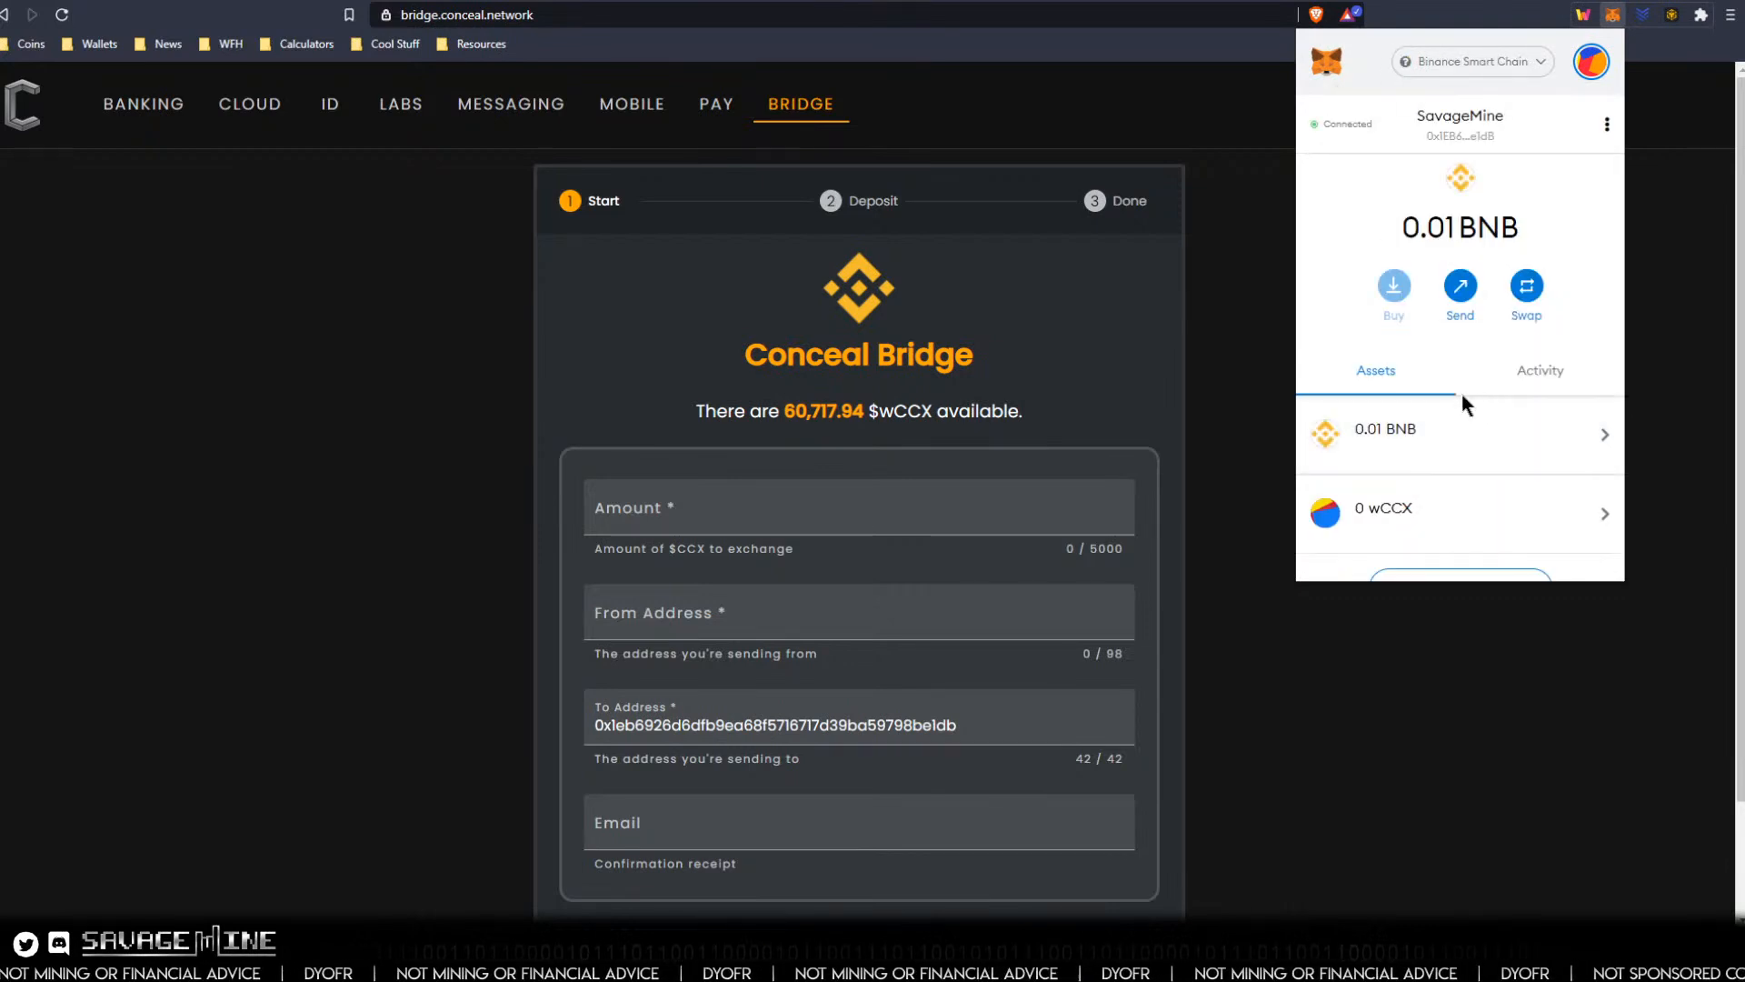
left_click(1431, 441)
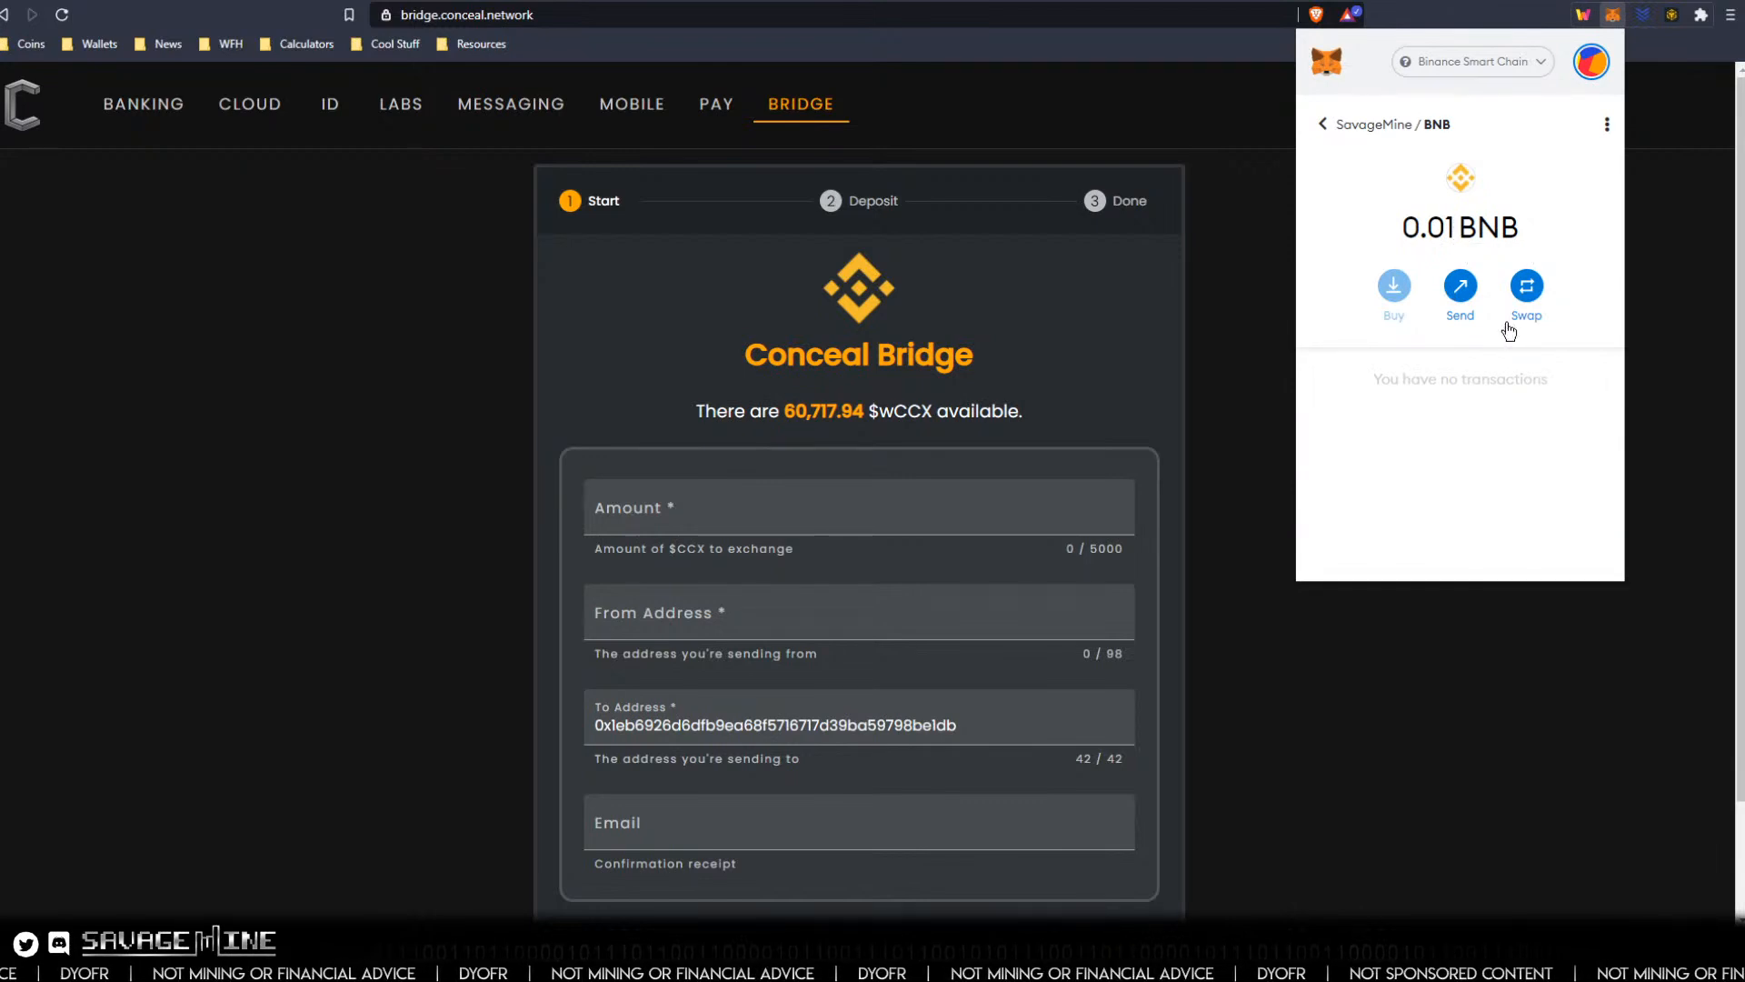
left_click(1323, 123)
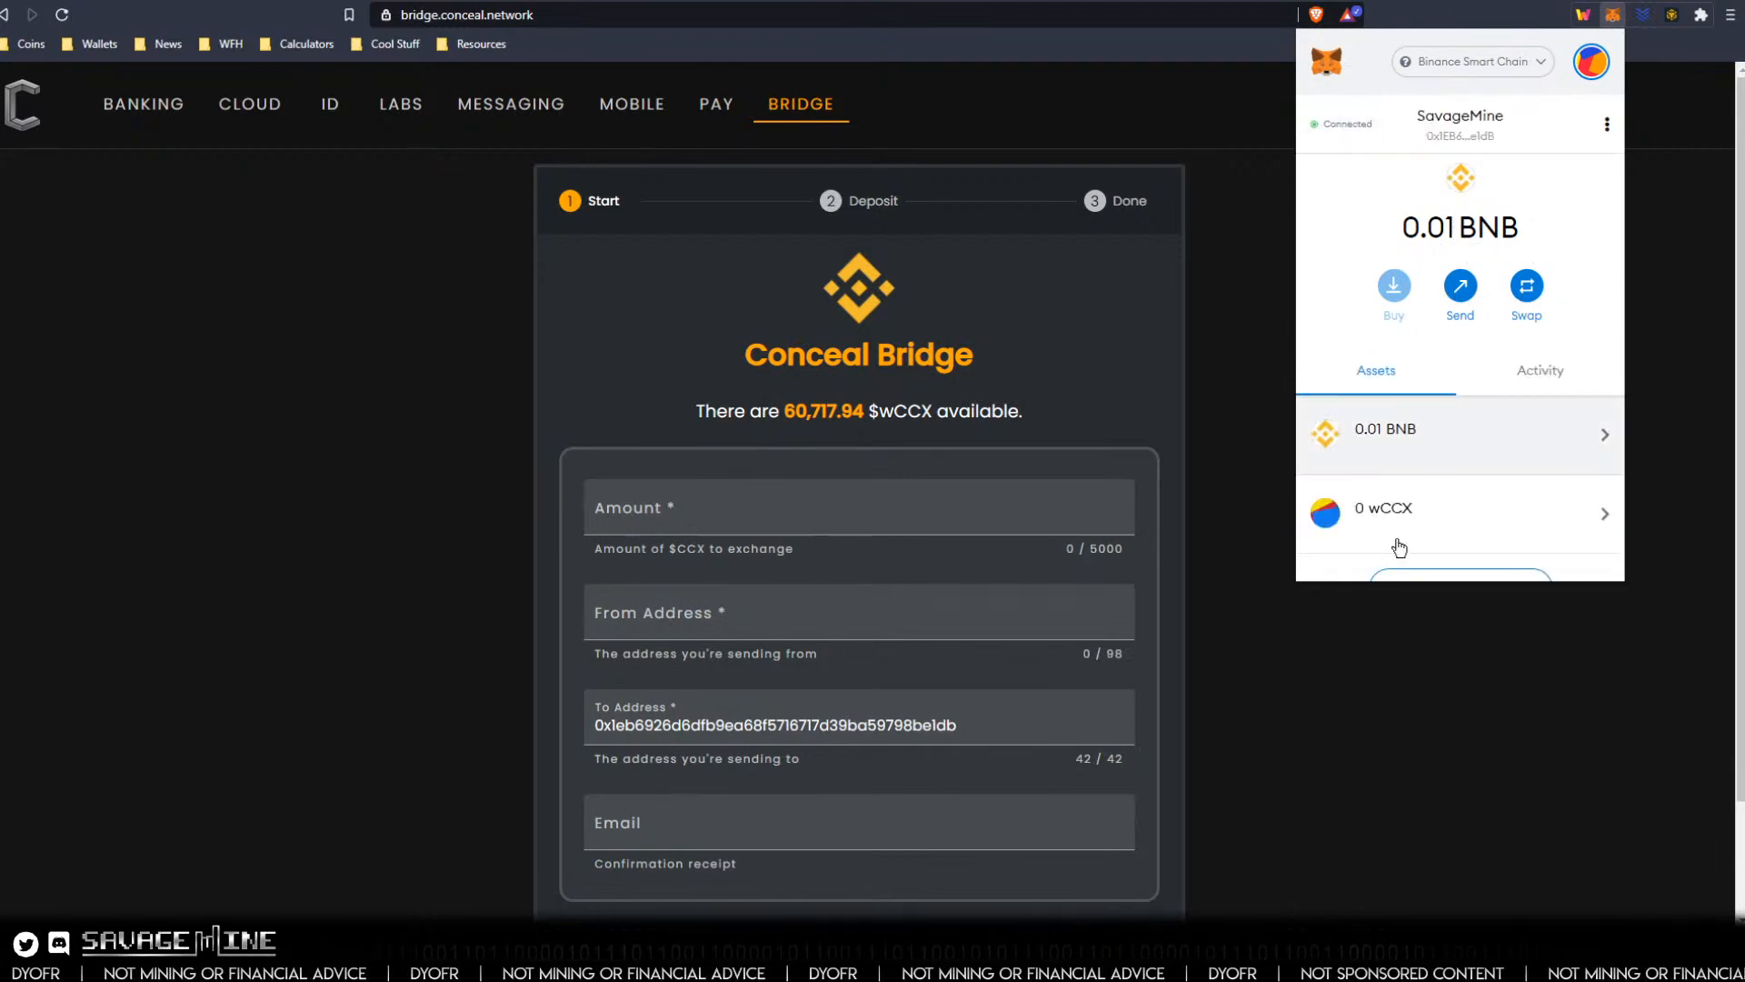
Set the swap amount to 50 and paste the address copied from Conceal Wallet as the From Address.
left_click(694, 508)
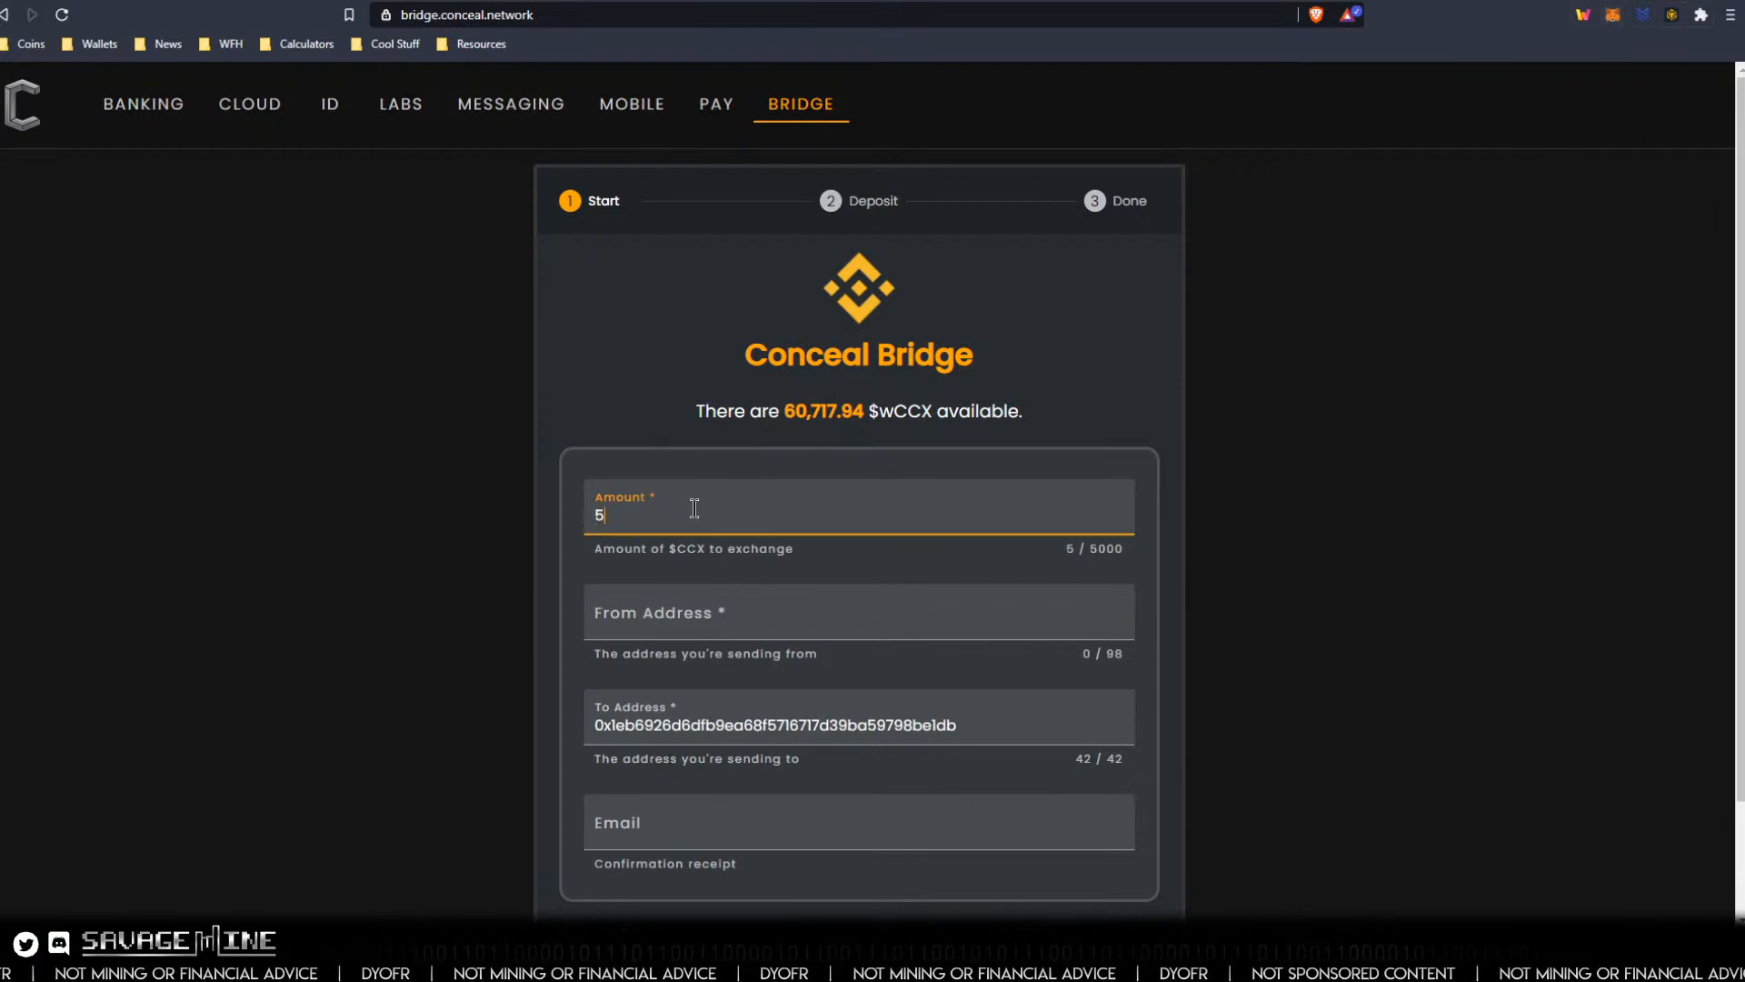
key("Tab")
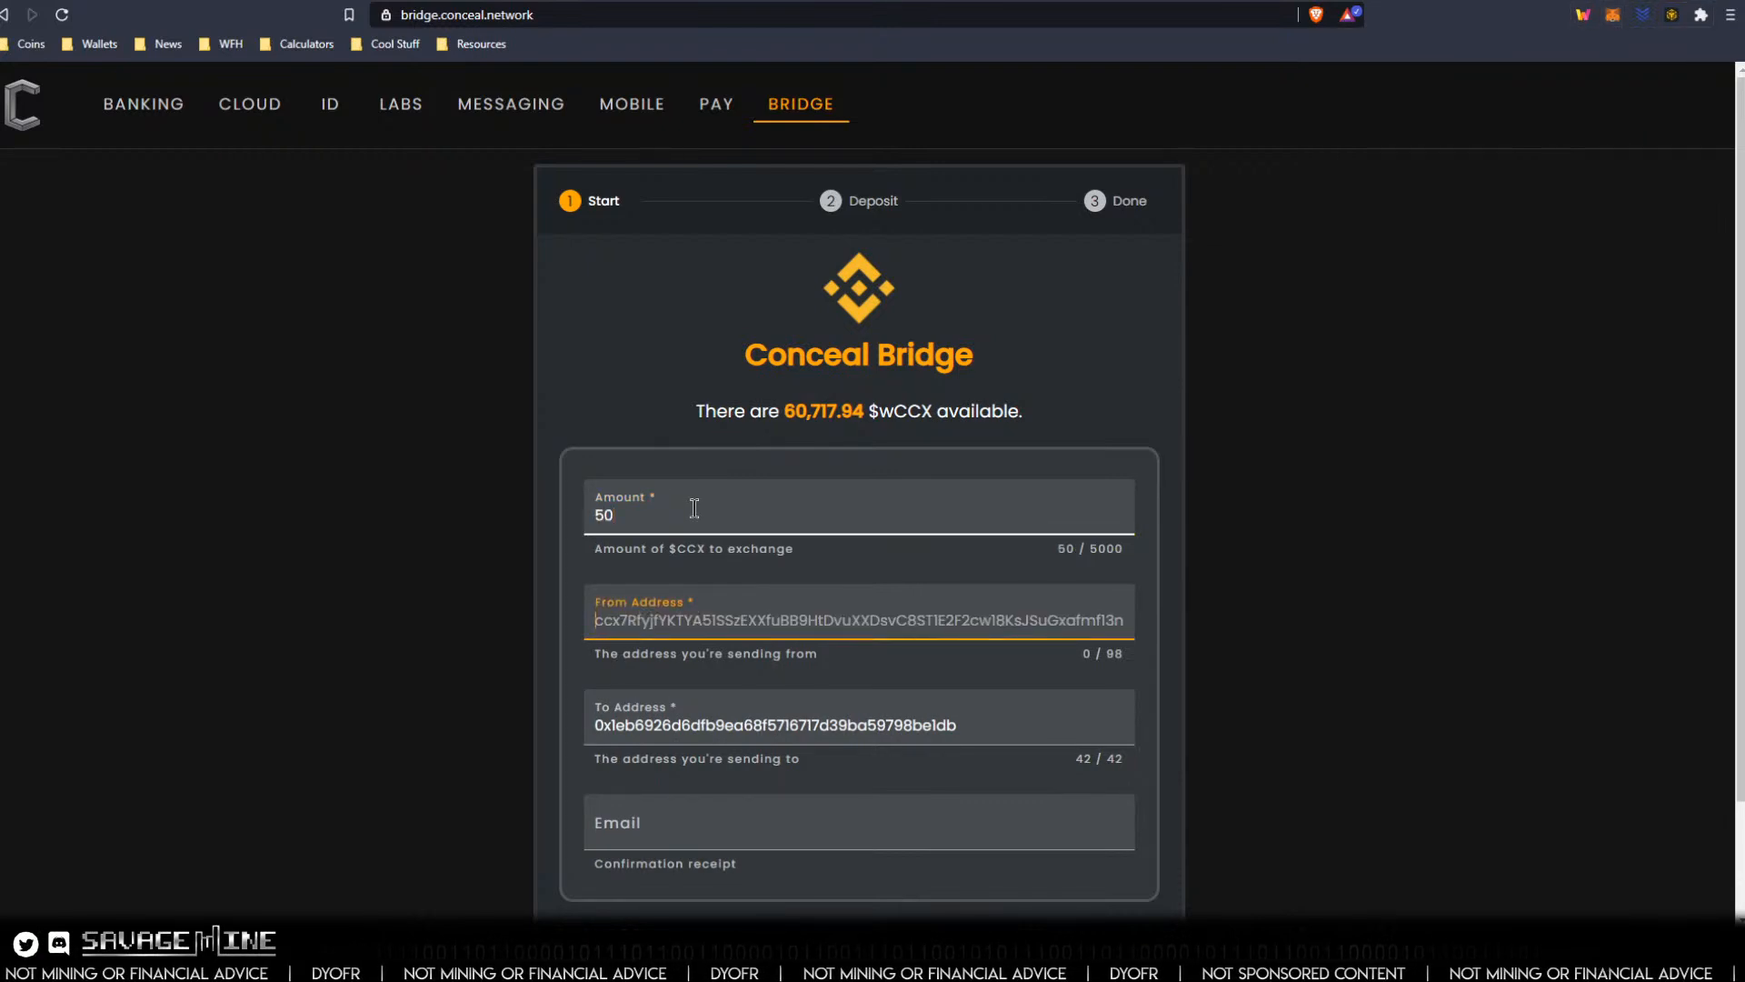
key("alt+Tab")
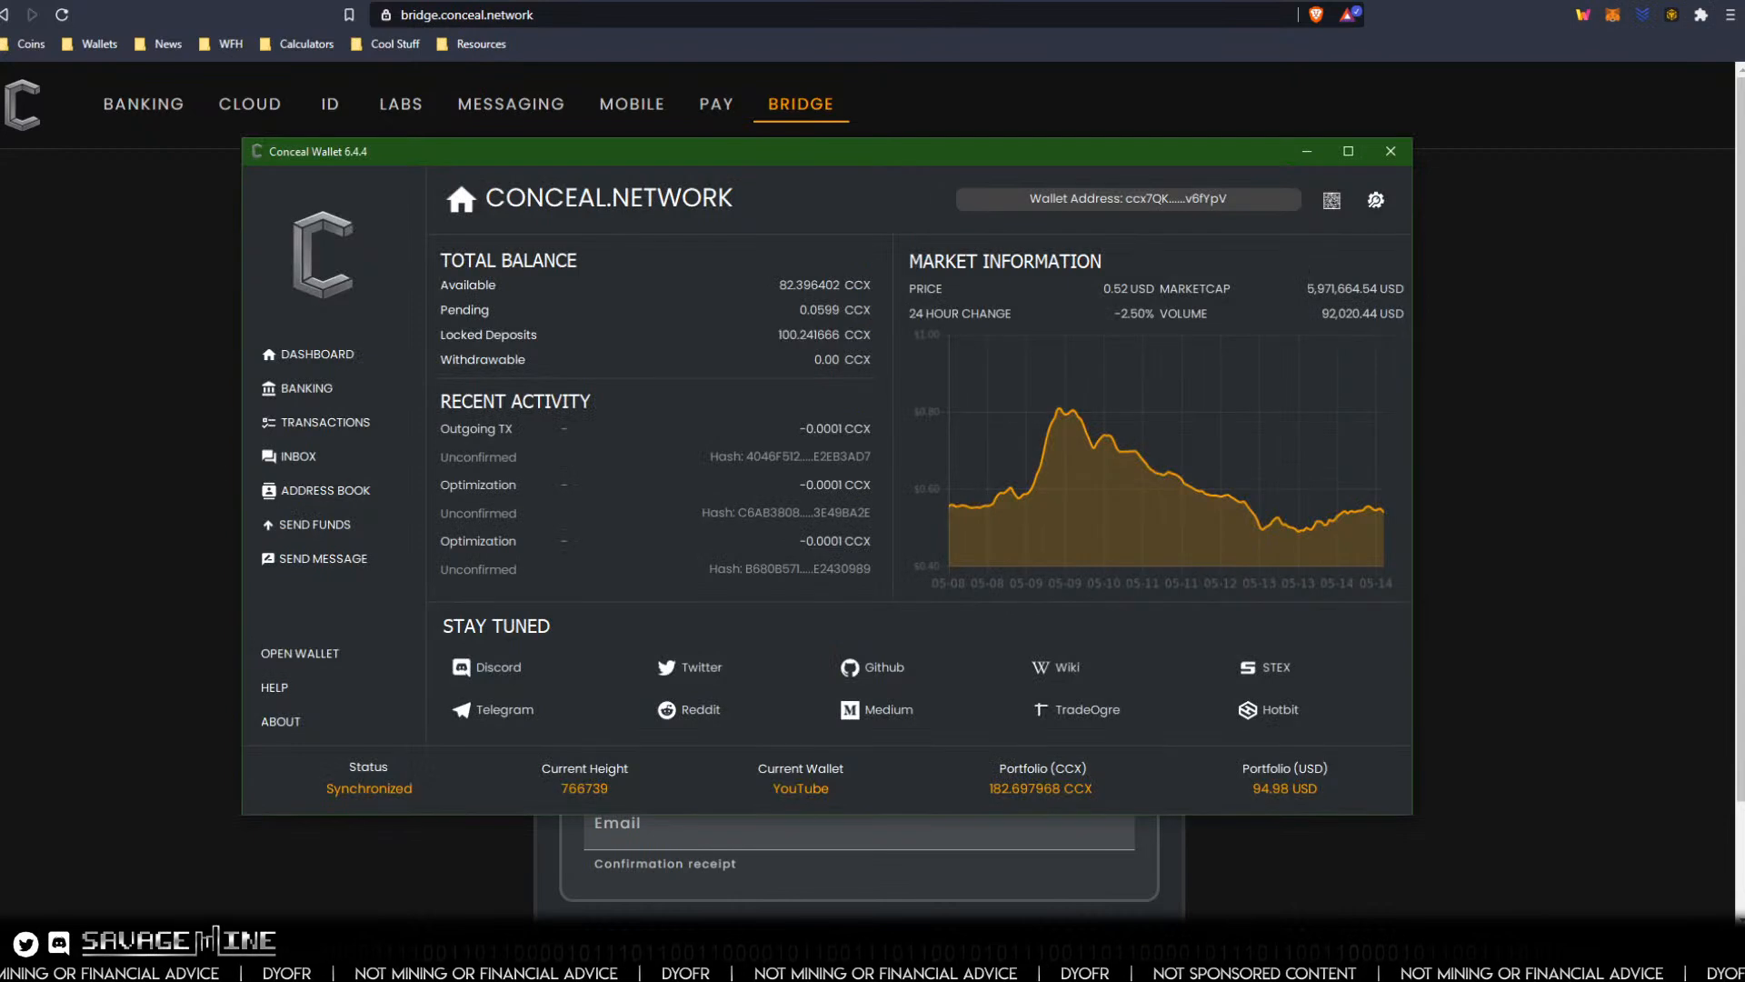
key("alt+Tab")
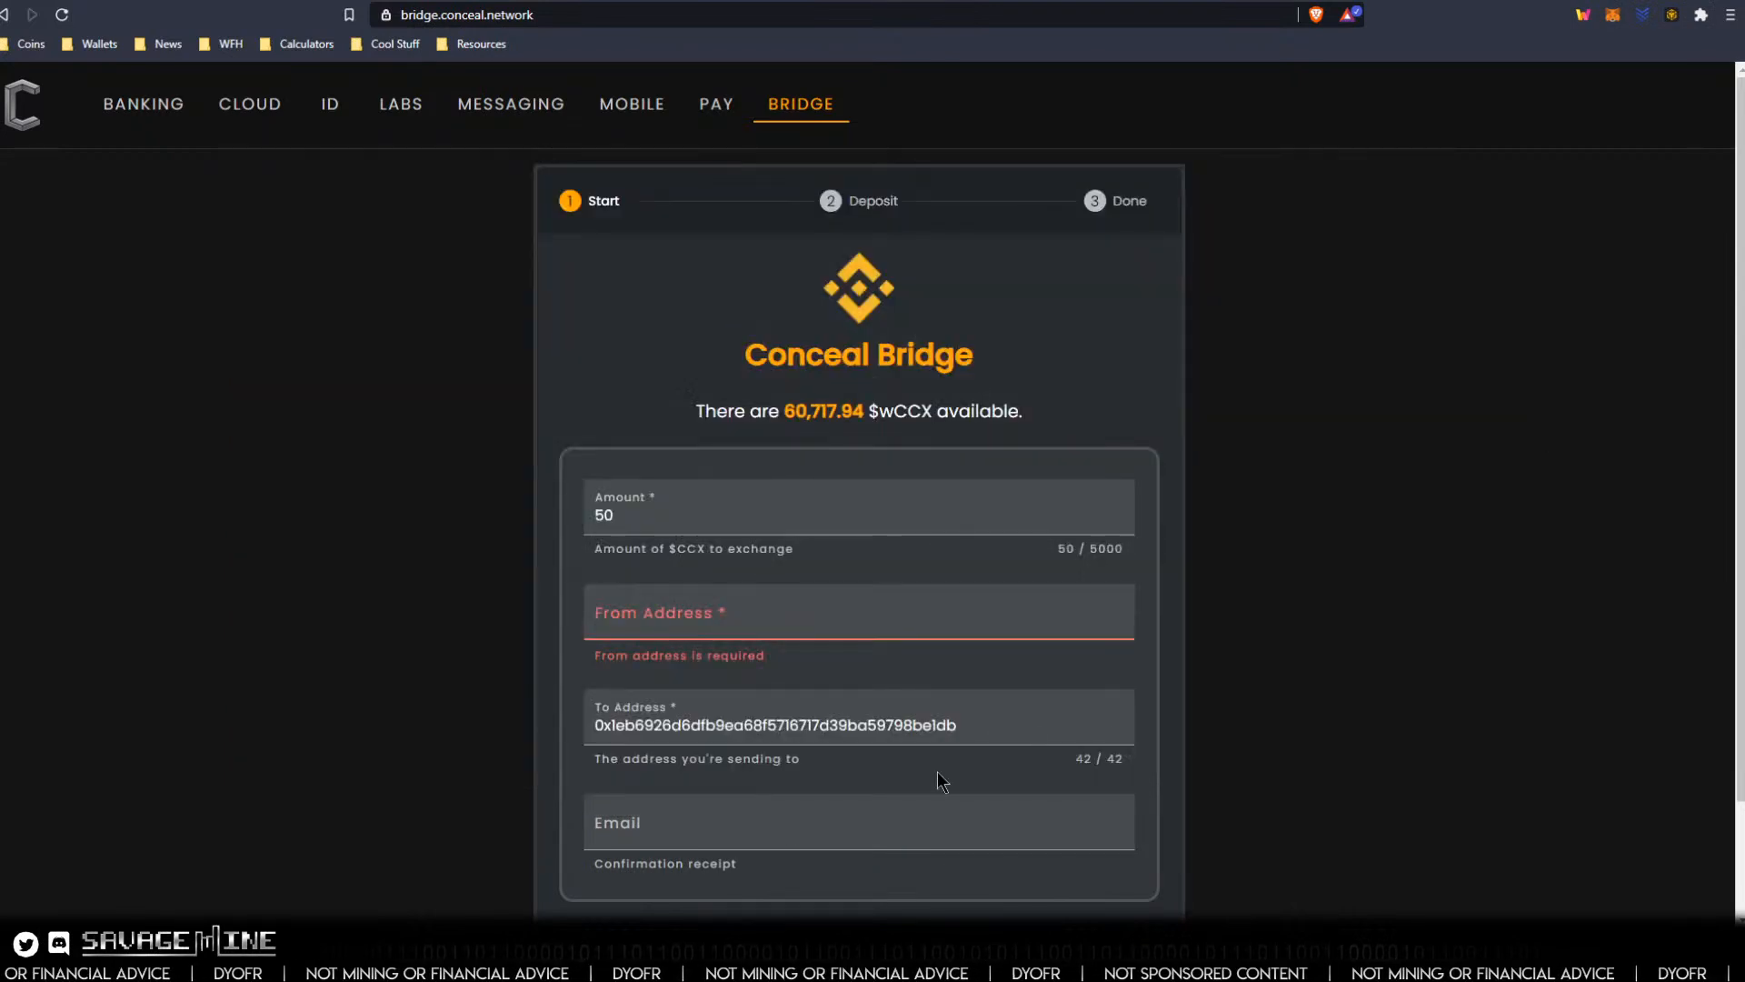
key("ctrl+v")
right_click(666, 618)
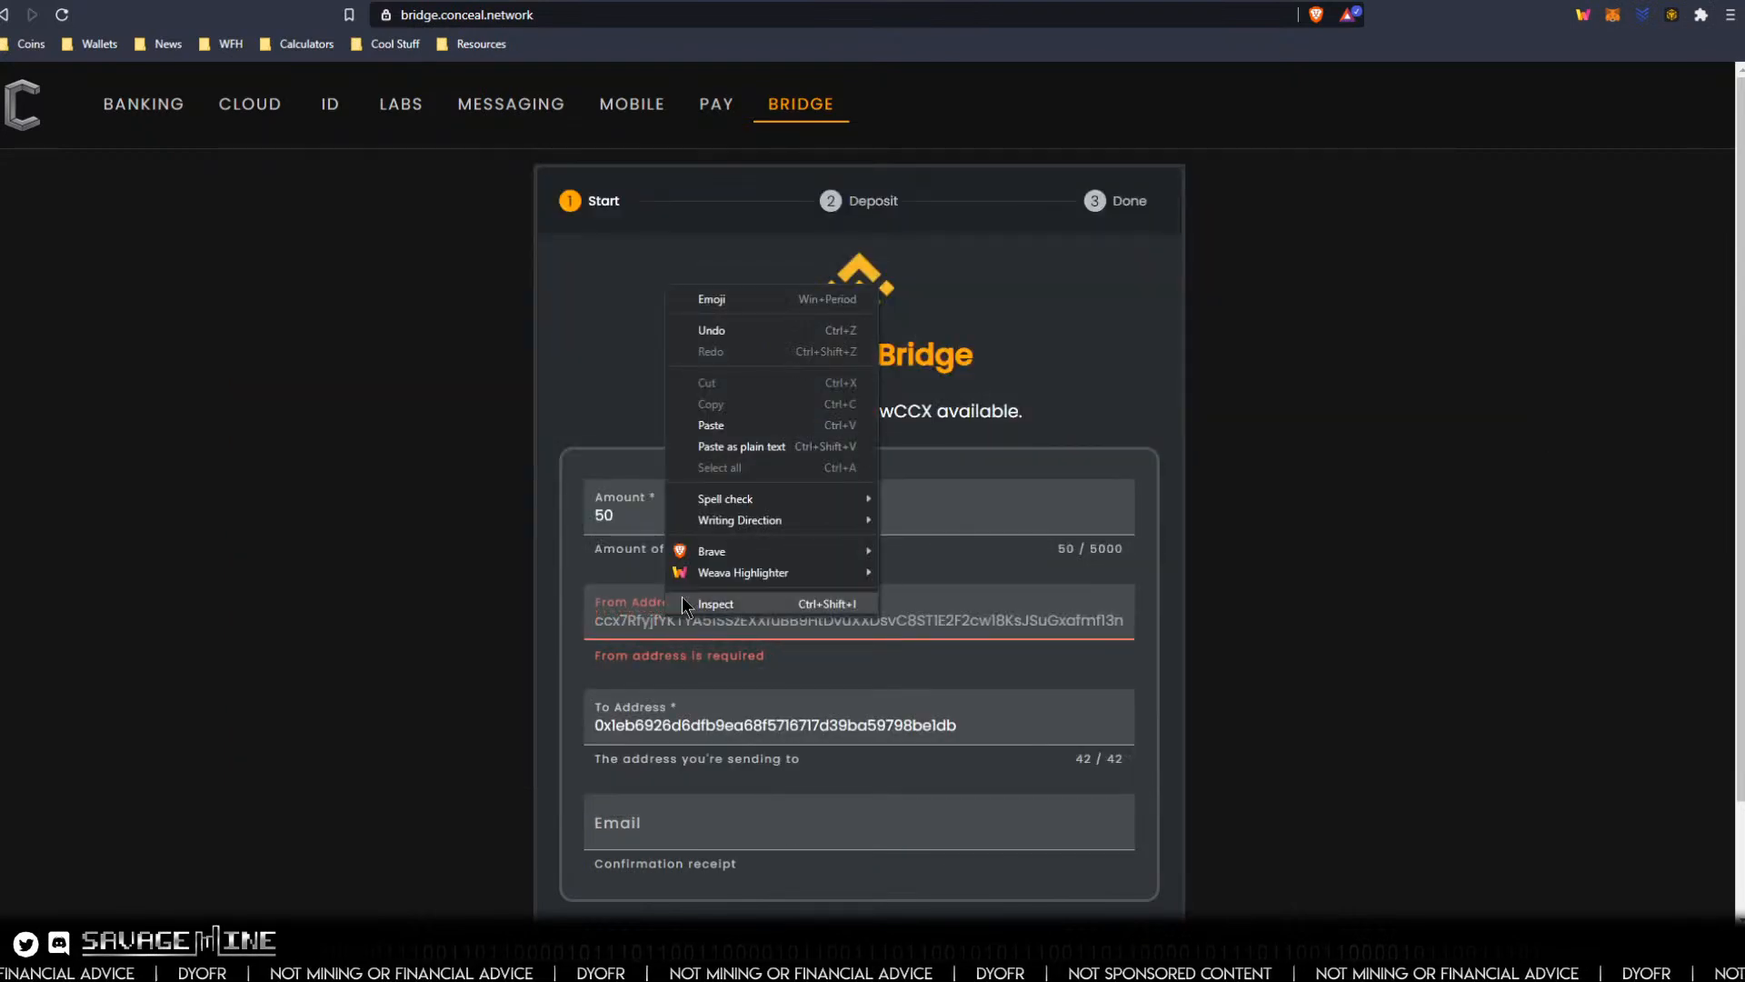
left_click(727, 447)
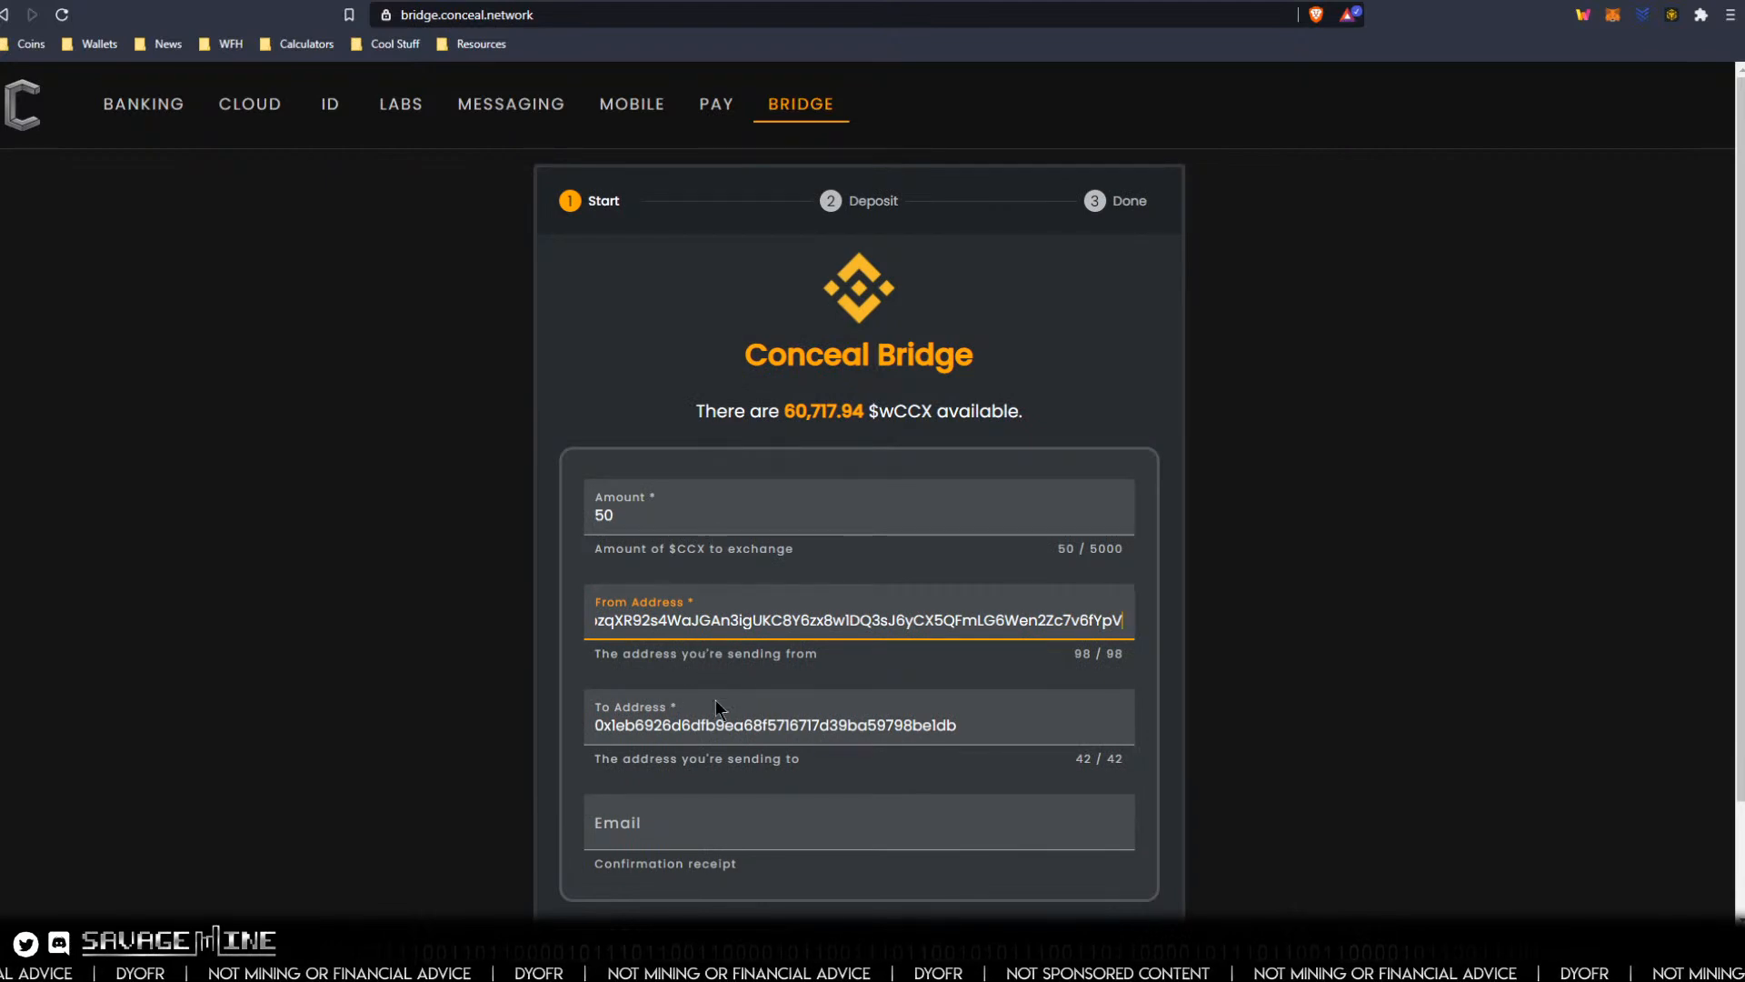
Submit the Binance Smart Chain swap without an email and confirm the gas payment in MetaMask.
left_click(963, 725)
left_click(888, 808)
scroll(888, 804, "down", 2)
left_click(622, 818)
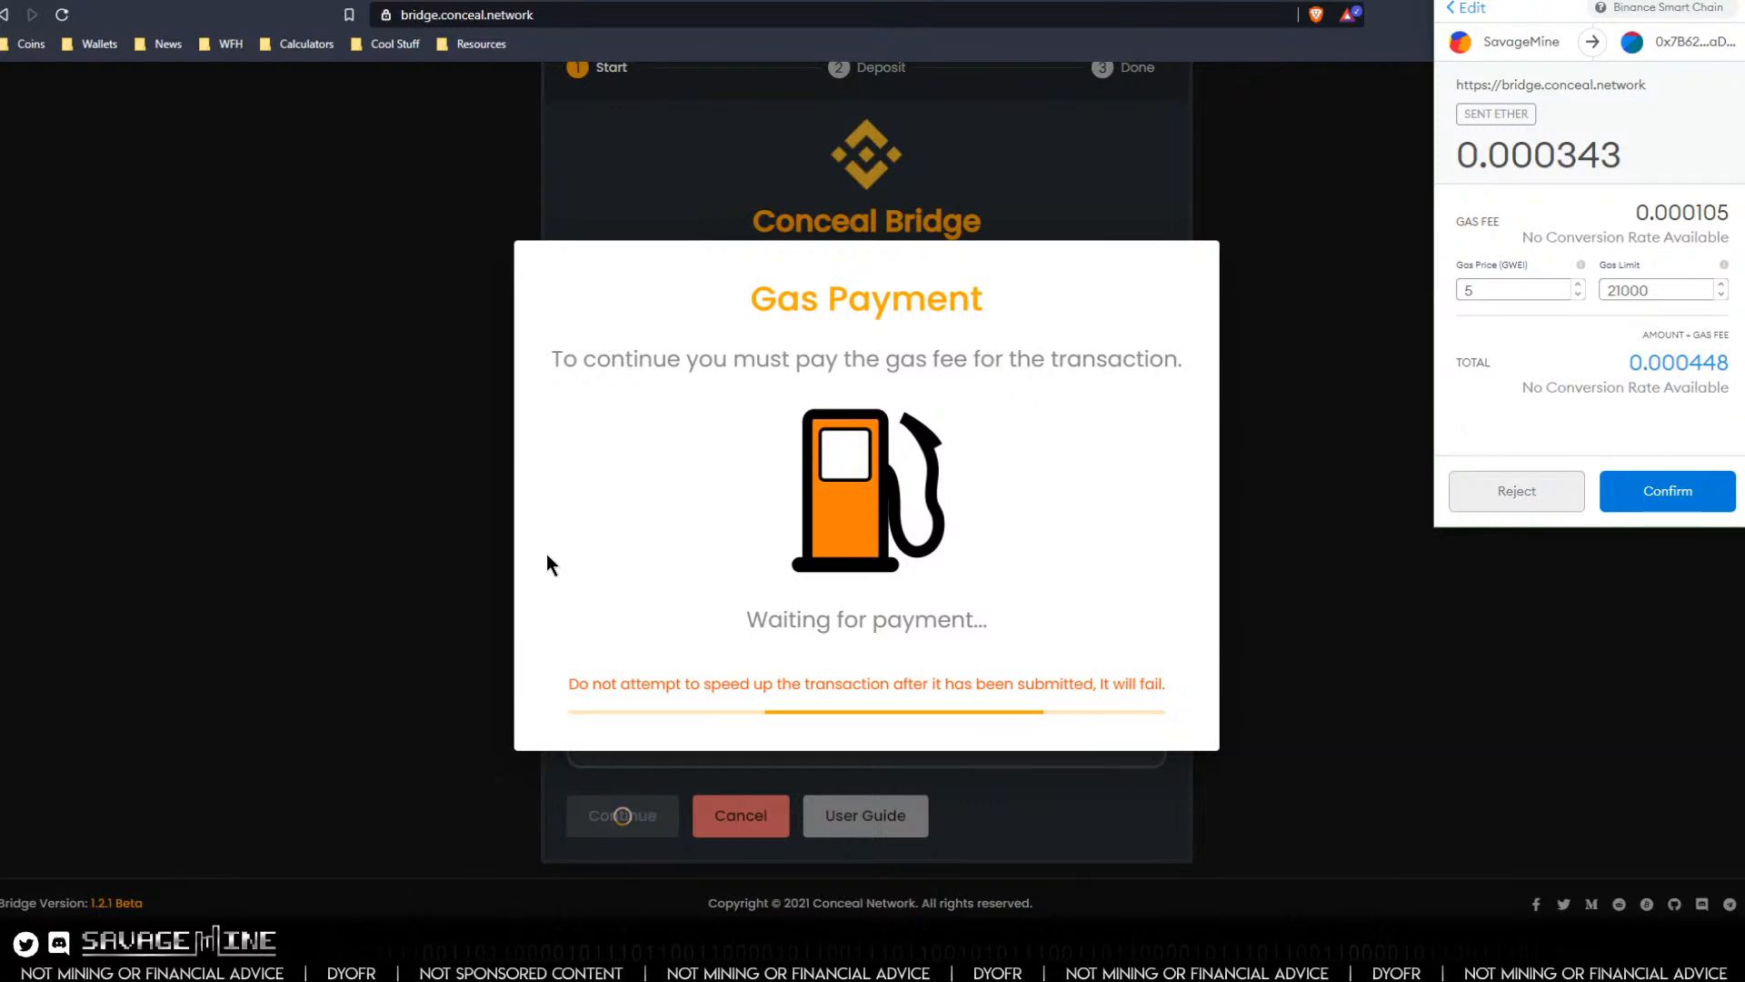
left_click(1665, 495)
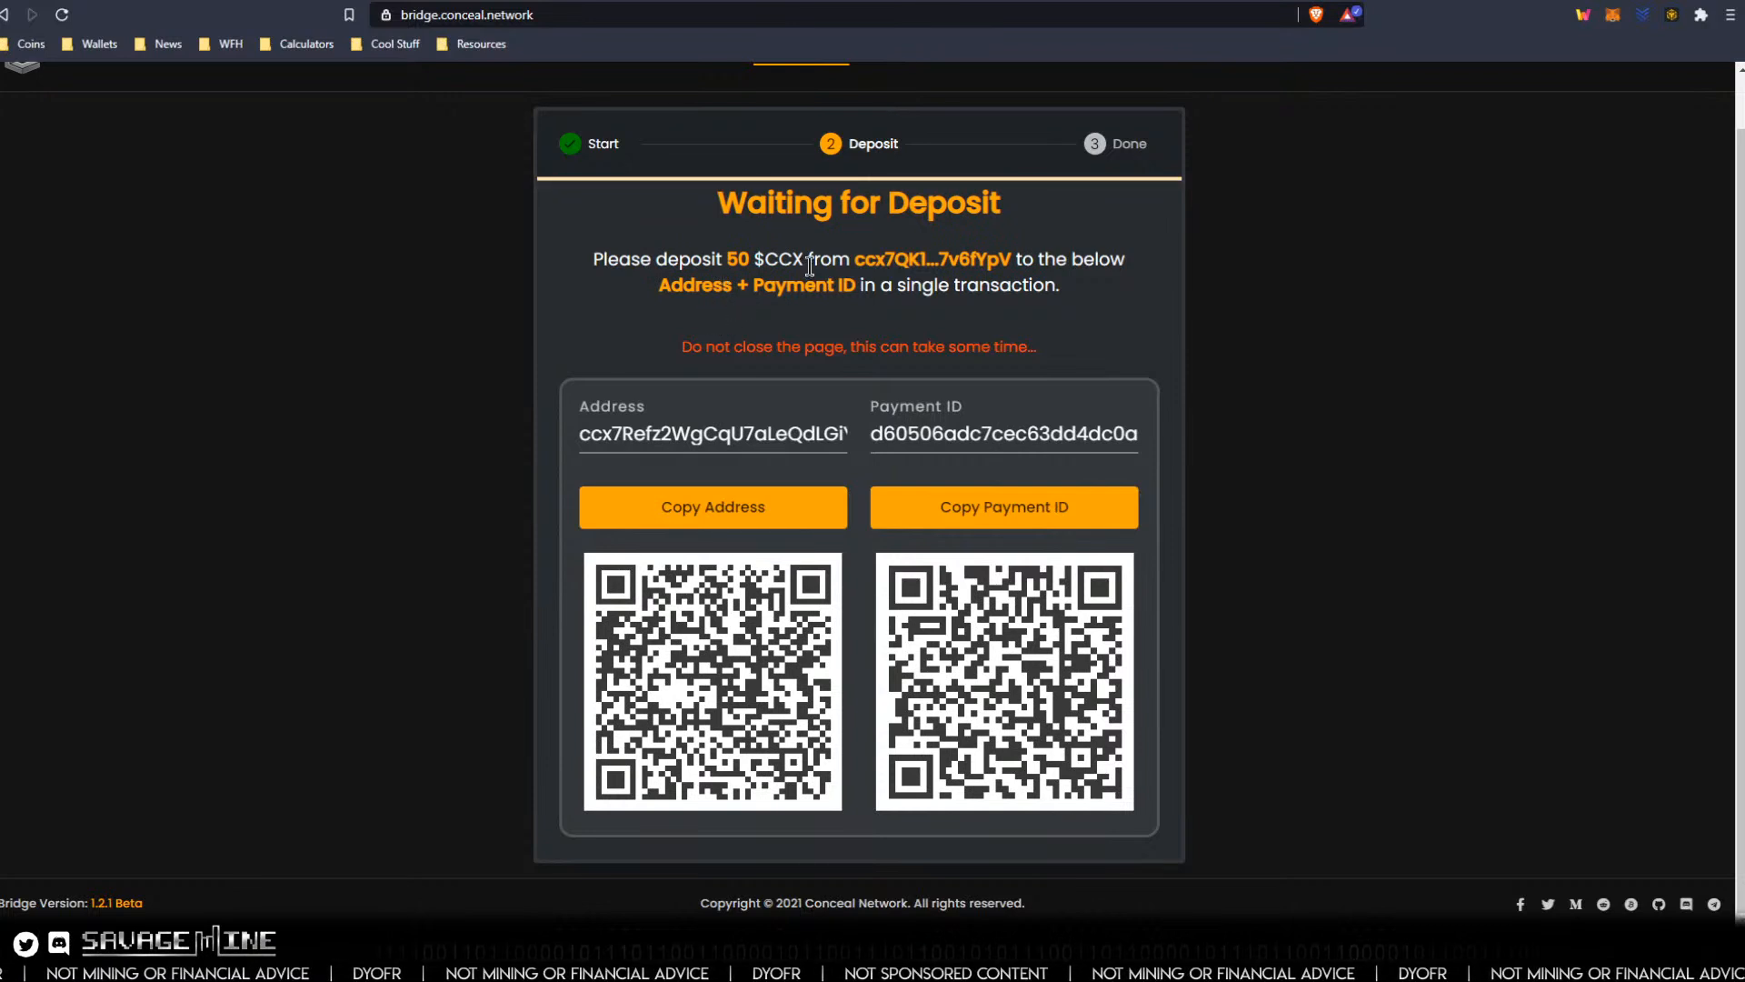
Copy the bridge's deposit address and paste it as the recipient address for sending funds in Conceal Wallet.
left_click(791, 511)
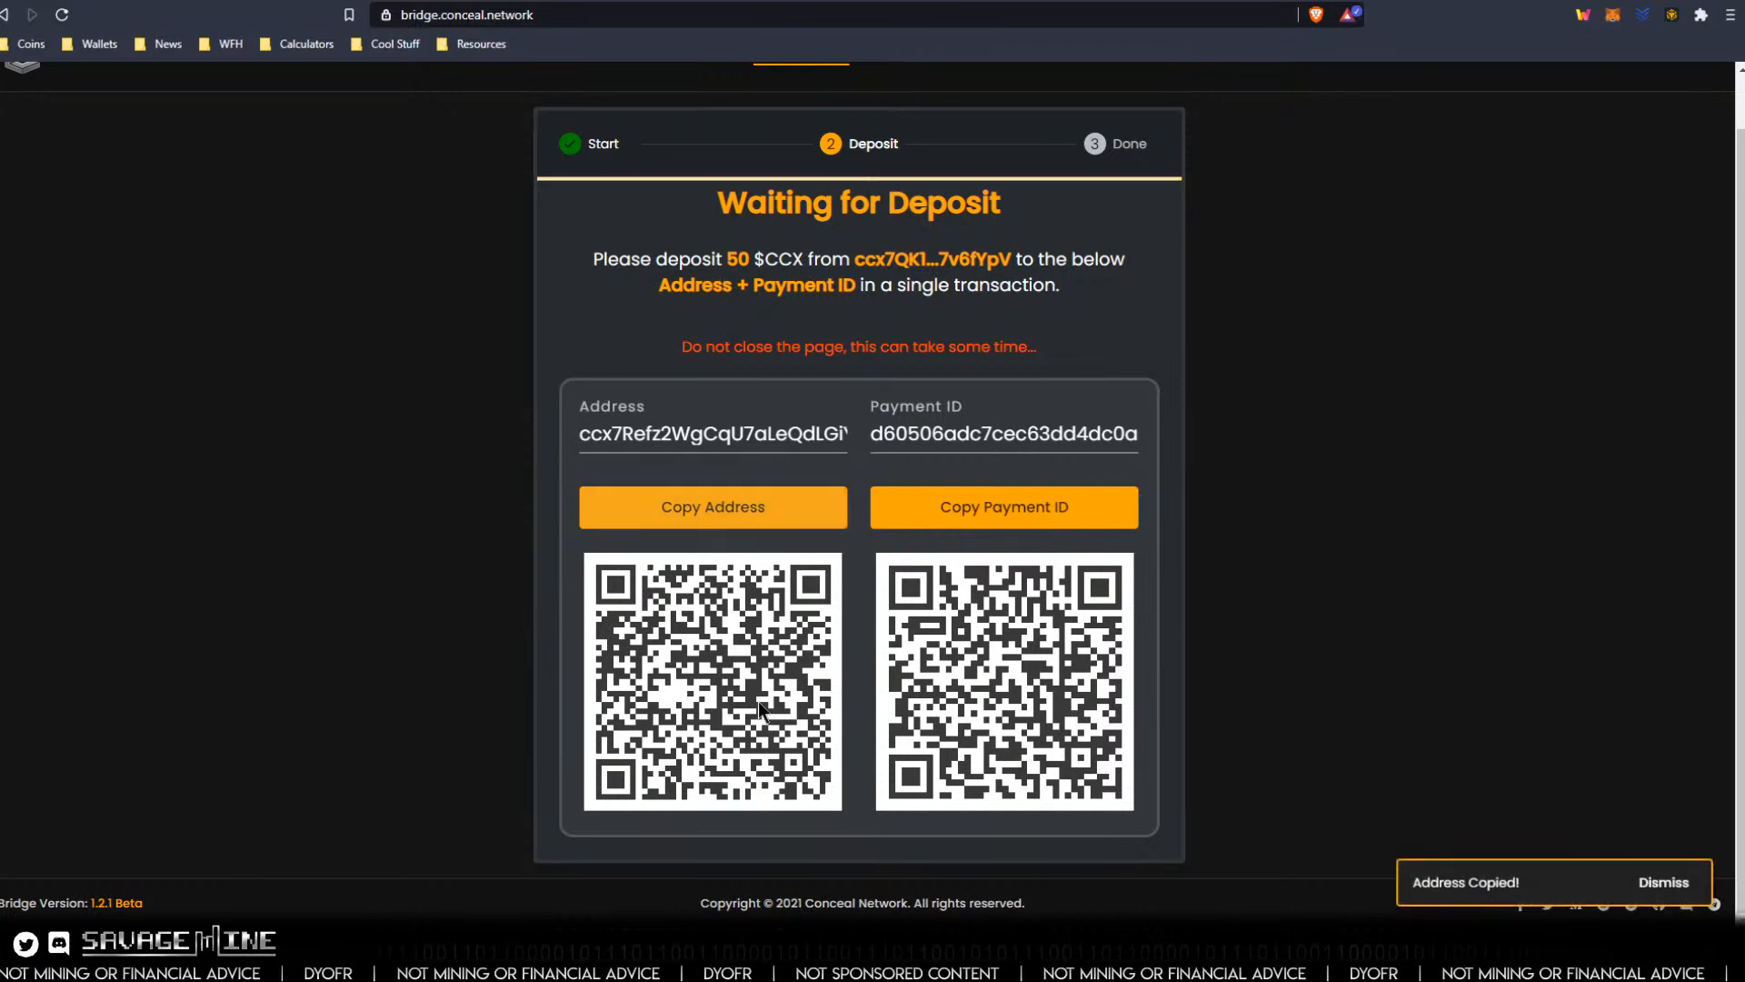
key("alt+Tab")
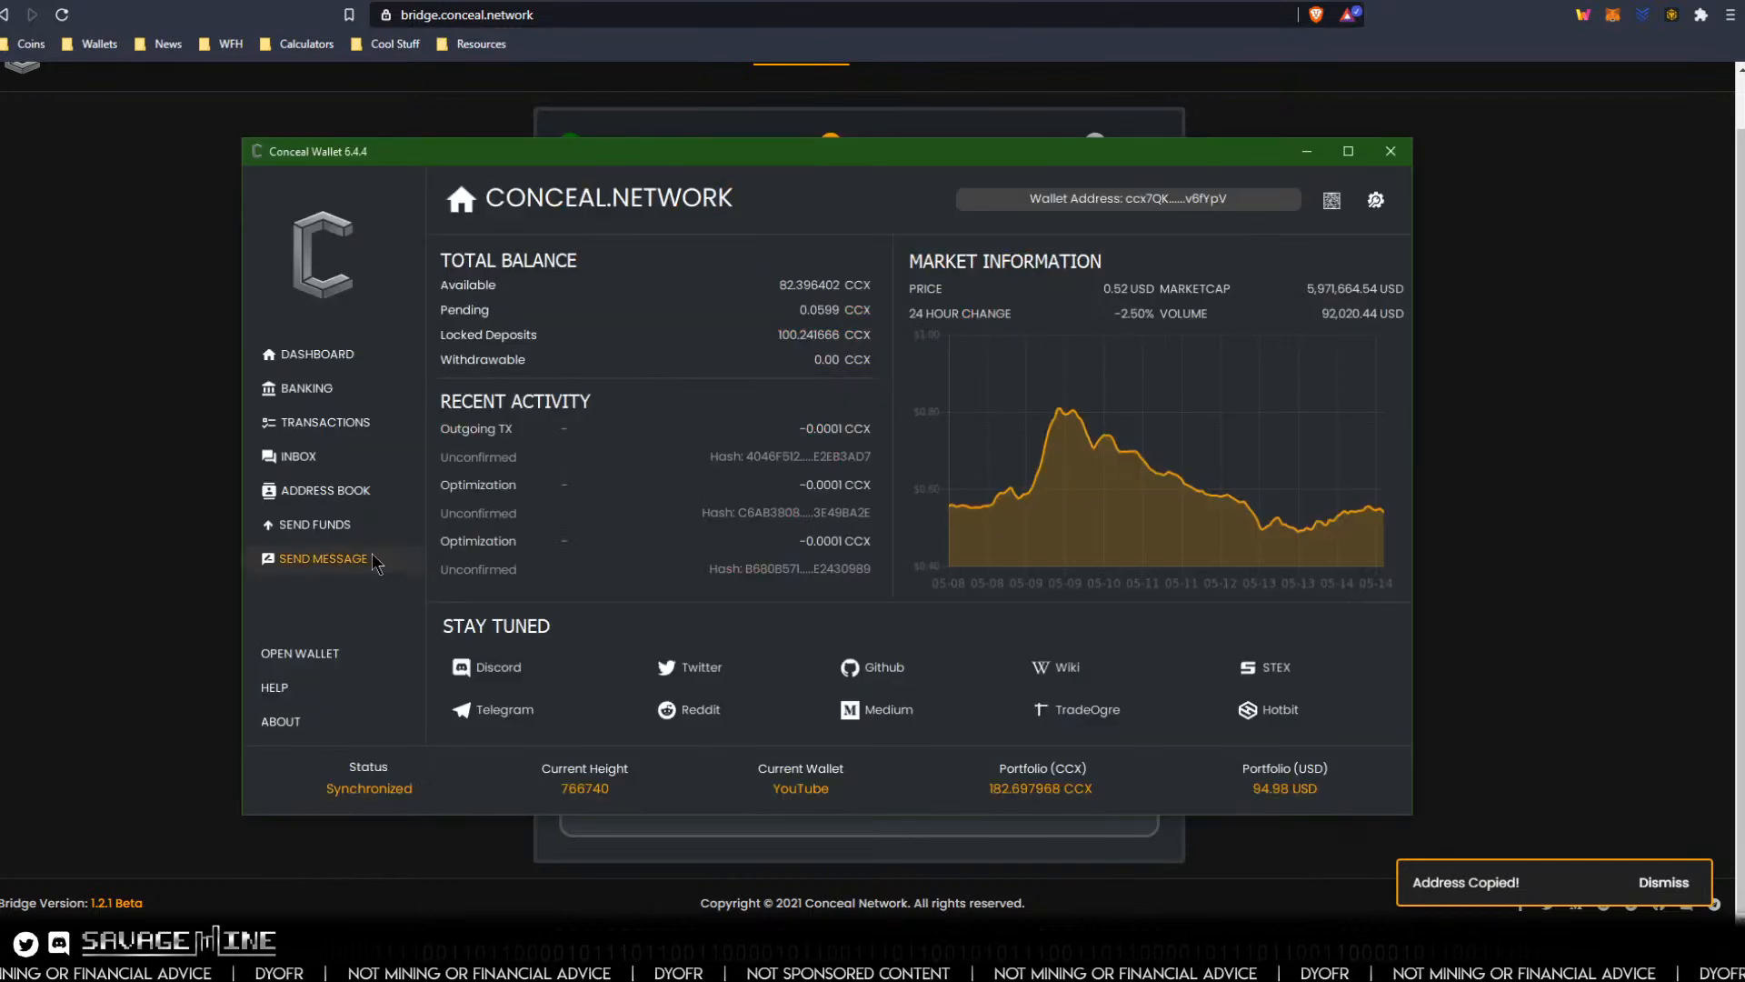
left_click(317, 524)
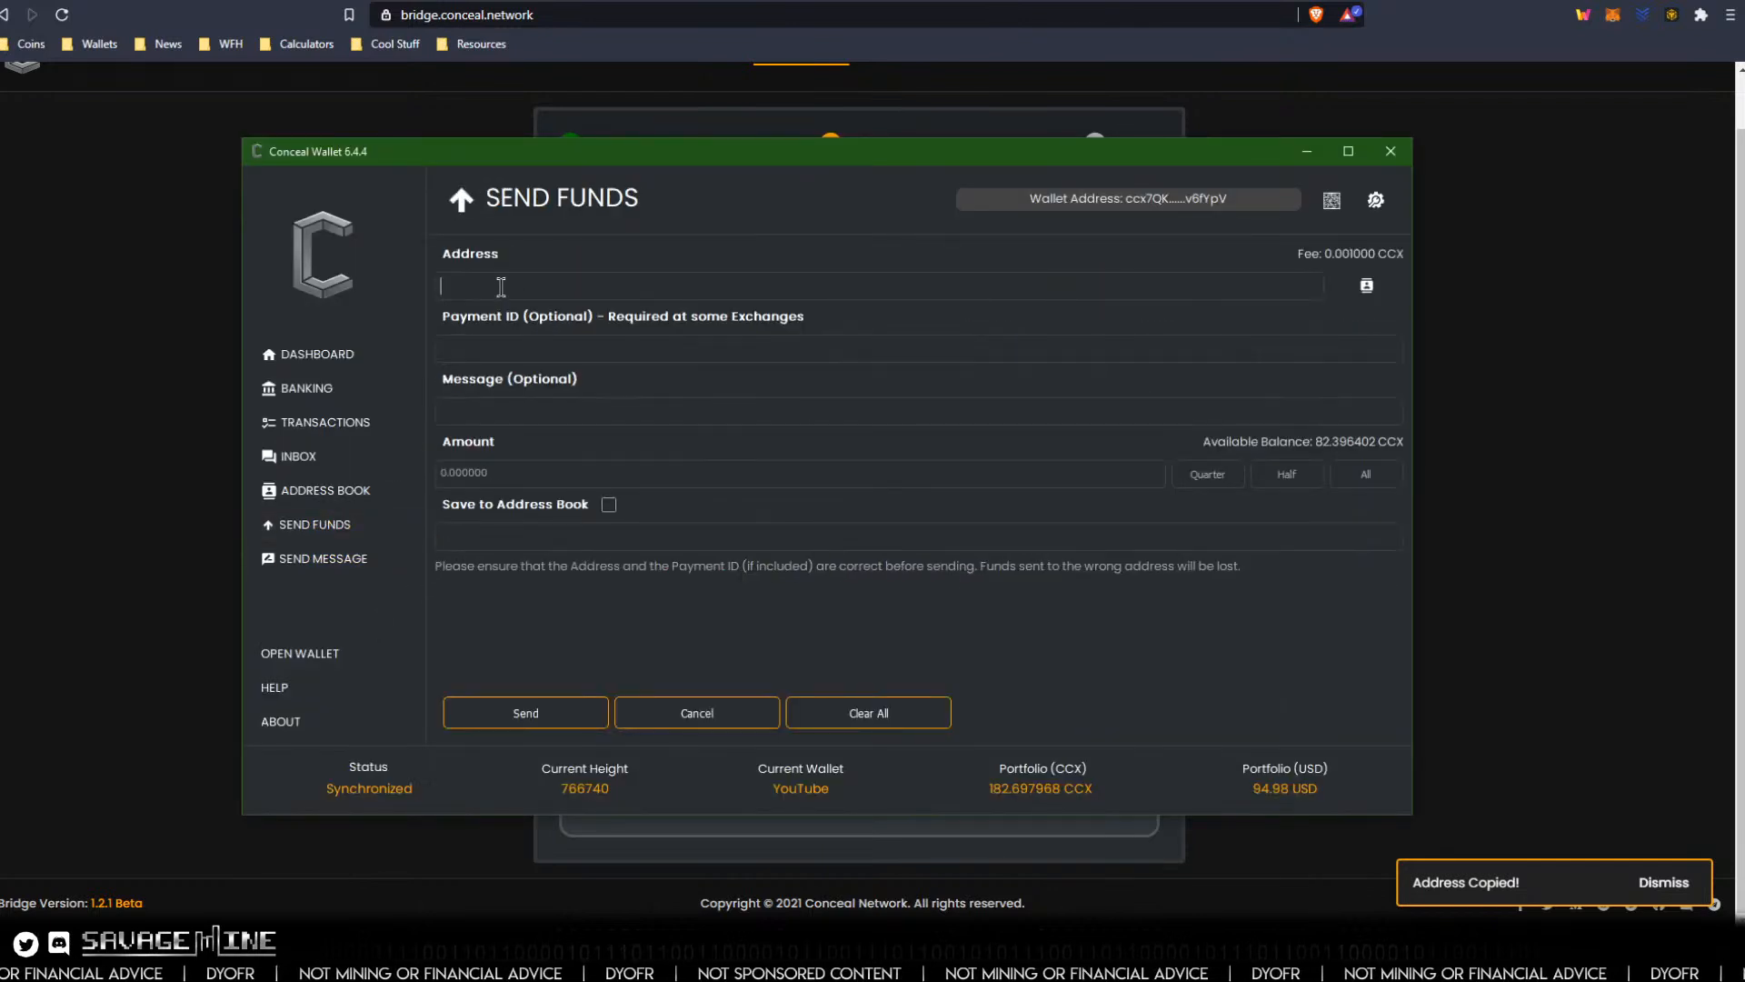
right_click(500, 286)
left_click(534, 391)
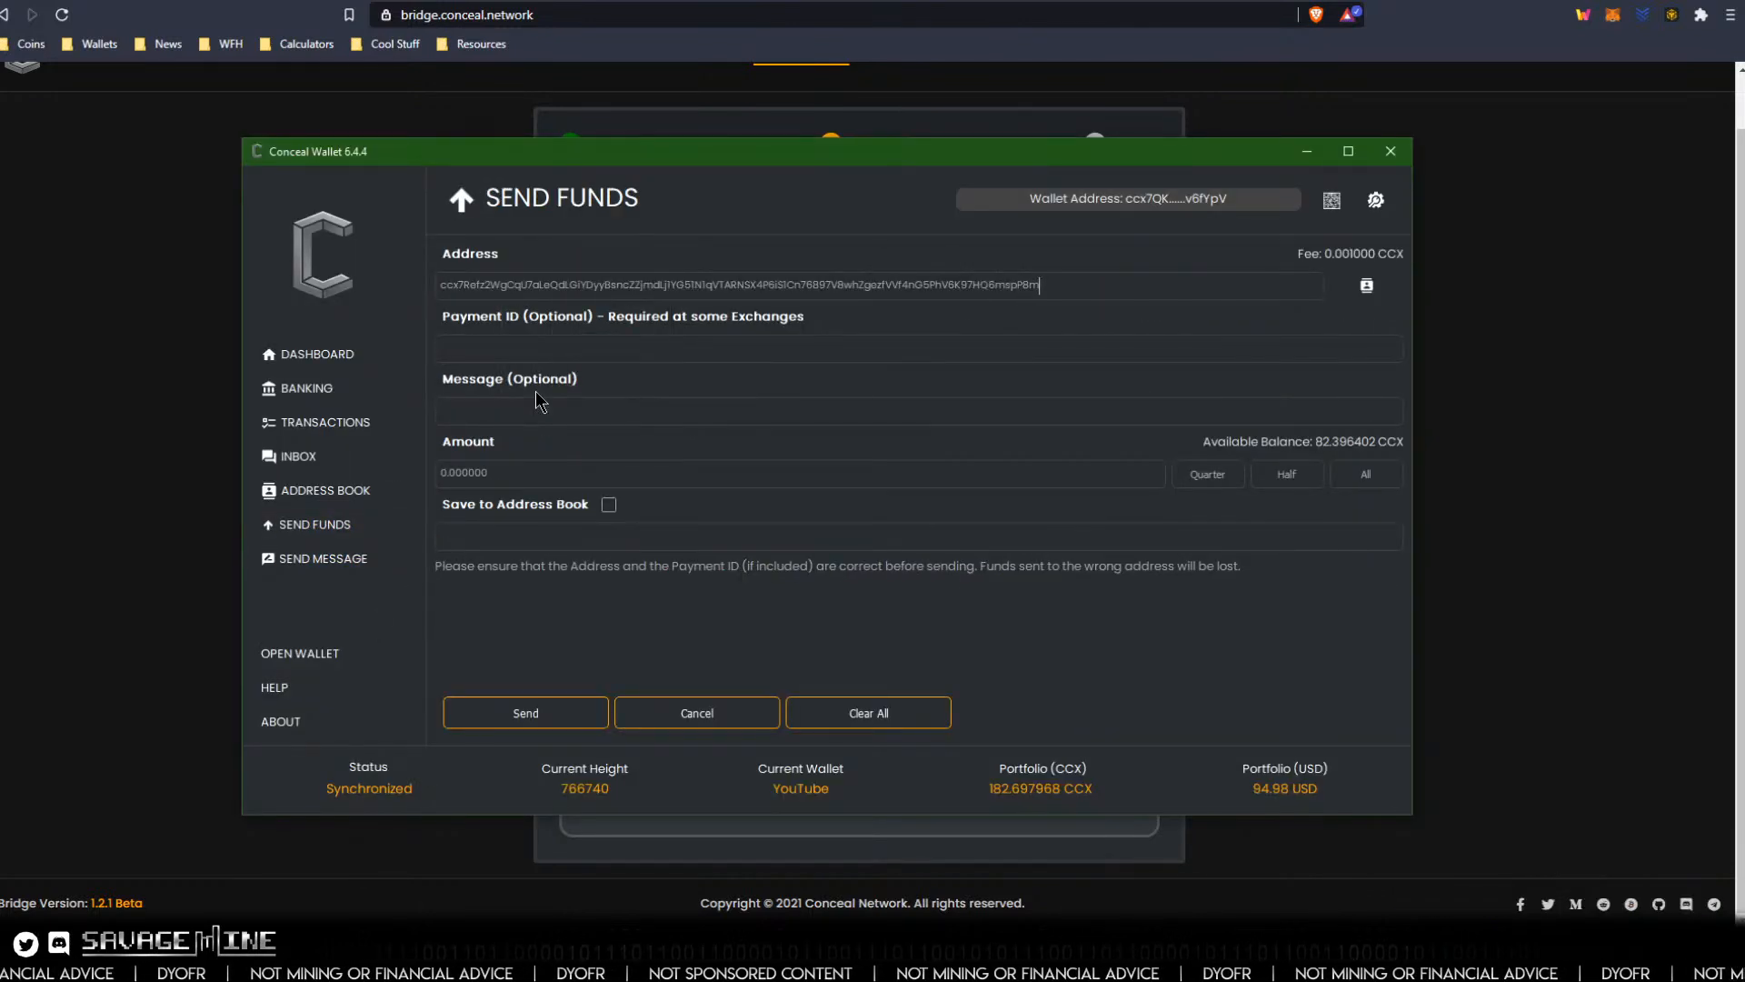
Copy the bridge's Payment ID and paste it into the payment ID of the Conceal Wallet transfer.
left_click(516, 350)
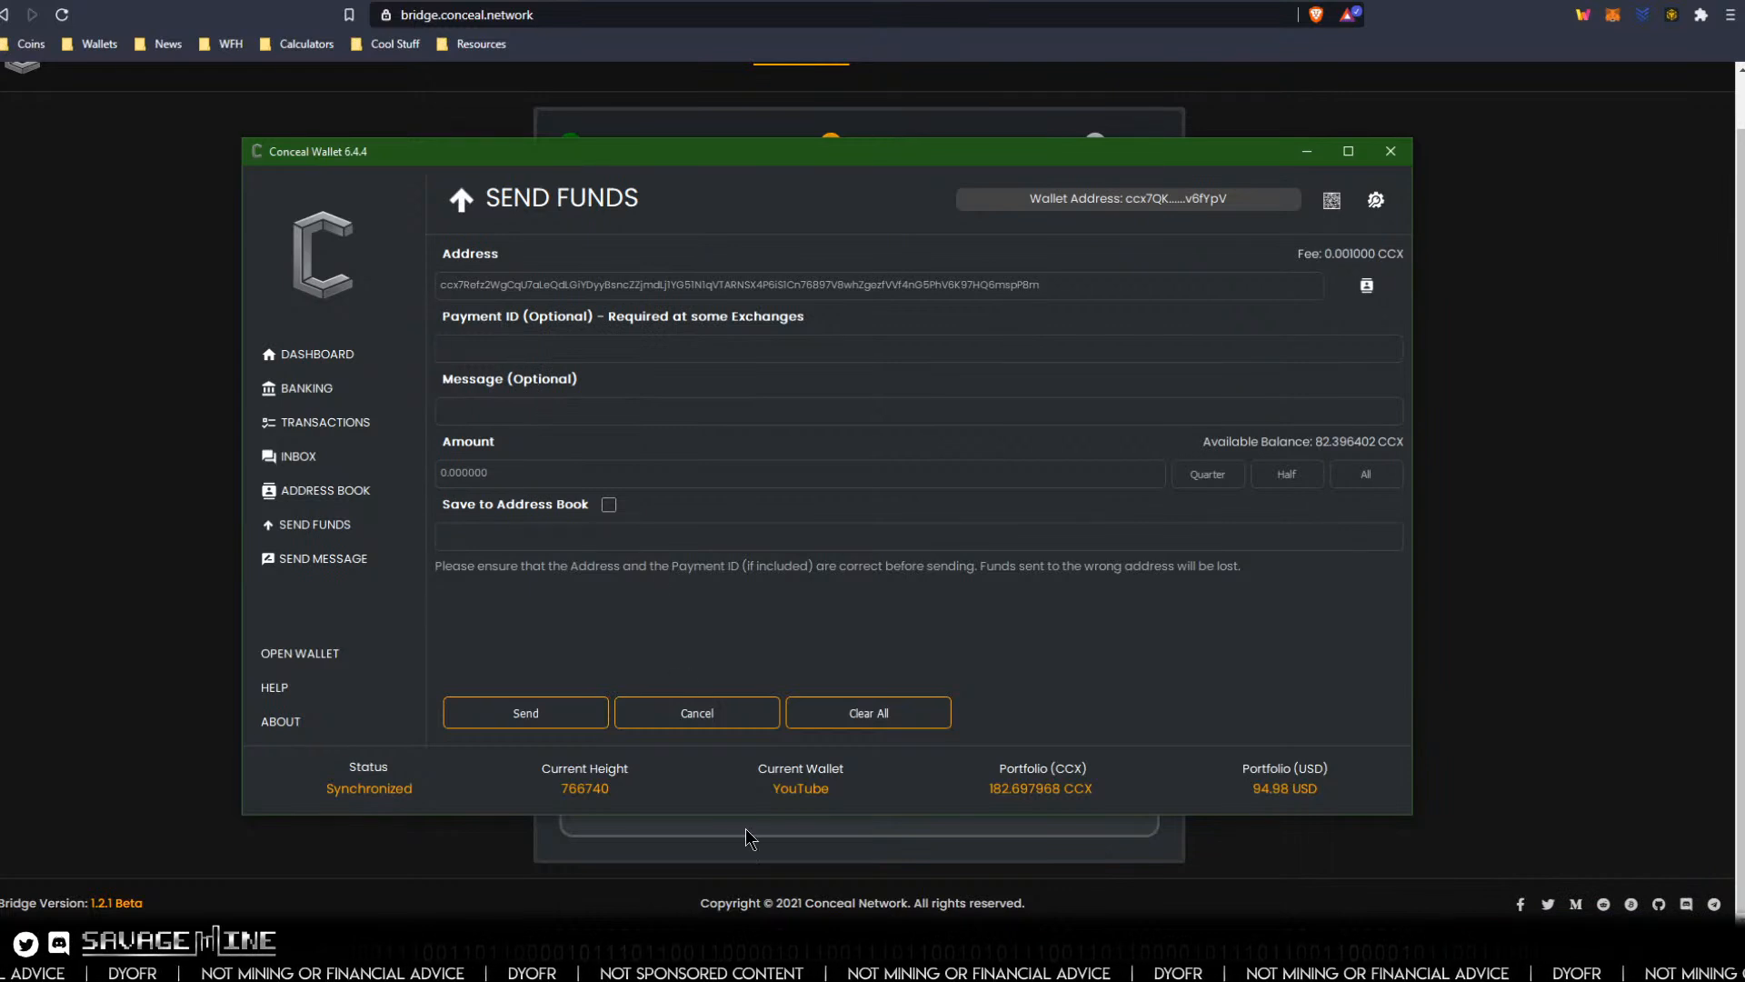
left_click(497, 868)
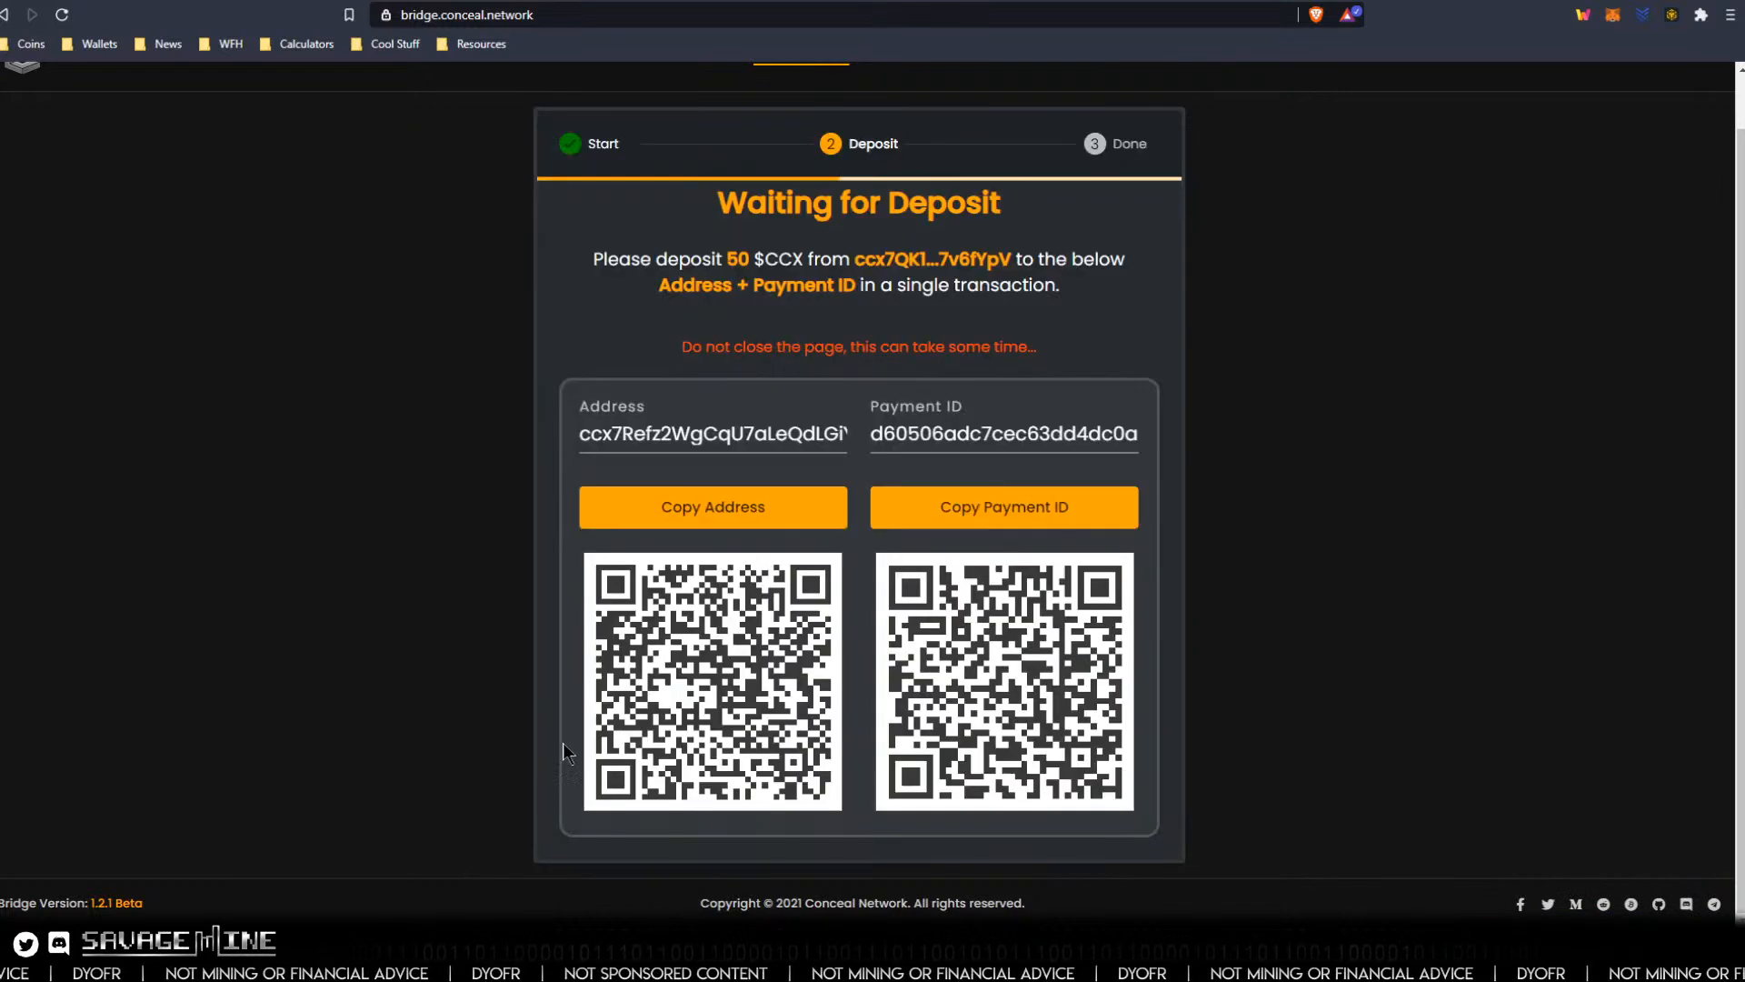
left_click(976, 509)
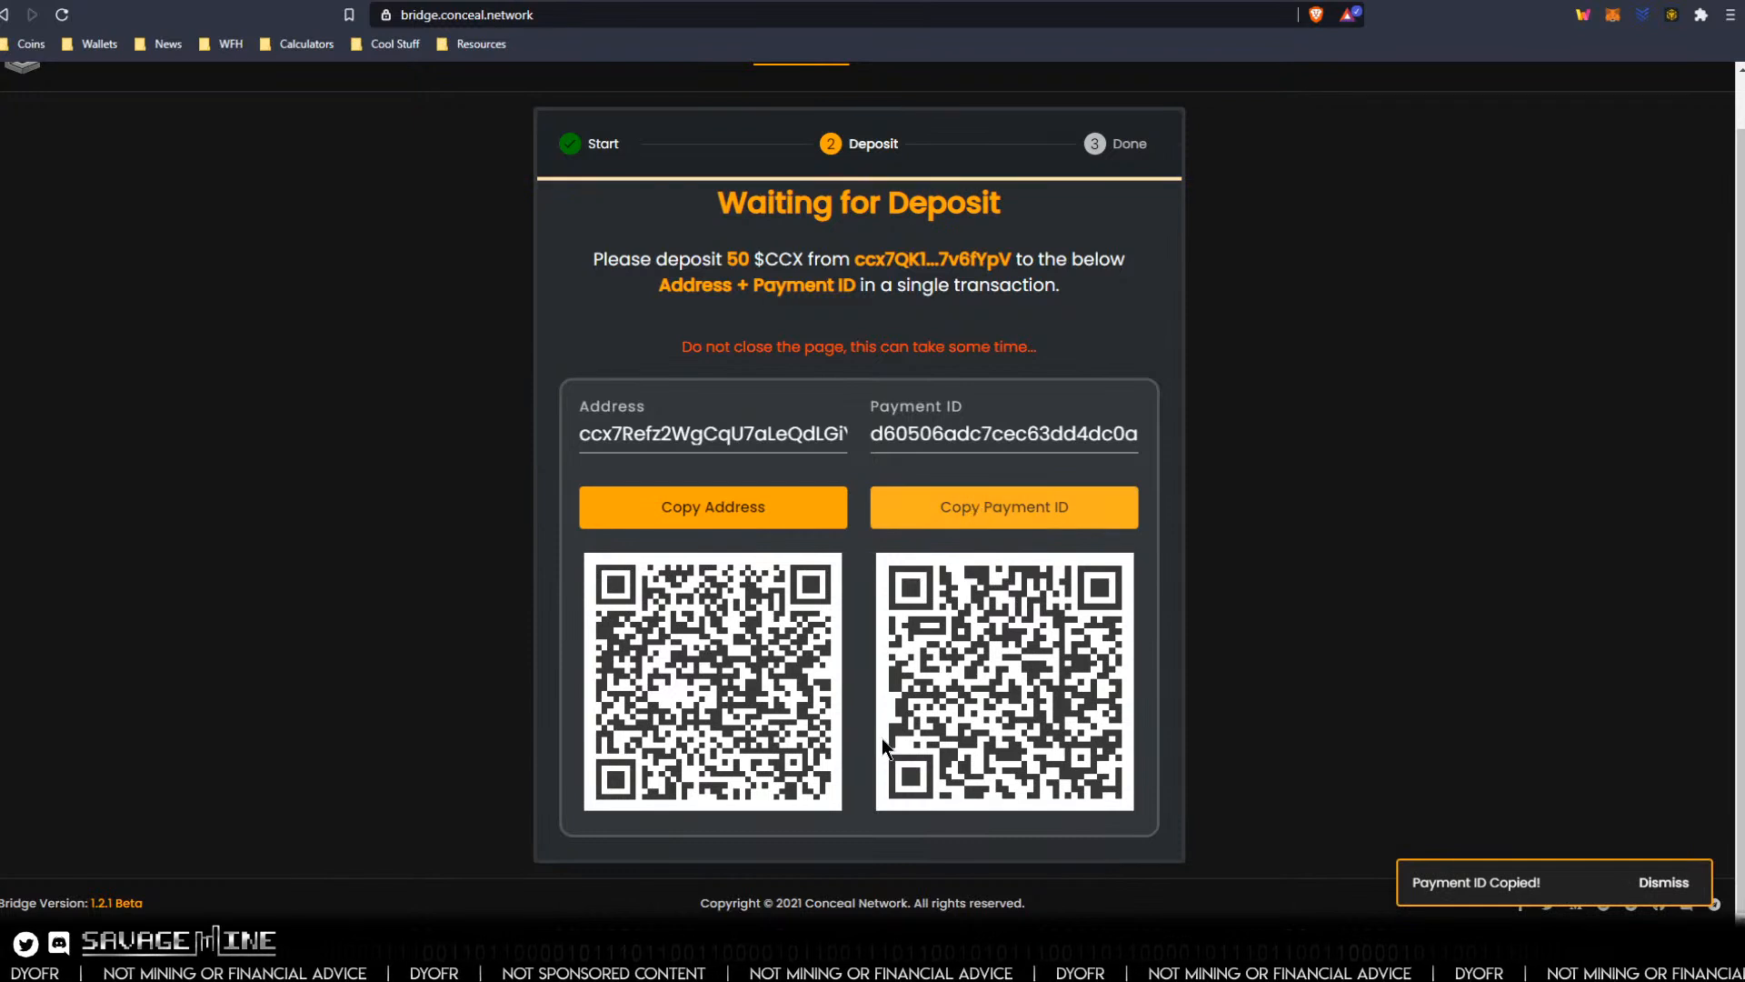
key("alt+Tab")
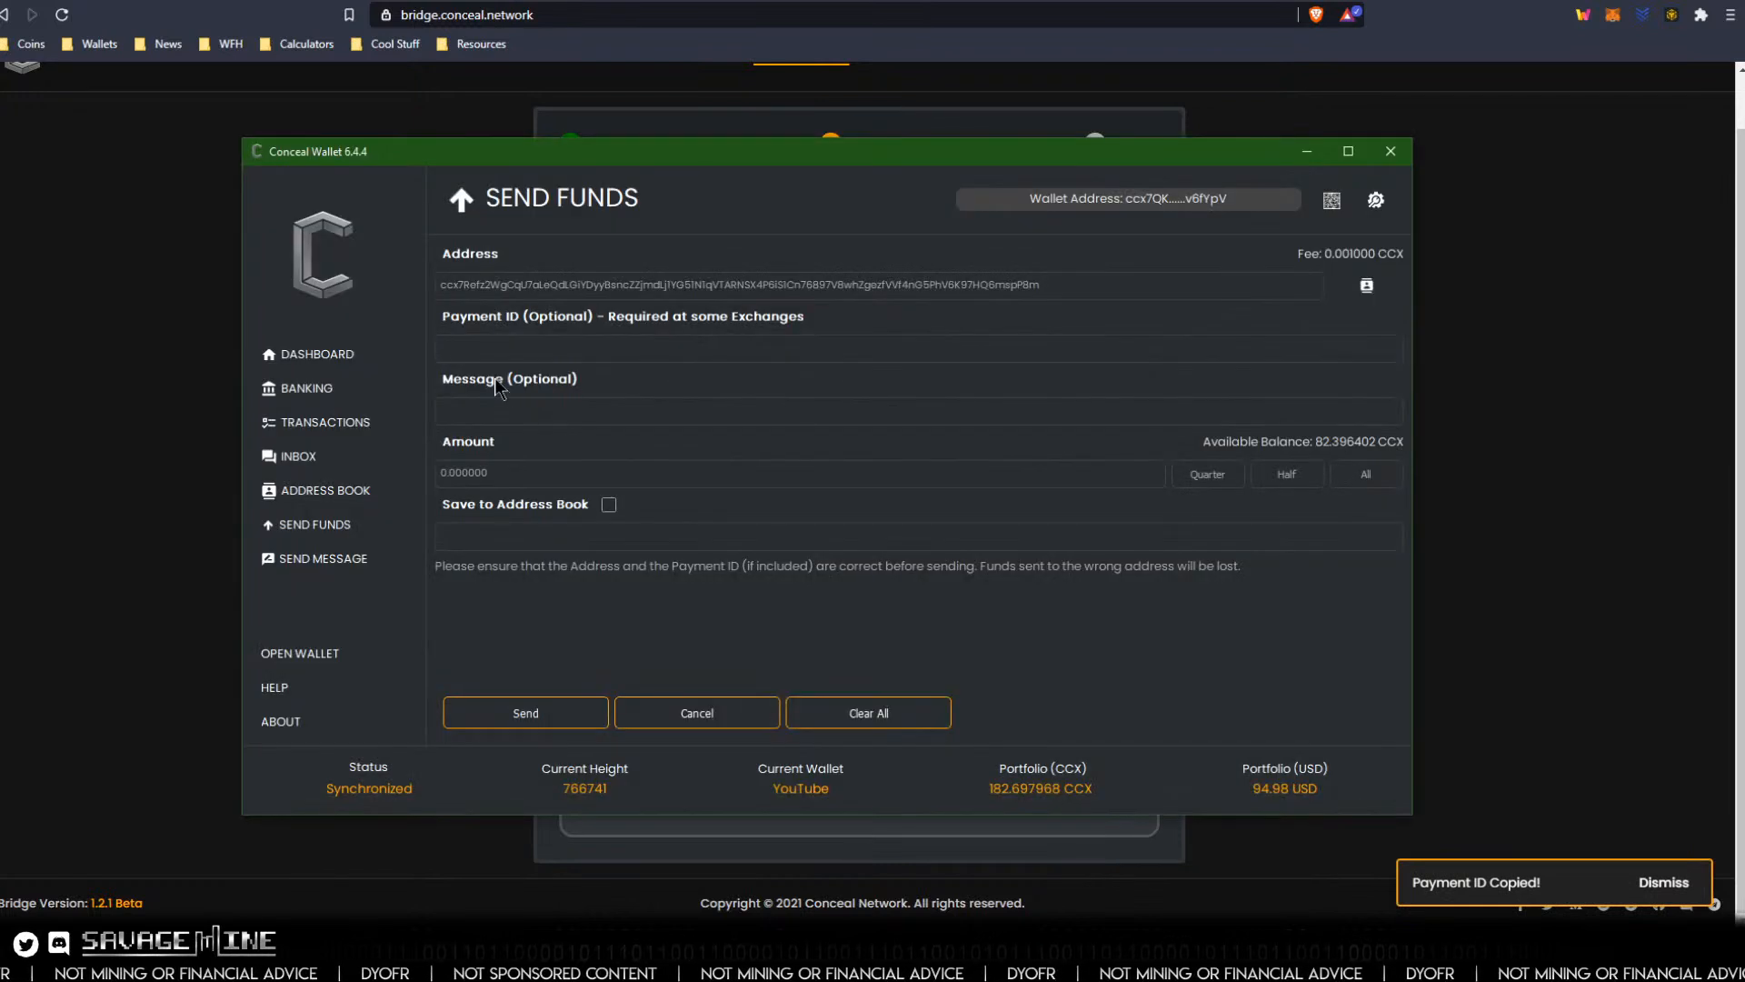
right_click(497, 348)
left_click(540, 444)
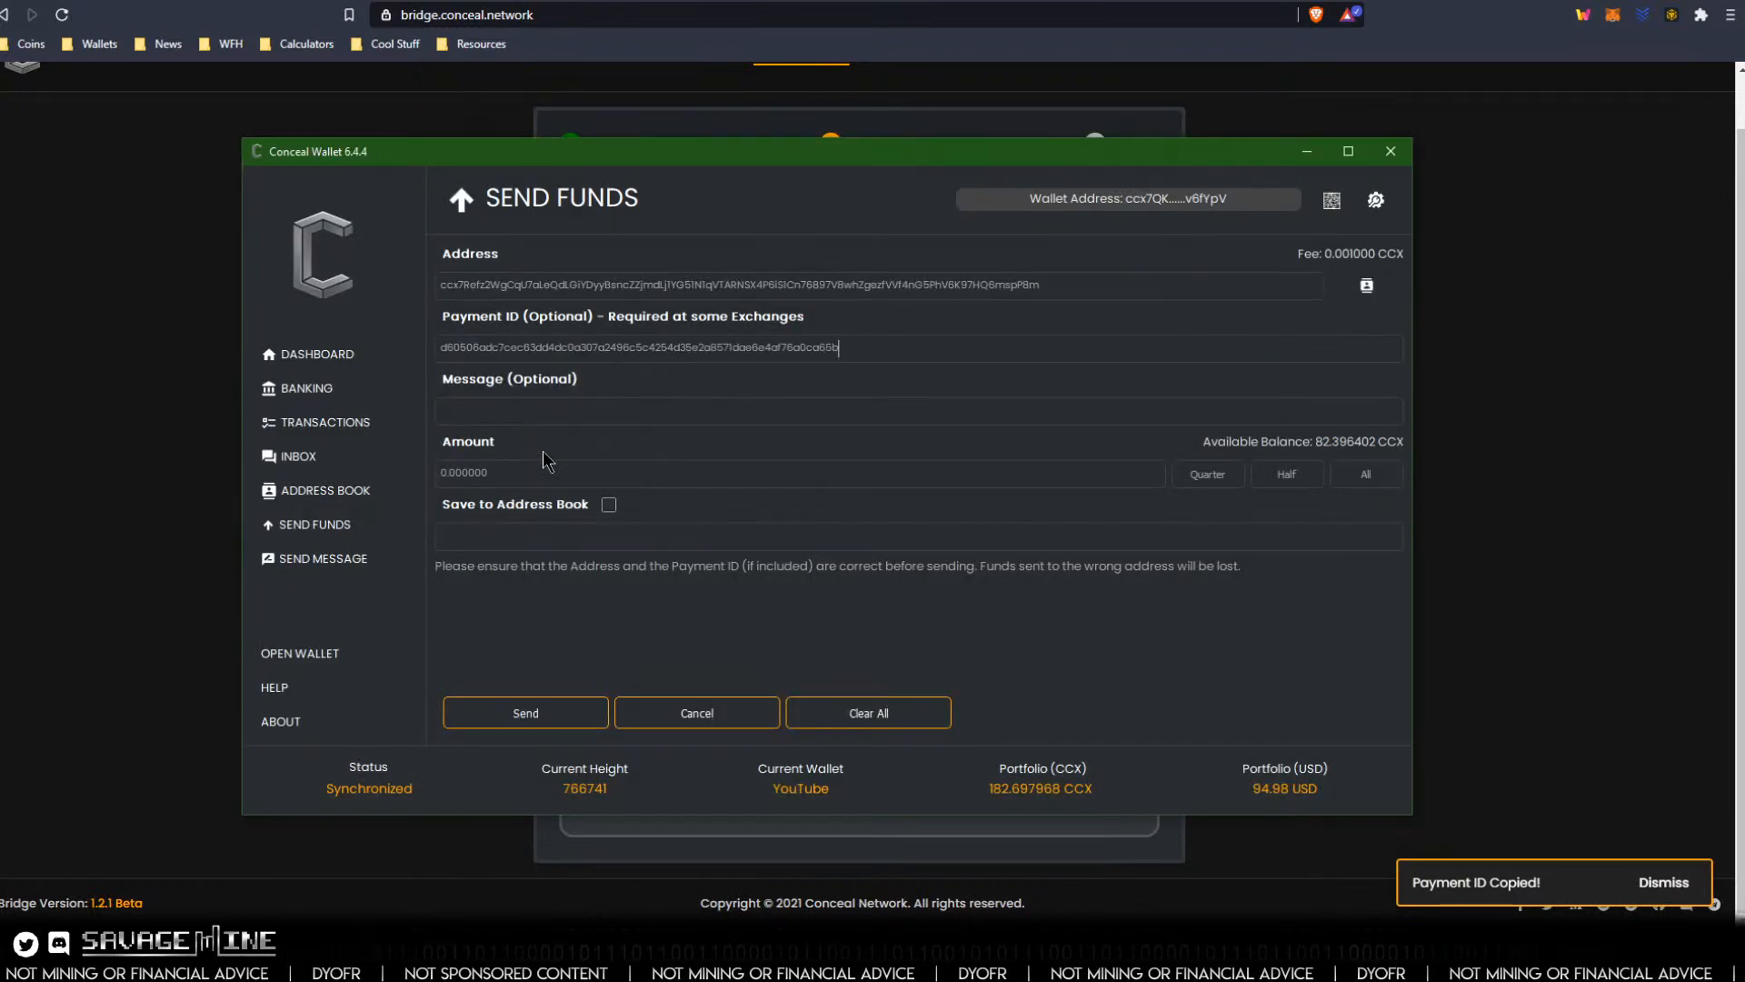
Compare the end of the bridge's deposit address with the recipient address entered in Conceal Wallet.
left_click_drag(592, 156, 1281, 176)
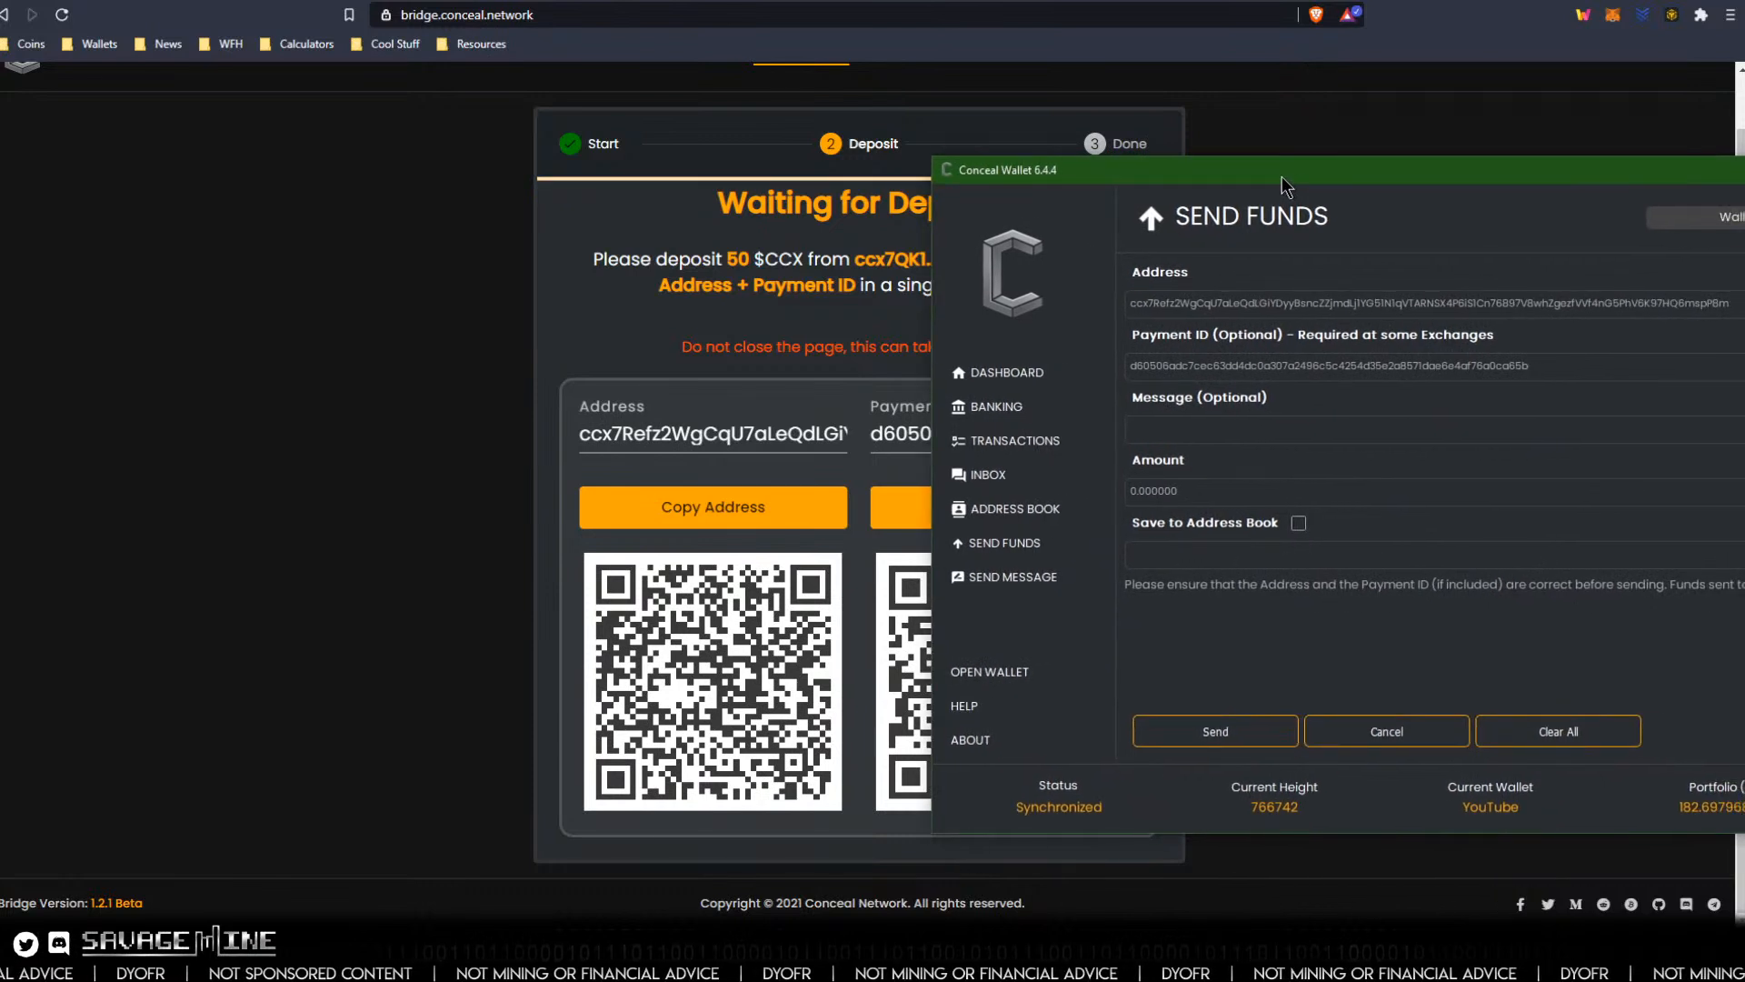
left_click_drag(1282, 176, 1354, 182)
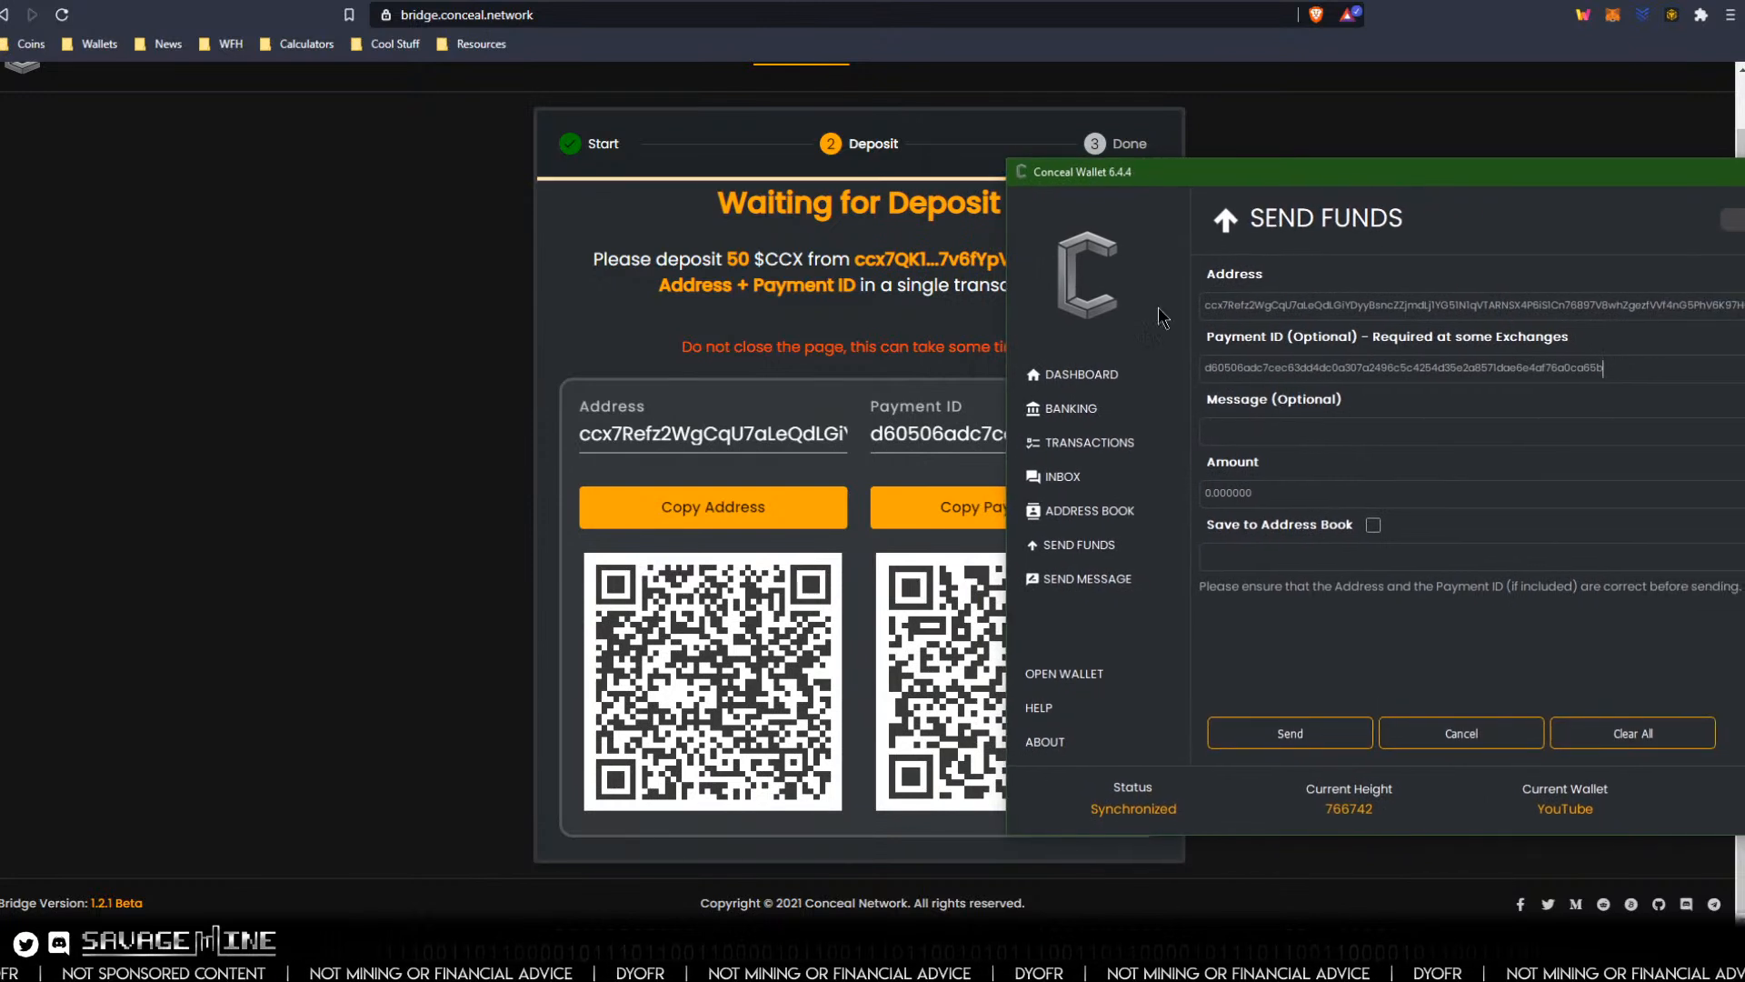
left_click(830, 442)
key("End")
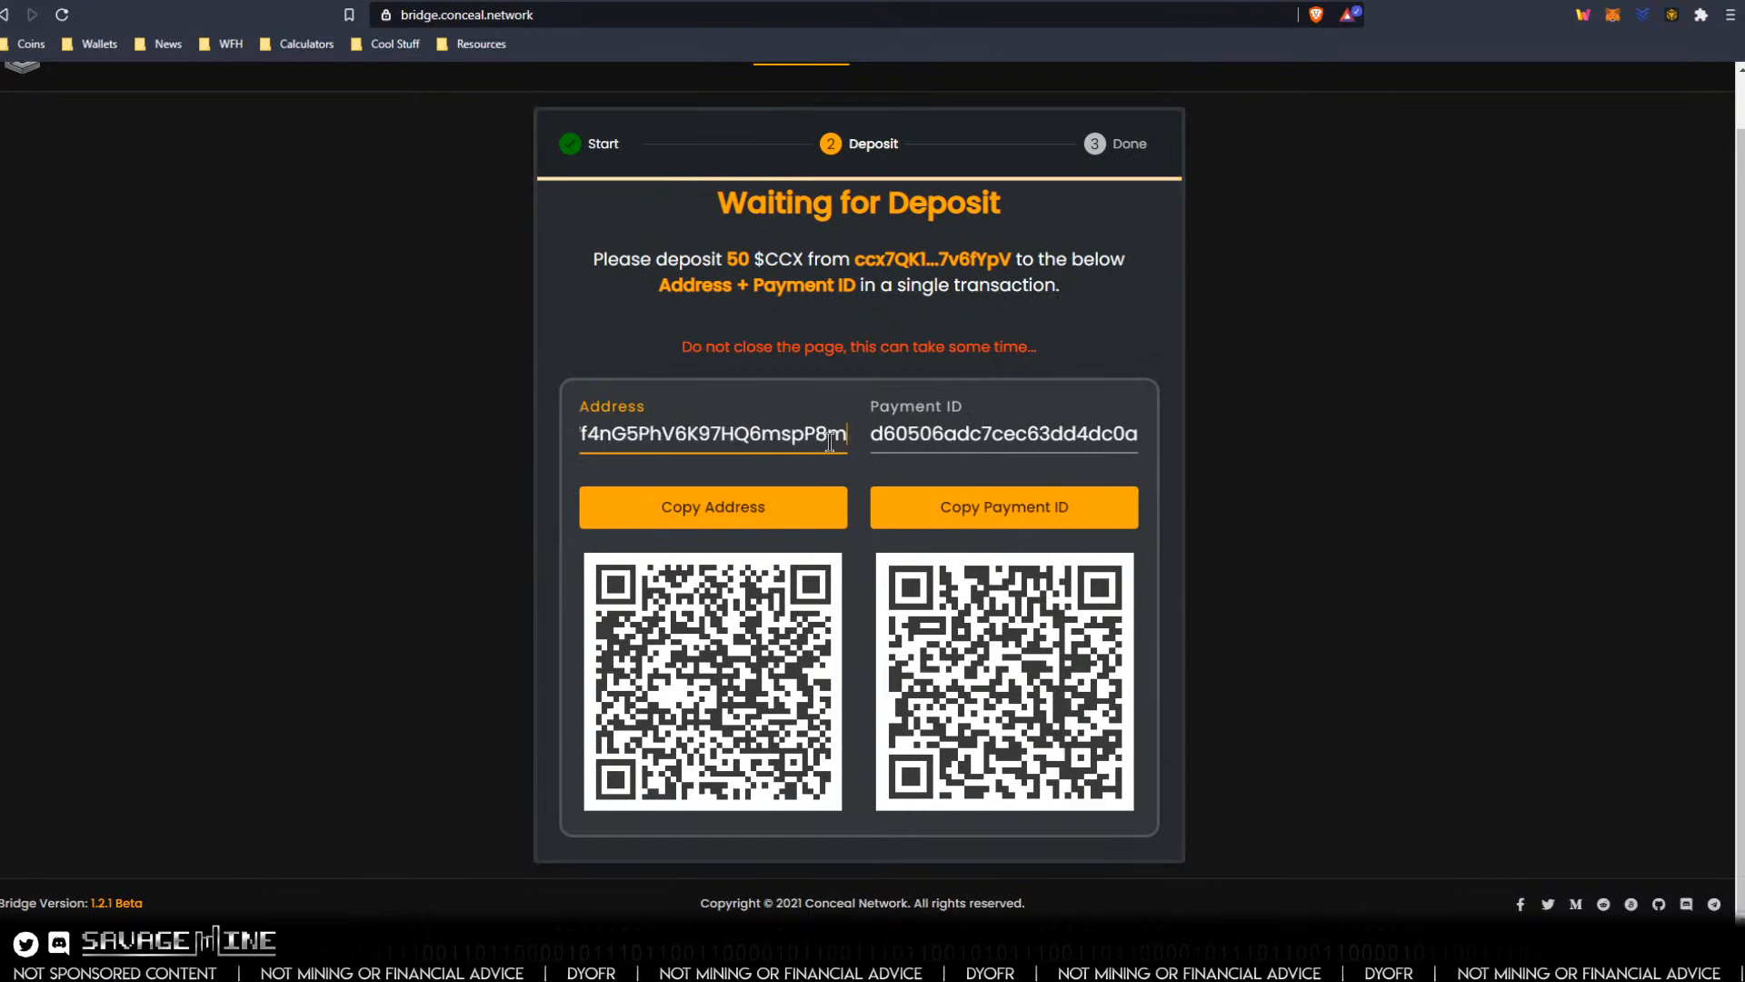
key("alt+Tab")
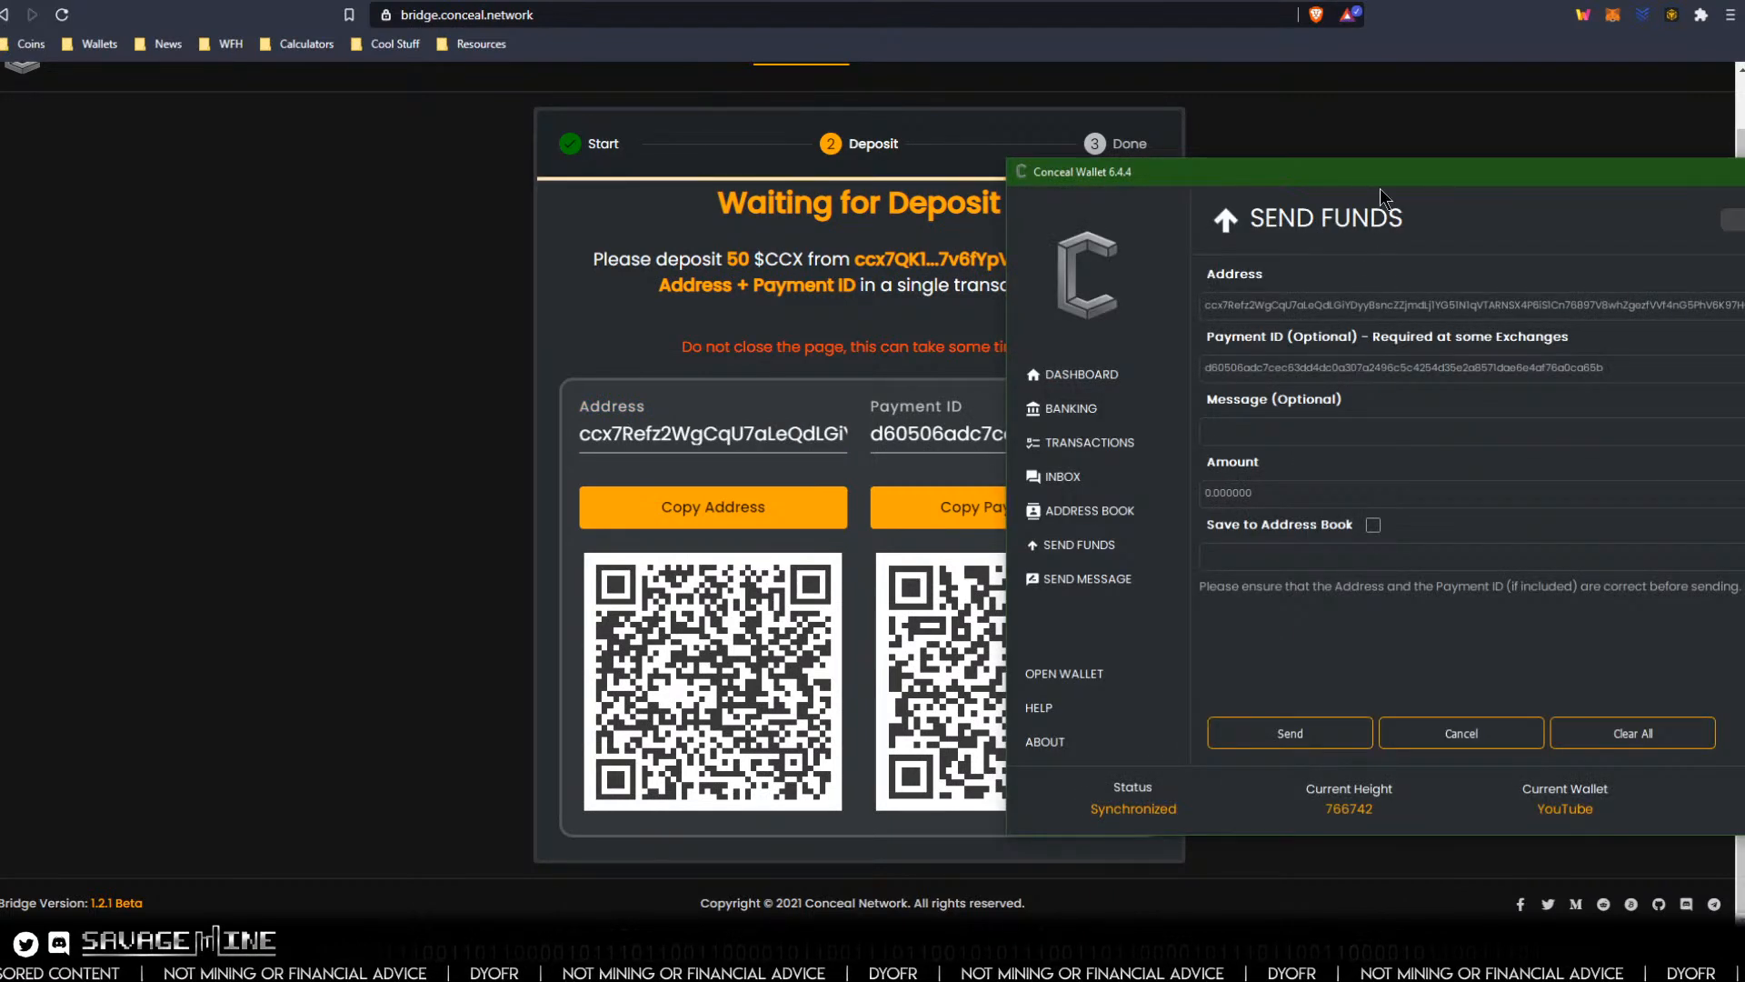
Set the transfer amount to 50 CCX and send the funds from Conceal Wallet.
left_click_drag(1380, 172, 616, 152)
left_click(500, 463)
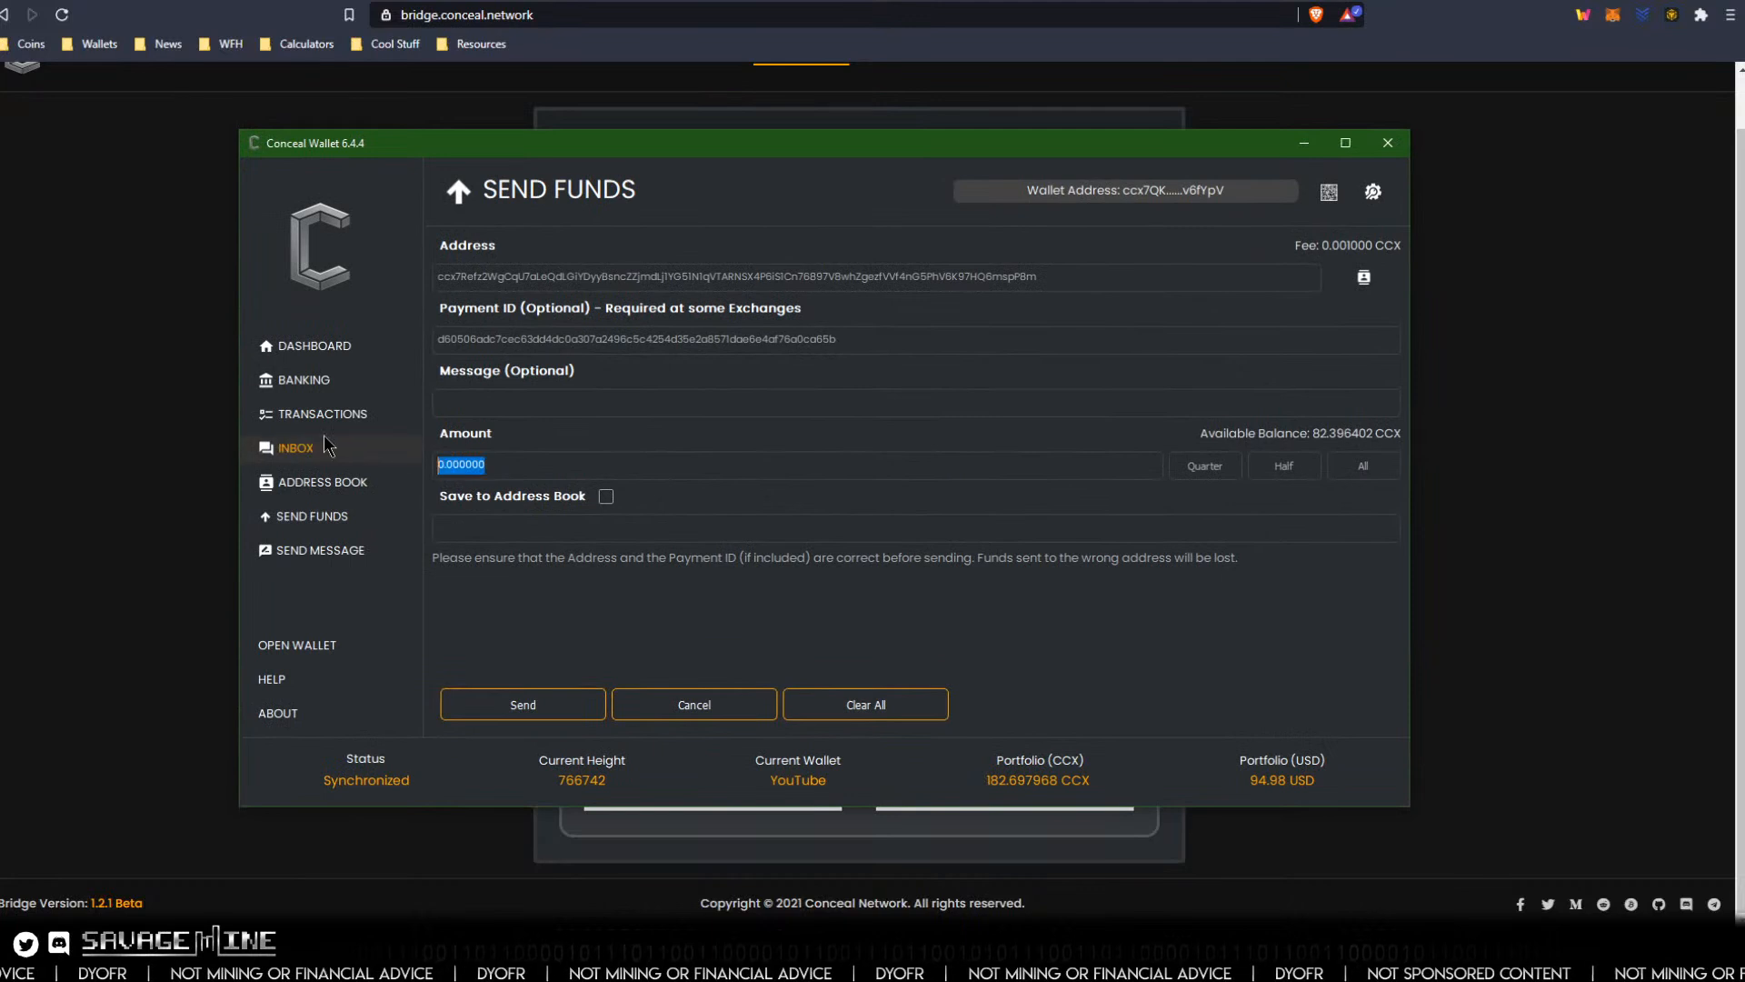
type("50")
key("Tab")
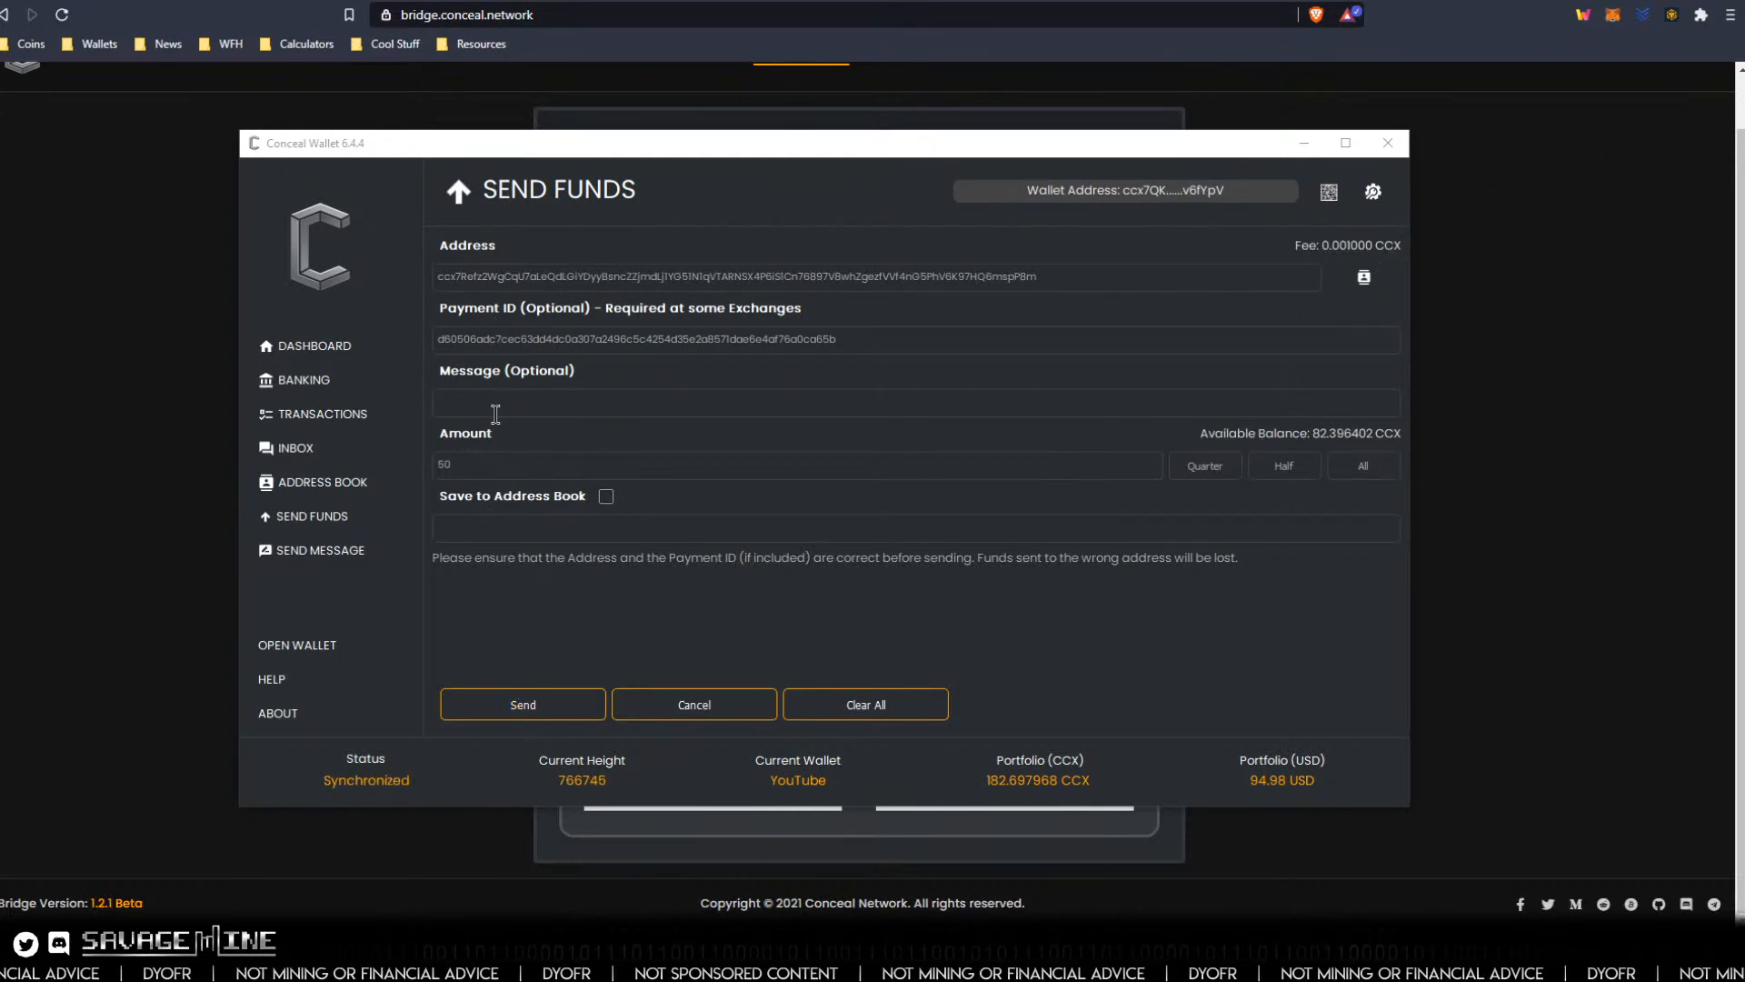
left_click(509, 704)
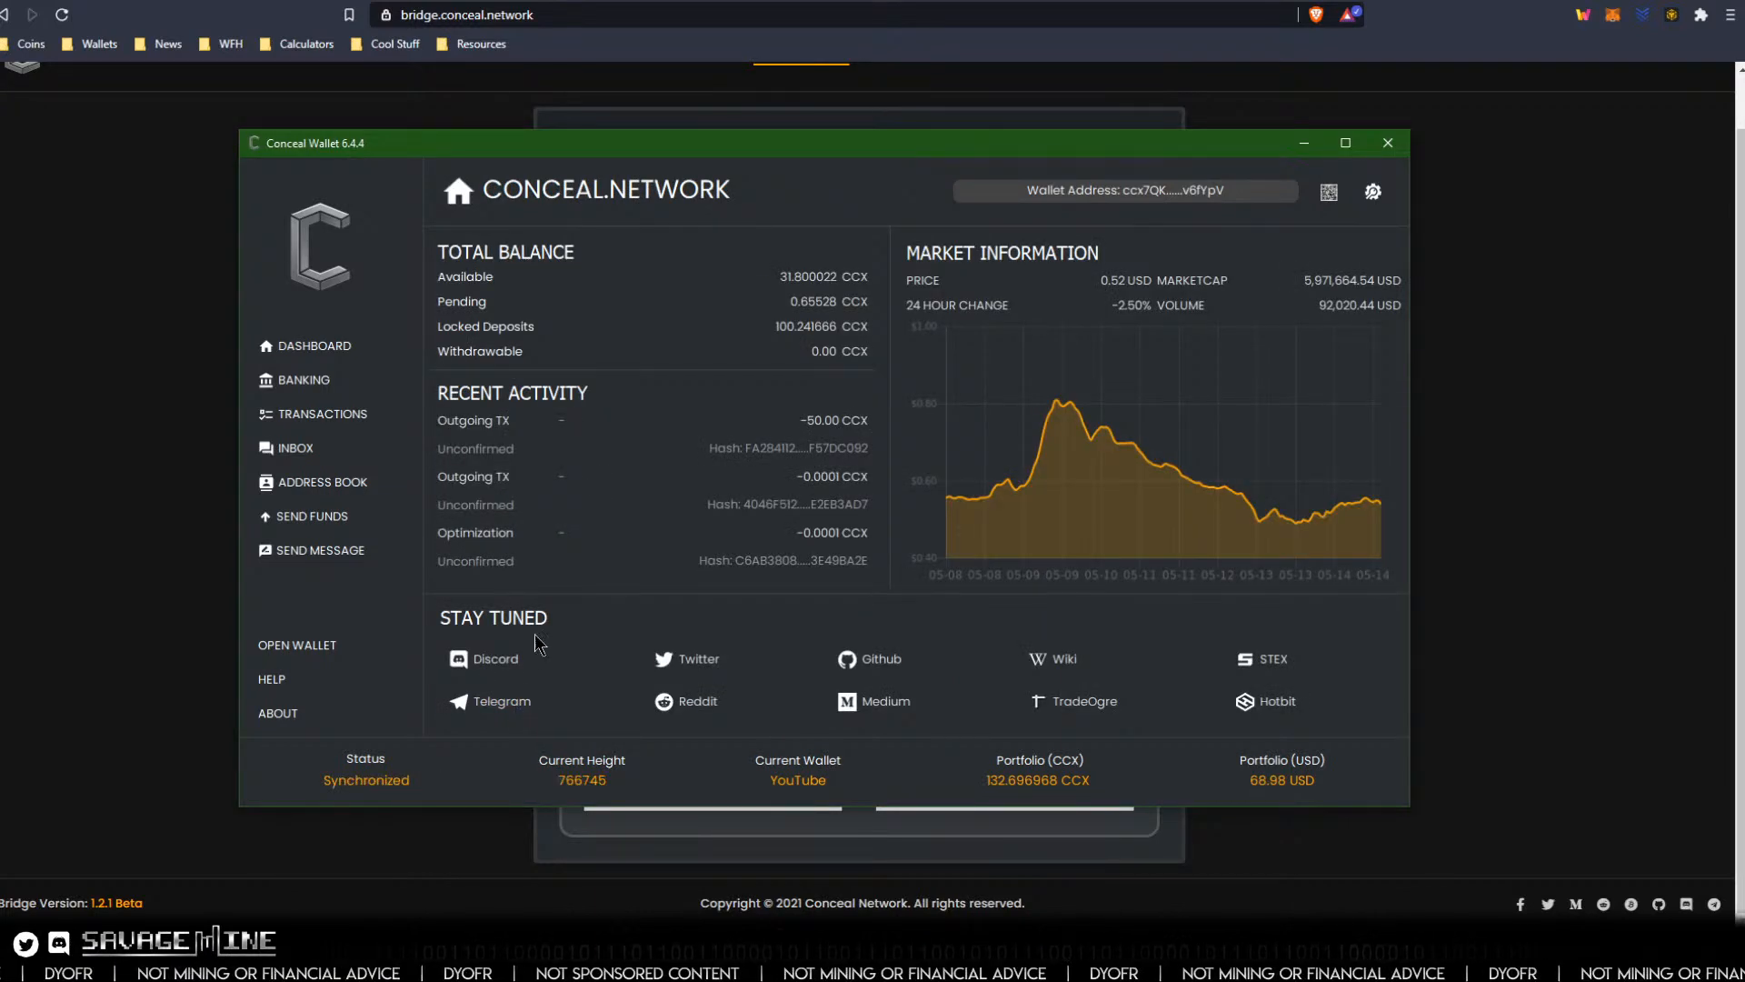
Check the bridge's deposit status, the wCCX balance in MetaMask and the Conceal Wallet dashboard.
left_click(1253, 849)
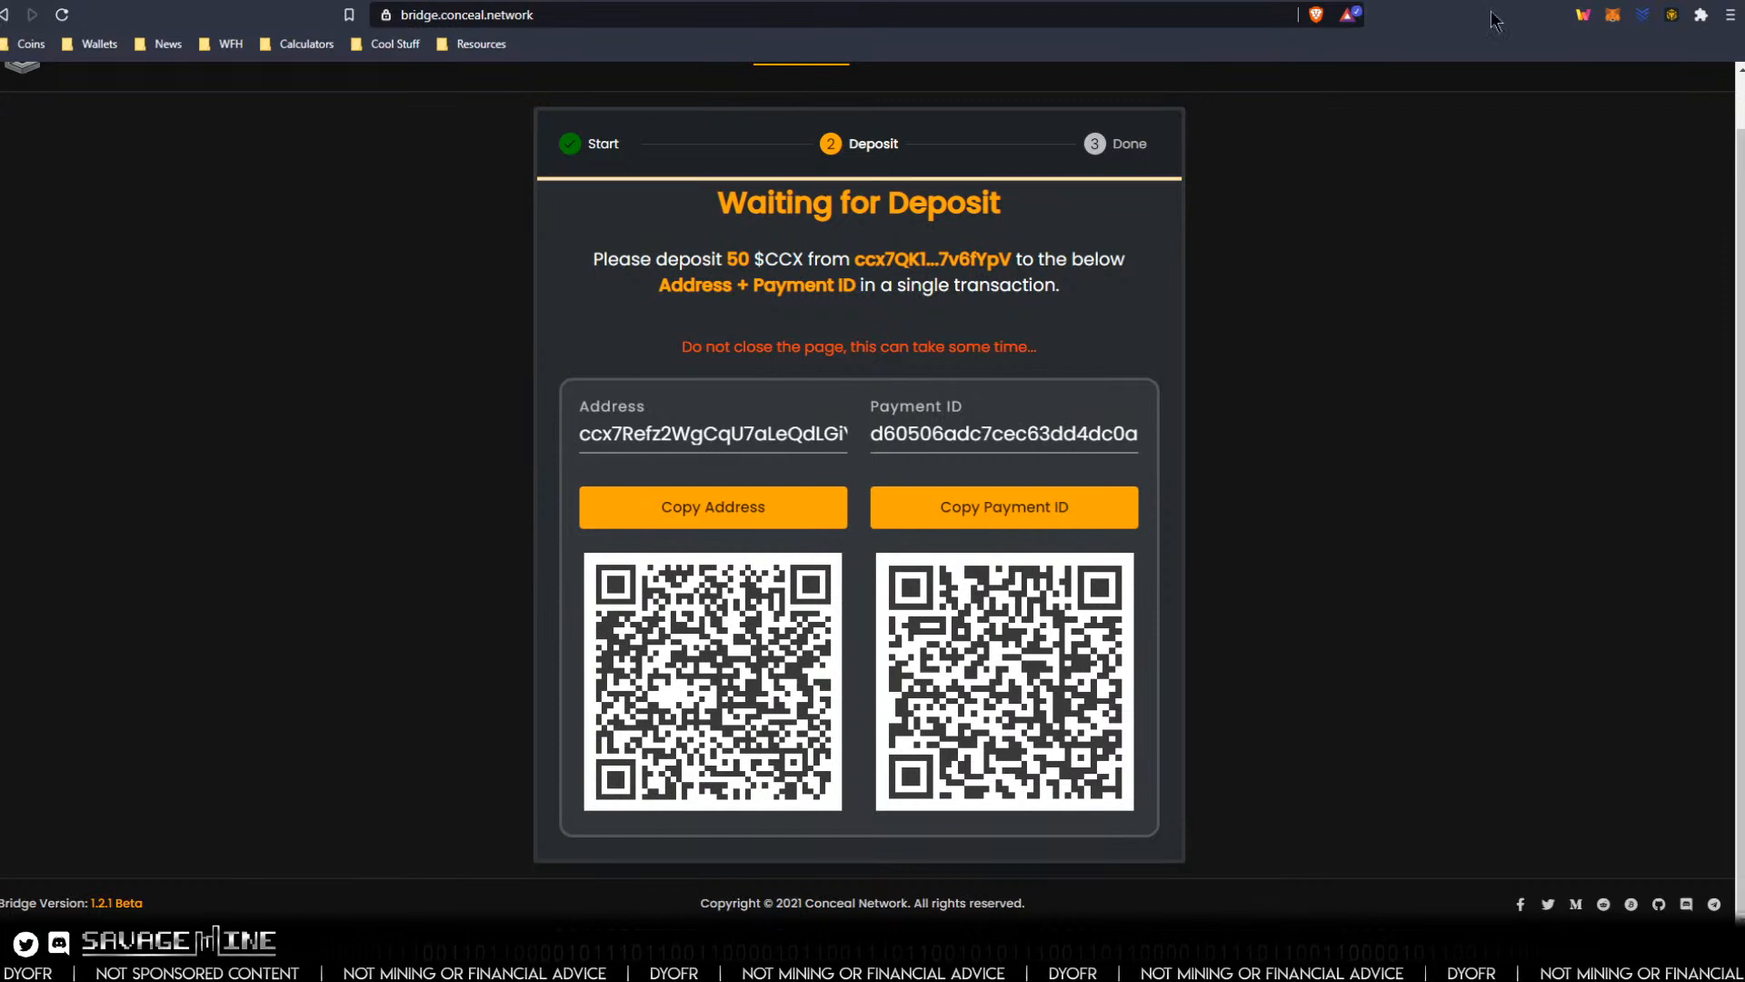
left_click(1613, 15)
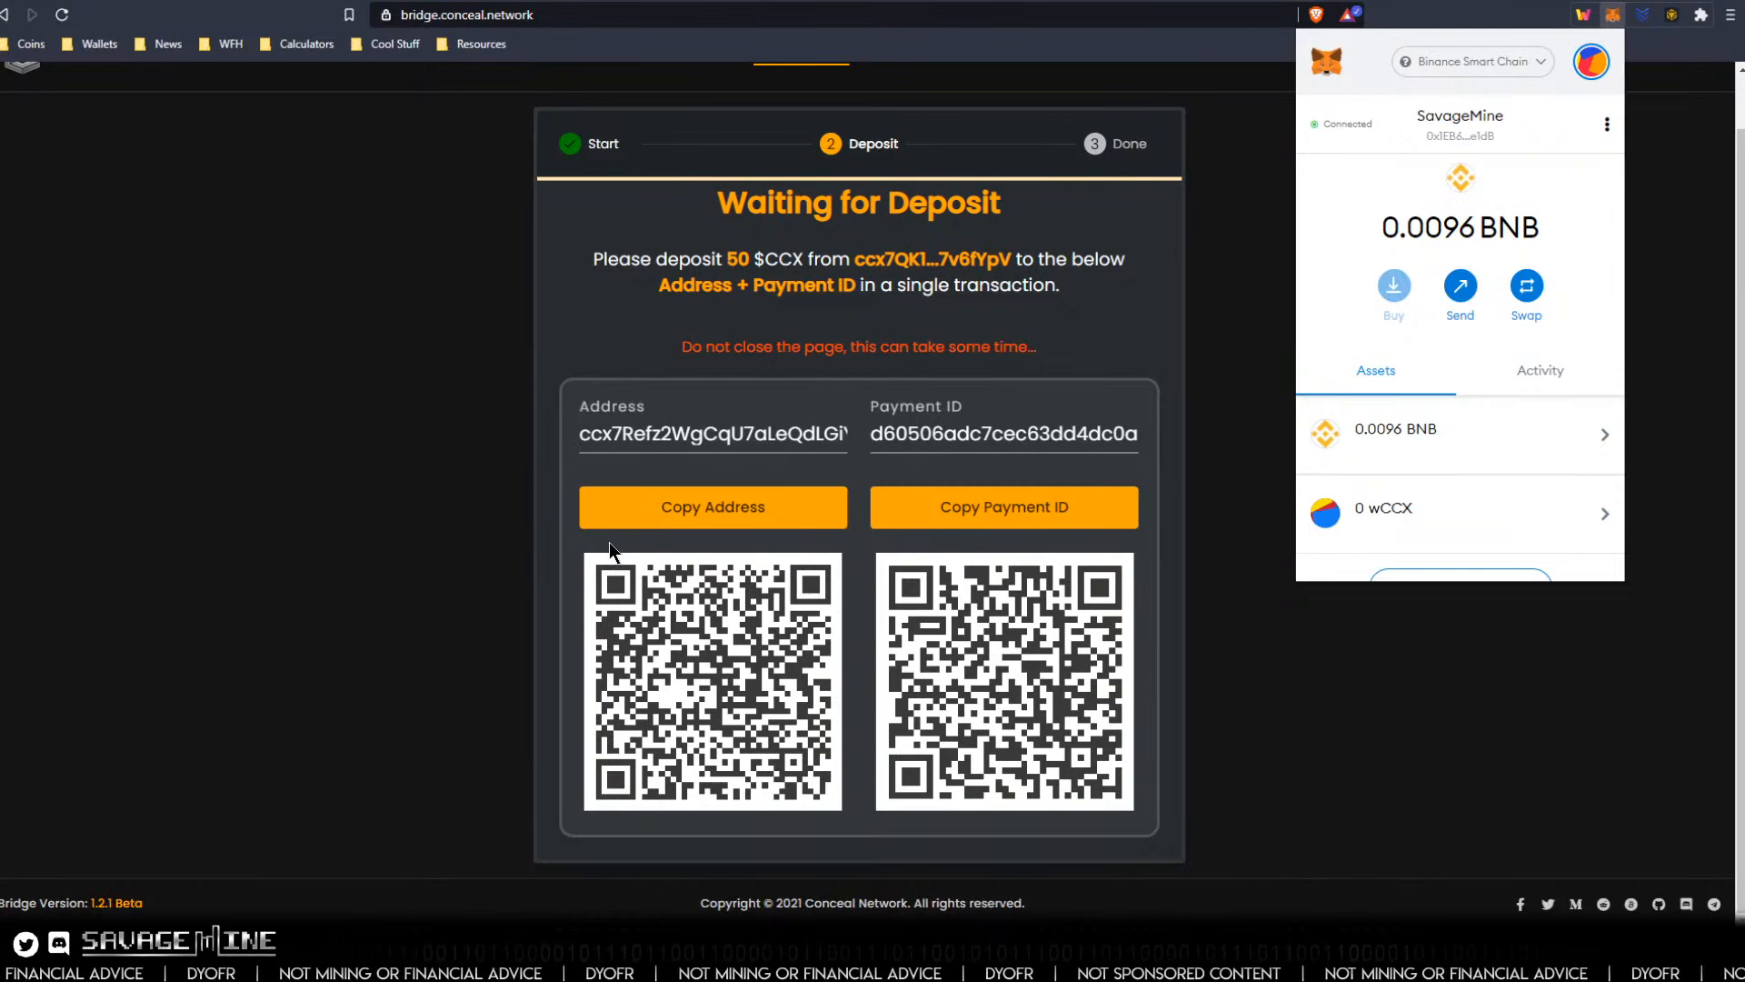
left_click(845, 963)
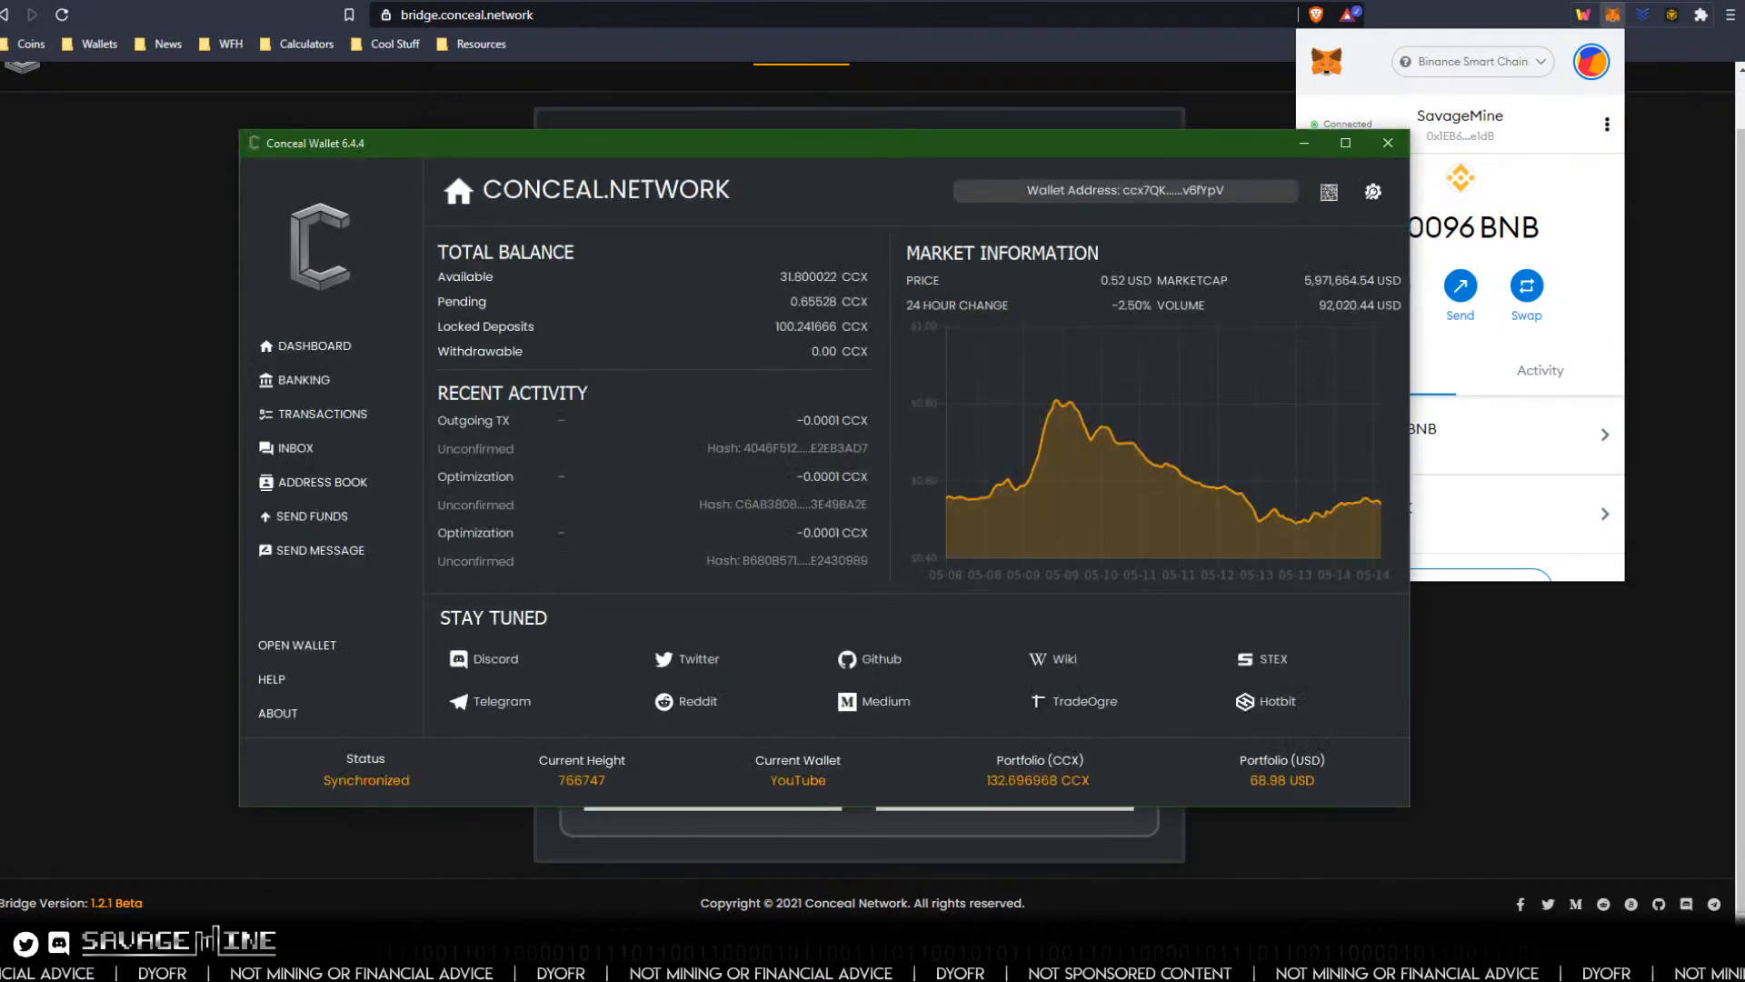
left_click(845, 963)
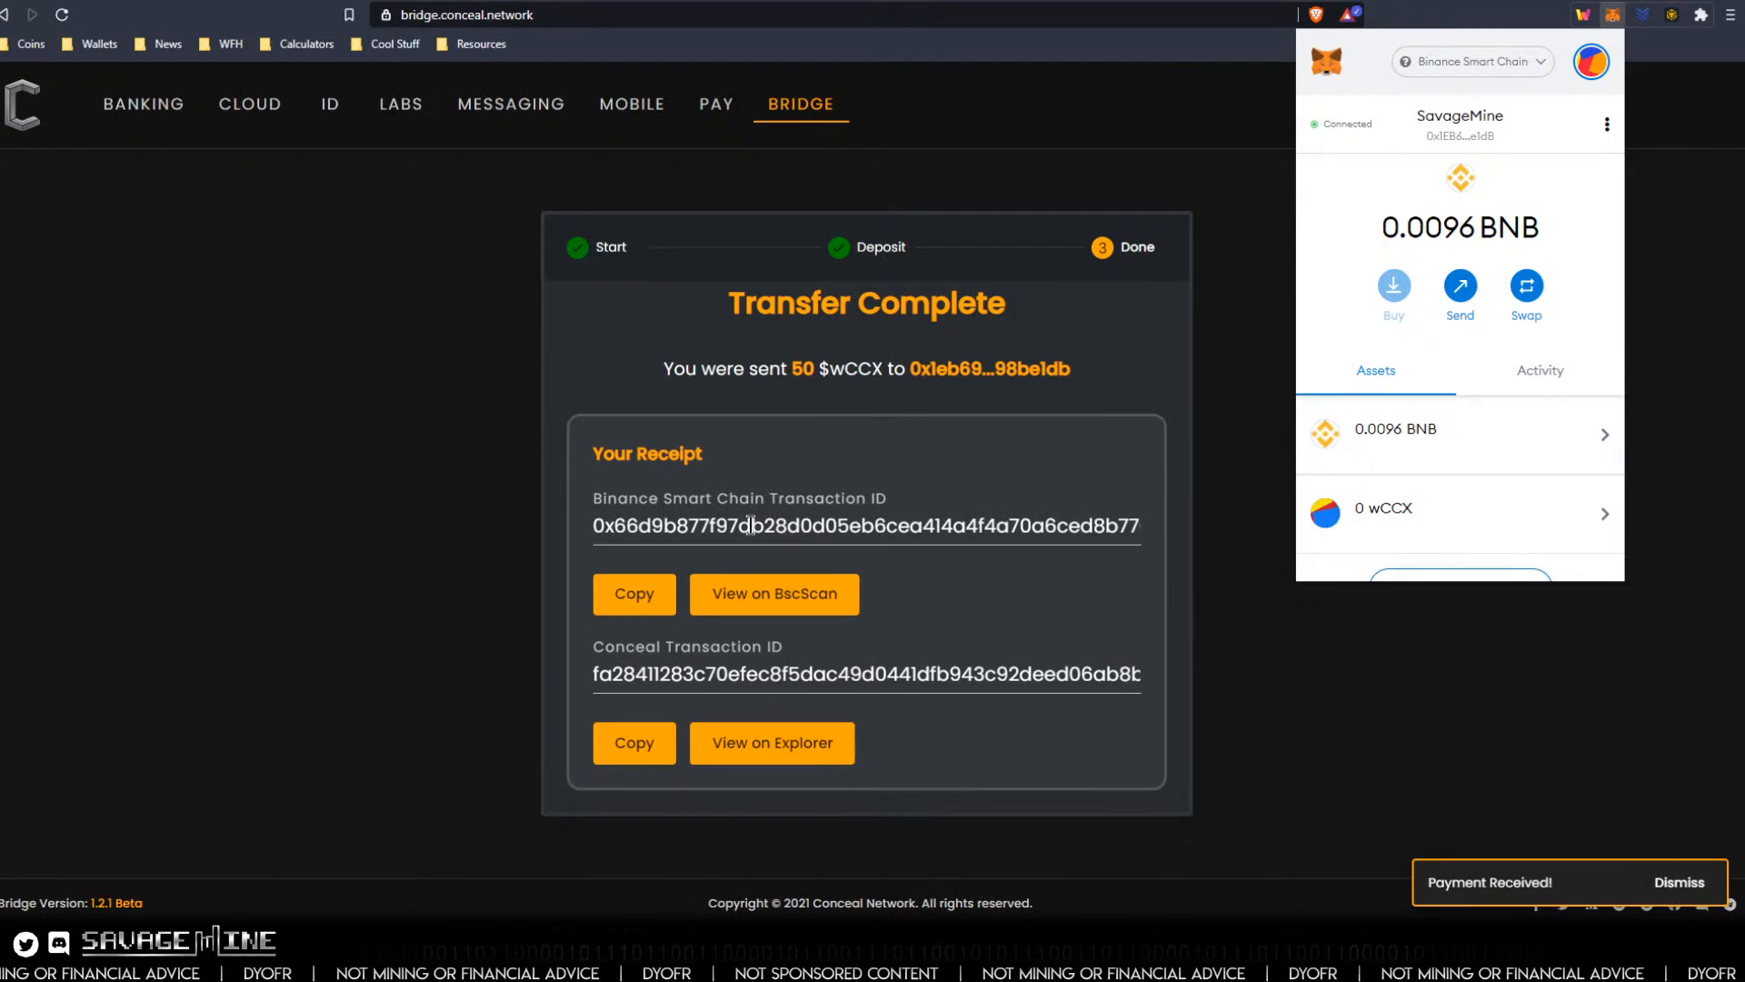
View the completed swap's Binance Smart Chain transaction on BscScan and its Conceal transaction in the Conceal Explorer.
left_click(790, 596)
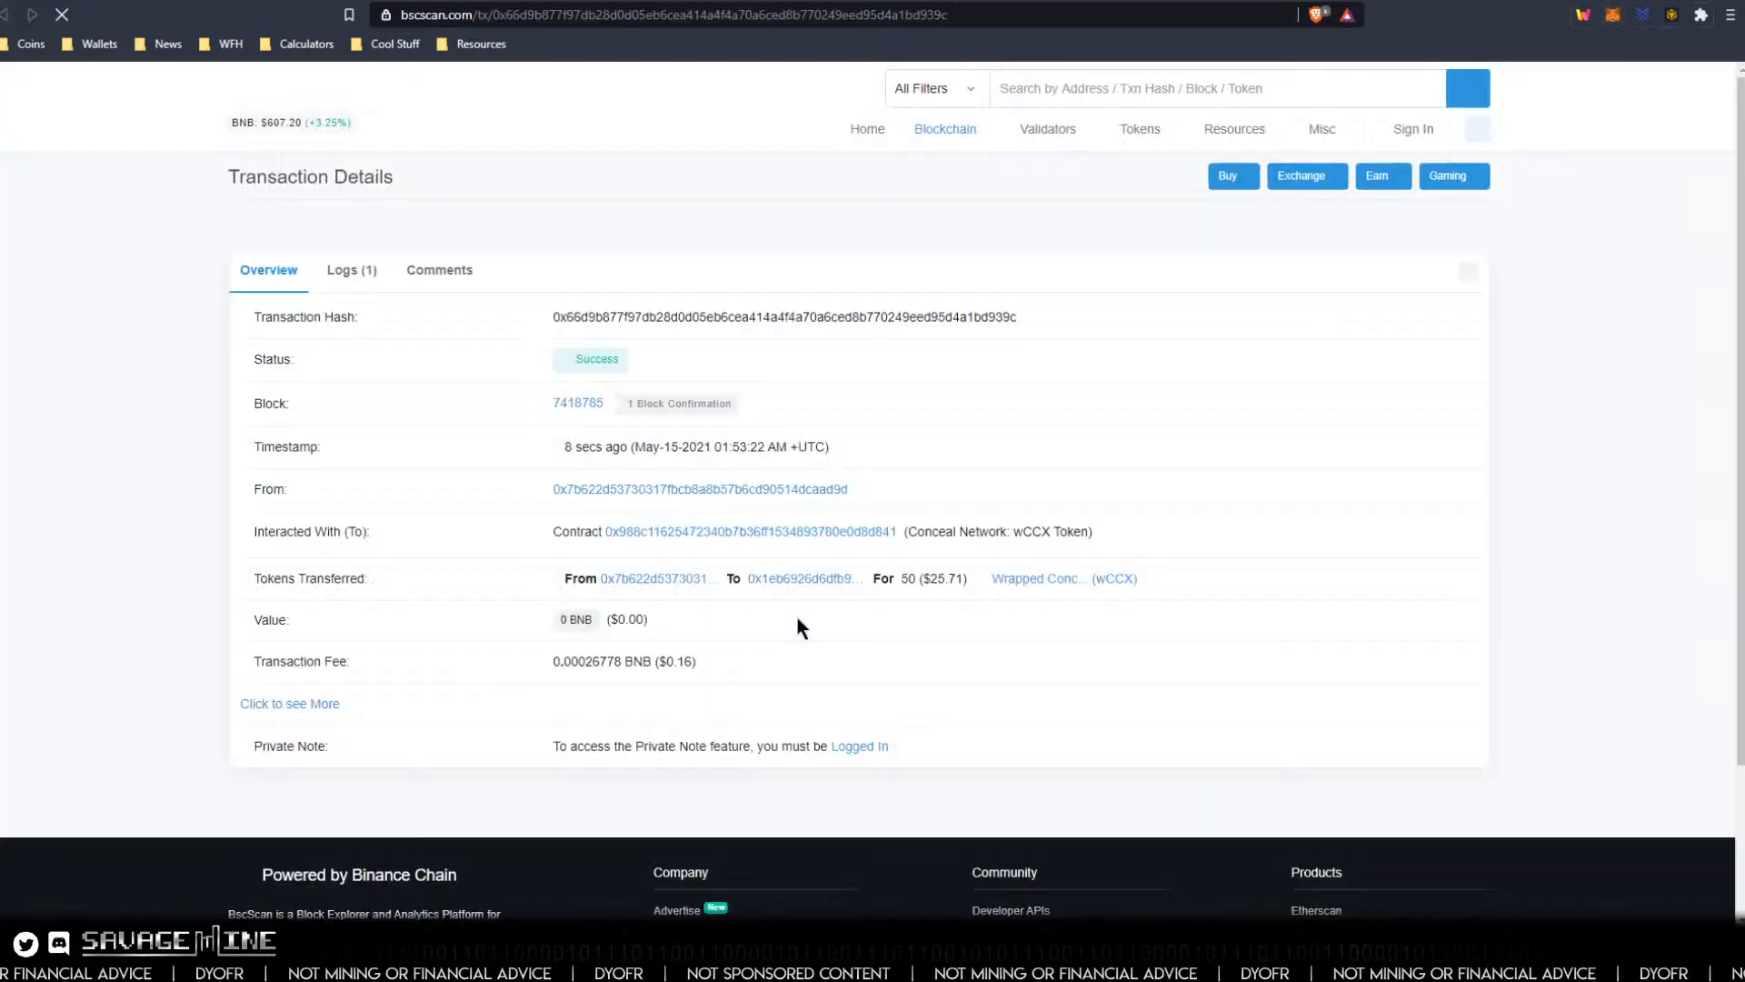
left_click(1172, 2)
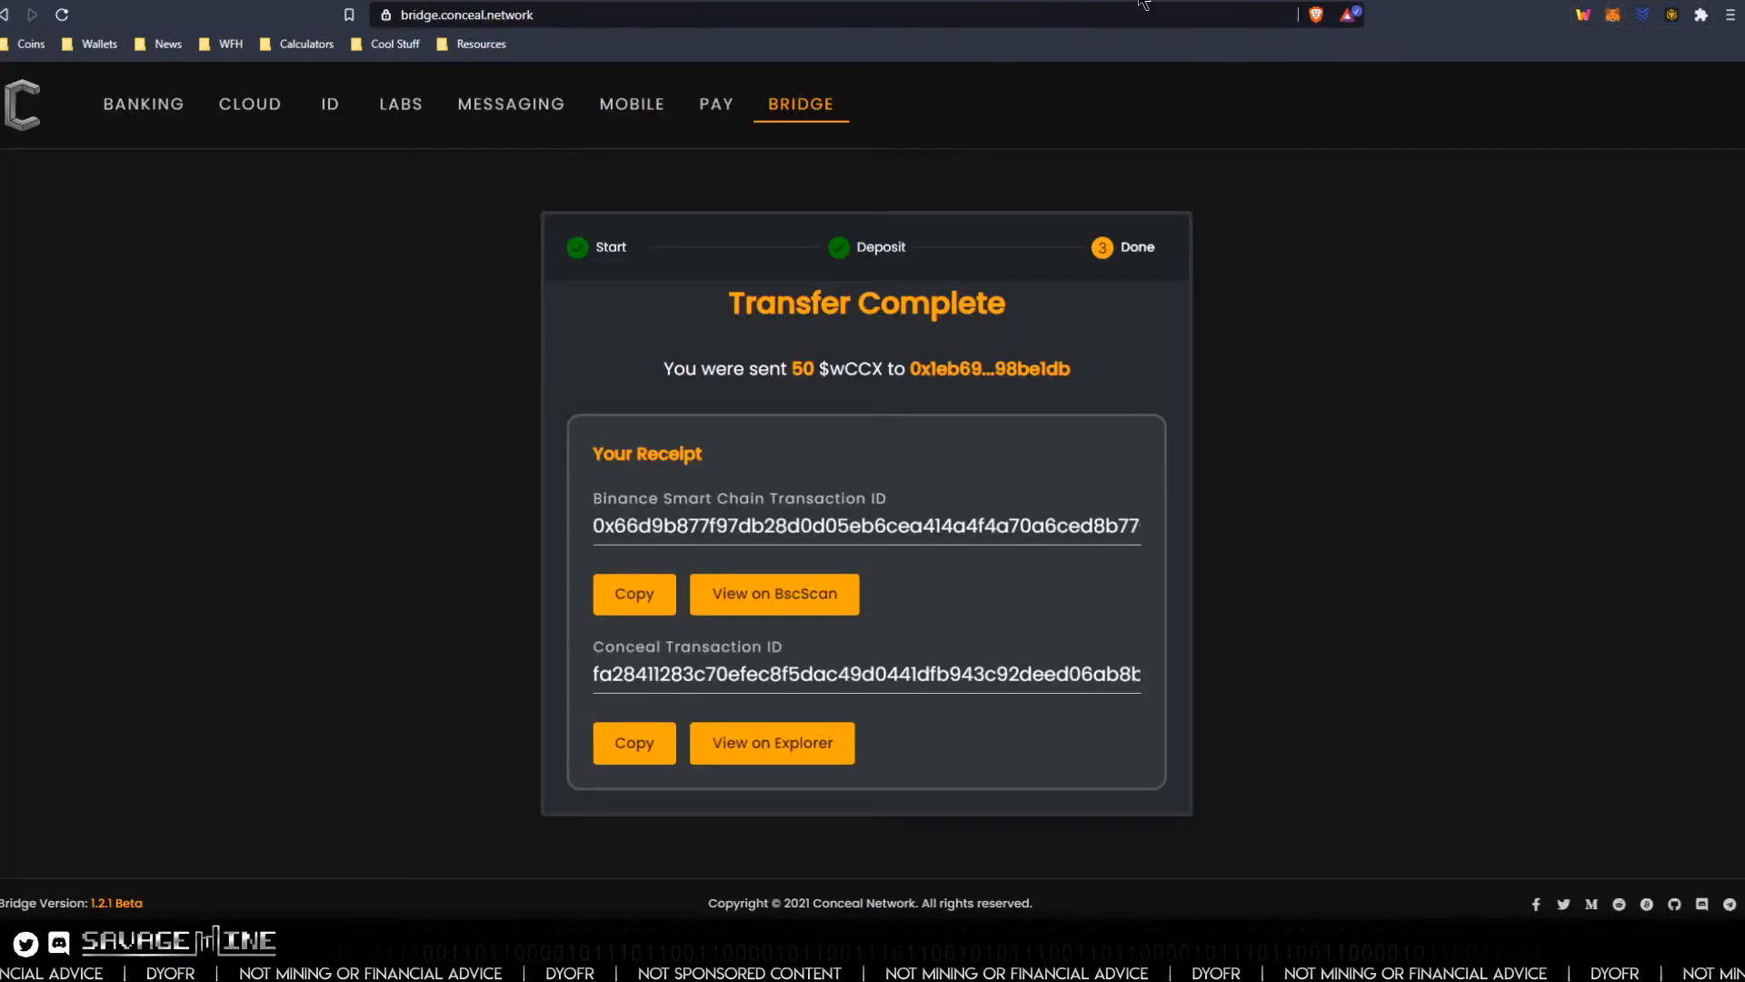
left_click(774, 742)
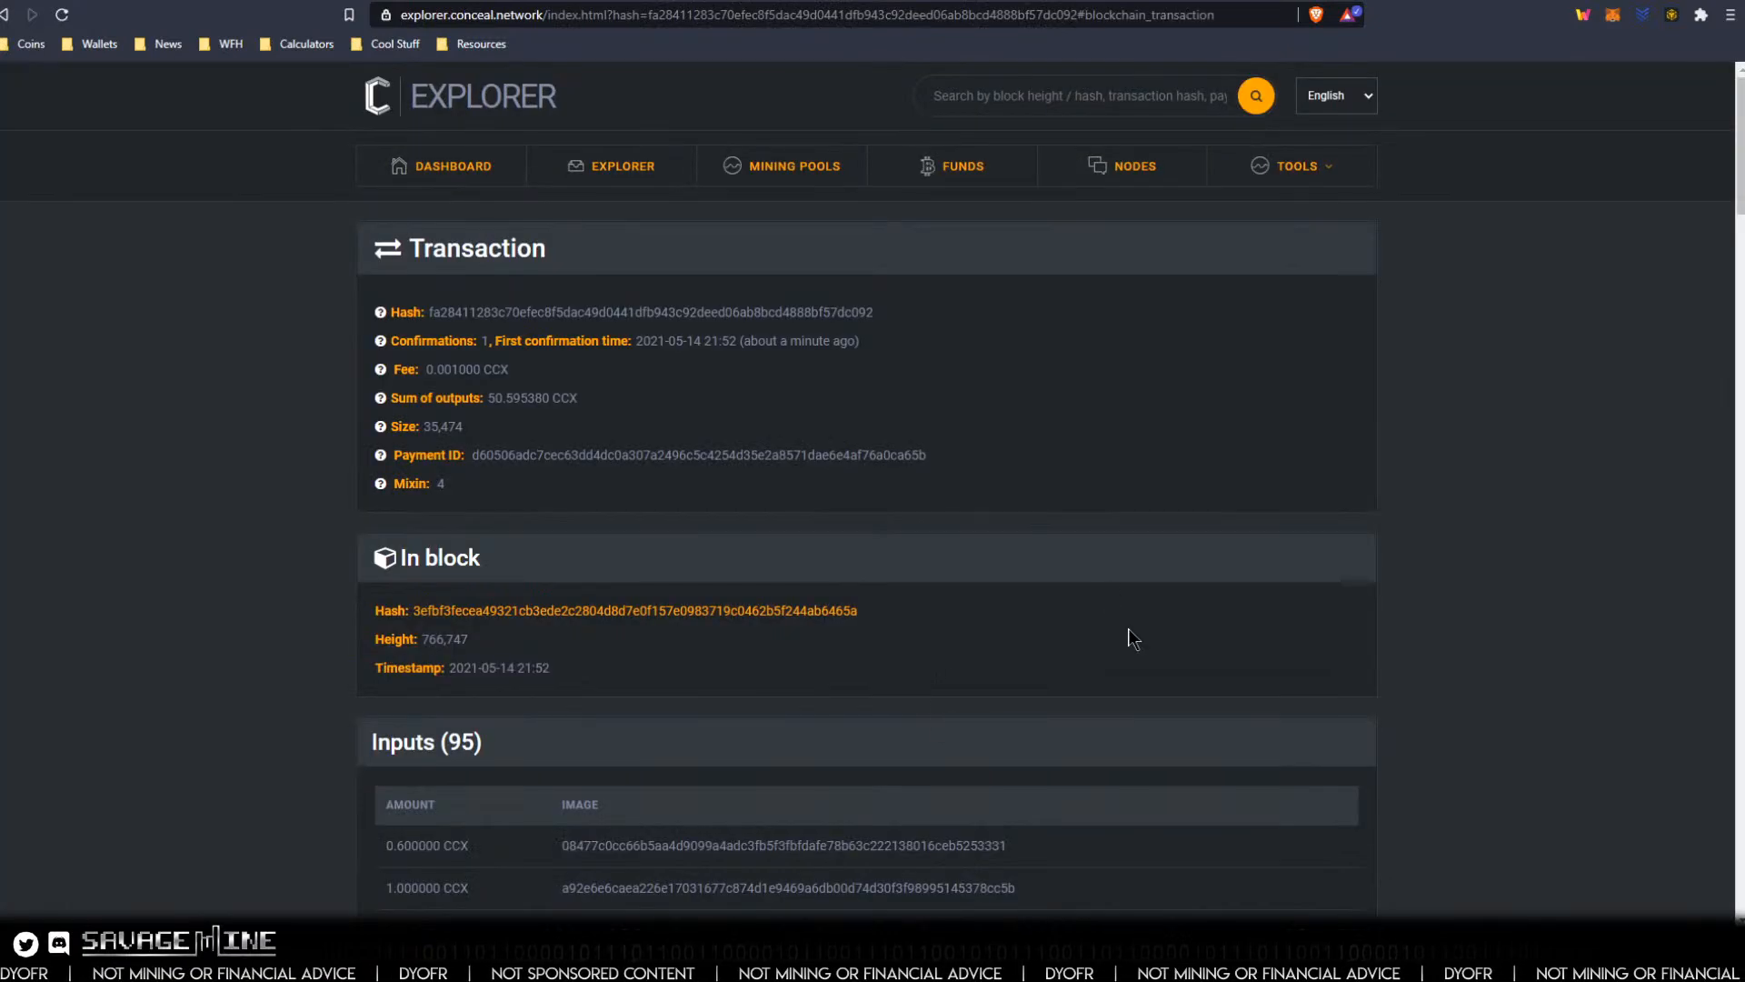
left_click(1082, 2)
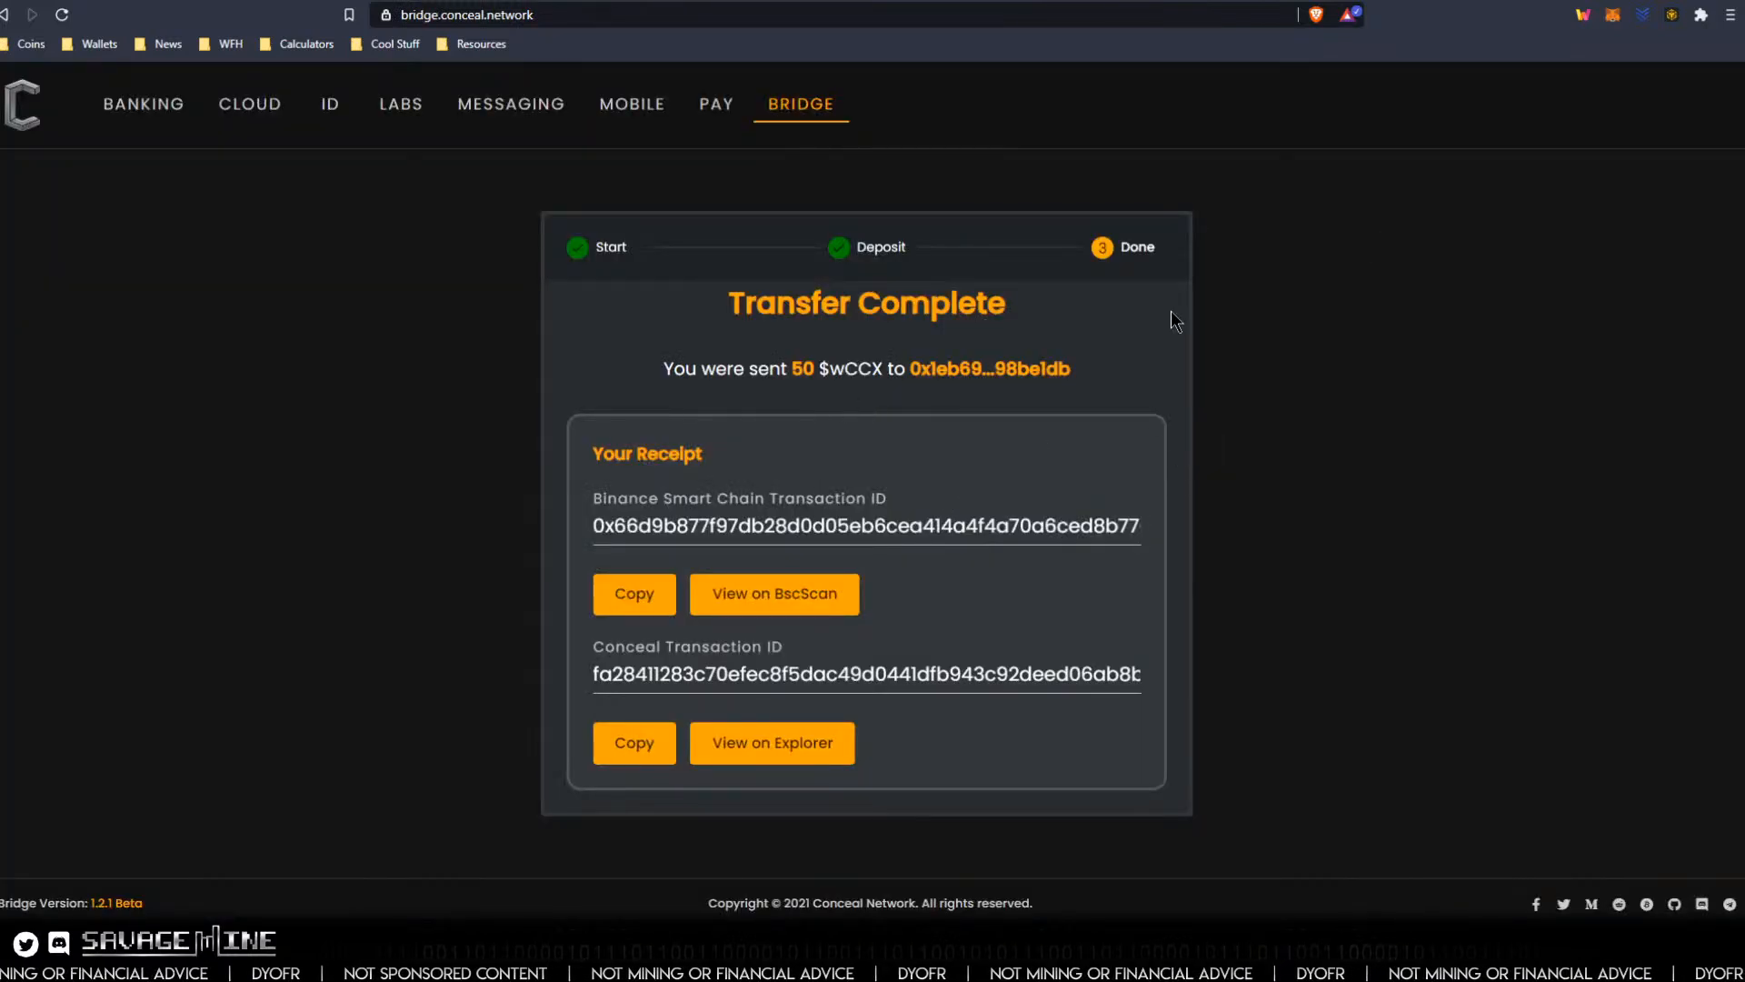
Check the wCCX balance among the MetaMask assets on Binance Smart Chain.
left_click(1611, 20)
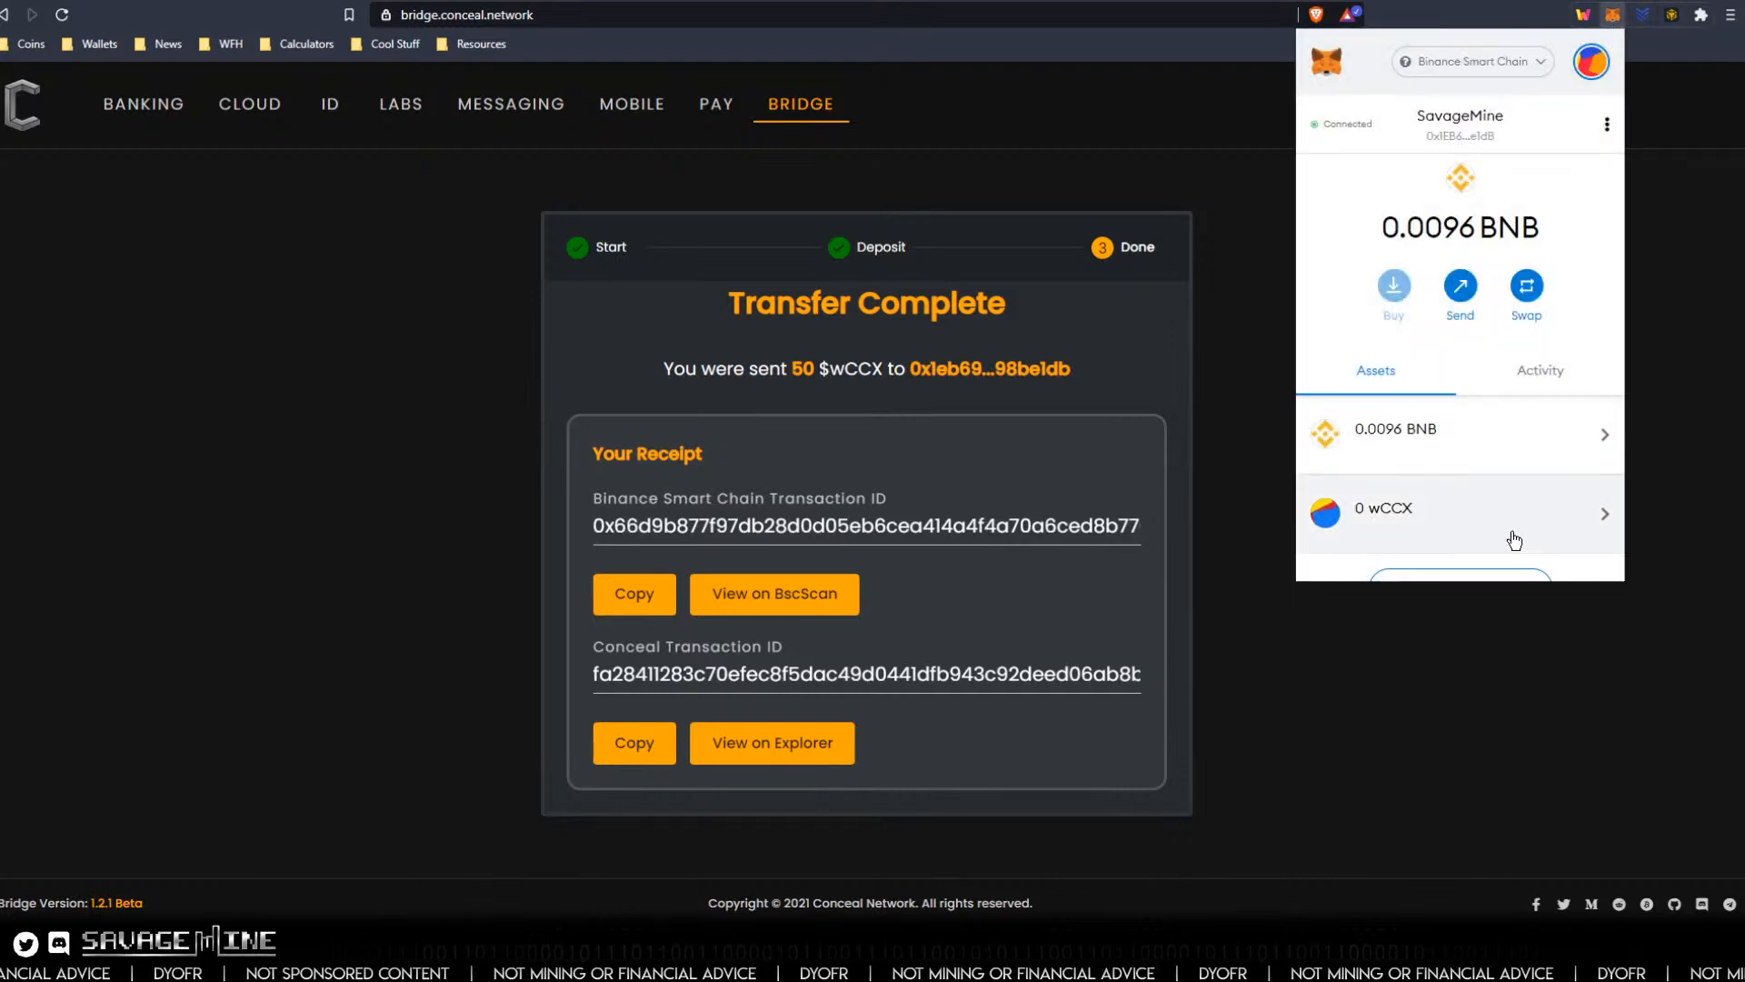
scroll(1492, 549, "down", 1)
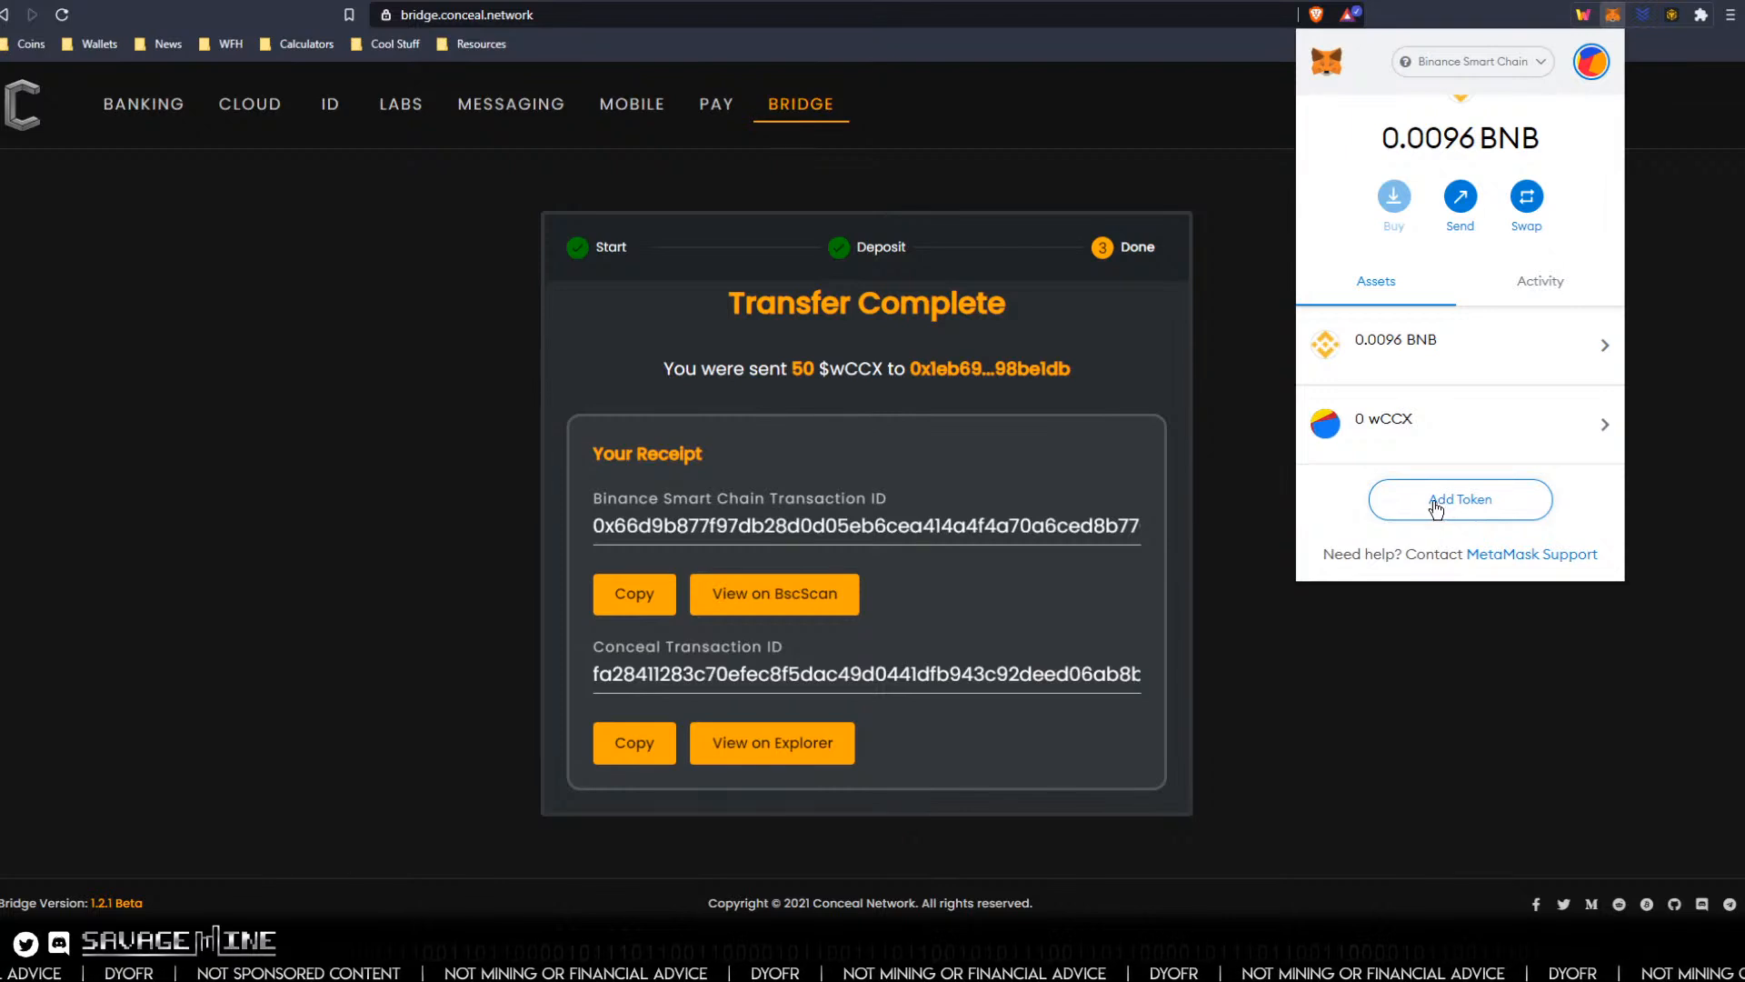
scroll(1436, 509, "up", 1)
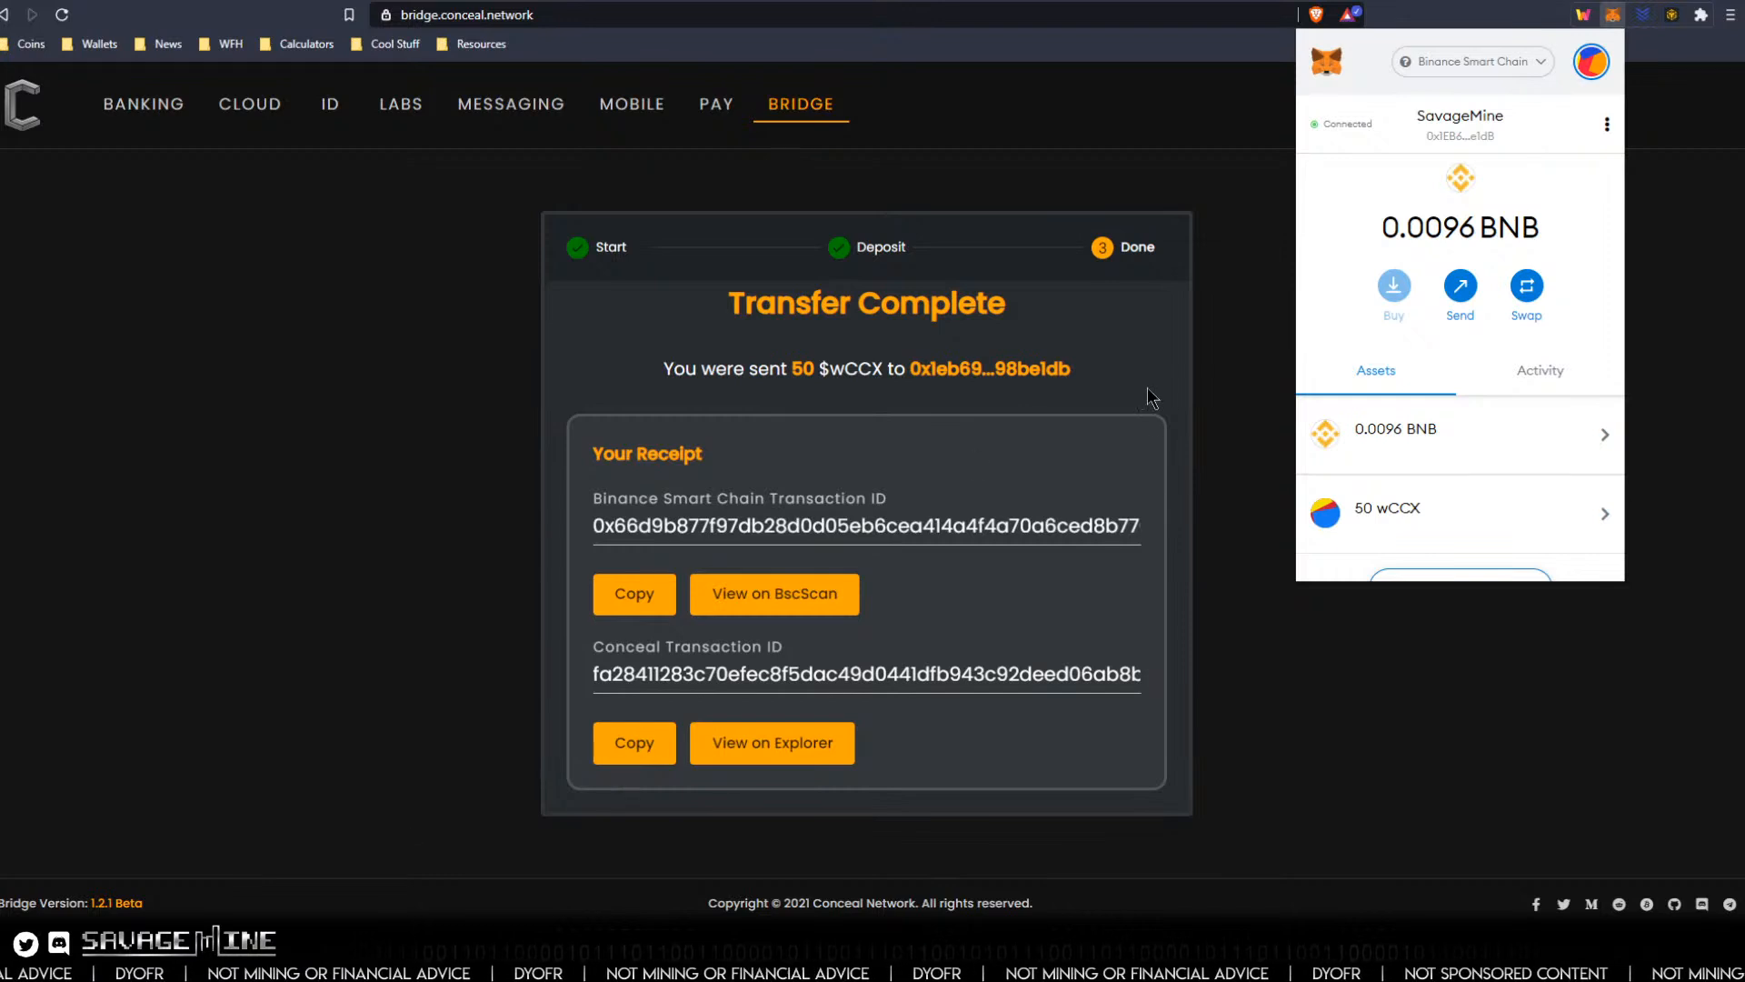
Search SwapSpace's send currencies for wccx, clear the search, and return to the bridge receipt.
left_click(1428, 1)
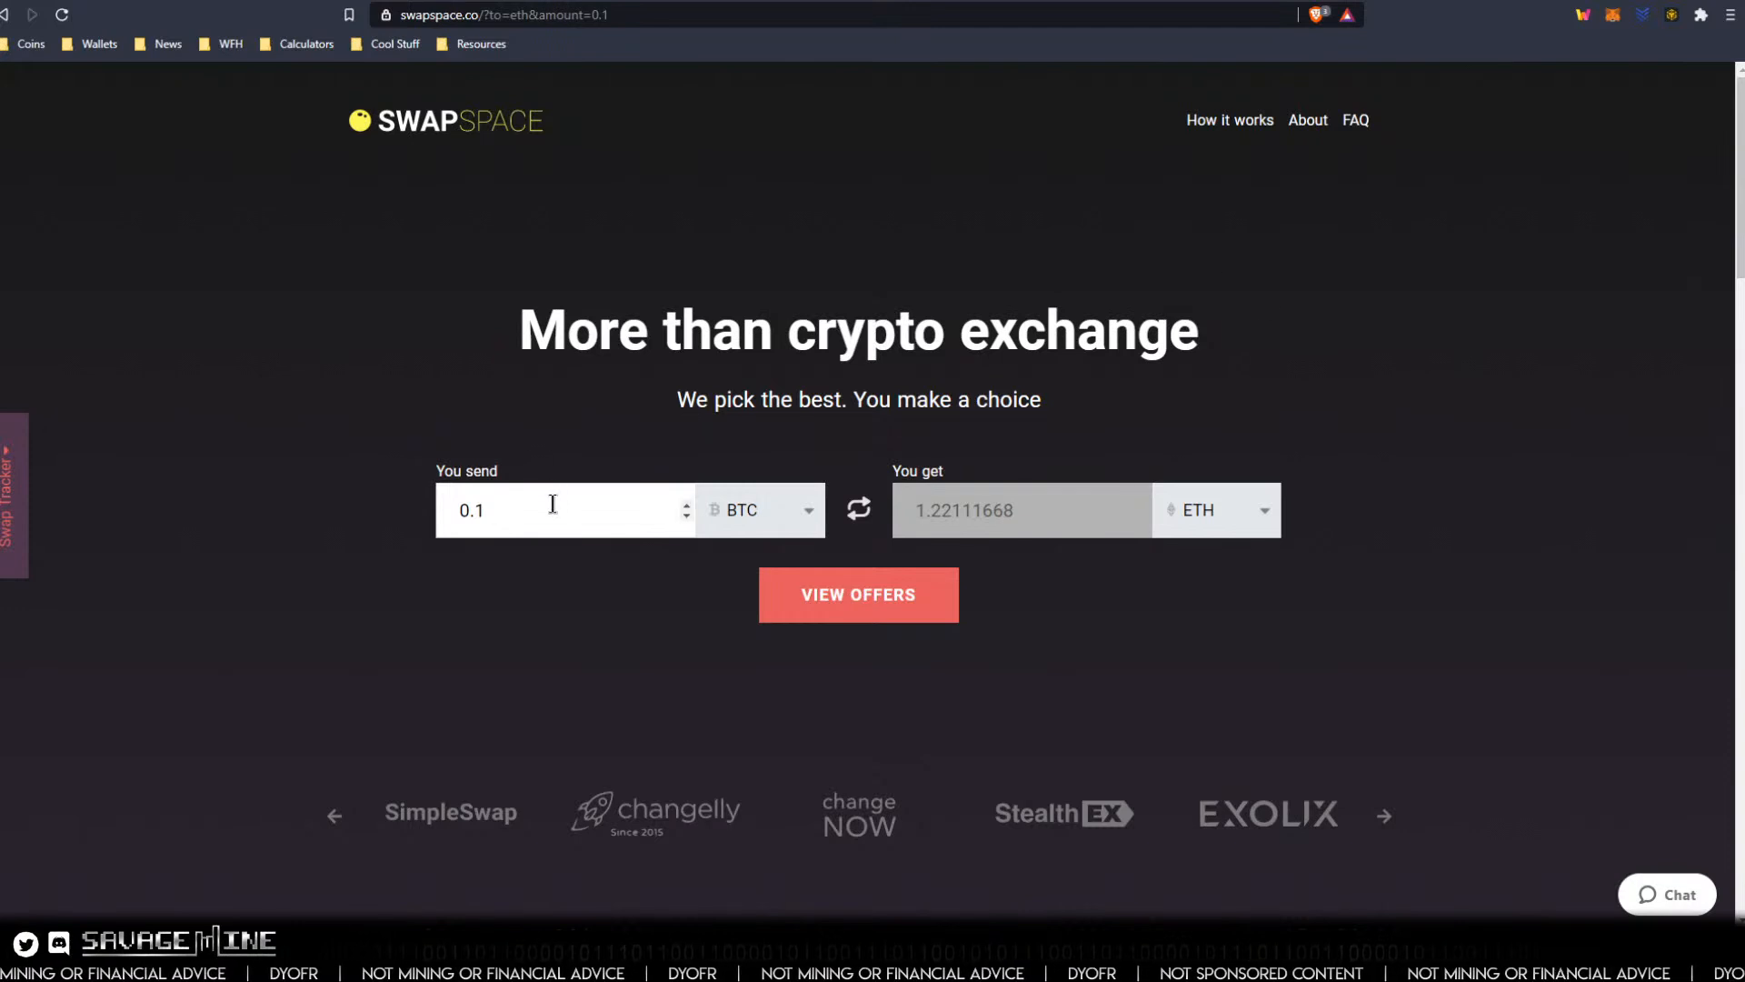
left_click(753, 524)
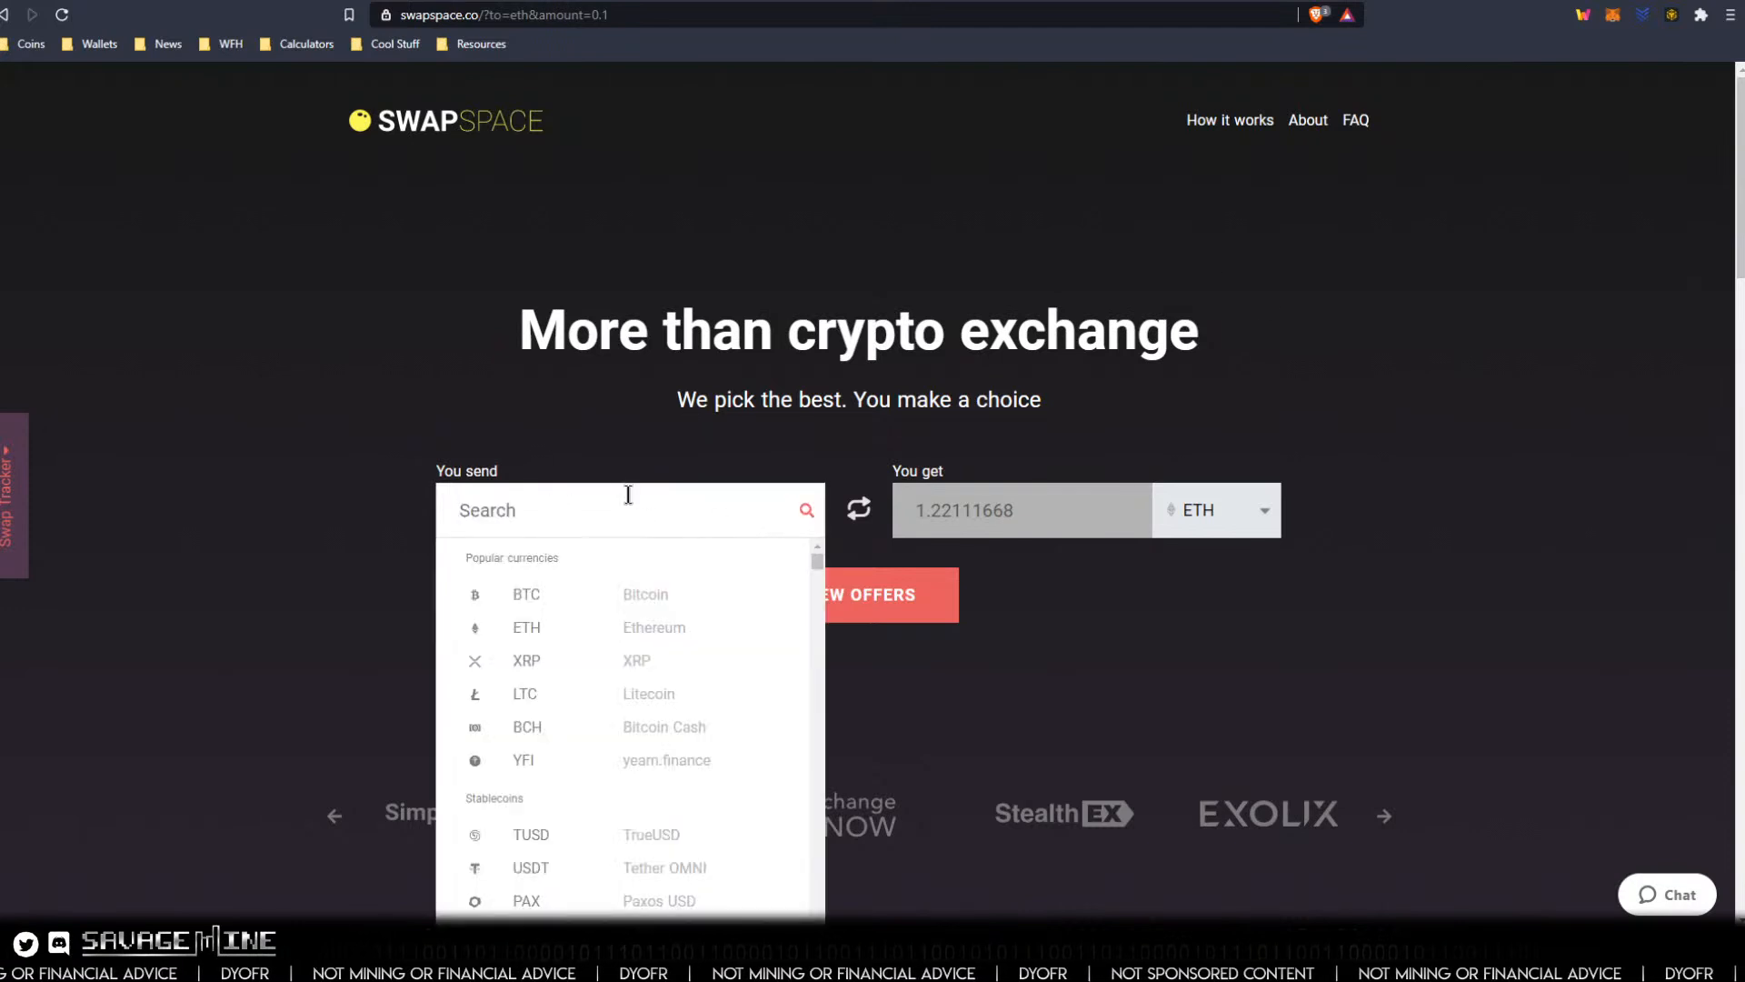
type("wccx")
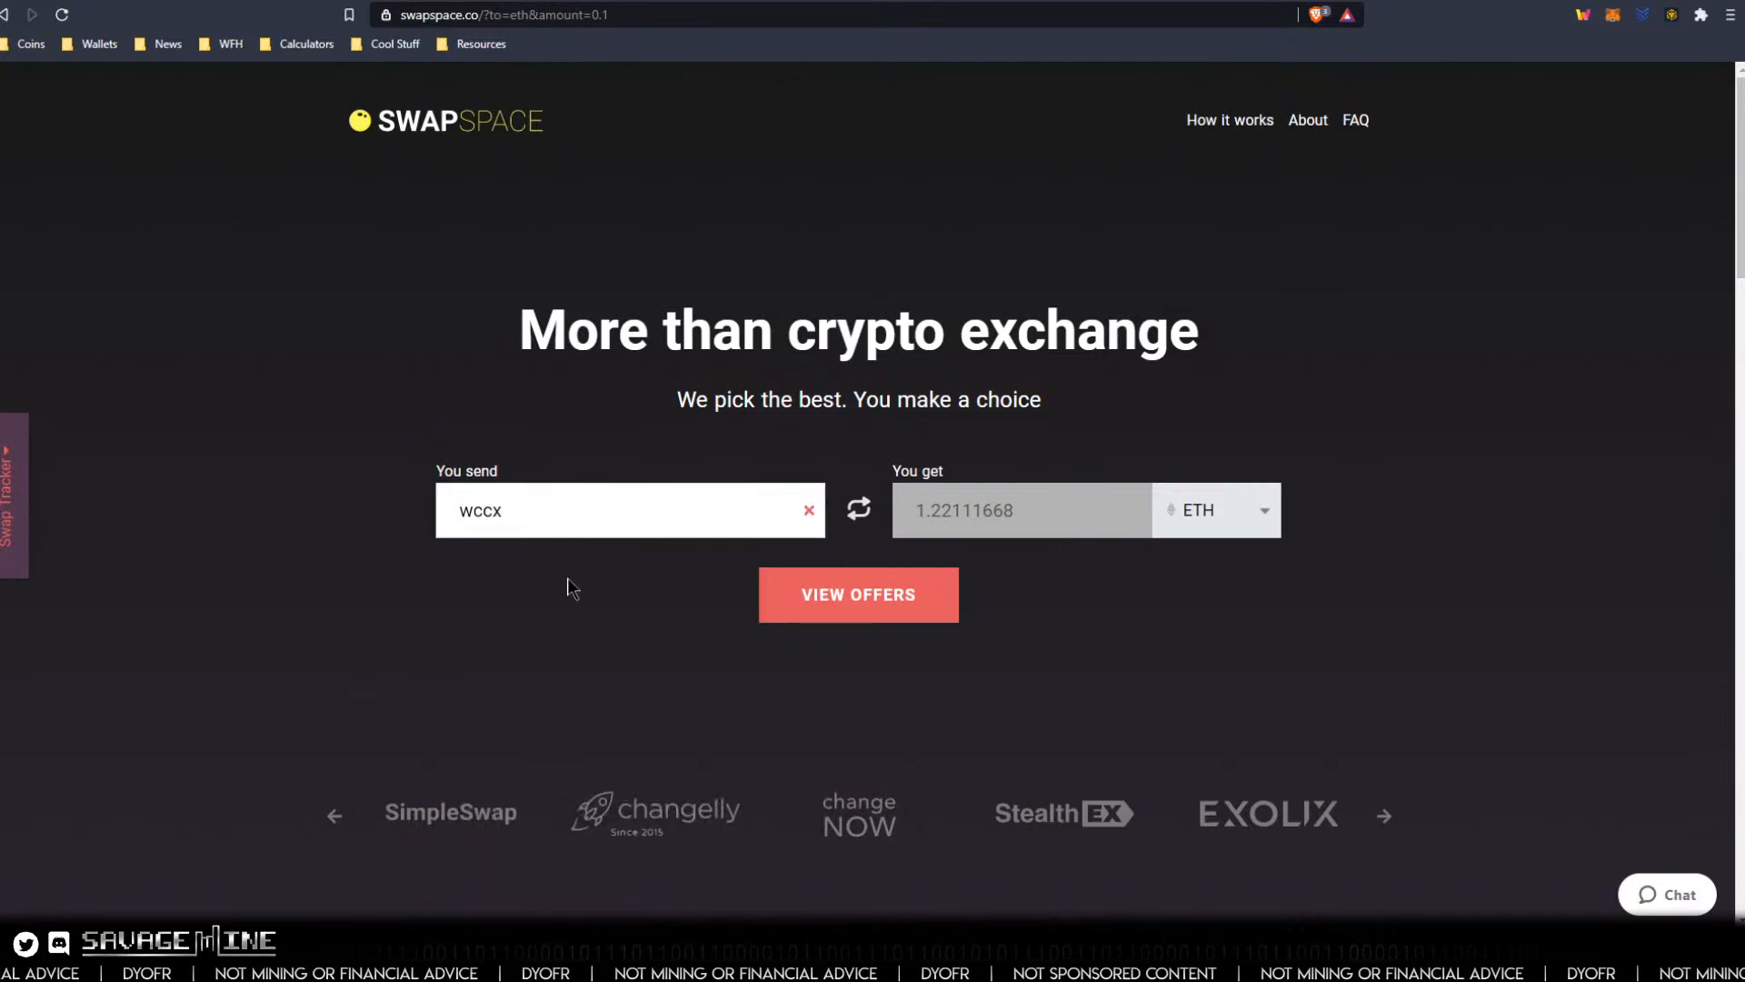
left_click(808, 510)
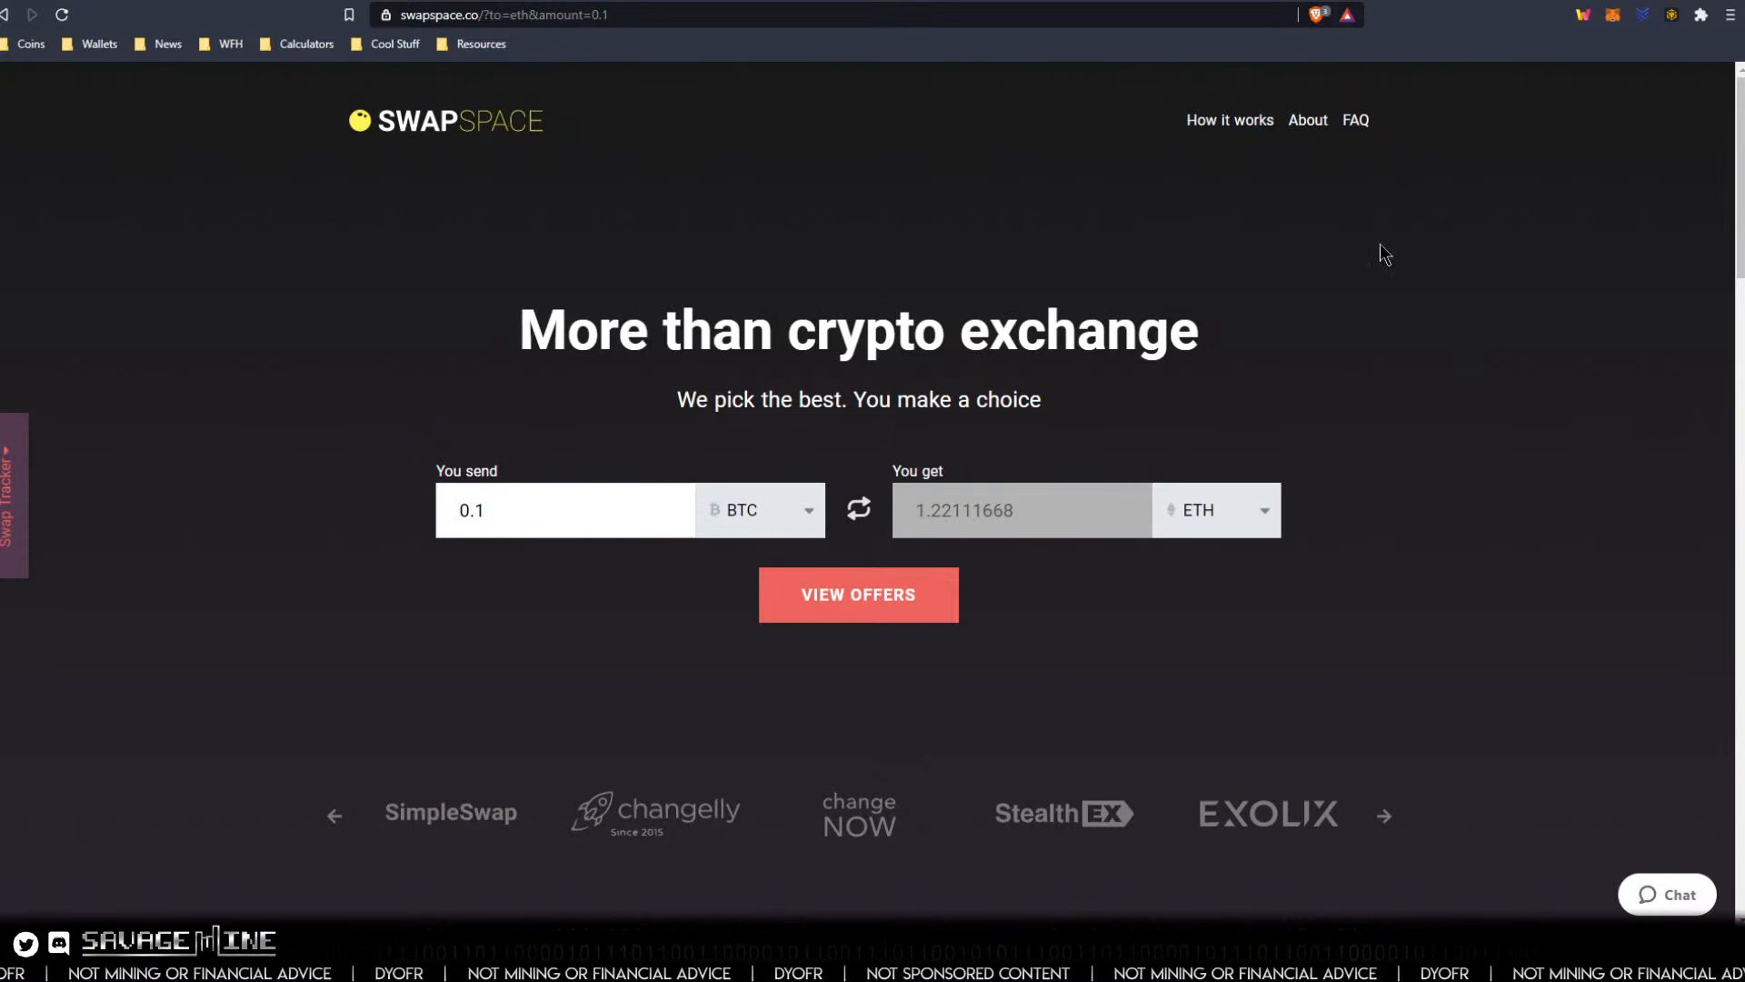
left_click(1168, 1)
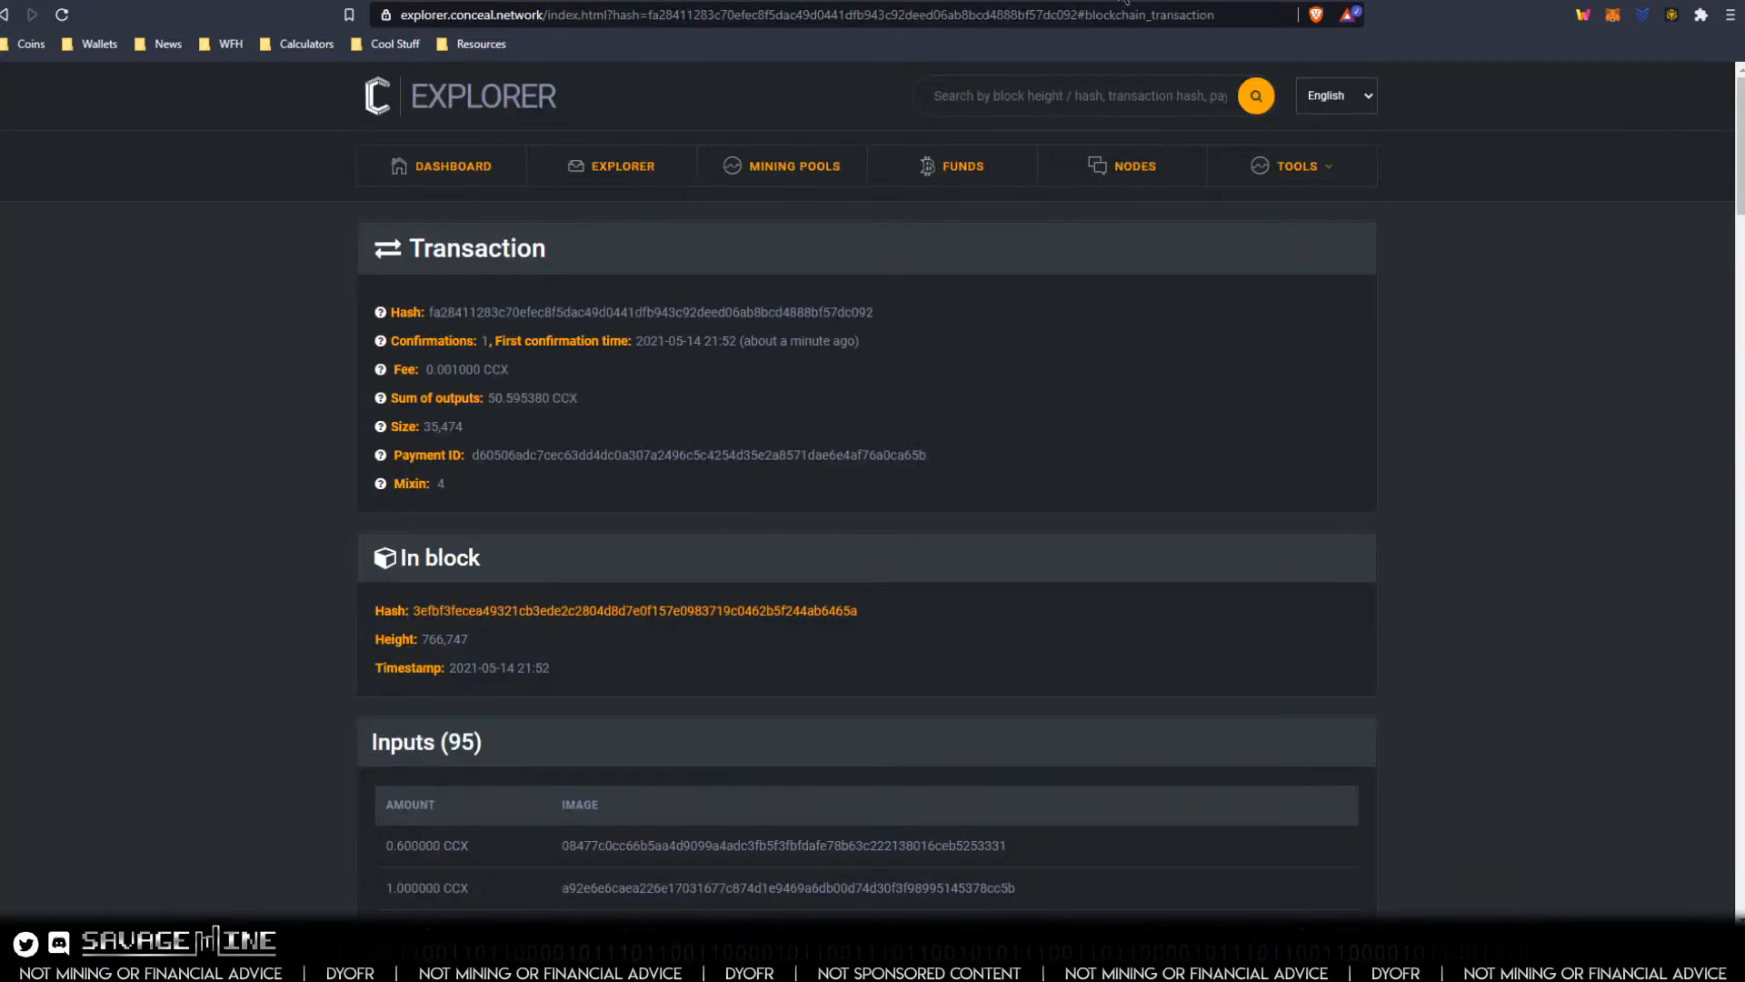
left_click(1084, 3)
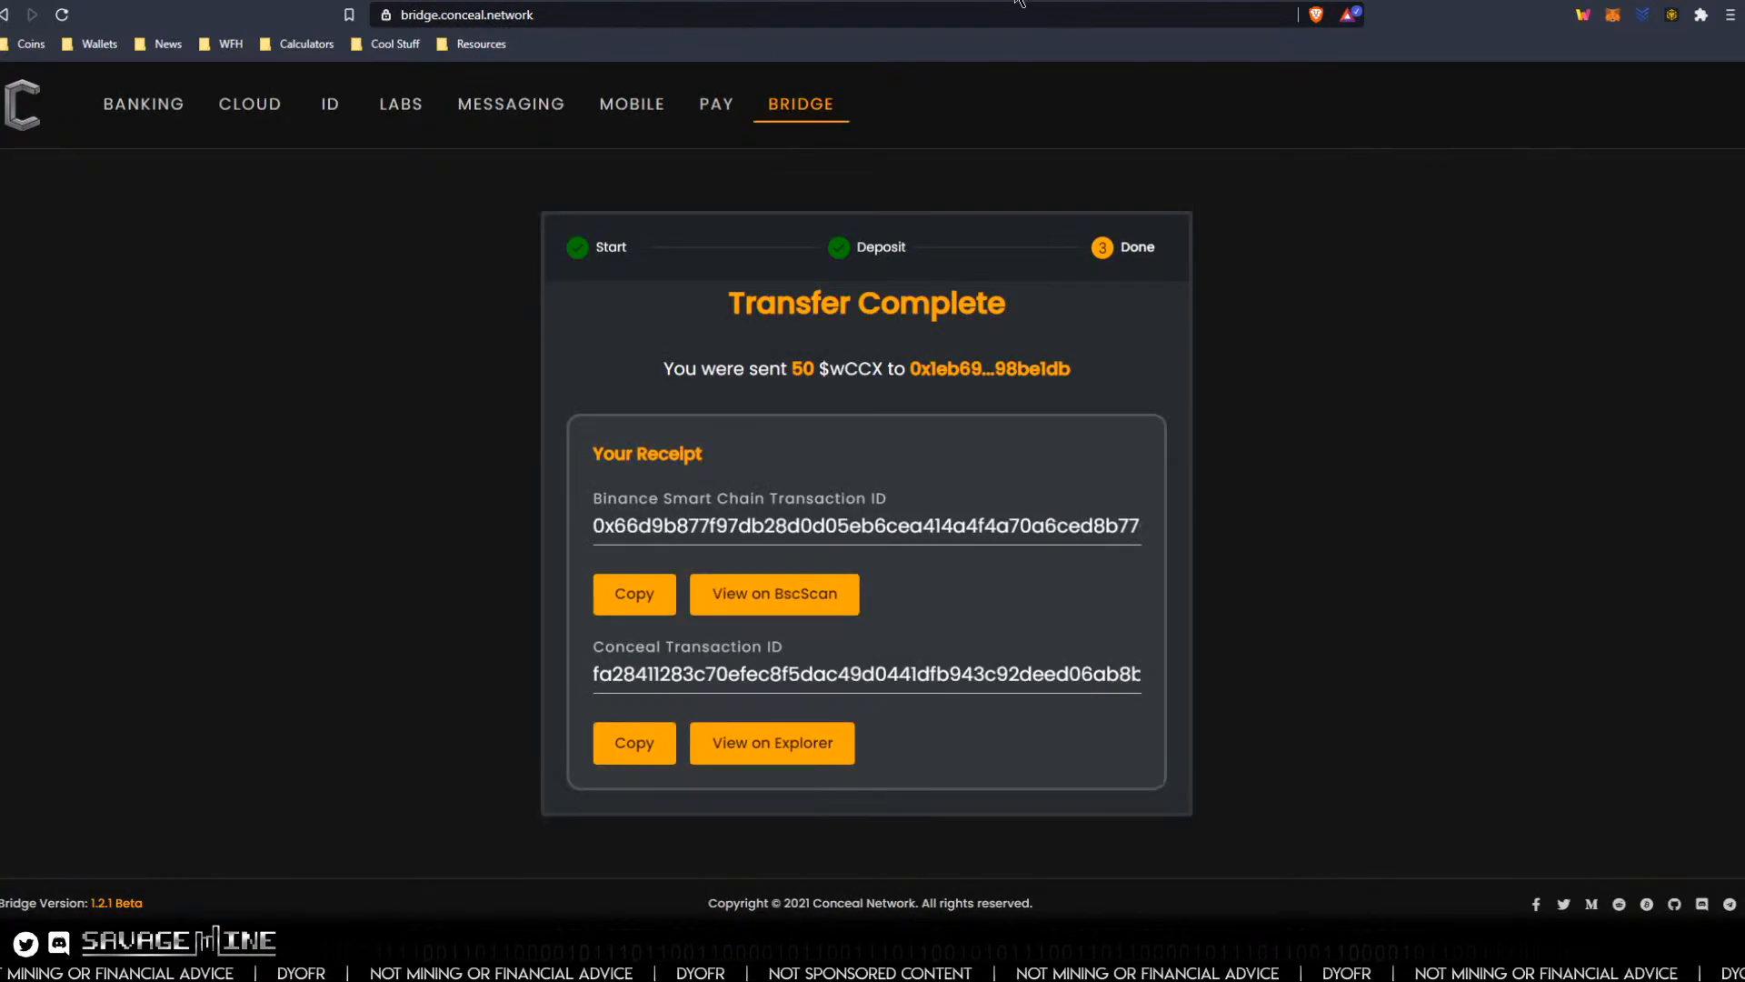
Review the wCCX balance in MetaMask alongside the balances on the Conceal Wallet dashboard.
left_click(1612, 16)
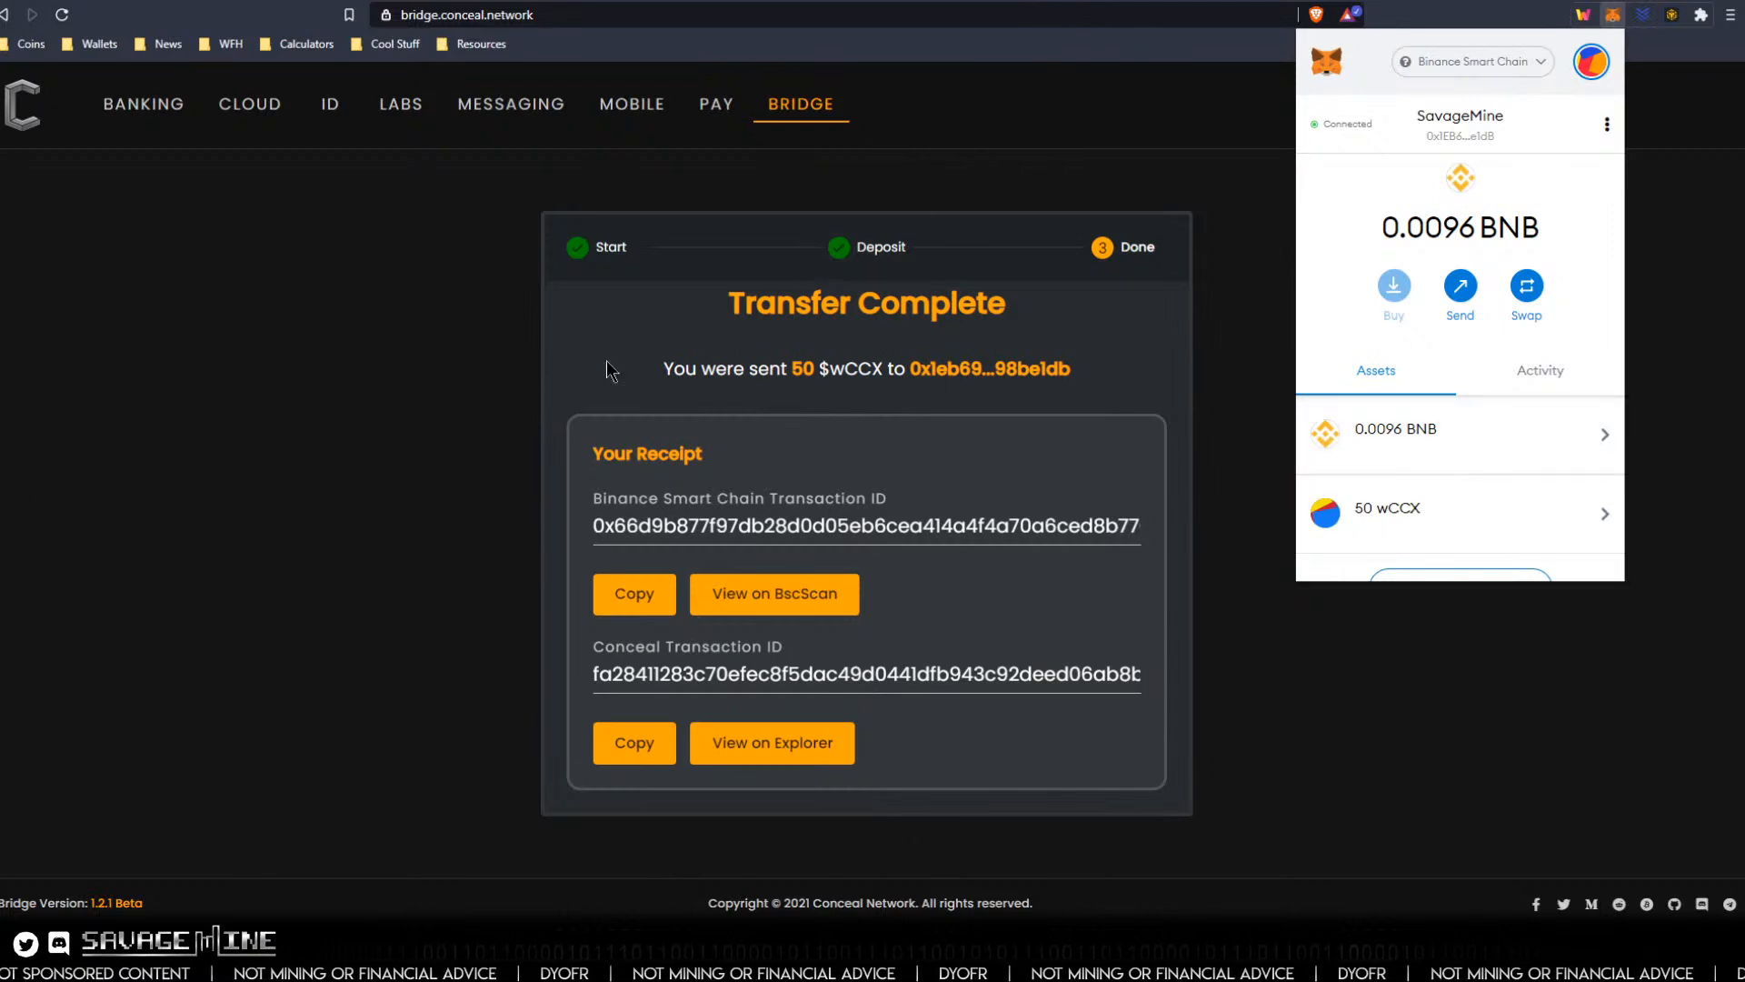
left_click(845, 963)
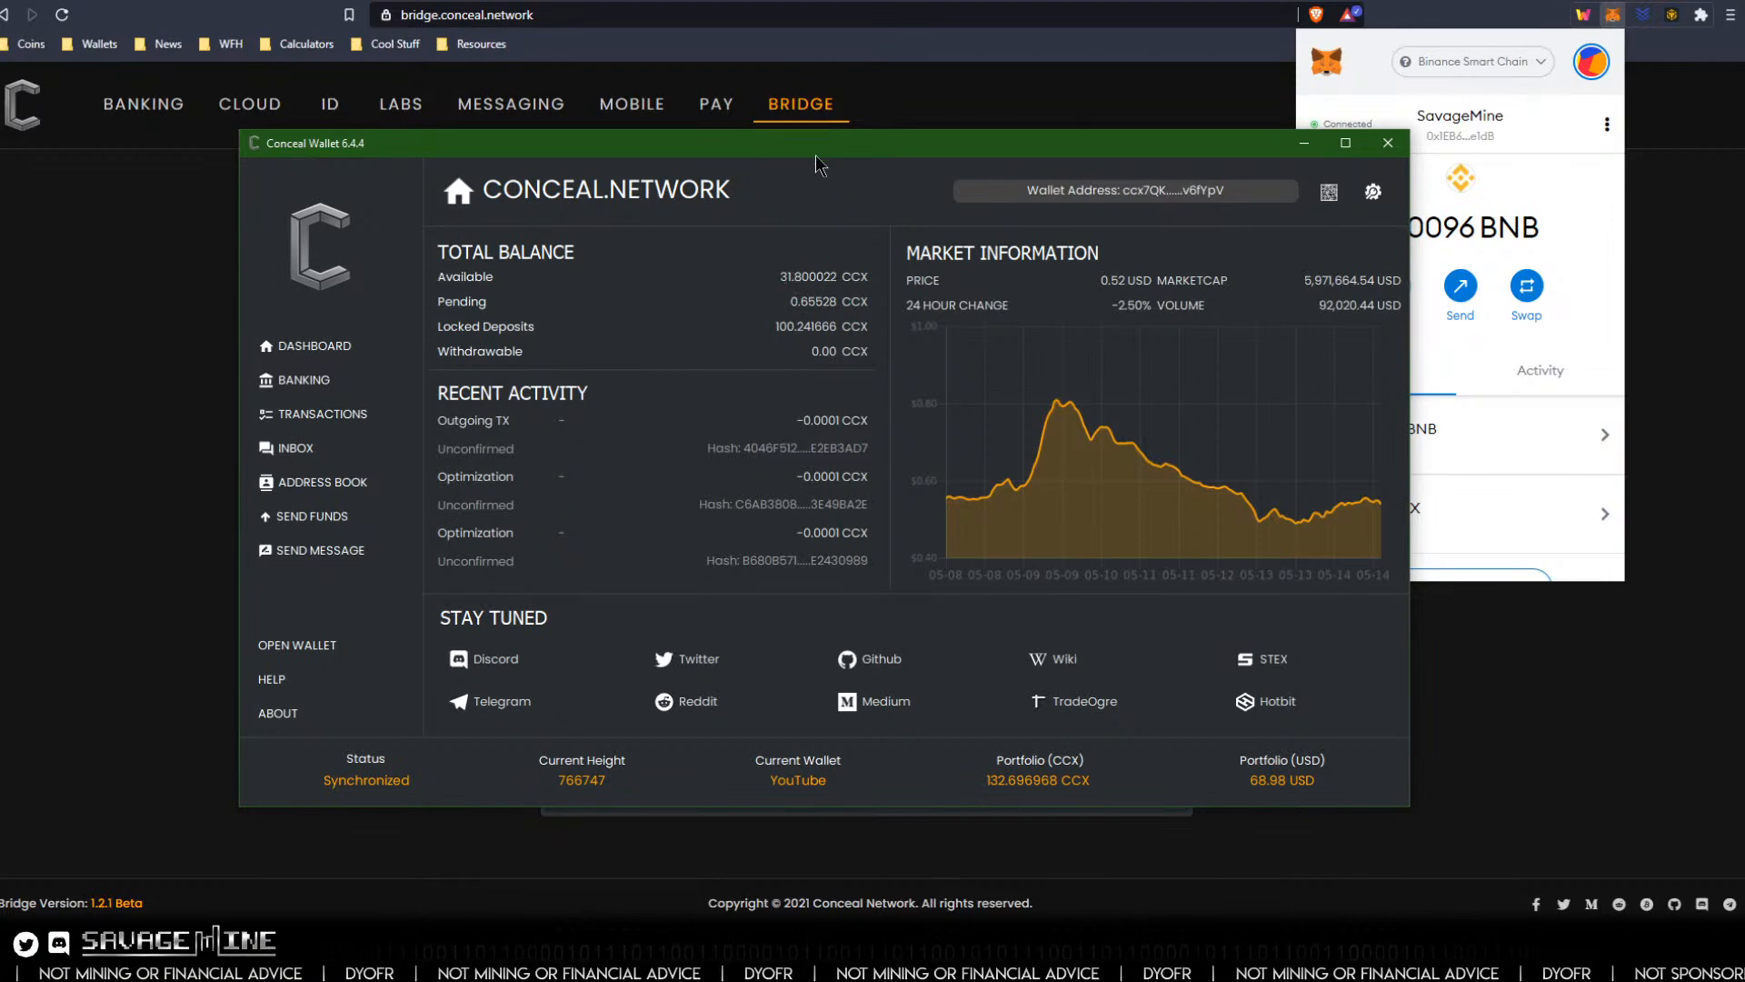
left_click_drag(815, 153, 772, 216)
left_click(764, 159)
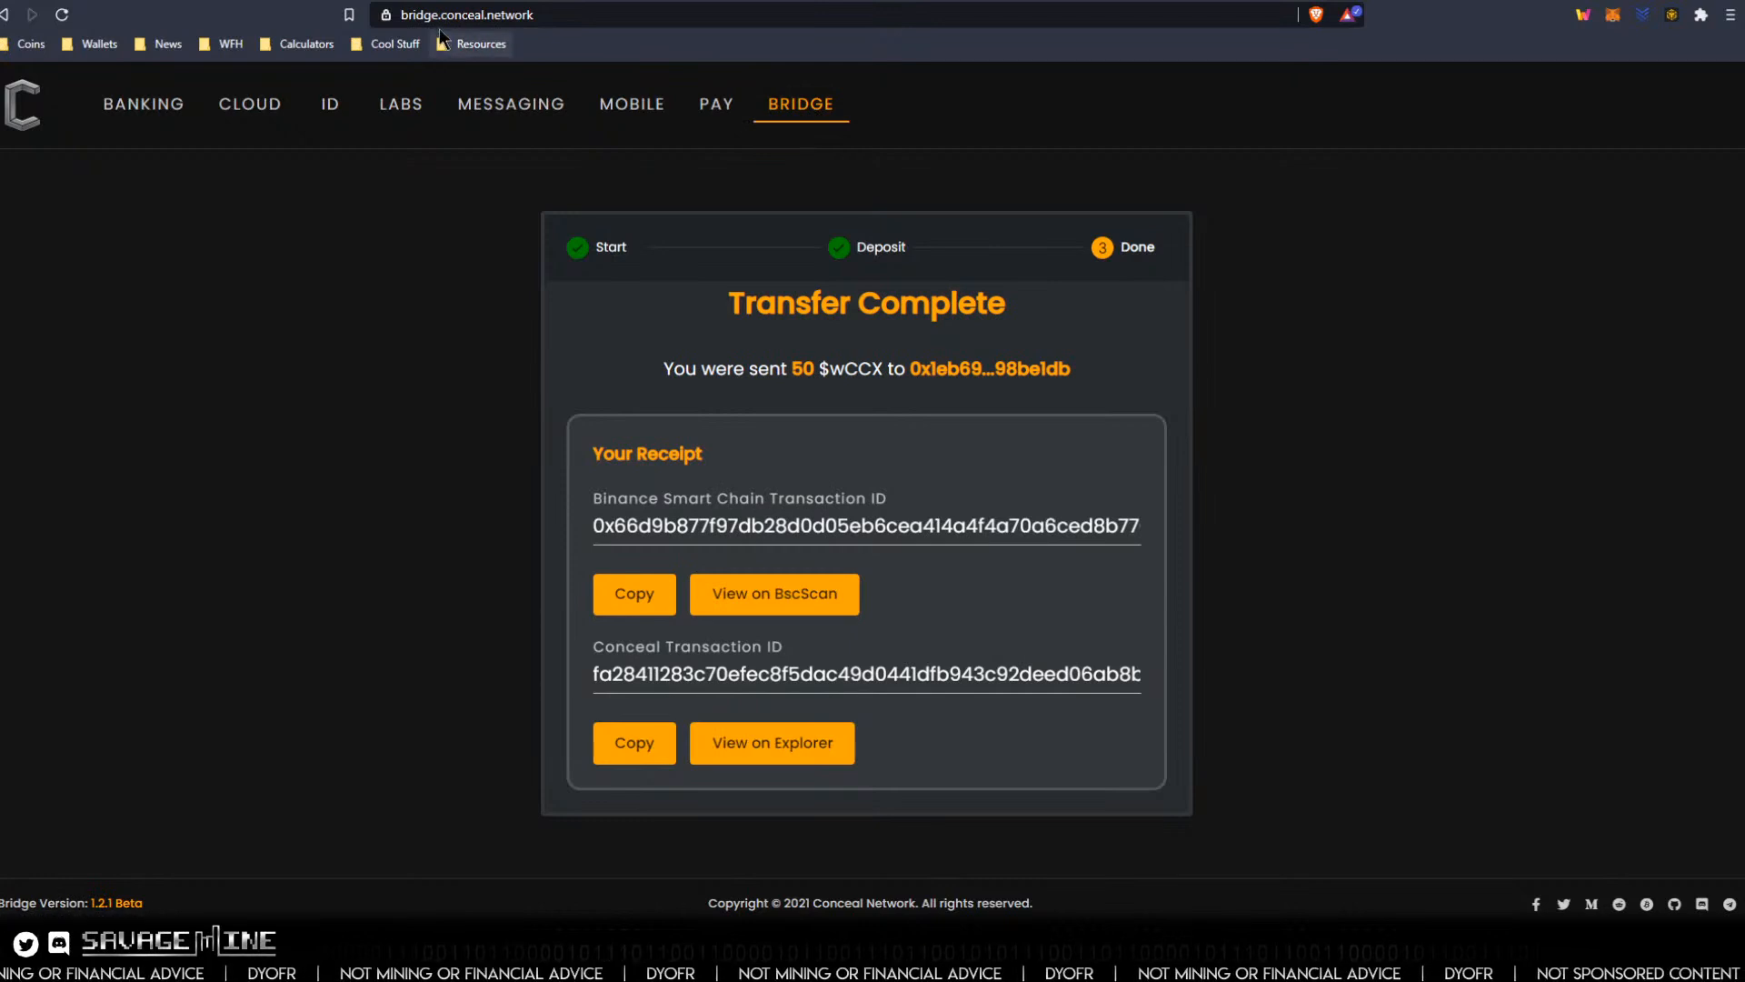
Return to the Conceal Bridge start page and set the destination network to Binance Smart Chain (wCCX).
left_click(796, 109)
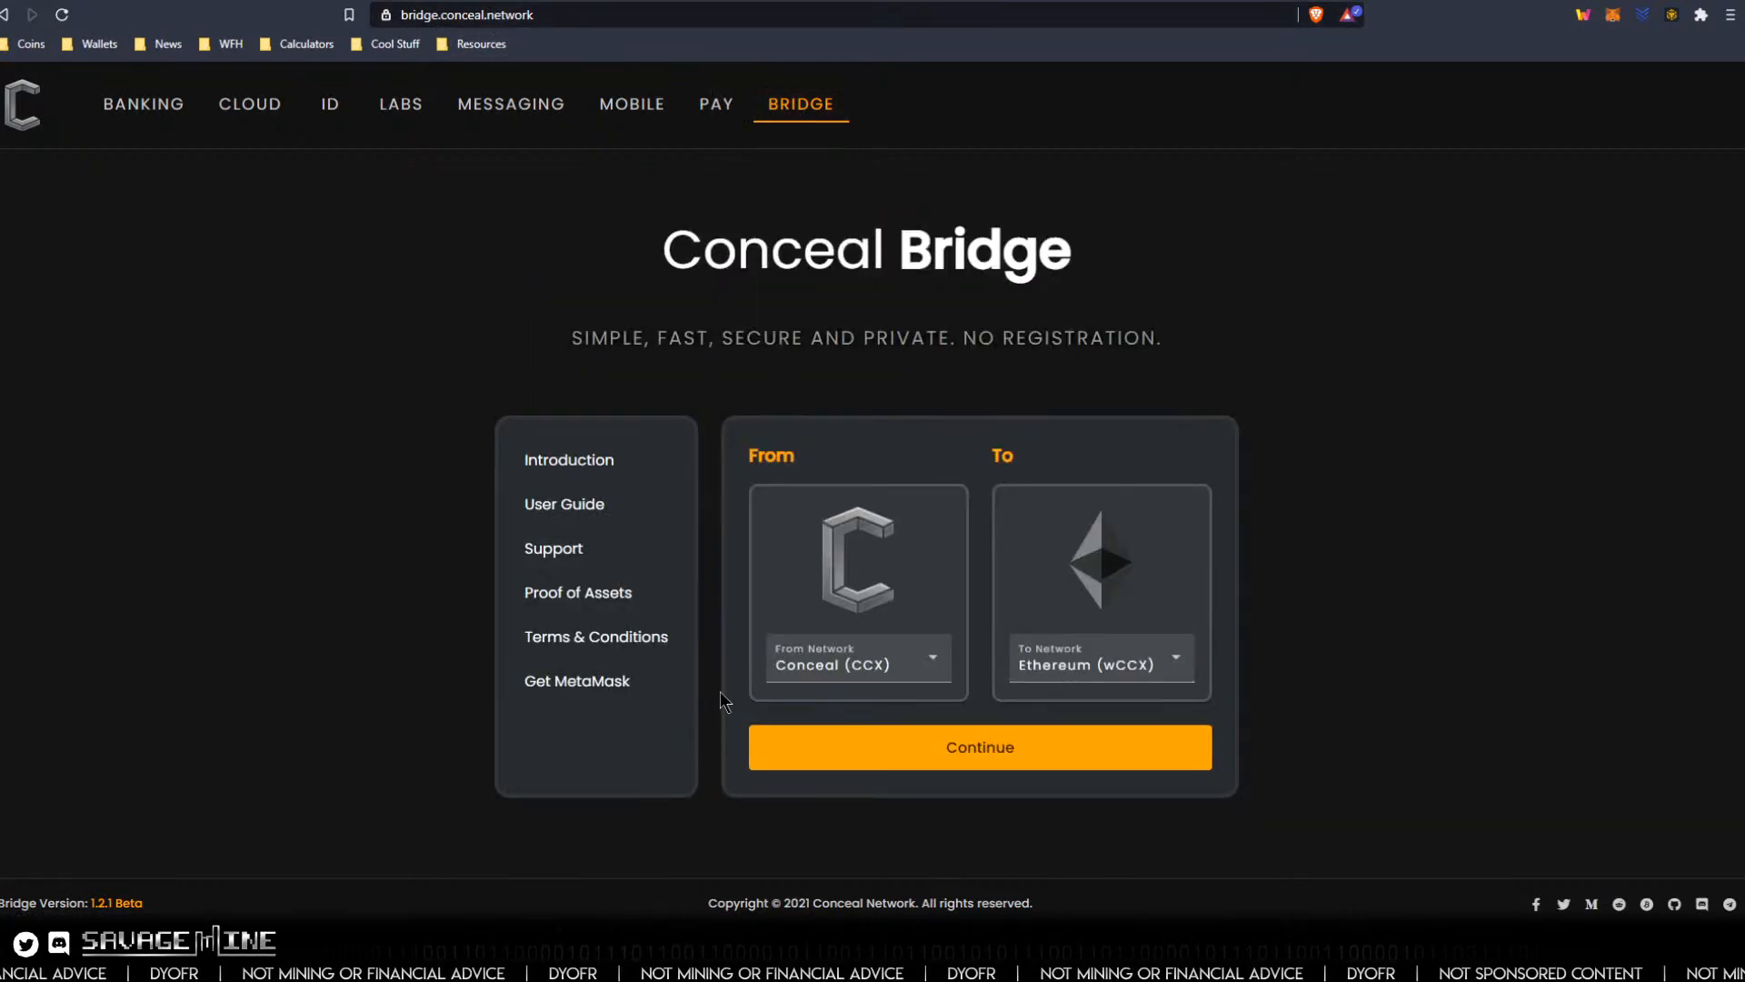
left_click(1134, 678)
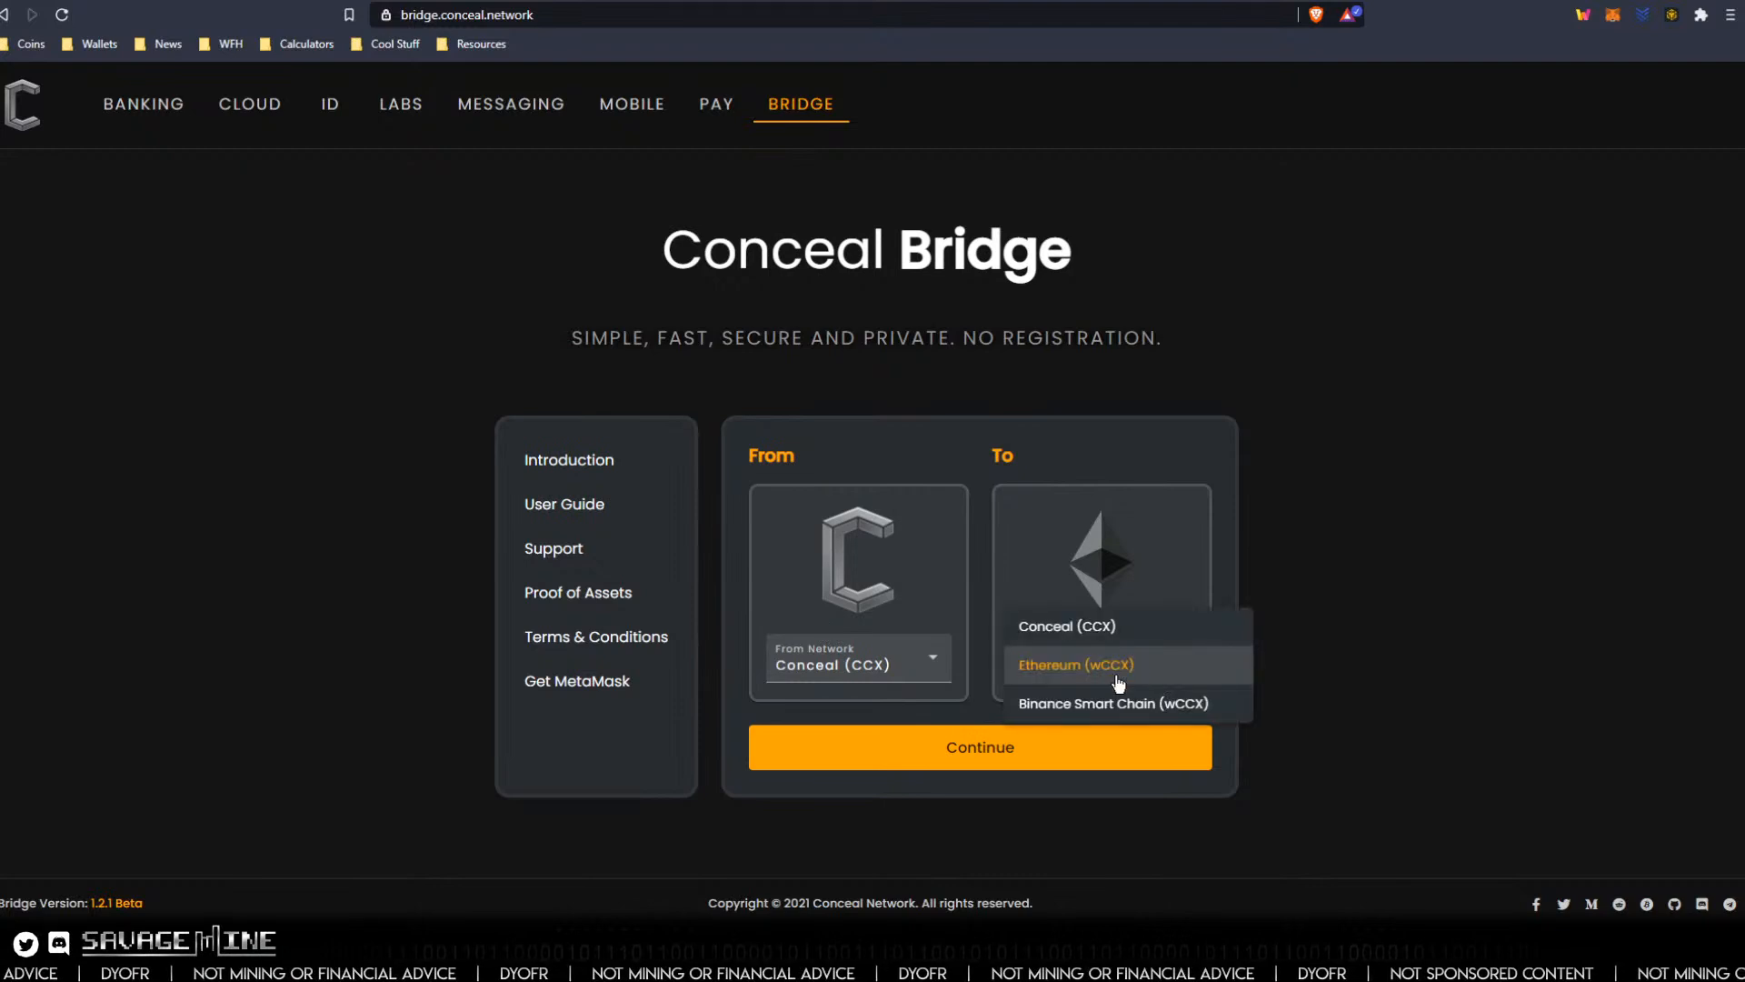
left_click(1118, 705)
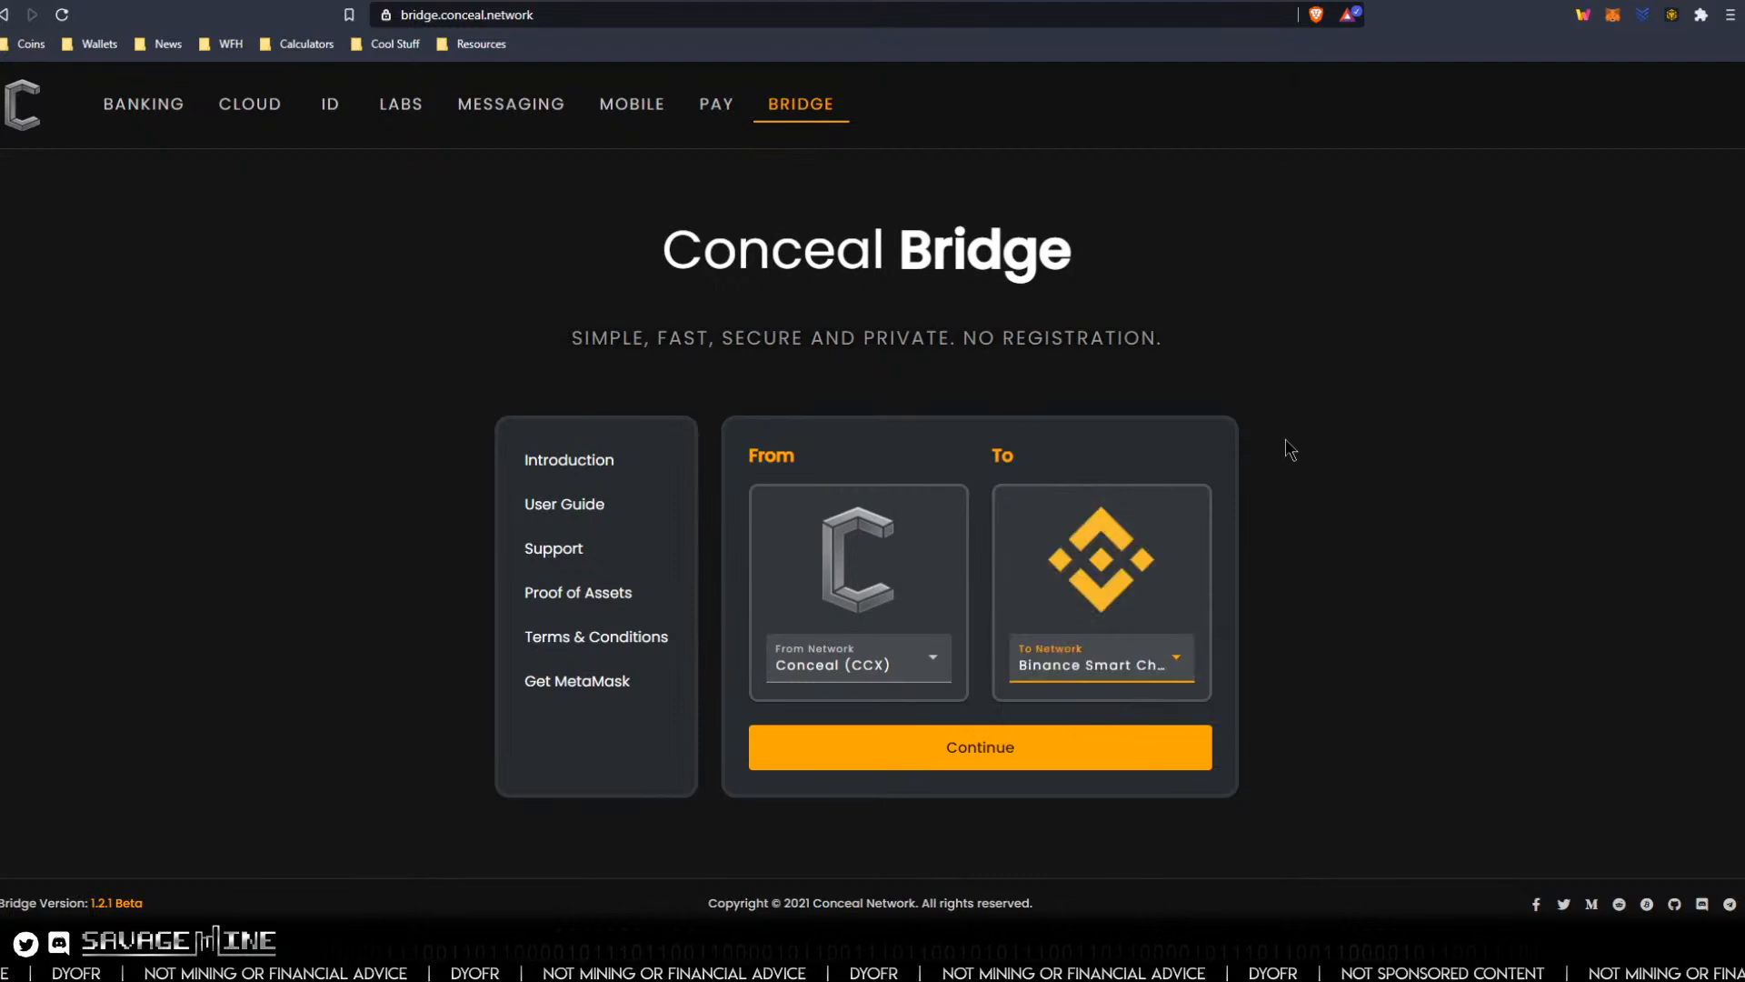
Review the available networks and the wCCX asset in MetaMask, keeping Binance Smart Chain selected, and close the wallet.
left_click(1611, 20)
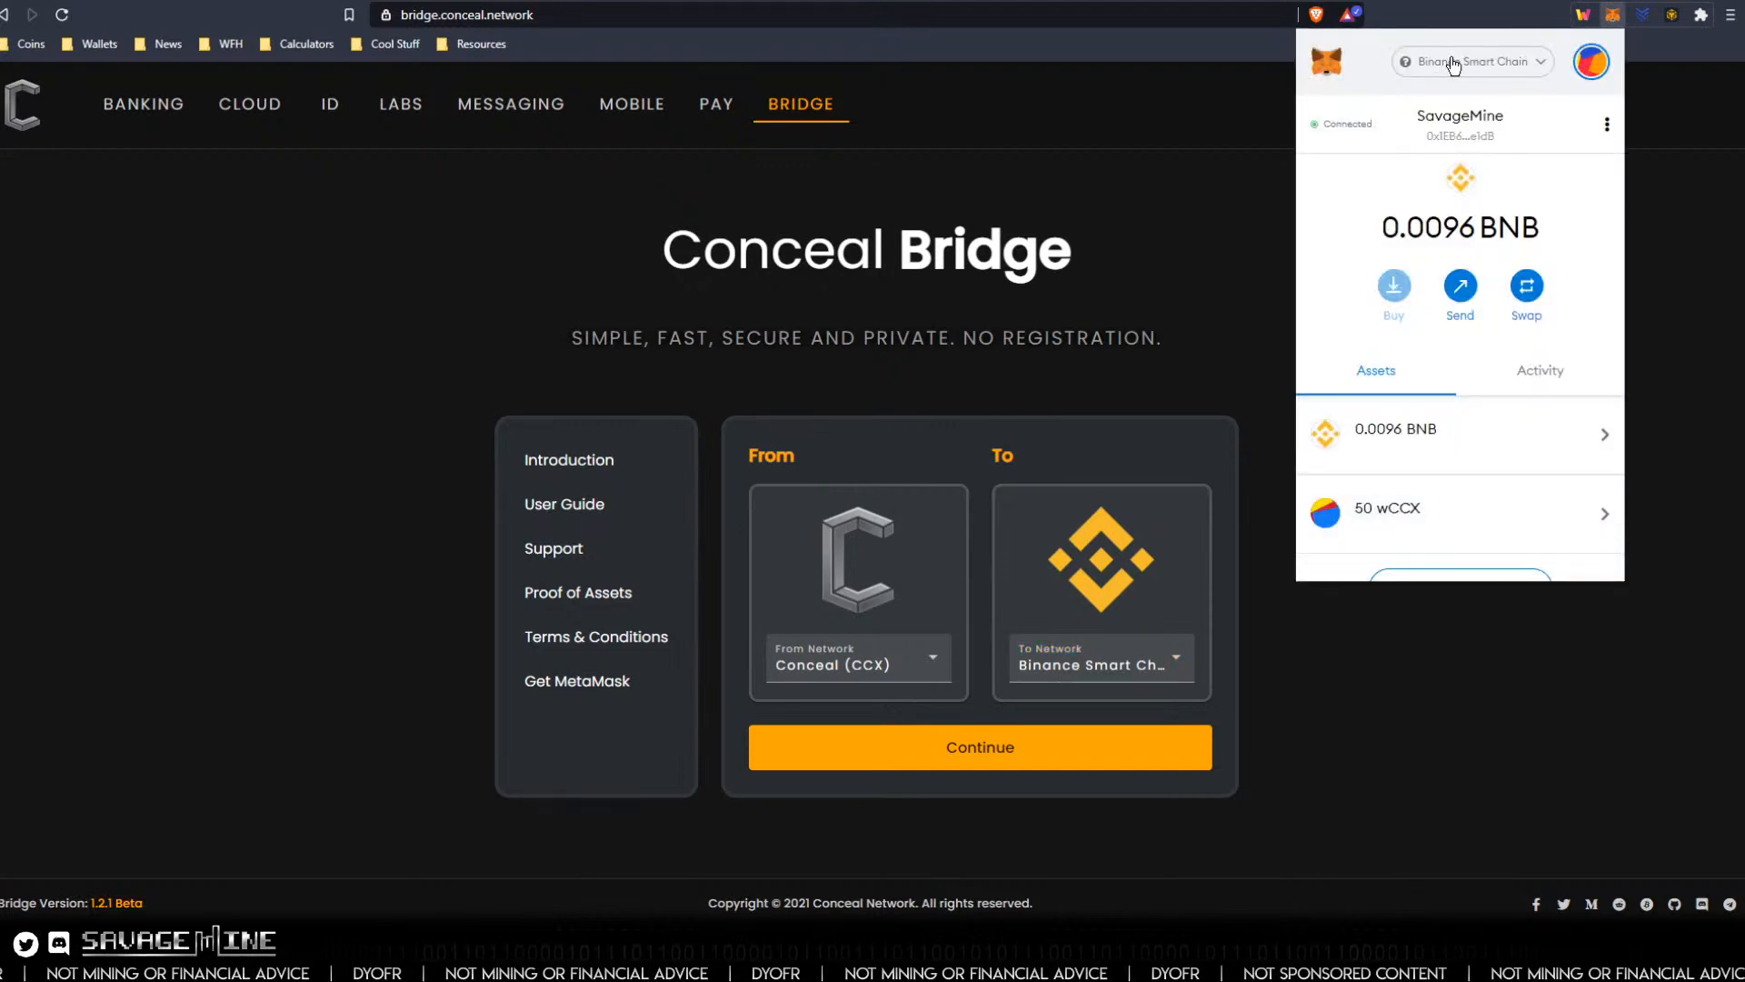
left_click(1452, 62)
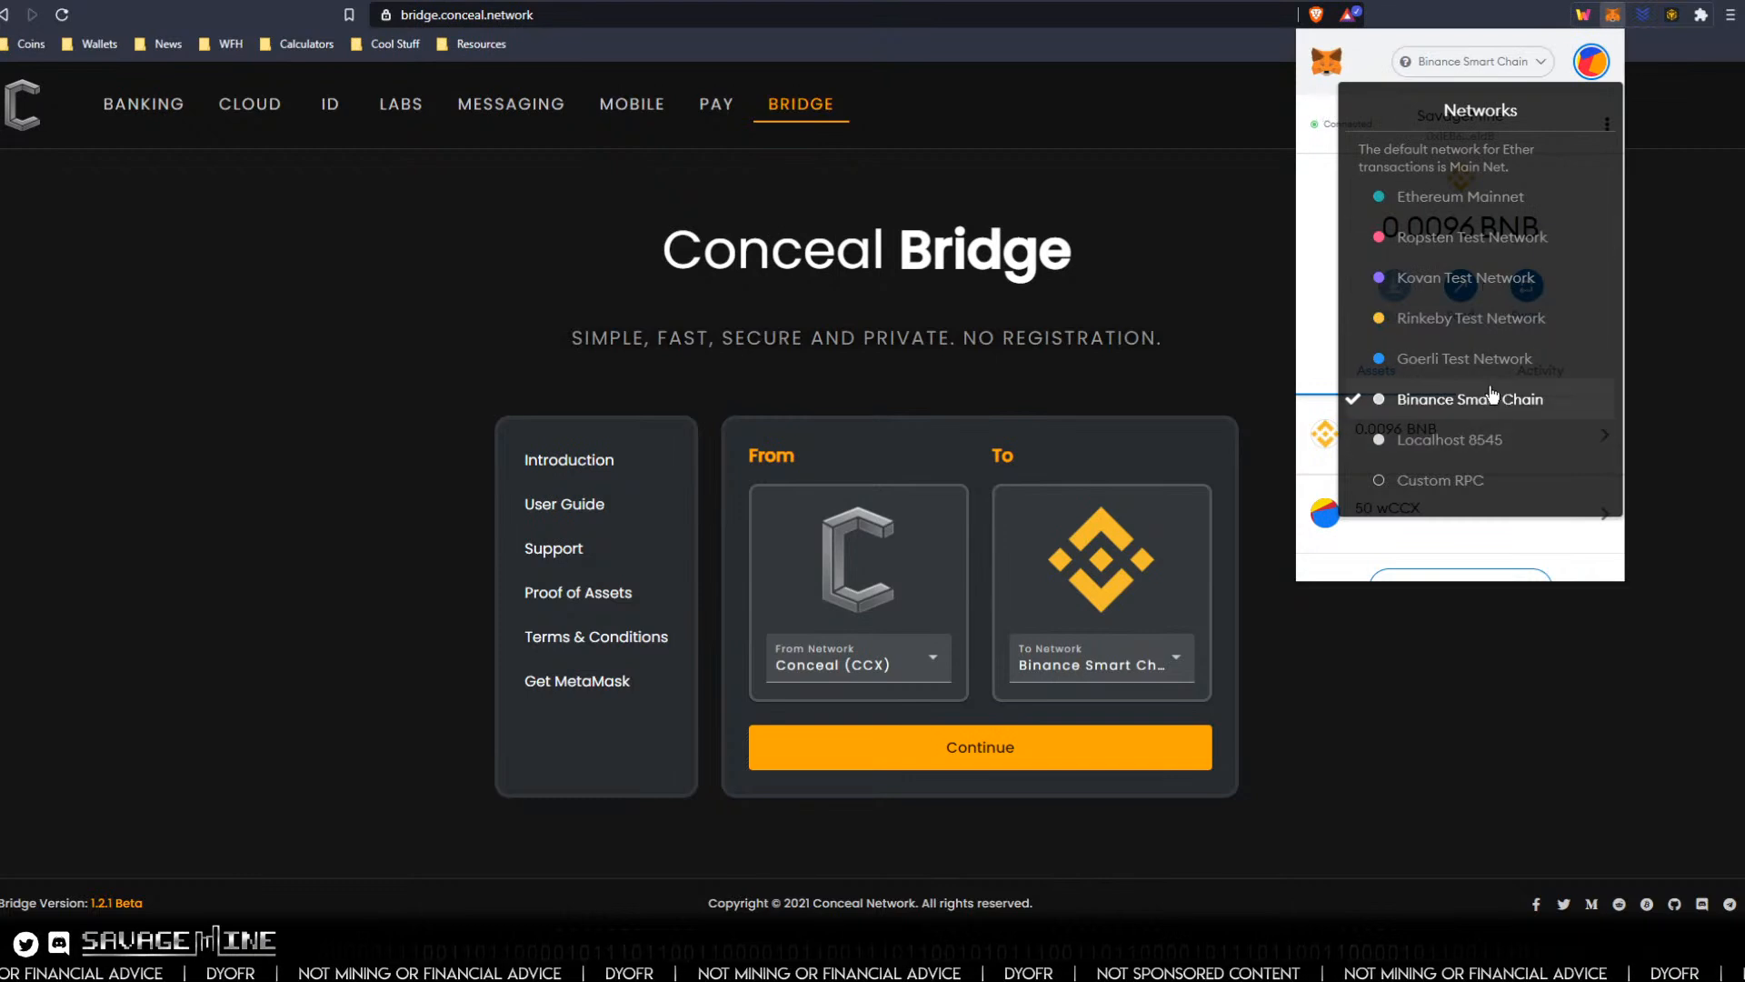
left_click(1317, 104)
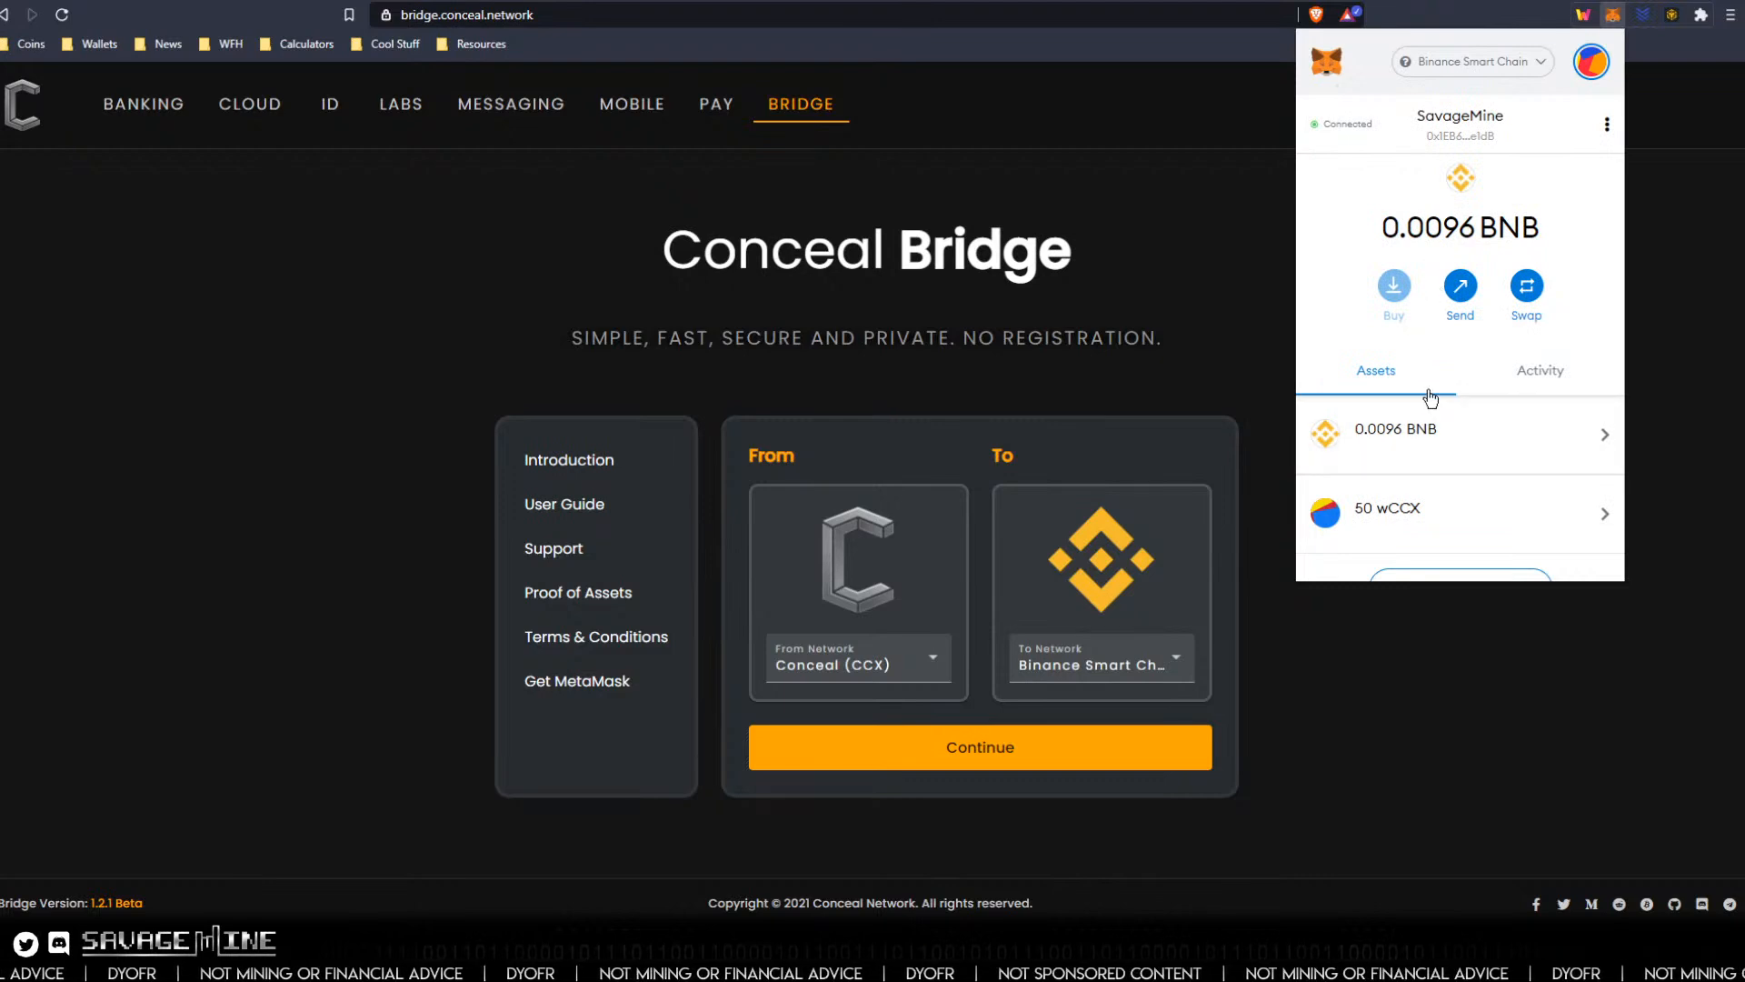
scroll(1431, 397, "down", 2)
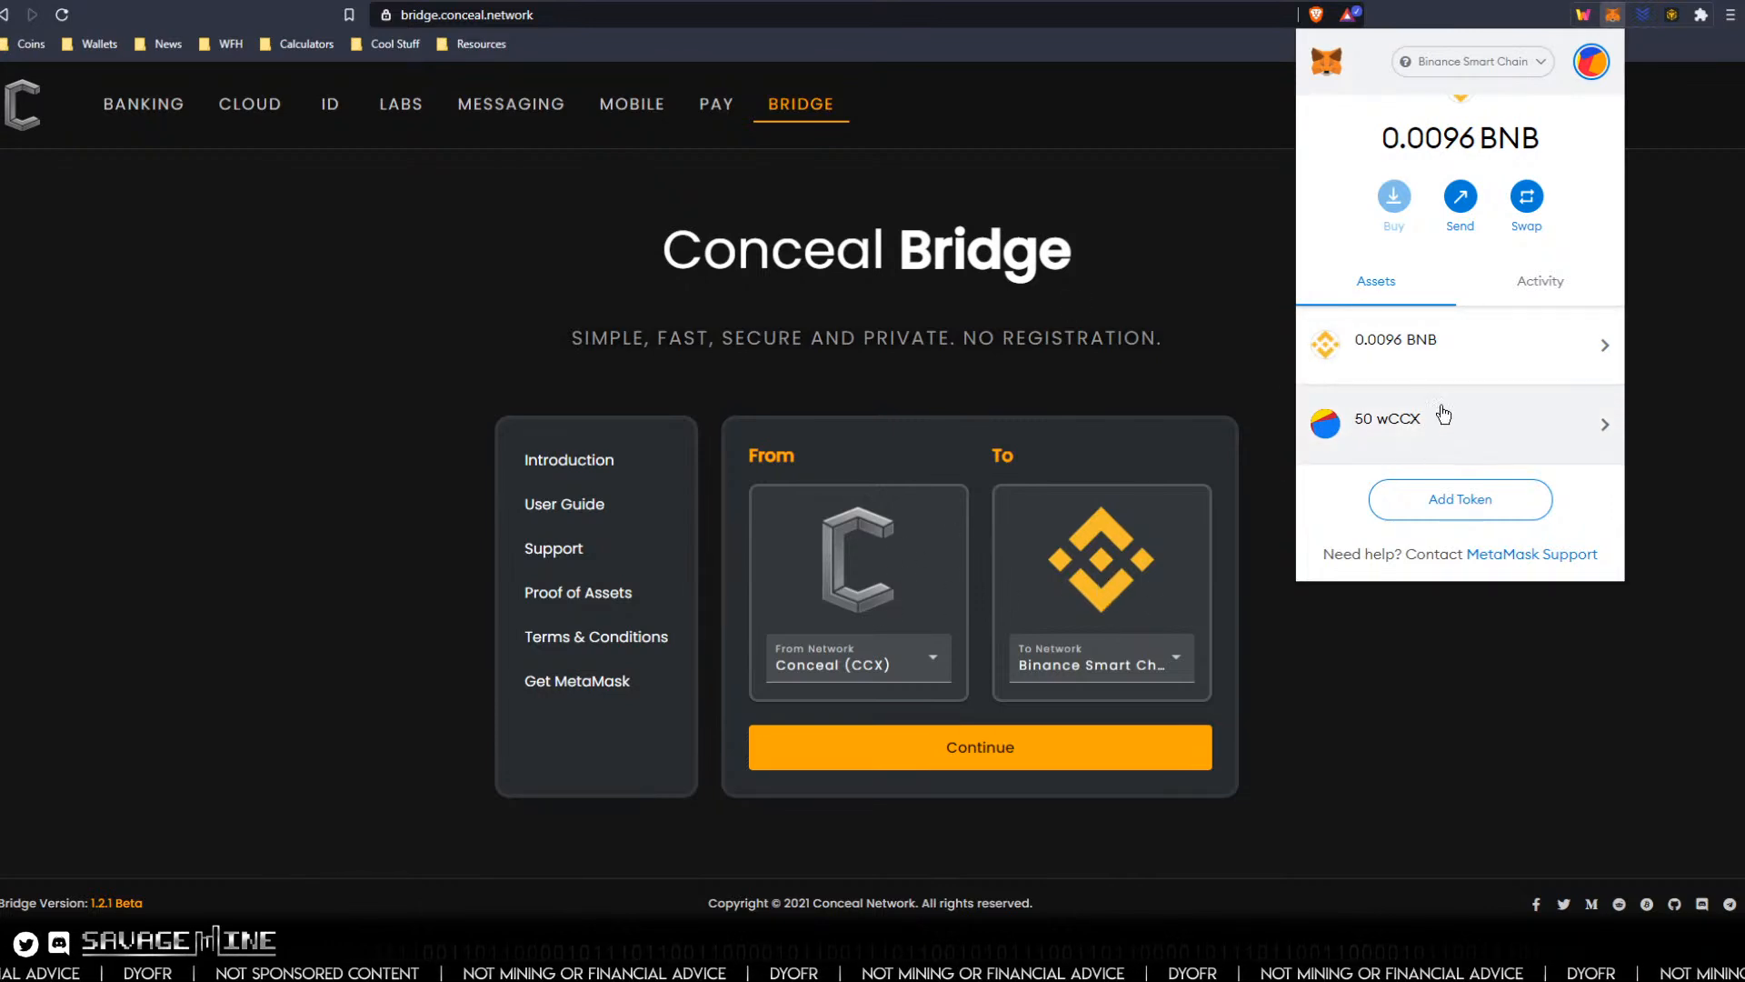
left_click(1249, 359)
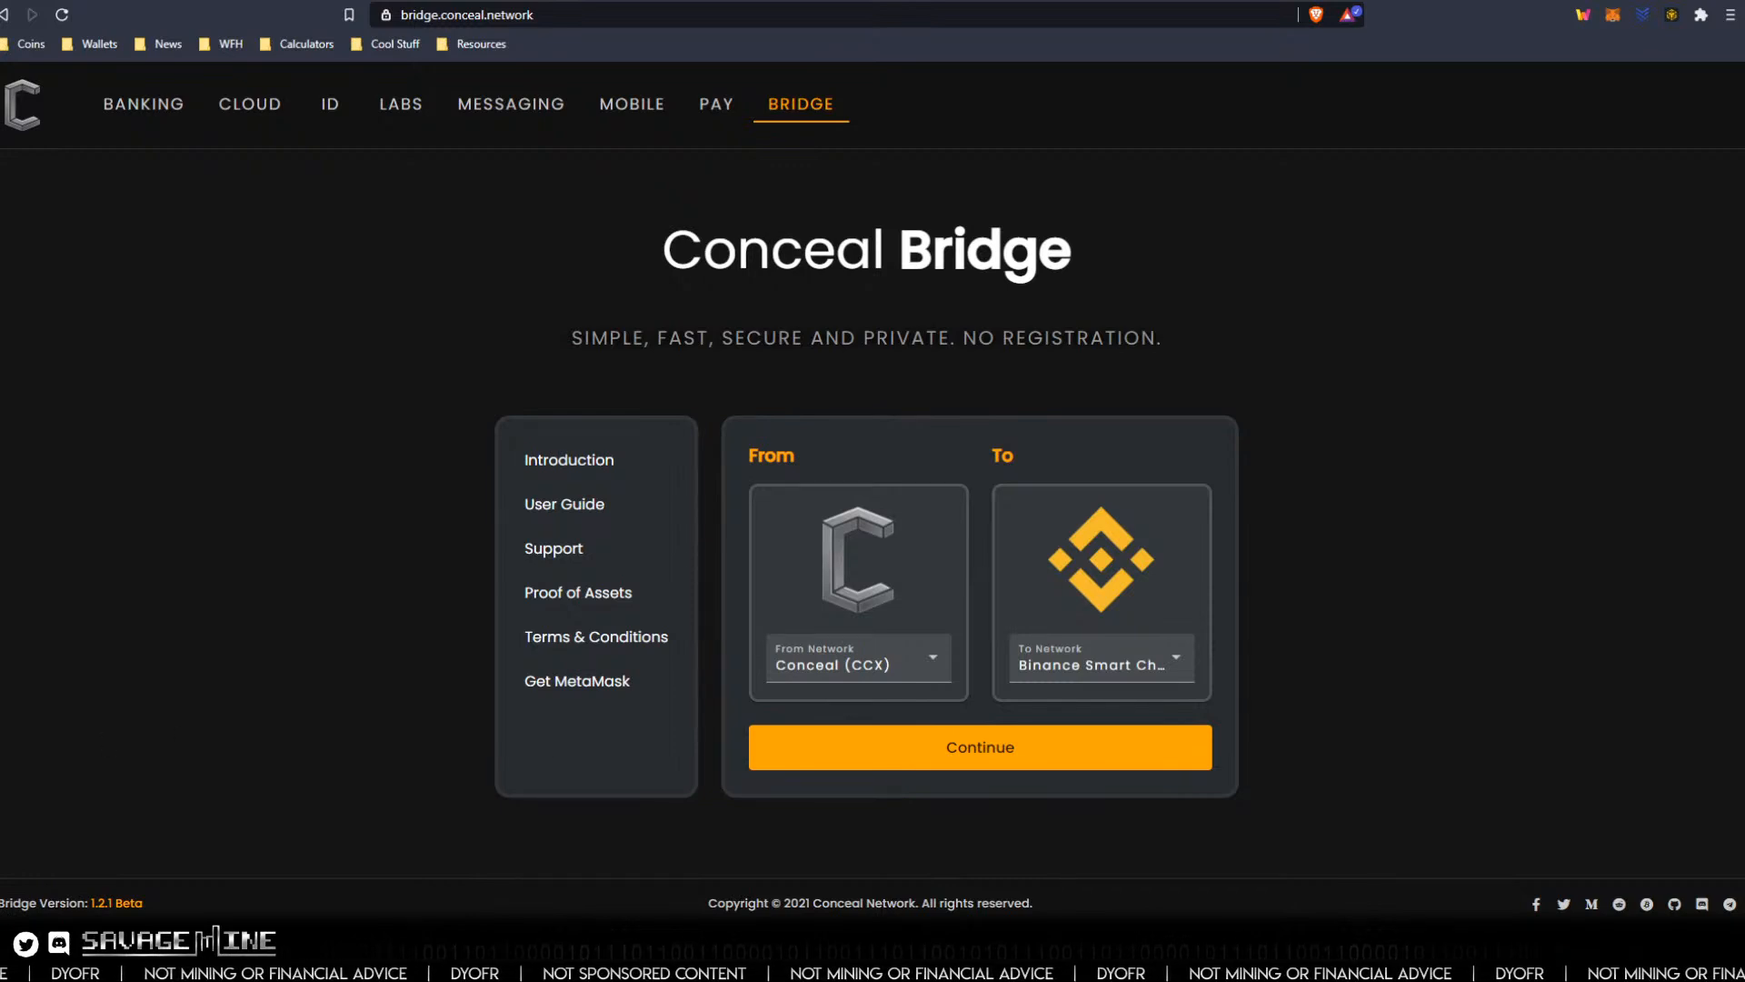
Switch to YouTube, open the DCA Adventure channel, and set a reminder for its FA Friday Nite livestream.
left_click(129, 1)
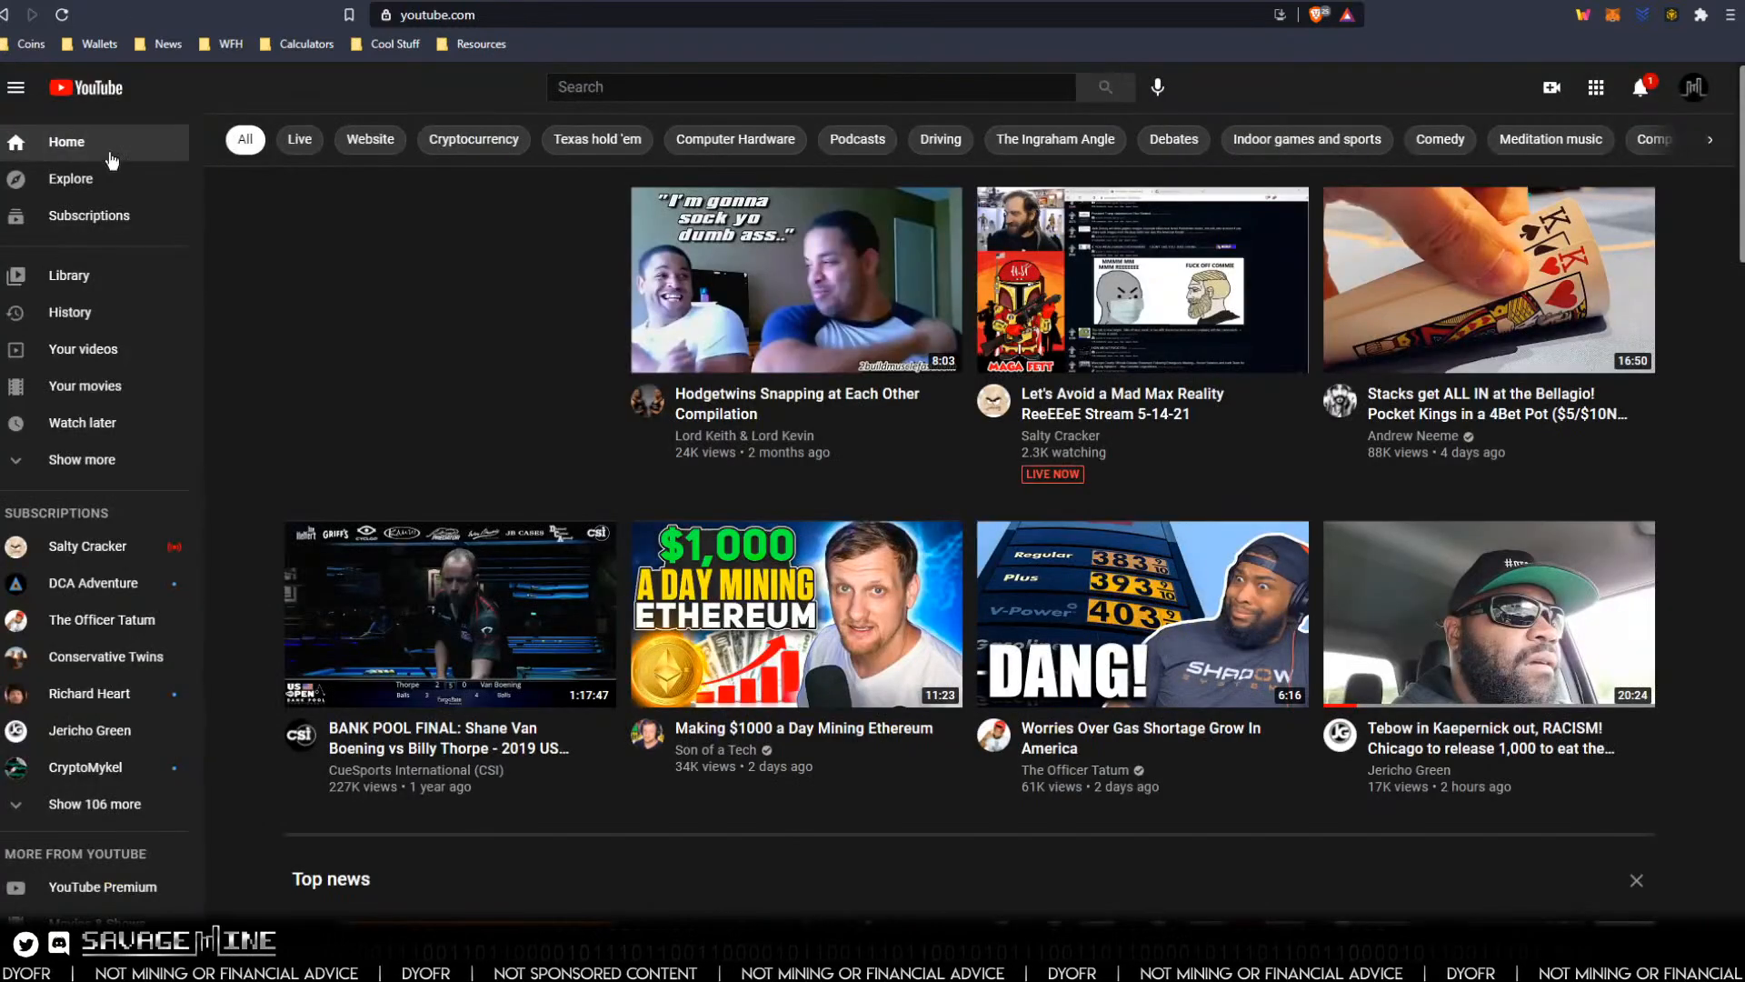
left_click(96, 587)
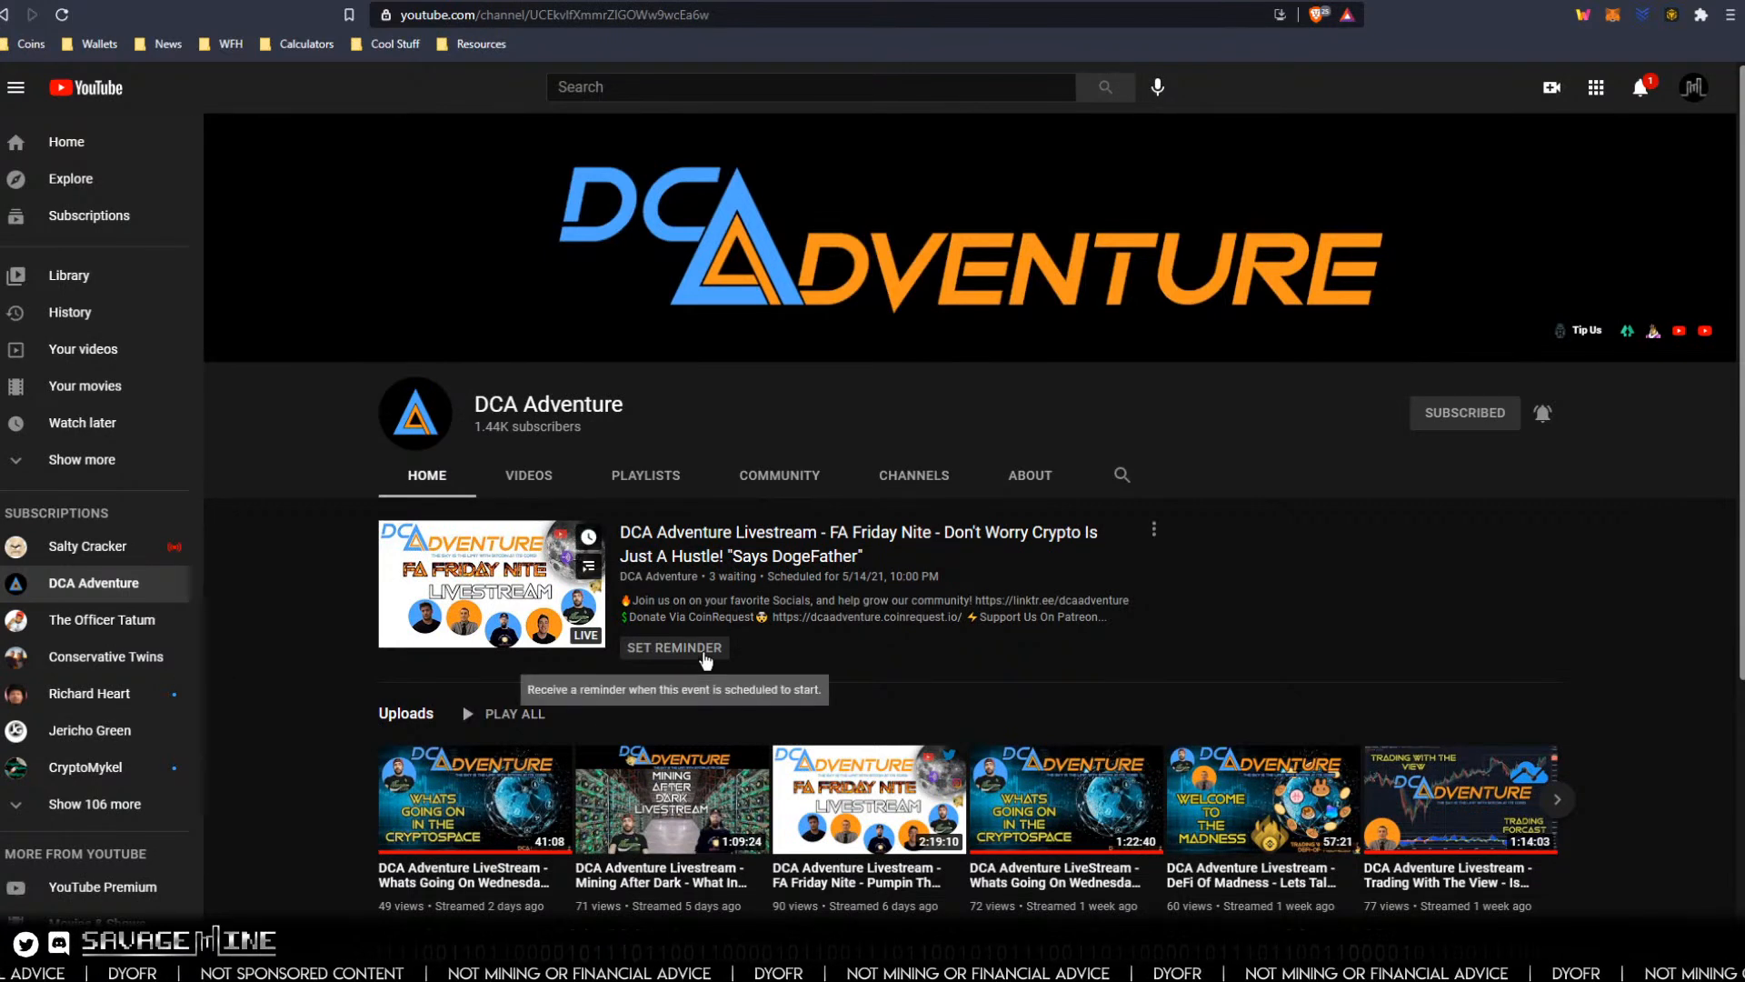
left_click(705, 655)
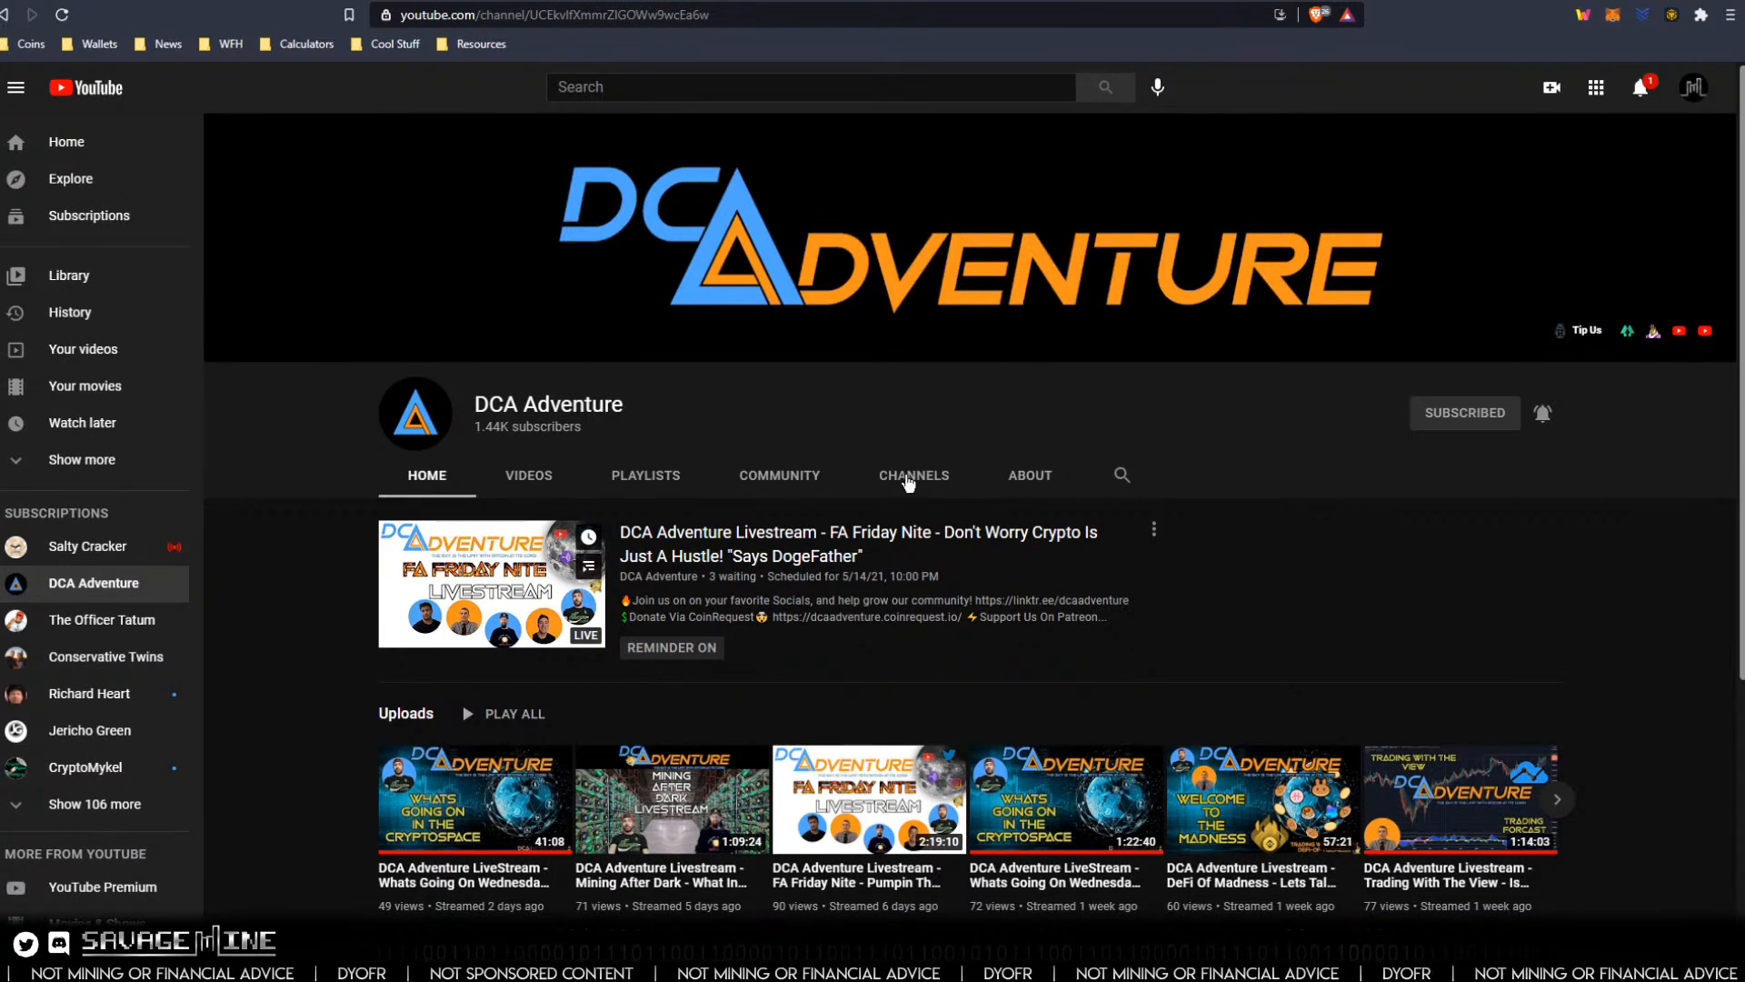
Copy the web address of the DCA Adventure YouTube channel.
left_click(718, 15)
right_click(700, 16)
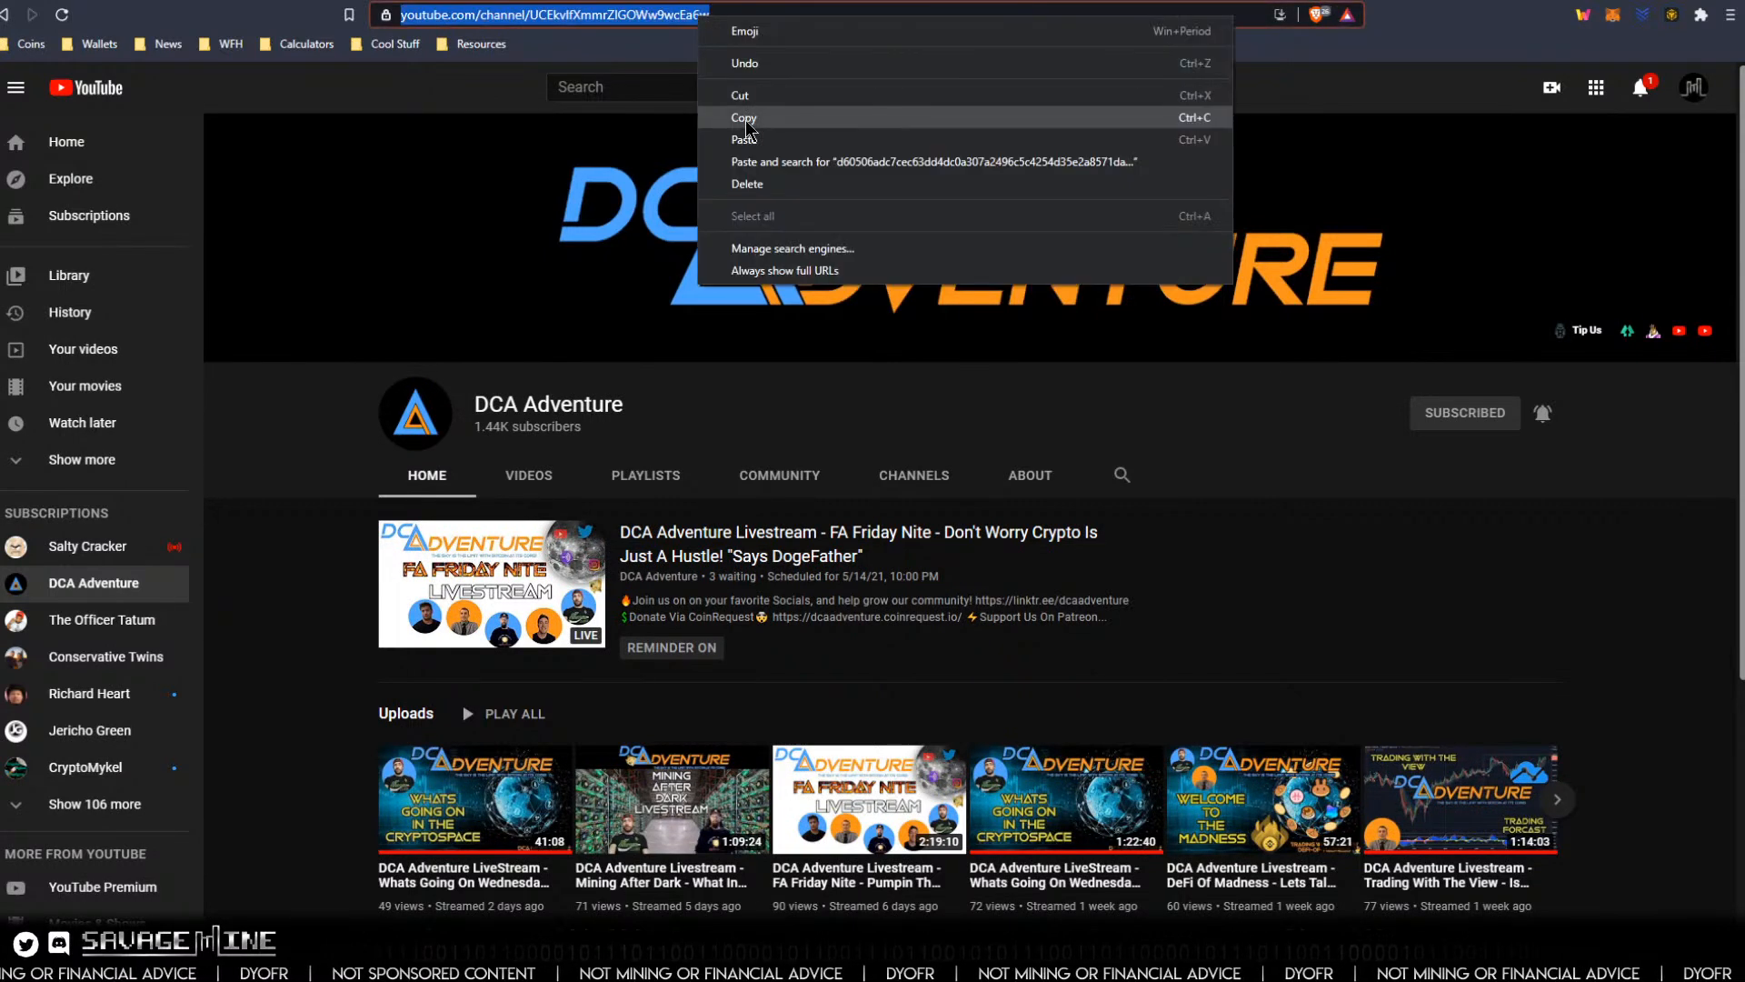
left_click(743, 117)
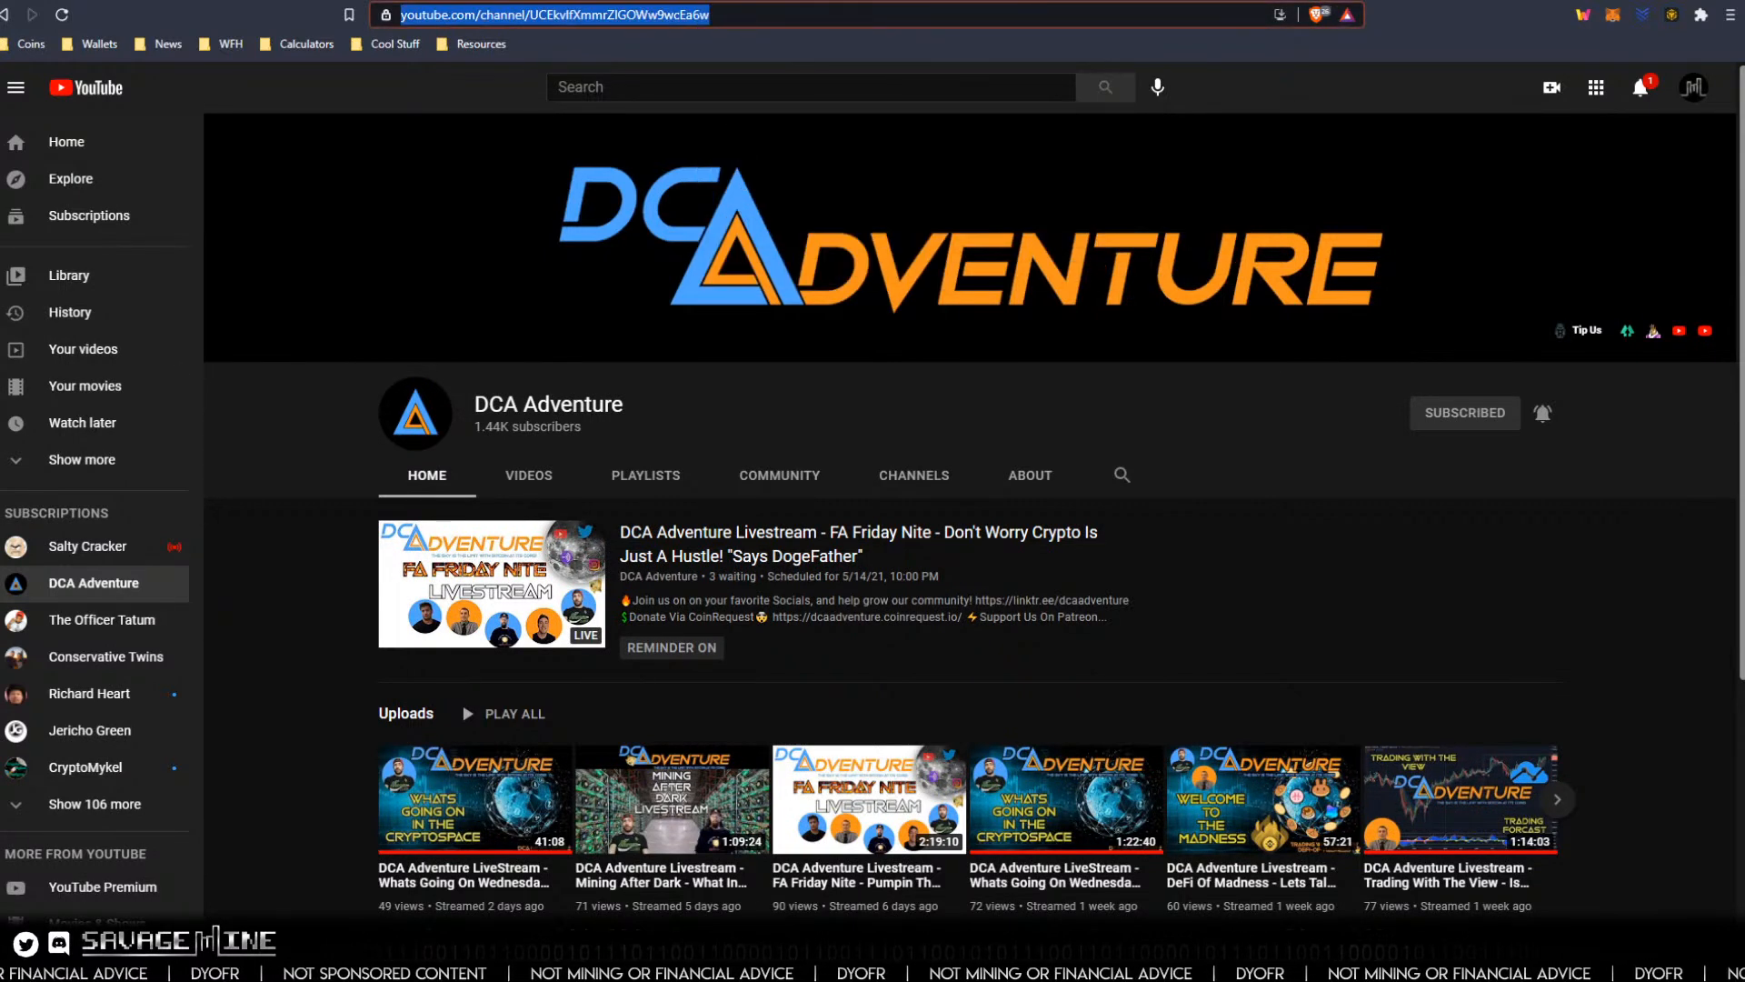
key("alt+Tab")
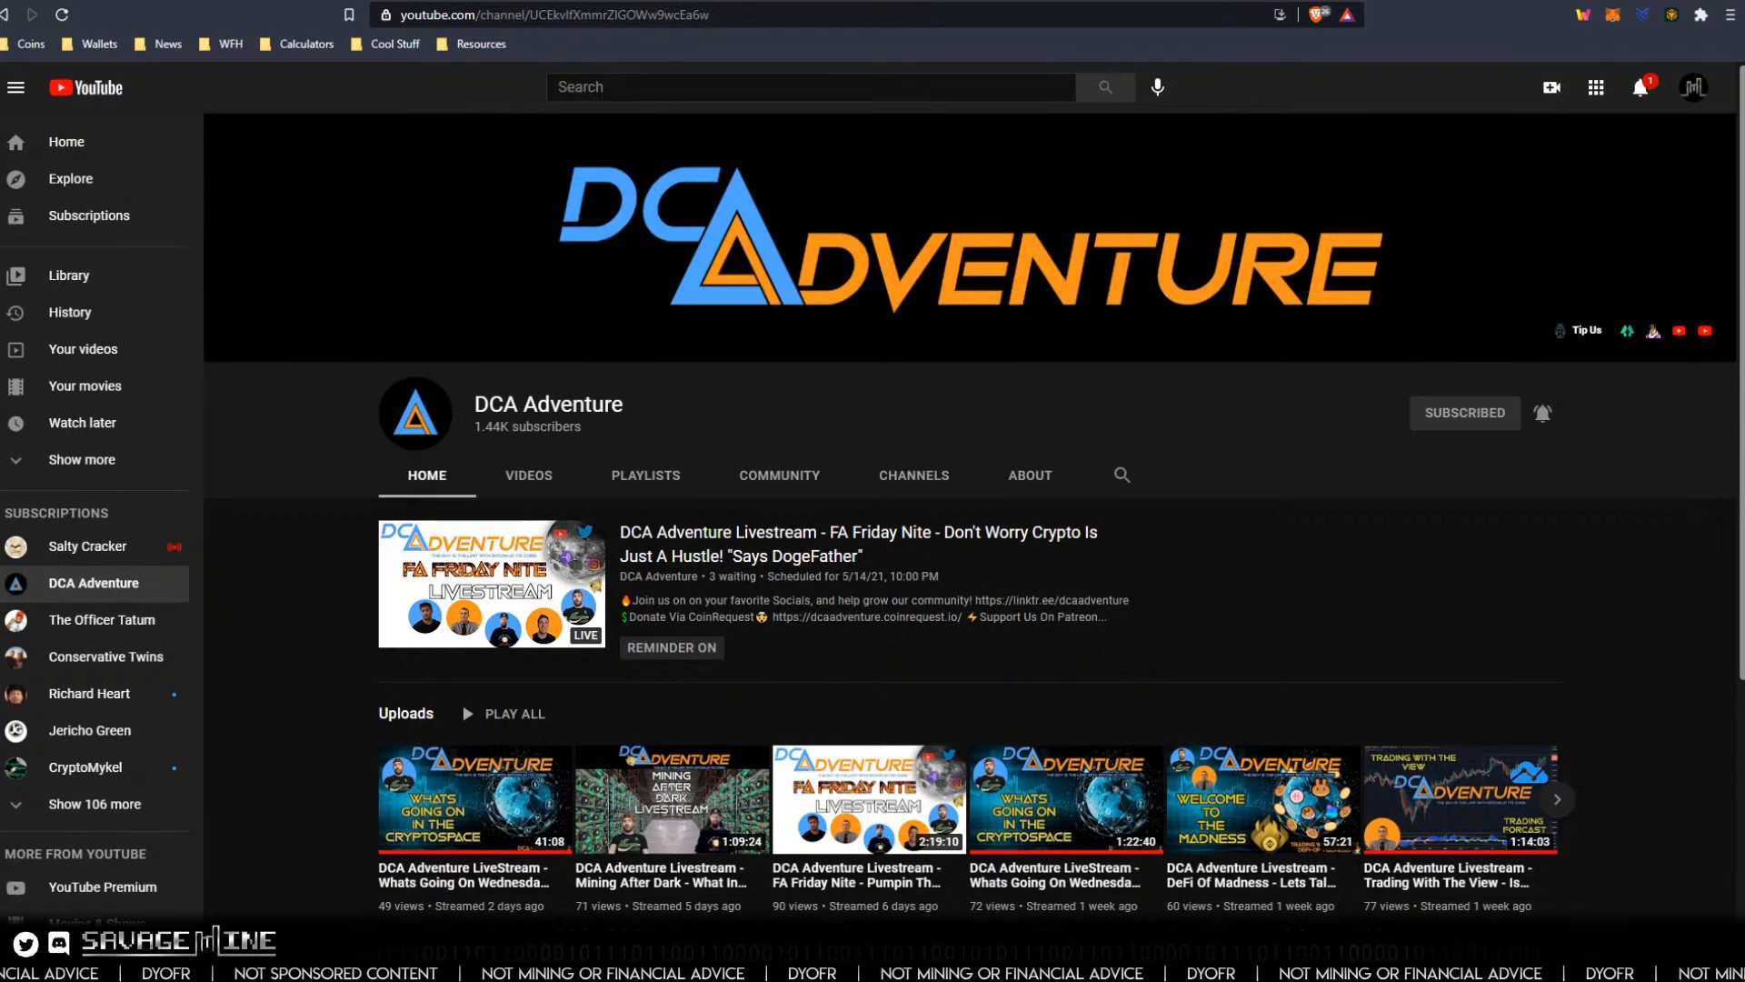